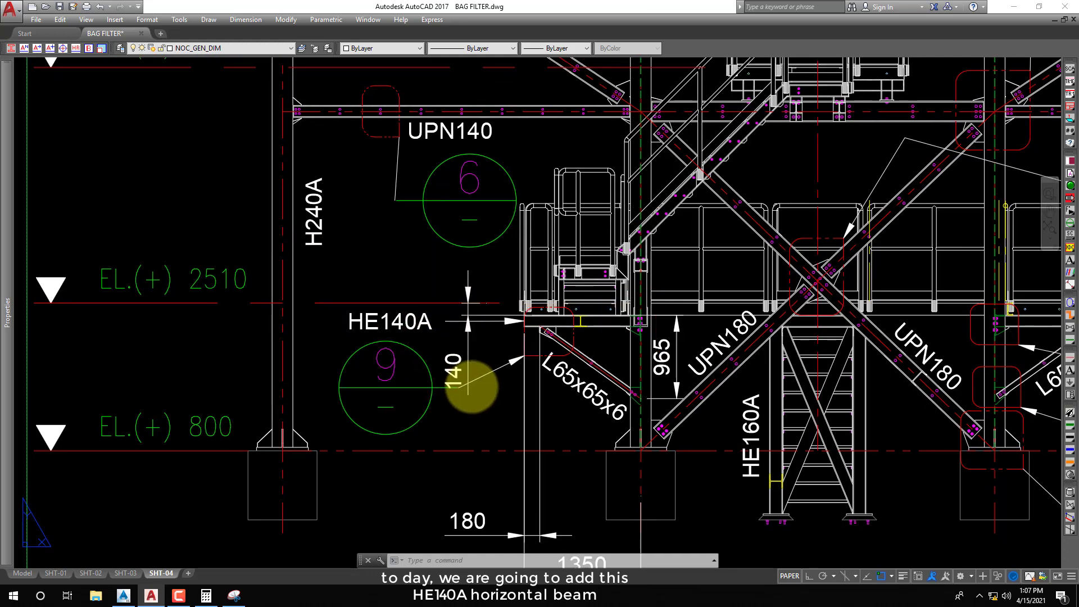
Switch to Advance Steel, then turn on and activate the EL. (+) 2510 model view.
middle_drag(446, 396, 436, 391)
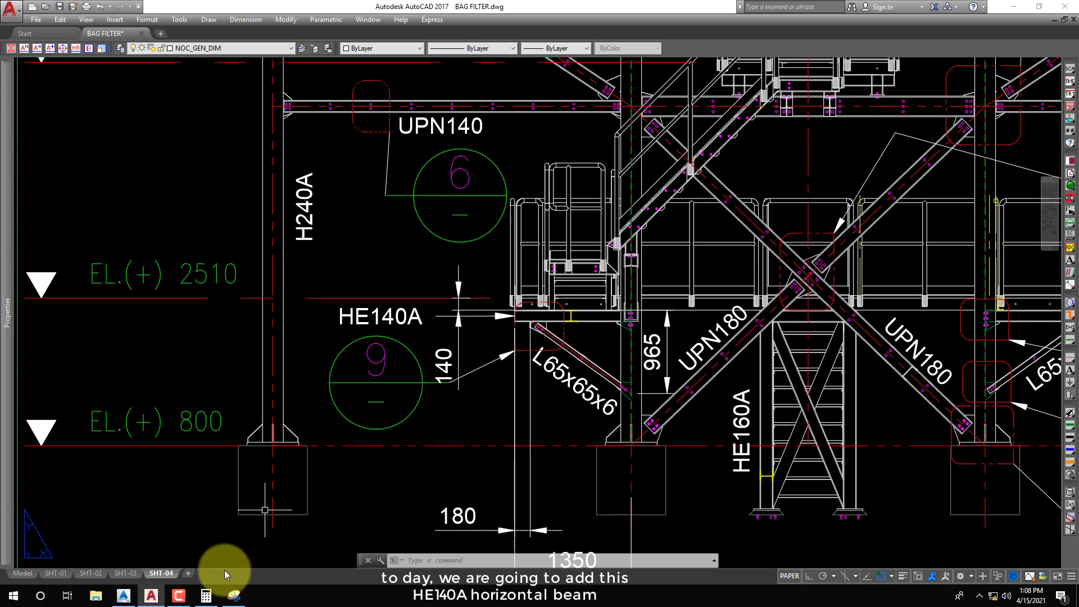
click(122, 596)
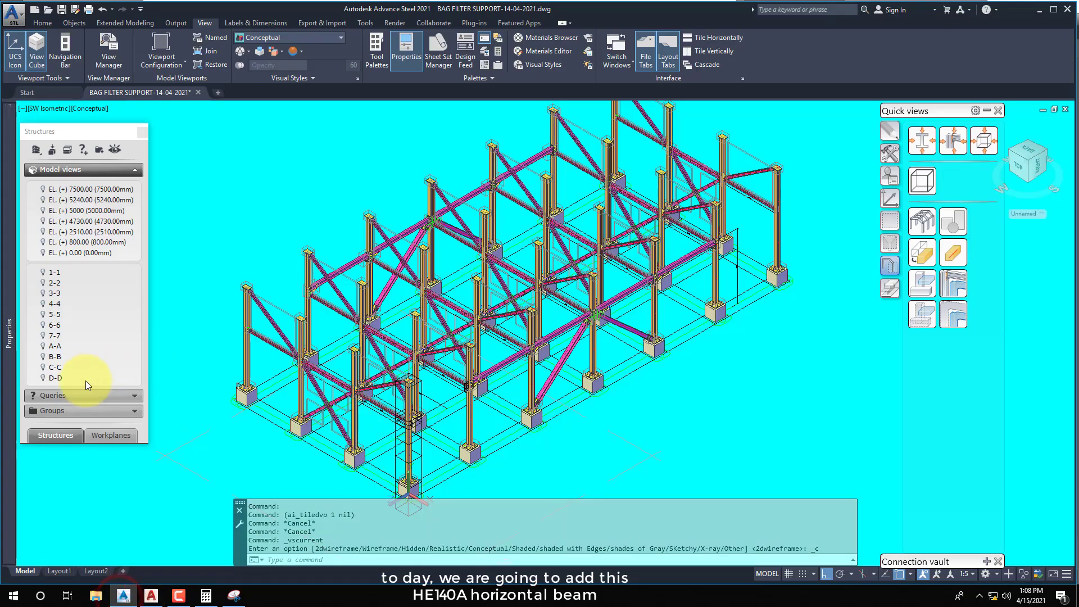
click(42, 231)
click(48, 243)
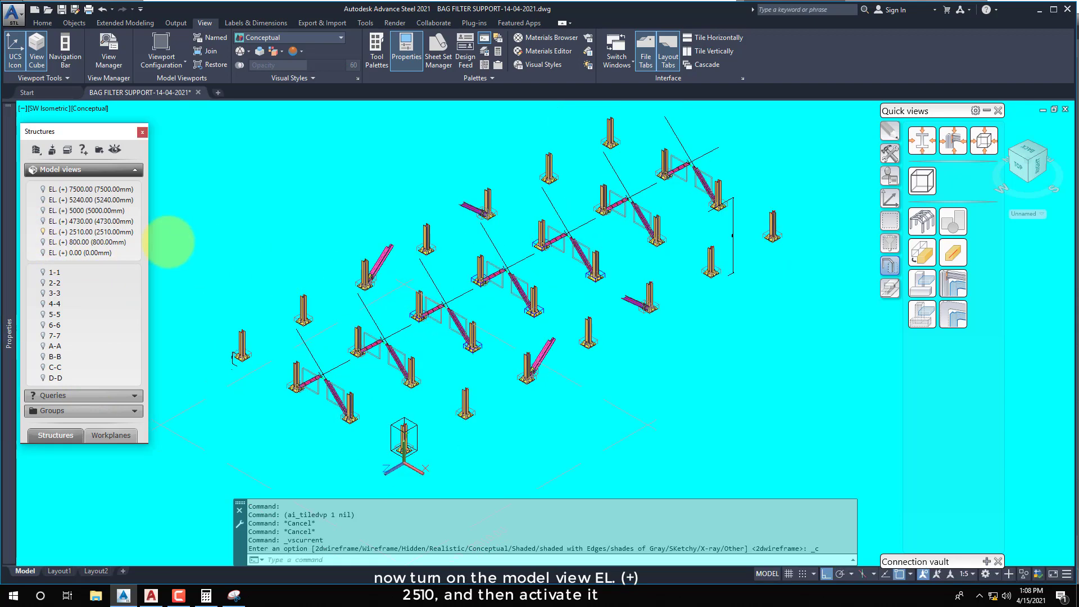
click(89, 233)
right_click(89, 235)
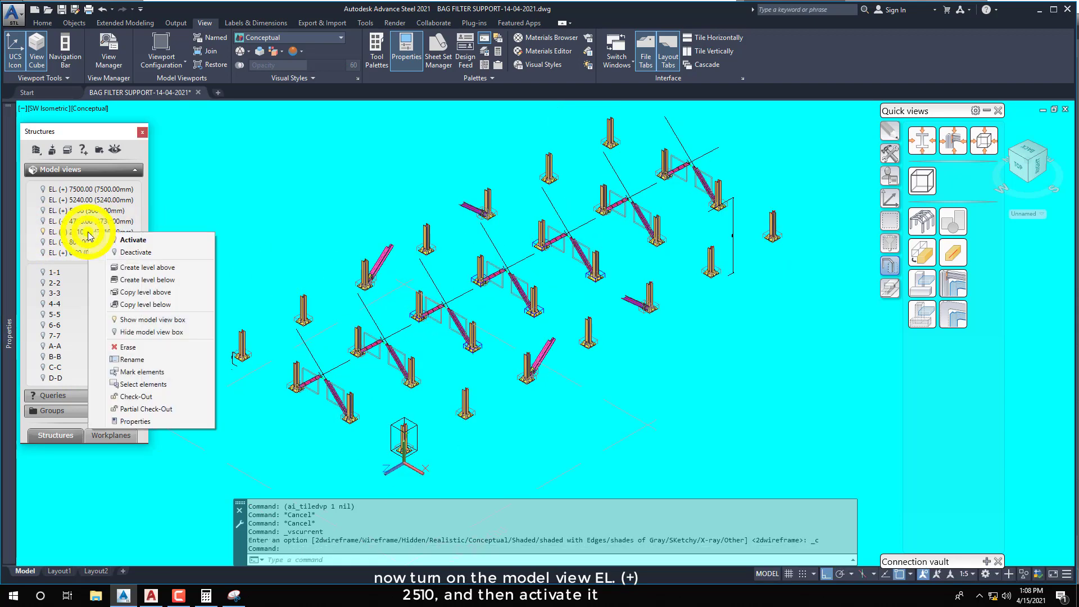
click(133, 242)
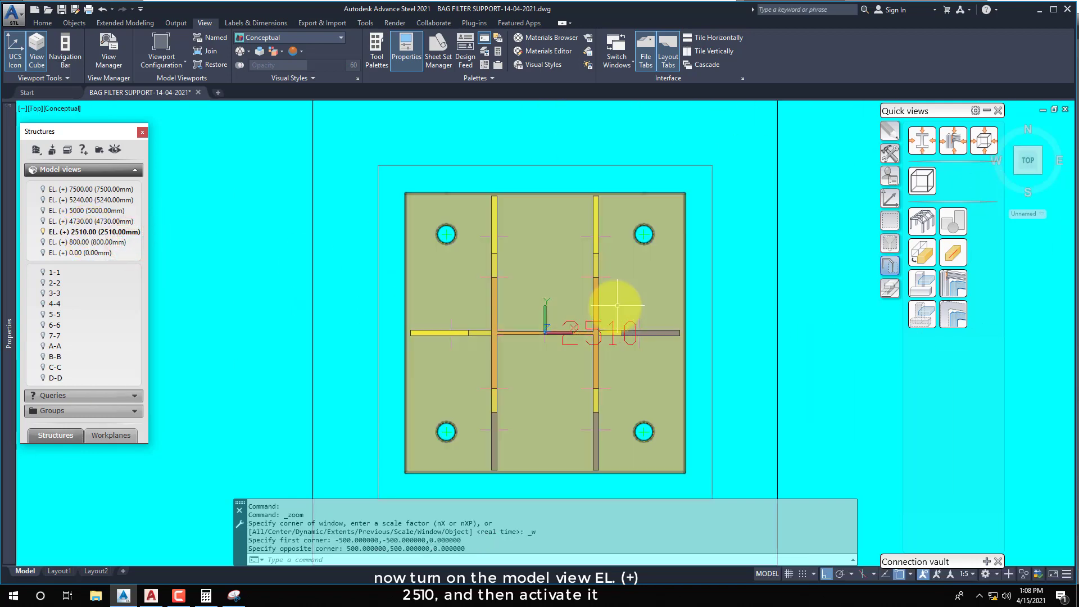
scroll(306, 373, down, 6)
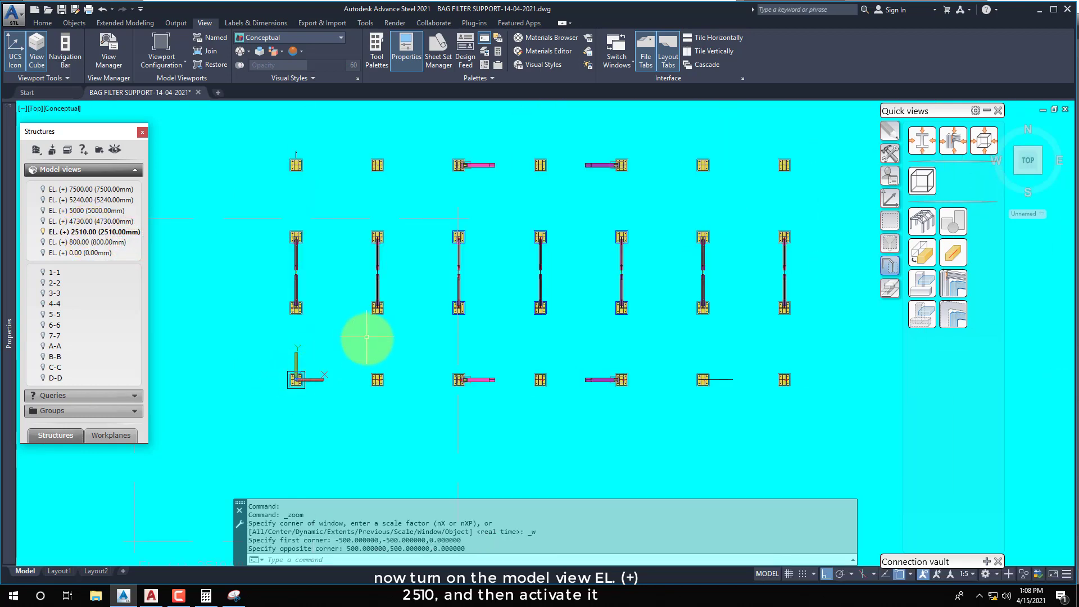
Set the visual style to 2D Wireframe and shrink the command window to a single line.
click(63, 108)
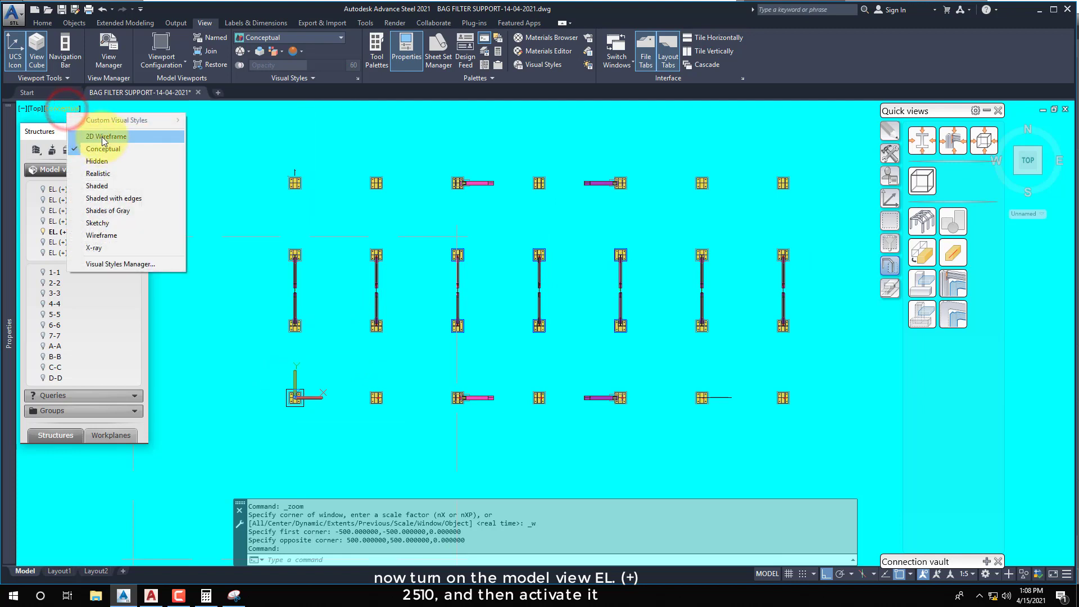
click(103, 138)
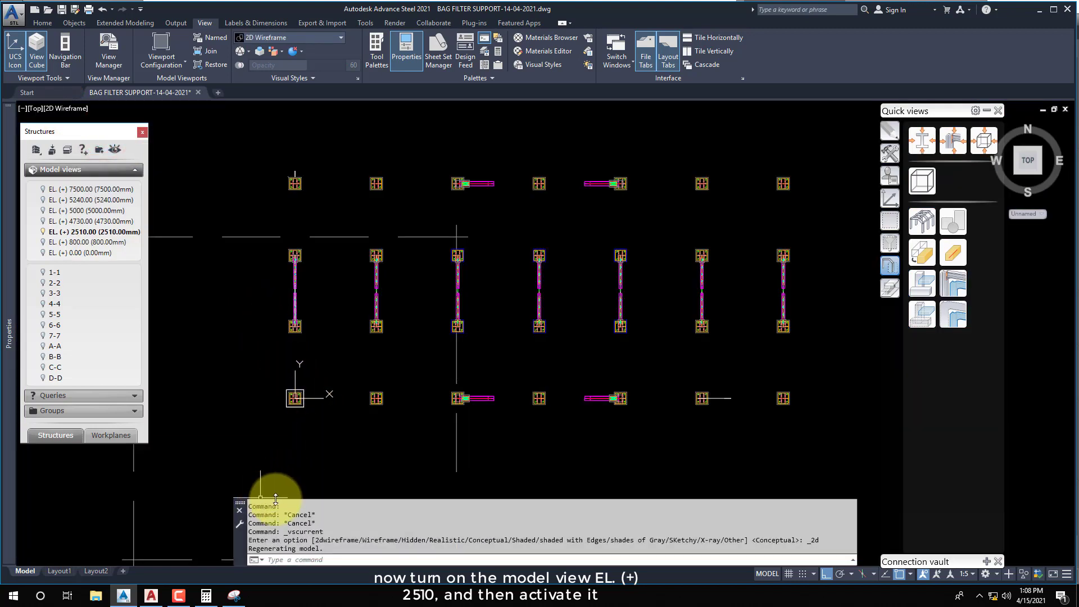
drag(276, 498, 379, 550)
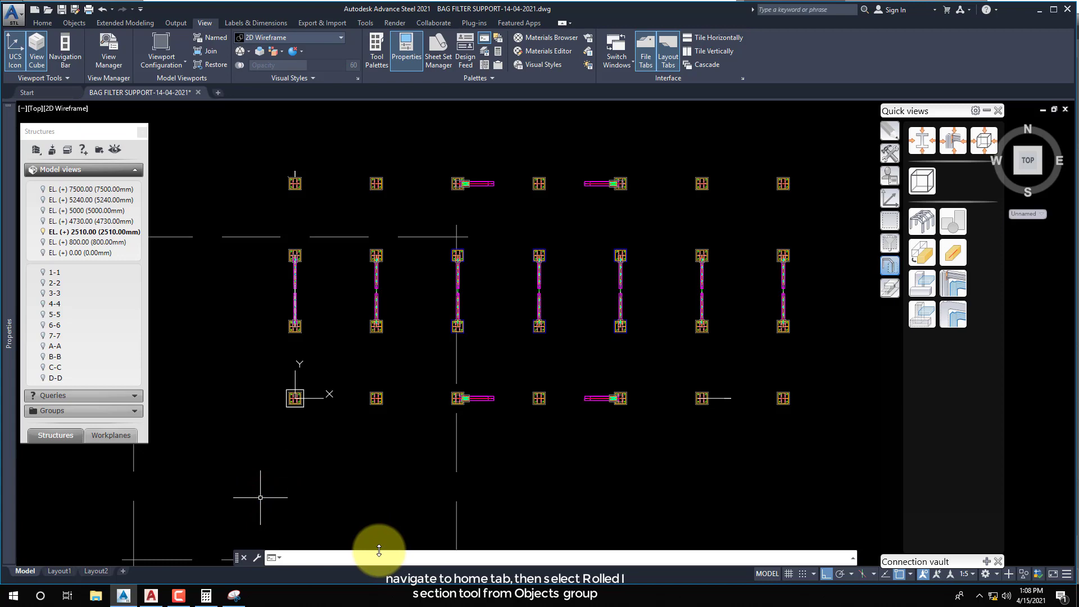
Begin a Rolled I Section beam with its start point snapped to the column-centre node at grid intersection 1-B.
scroll(291, 354, up, 5)
mouse_move(291, 356)
middle_down()
mouse_move(330, 332)
mouse_move(308, 345)
middle_up()
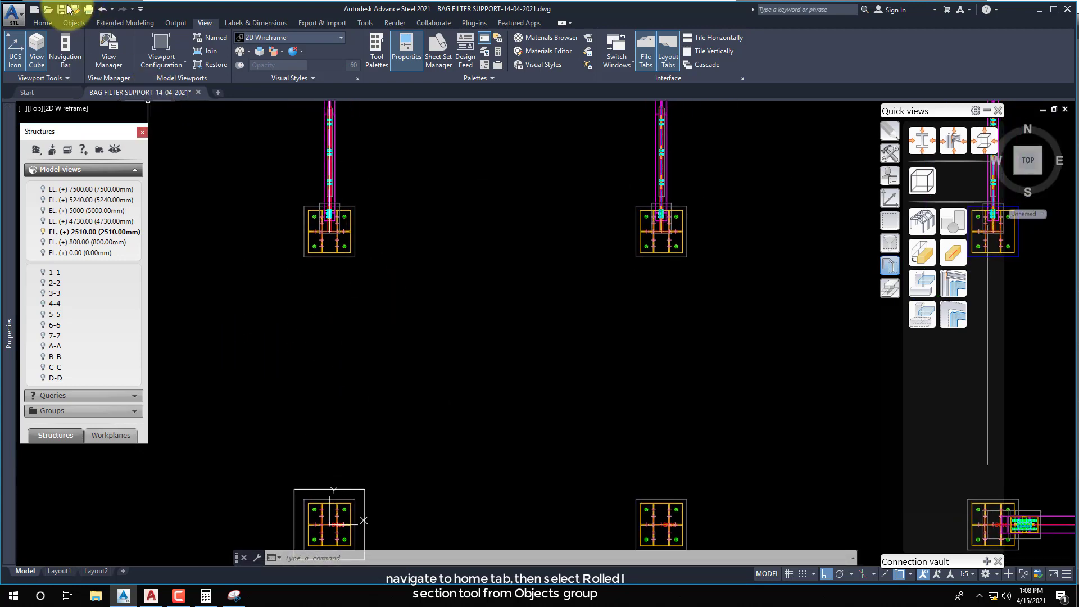
click(43, 24)
click(183, 43)
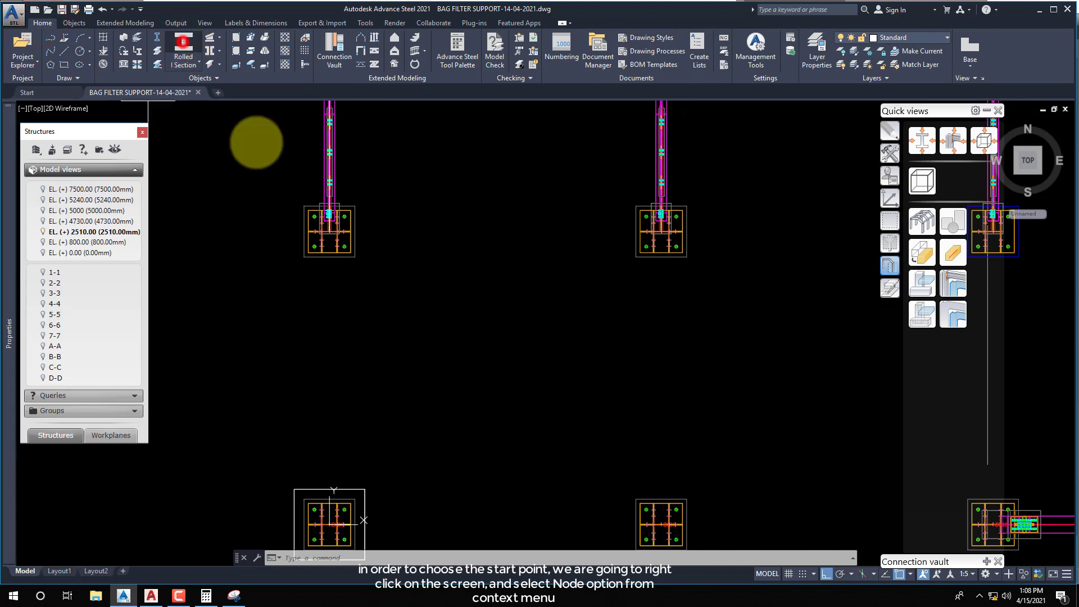
scroll(360, 214, up, 3)
scroll(279, 389, up, 3)
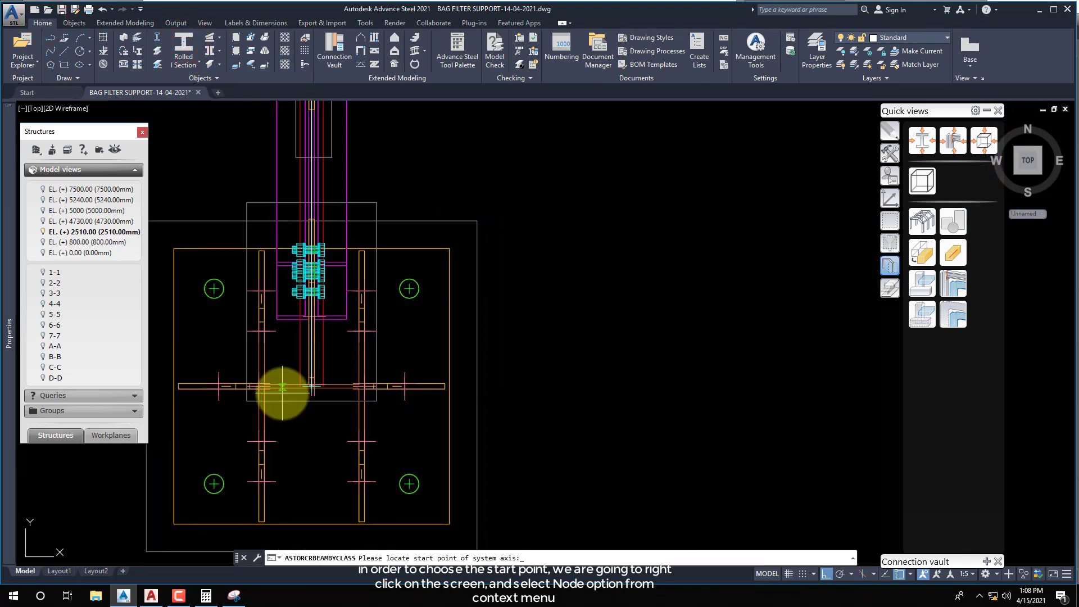
scroll(279, 390, up, 2)
mouse_move(287, 393)
middle_down()
mouse_move(297, 396)
mouse_move(356, 343)
middle_up()
right_click(357, 344)
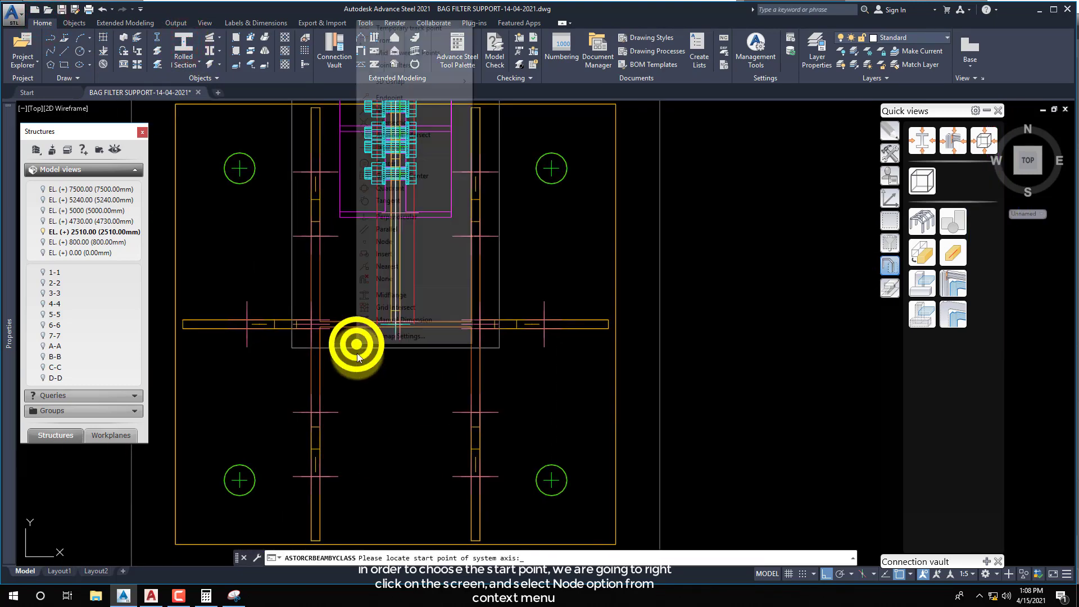
click(369, 241)
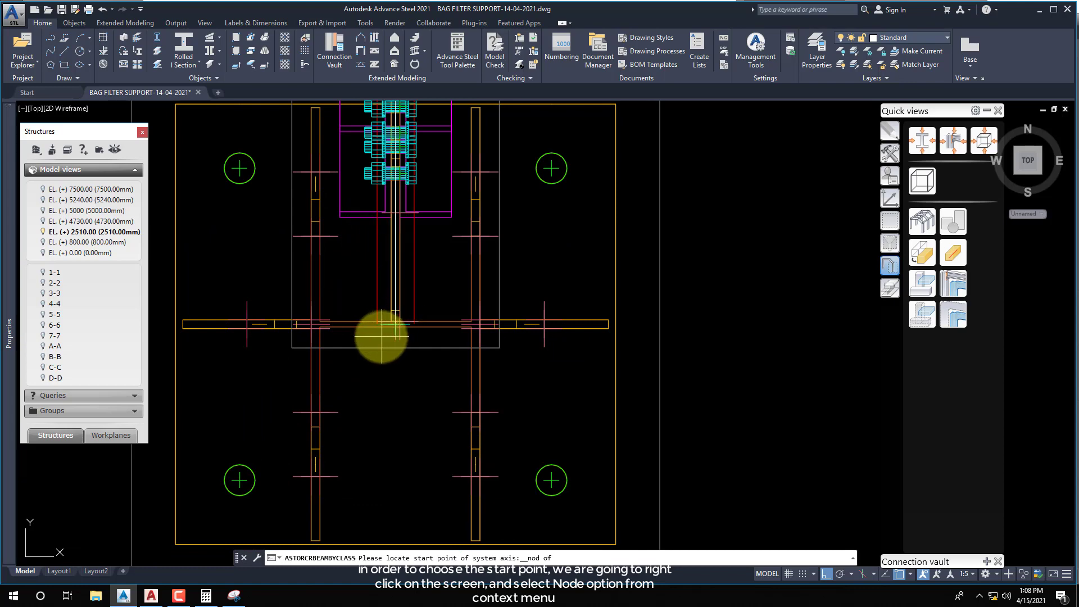
scroll(381, 336, up, 2)
click(495, 271)
scroll(407, 205, down, 4)
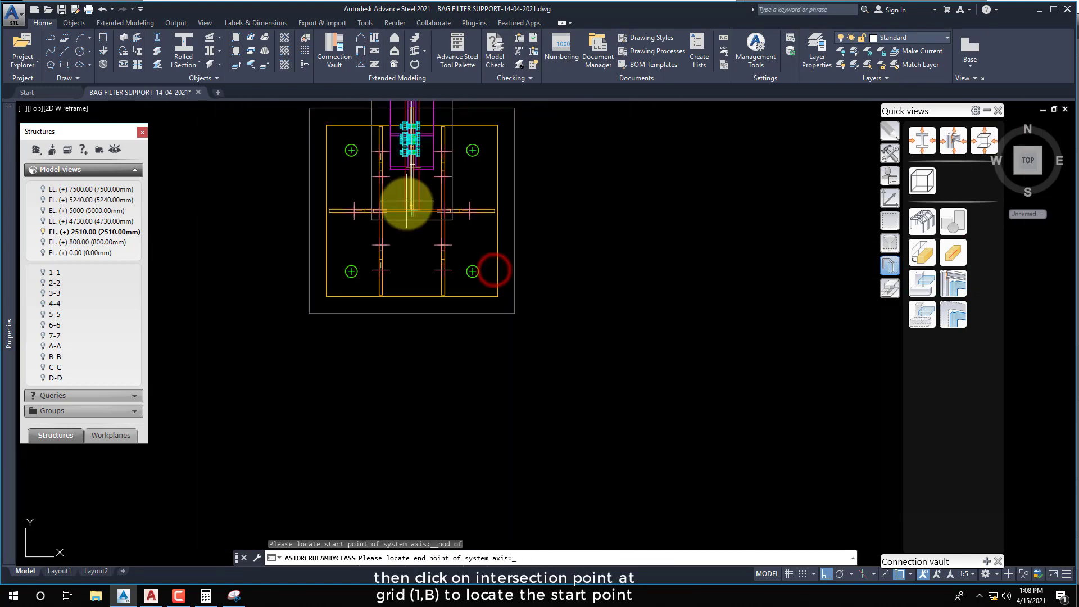
scroll(406, 205, down, 2)
Check the HE140A beam length in the AutoCAD side view and end the Advance Steel beam 1350 mm from its start, along negative Y.
click(152, 594)
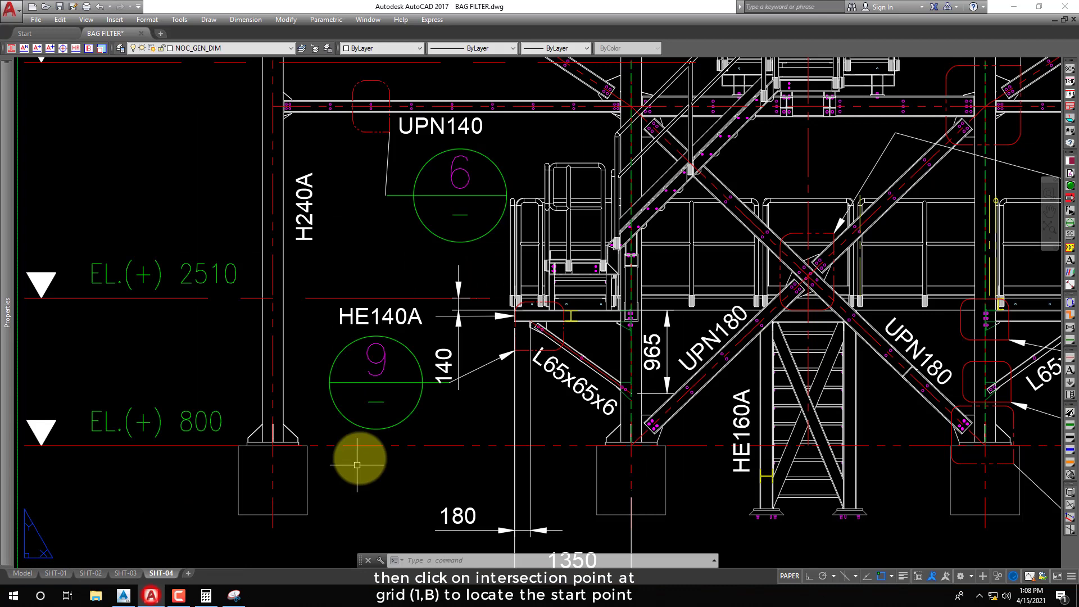
mouse_move(585, 423)
middle_down()
mouse_move(553, 395)
mouse_move(518, 303)
middle_up()
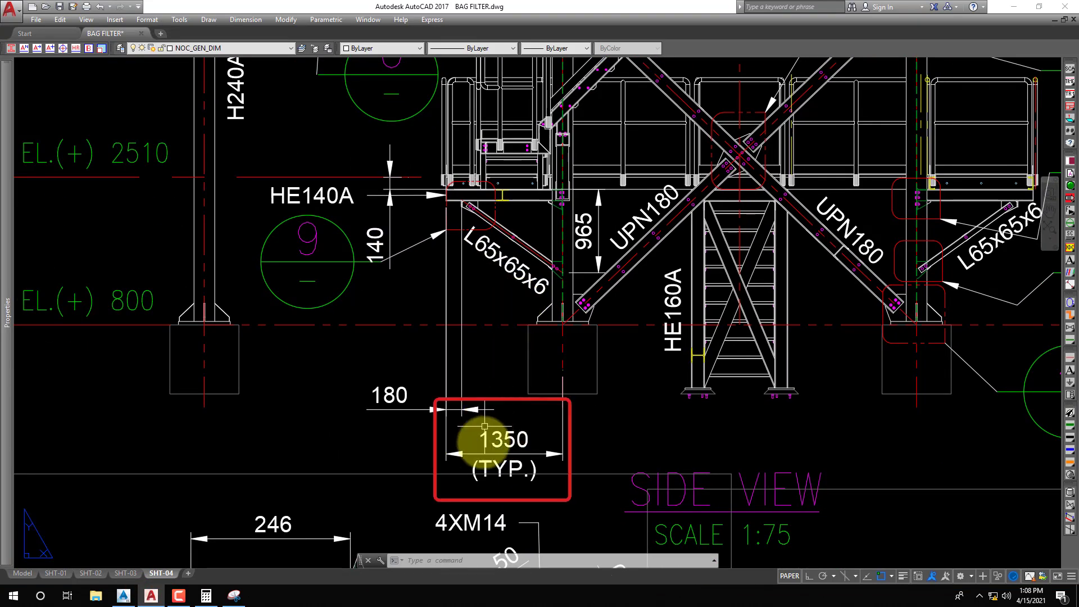
middle_drag(522, 440, 520, 444)
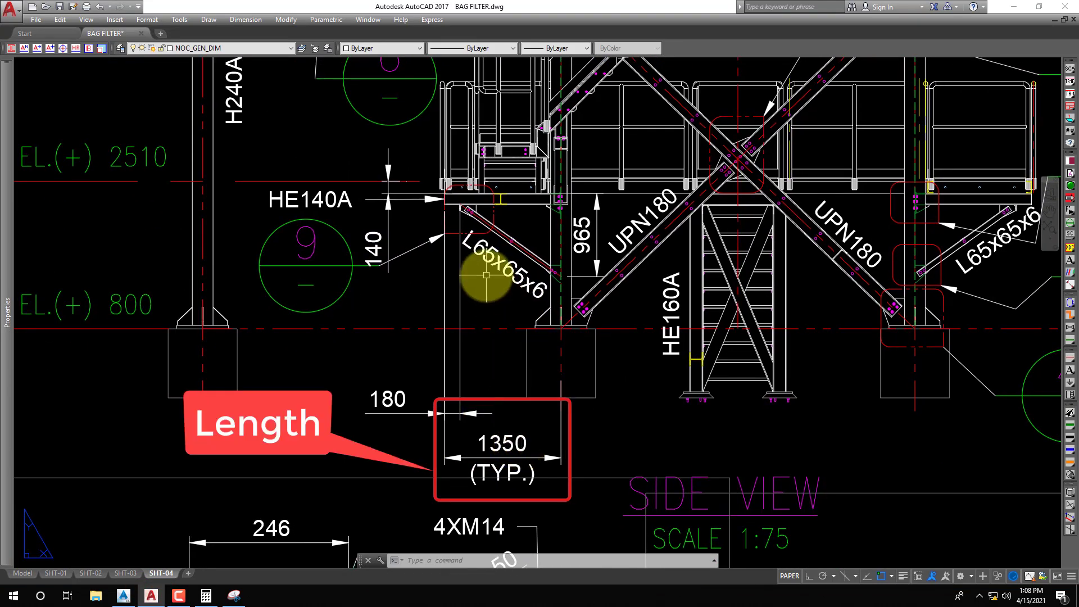
click(123, 597)
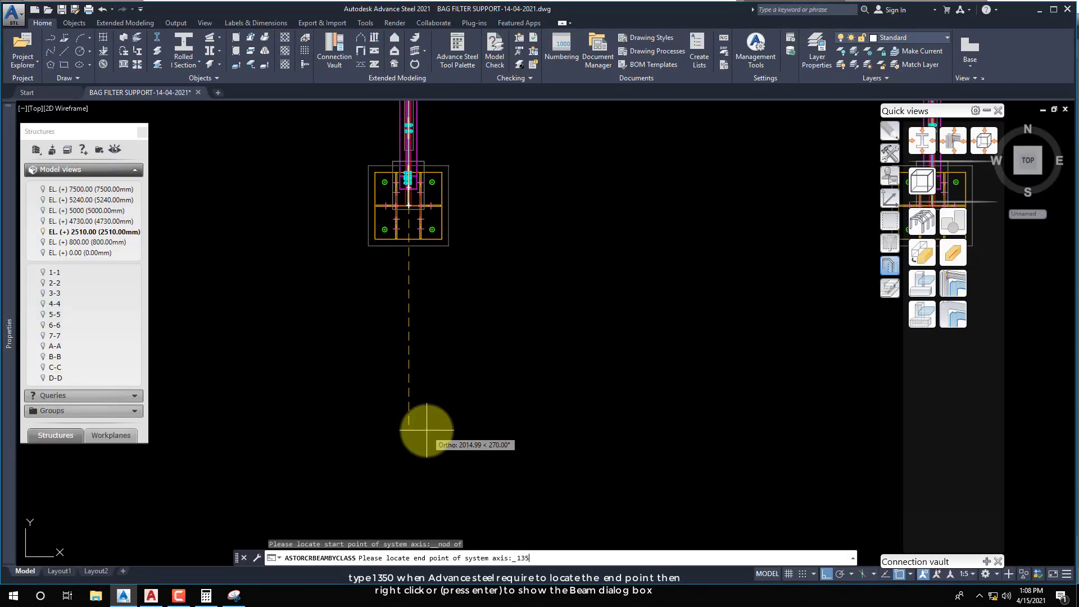
key(Return)
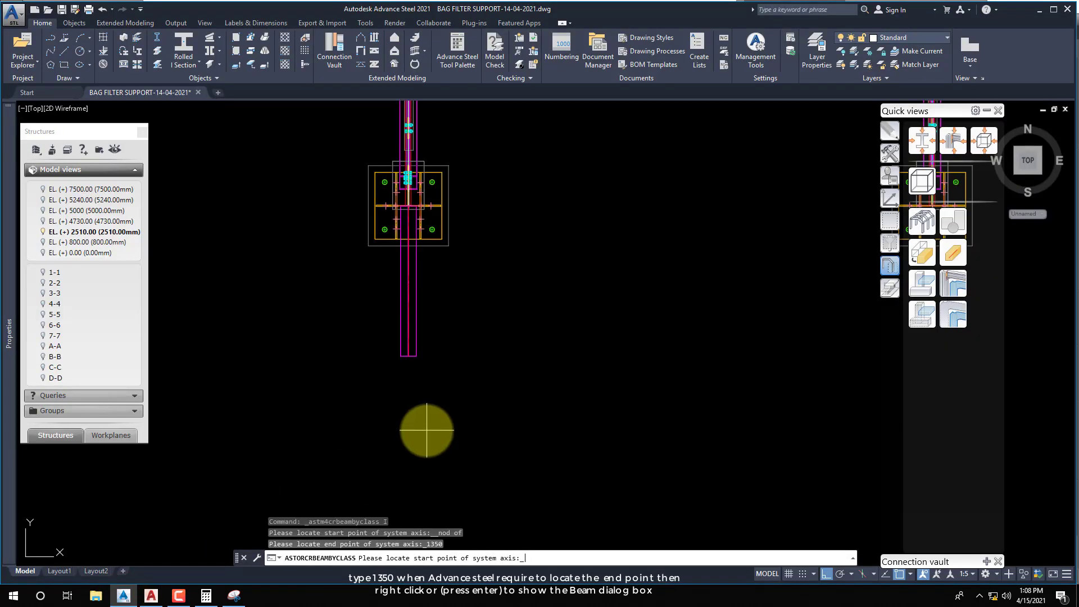
Set the new beam's section to HEA140 and its offset to the profile's centre axis.
right_click(466, 353)
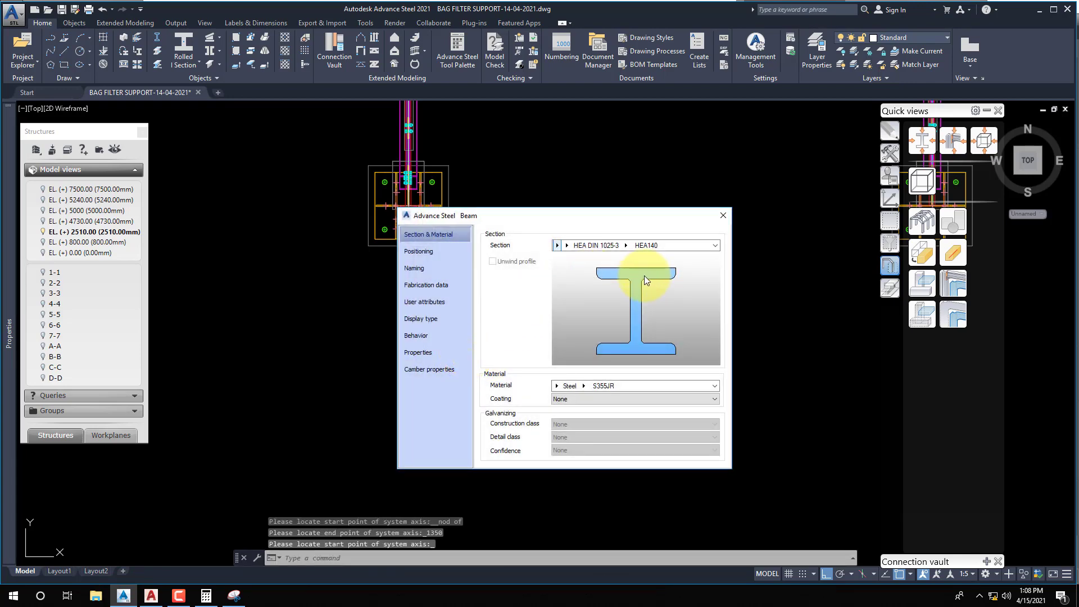
click(626, 246)
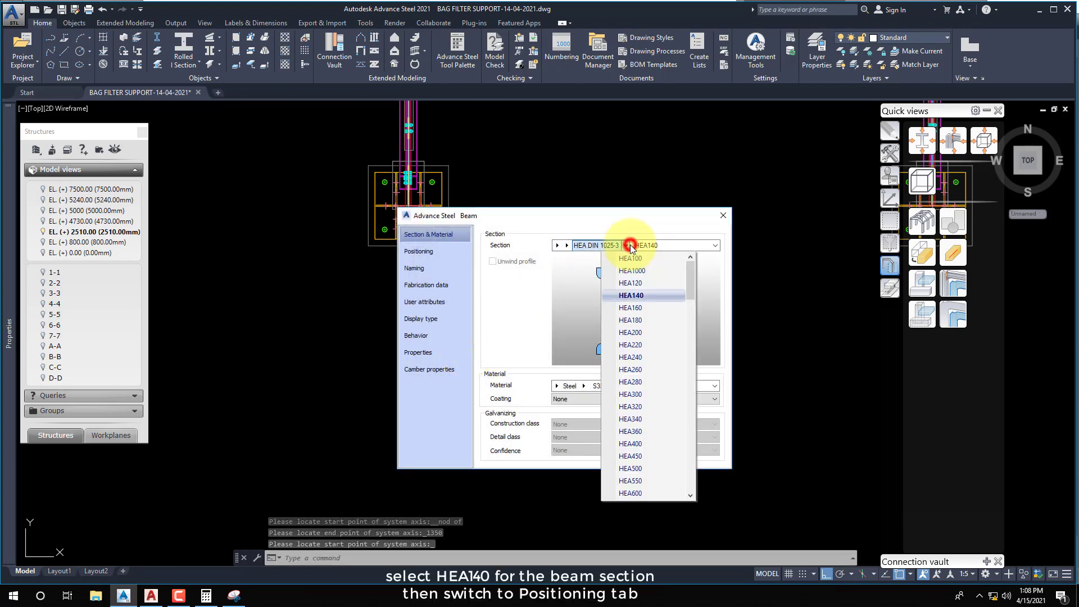
click(641, 295)
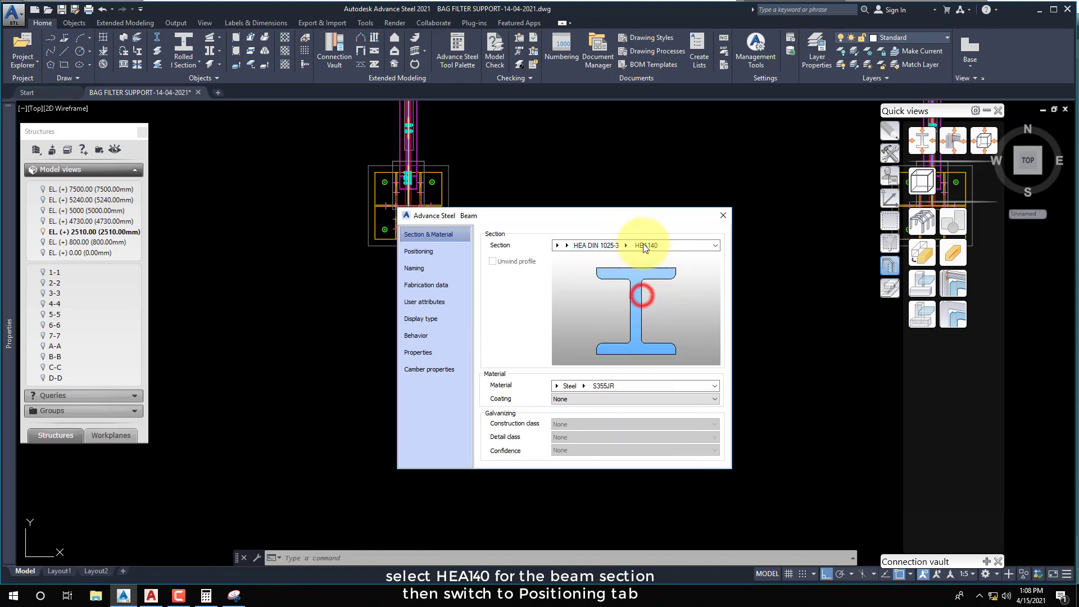
click(429, 252)
click(536, 264)
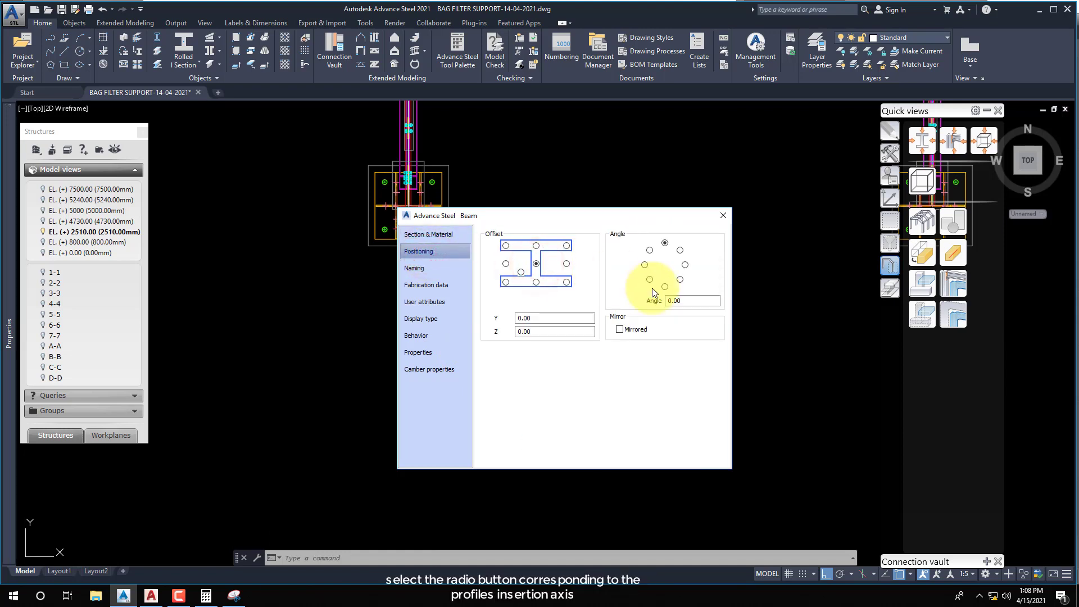
click(723, 216)
Split the model space into two vertical viewports.
scroll(397, 301, up, 2)
middle_drag(397, 301, 376, 399)
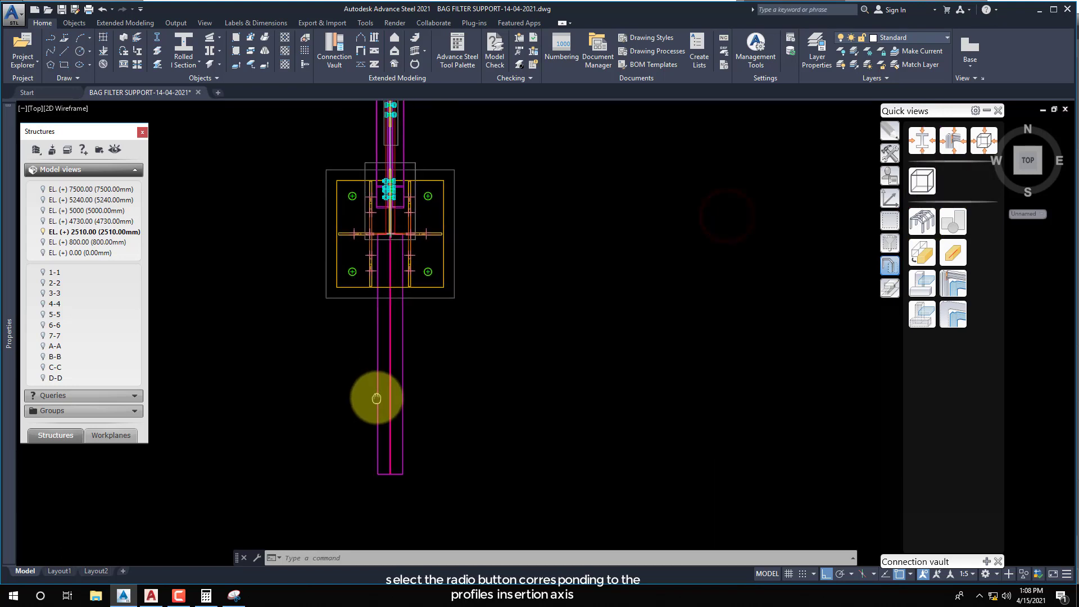
mouse_move(465, 385)
middle_down()
mouse_move(405, 391)
mouse_move(399, 404)
middle_up()
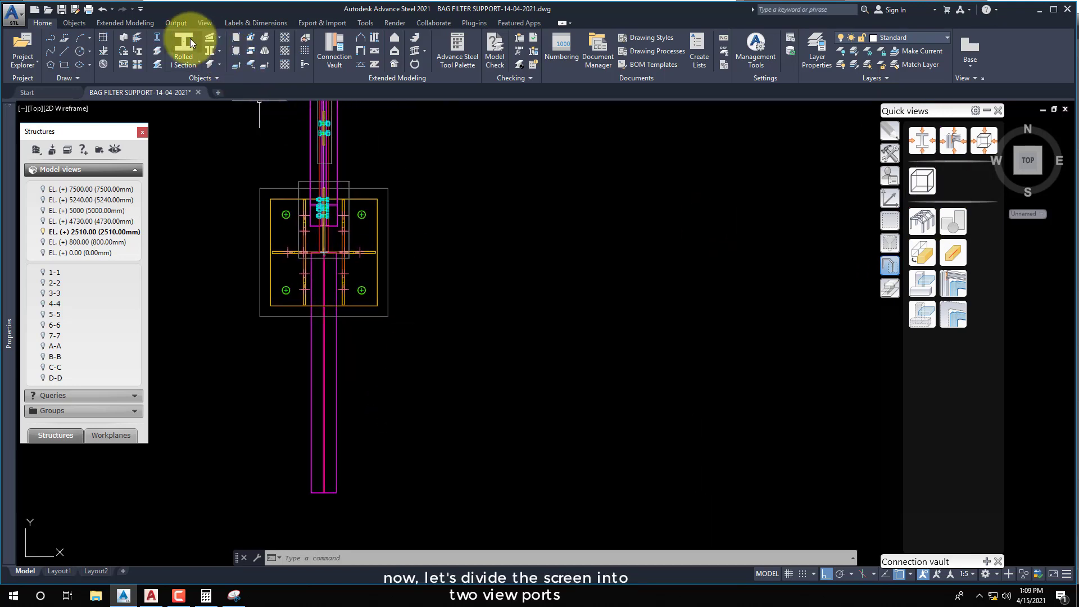
click(204, 23)
click(164, 66)
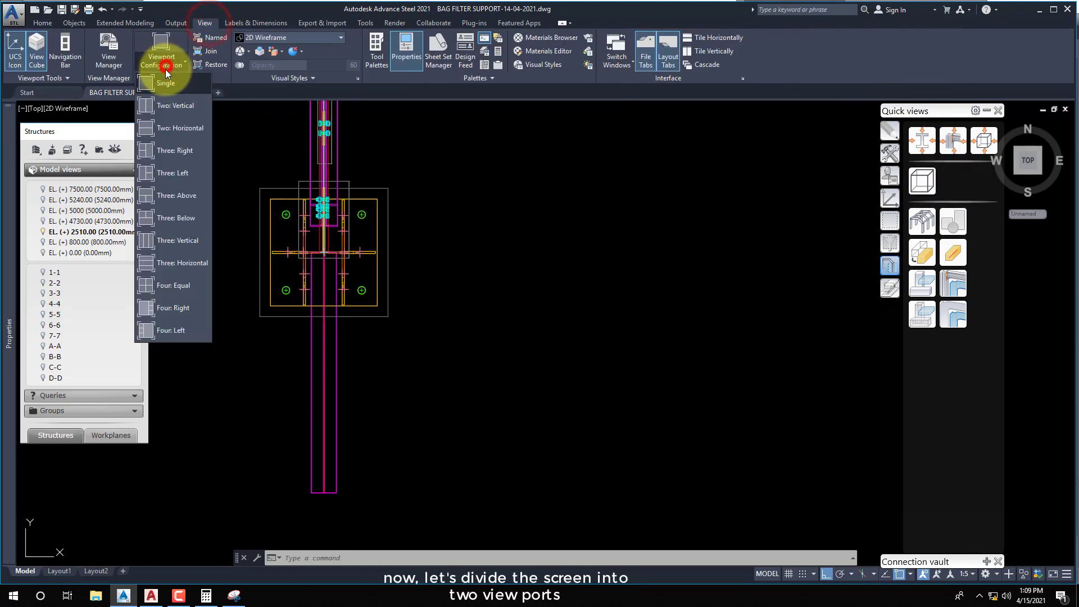
click(162, 105)
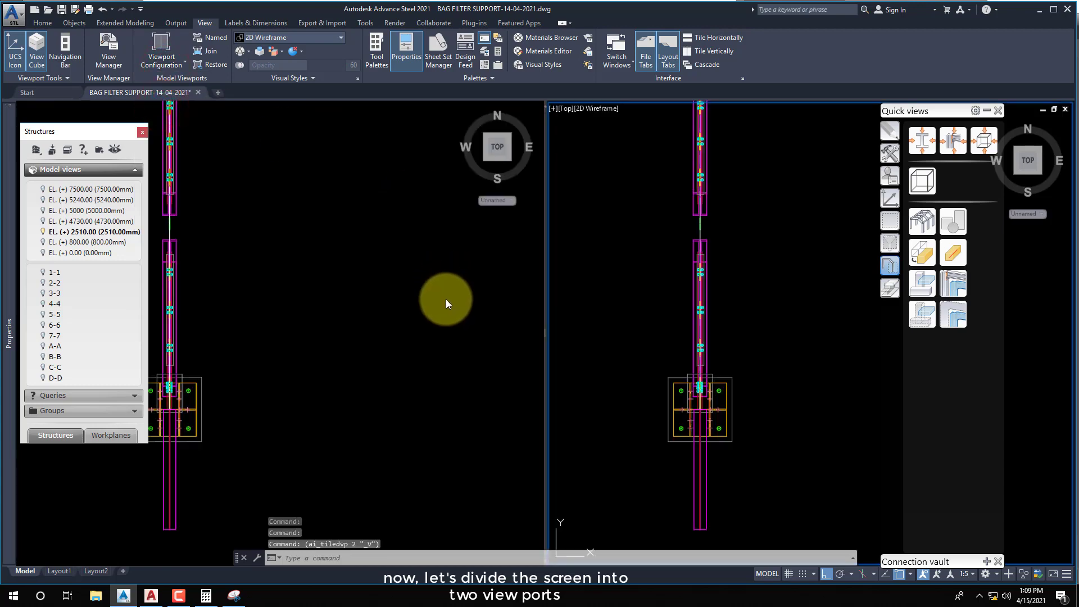
click(453, 268)
Change the right-hand viewport to the SW Isometric view, framed on the new beam and its column.
click(578, 159)
click(567, 109)
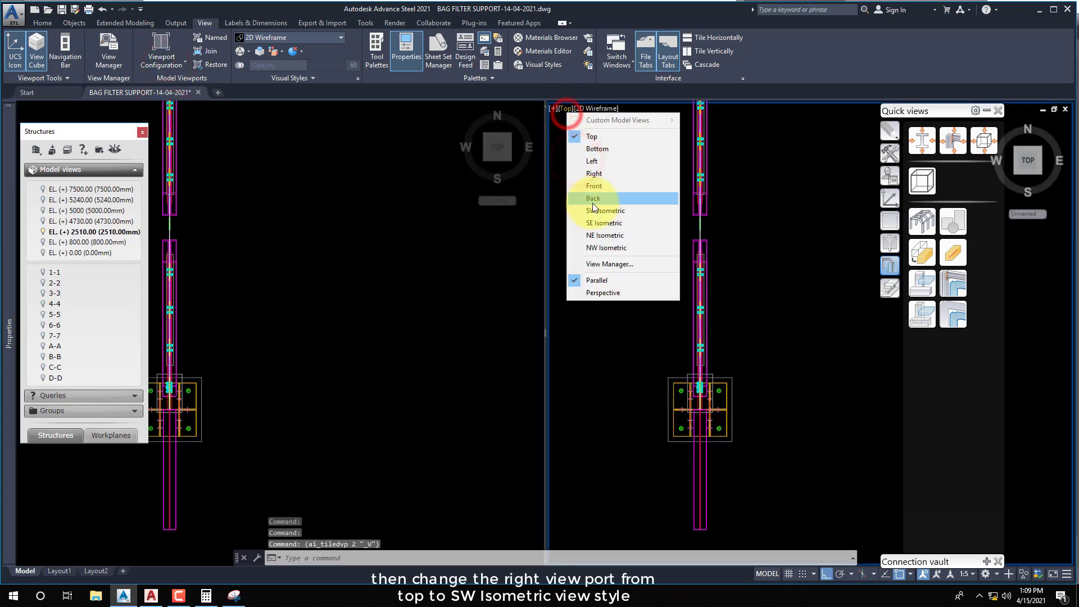
click(592, 210)
scroll(704, 366, up, 3)
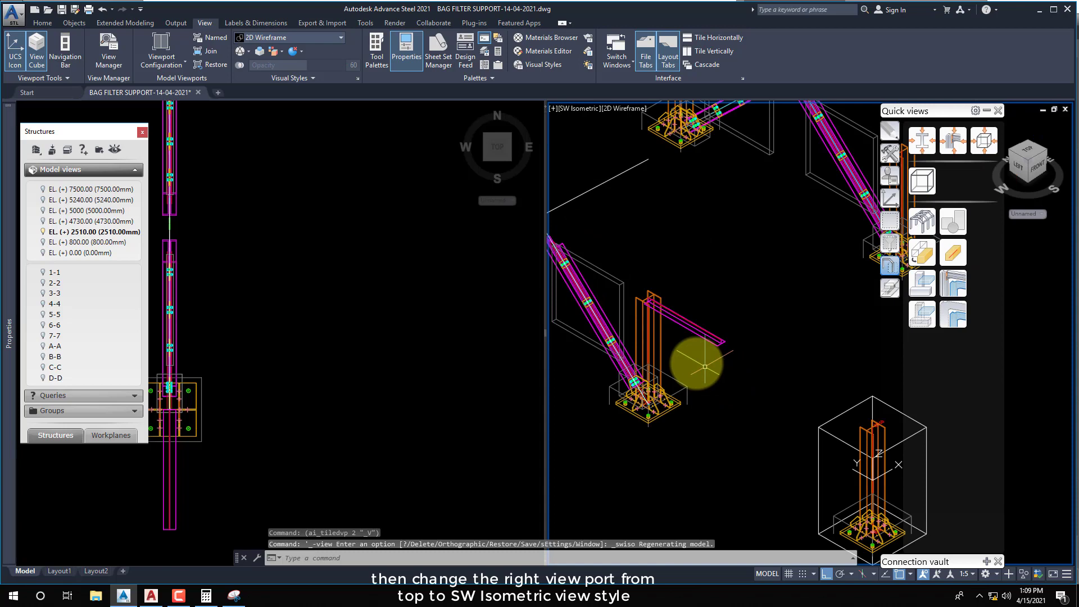
middle_drag(682, 359, 714, 362)
Turn on the grid model view 1-1 in addition to the active EL. (+) 2510 level.
click(347, 308)
scroll(407, 308, down, 5)
middle_drag(387, 321, 390, 322)
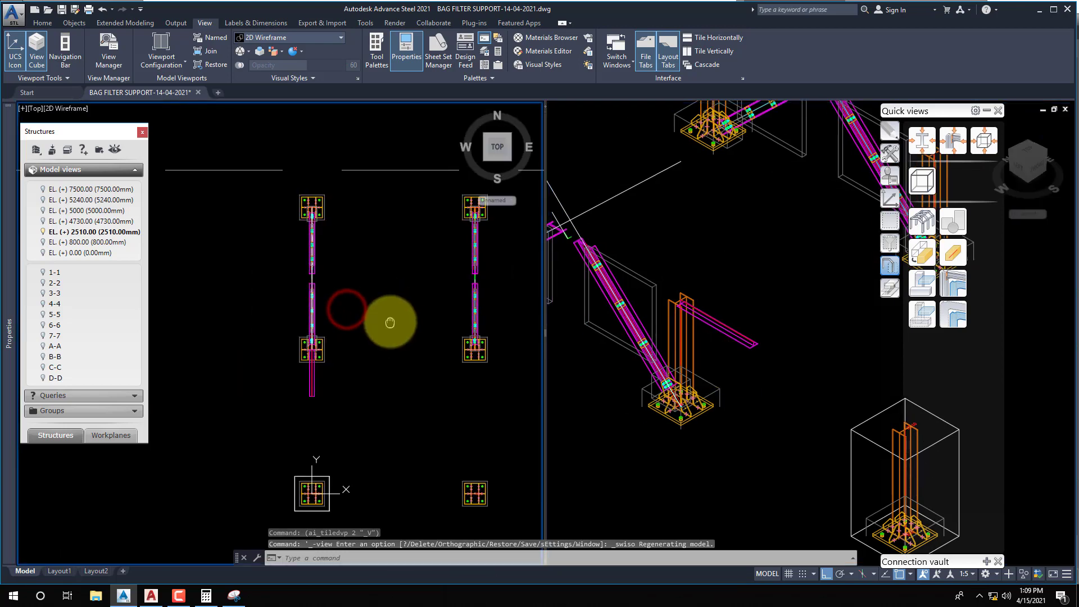
click(708, 344)
scroll(711, 347, up, 1)
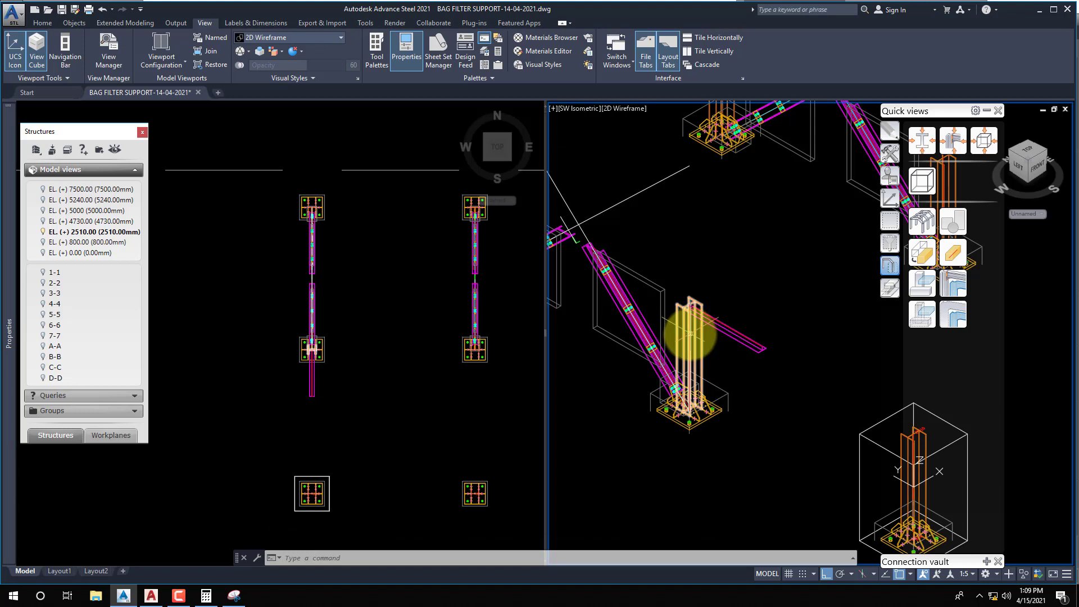
middle_drag(697, 344, 703, 338)
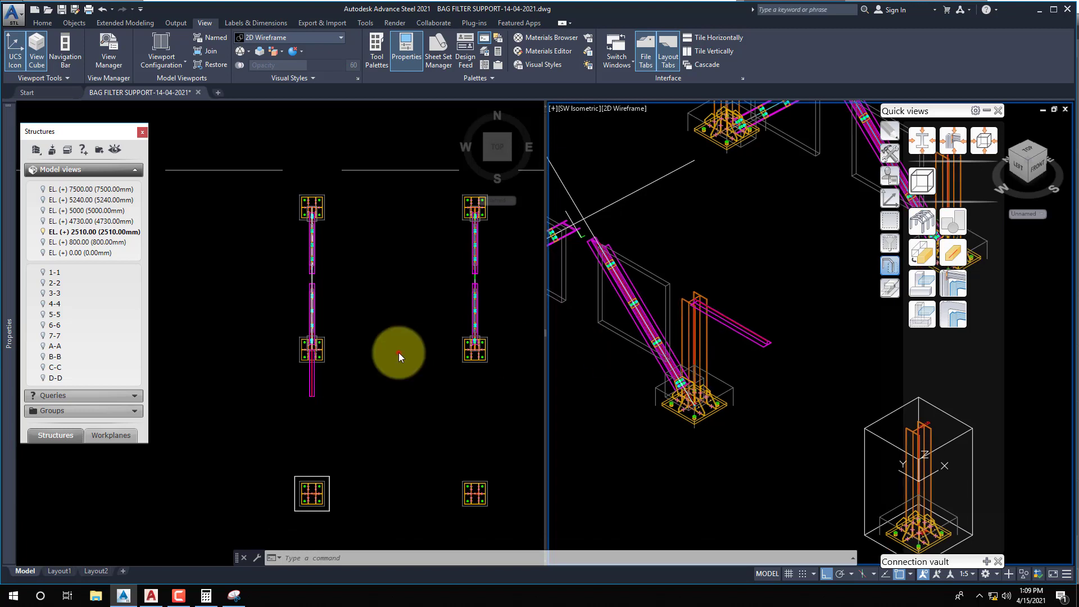
click(399, 352)
middle_drag(357, 335, 340, 321)
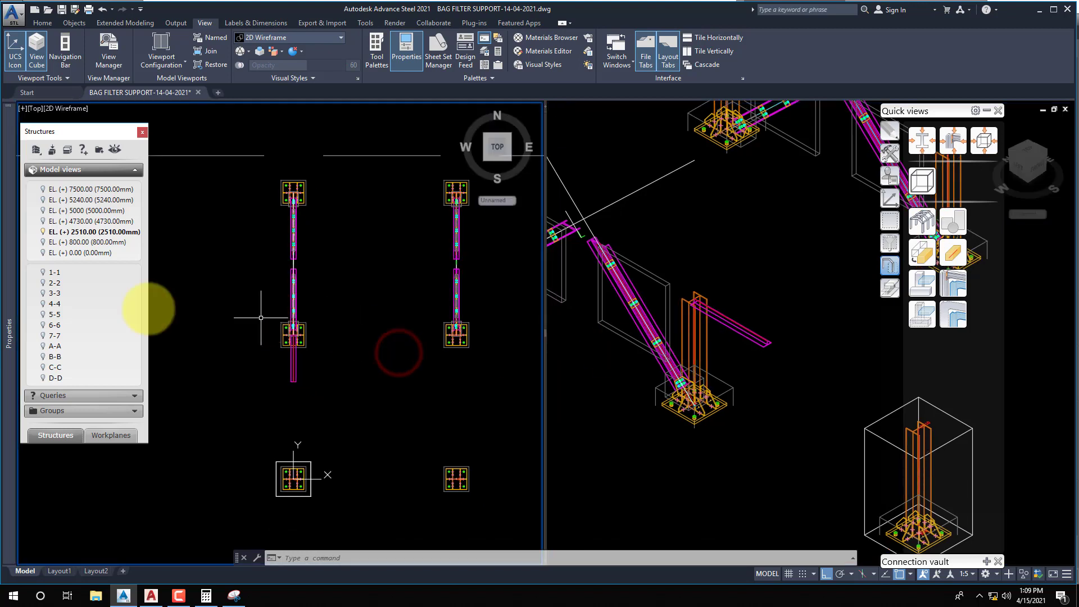
click(43, 272)
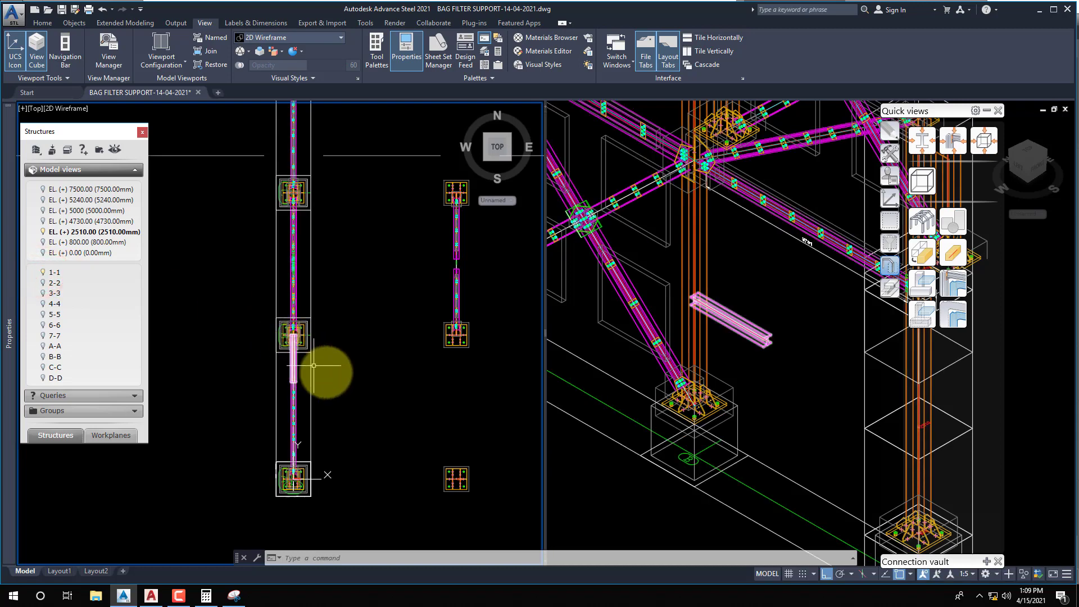
Change the left-hand viewport from the top view to the Left view, framed on the new horizontal beam.
middle_drag(350, 379, 337, 389)
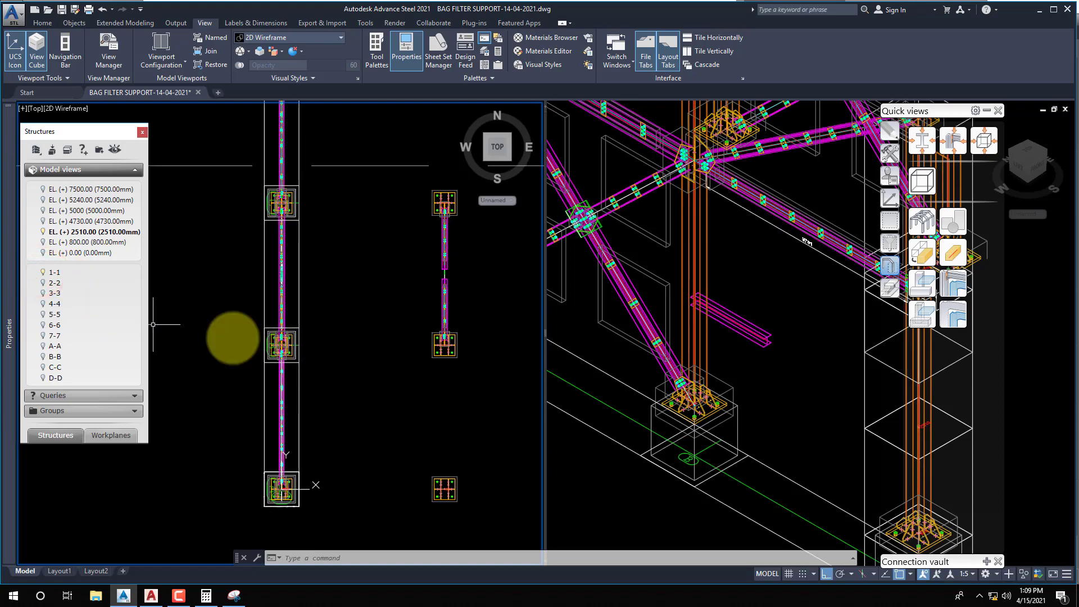
middle_drag(305, 357, 320, 337)
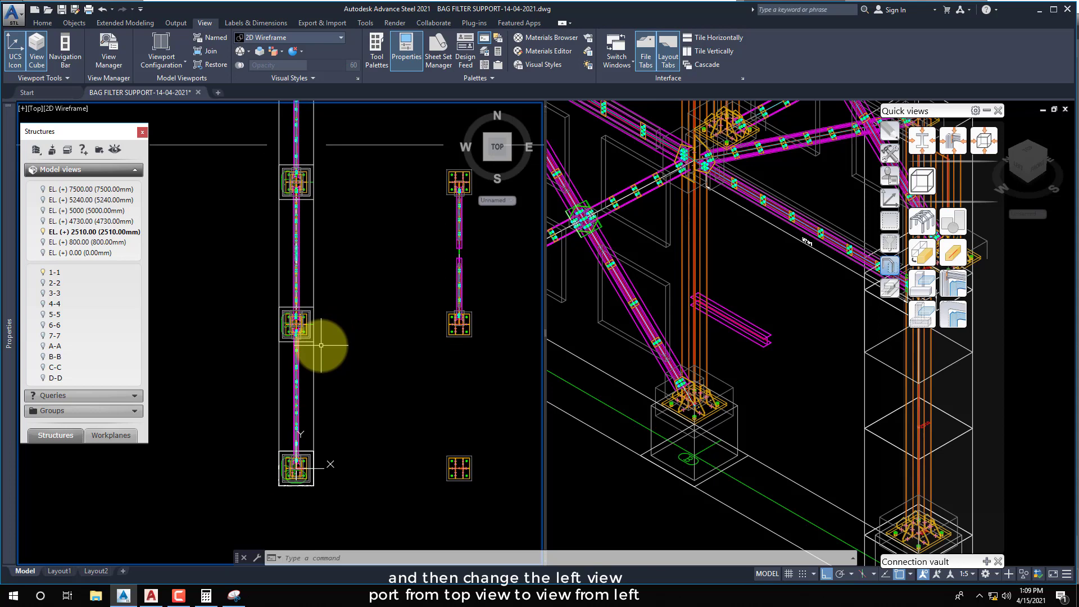
click(37, 111)
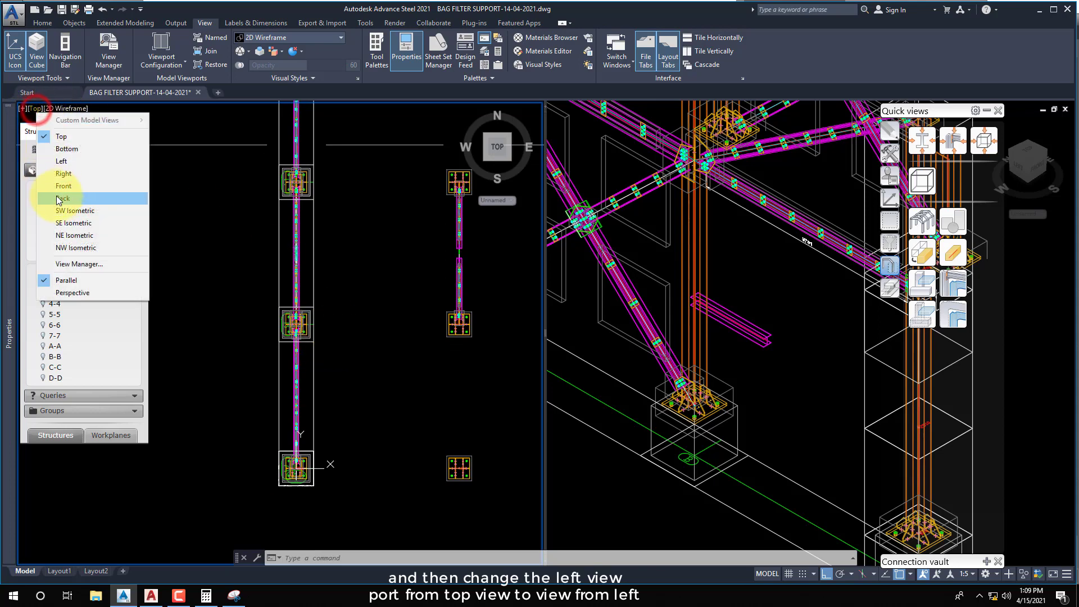
click(59, 165)
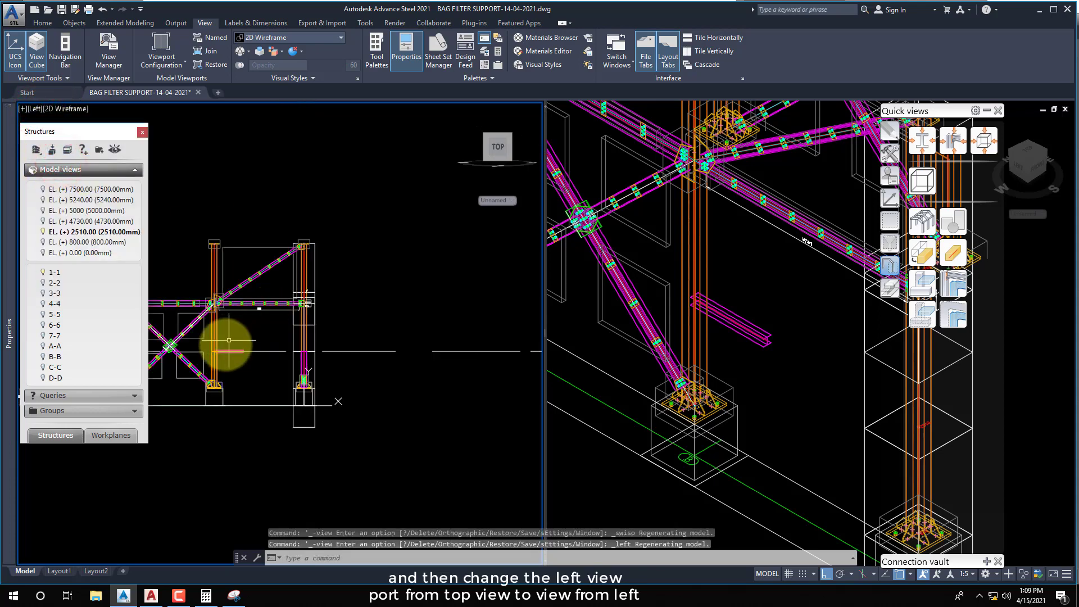
scroll(224, 345, up, 4)
middle_drag(223, 345, 291, 313)
scroll(291, 314, down, 2)
middle_drag(298, 370, 297, 364)
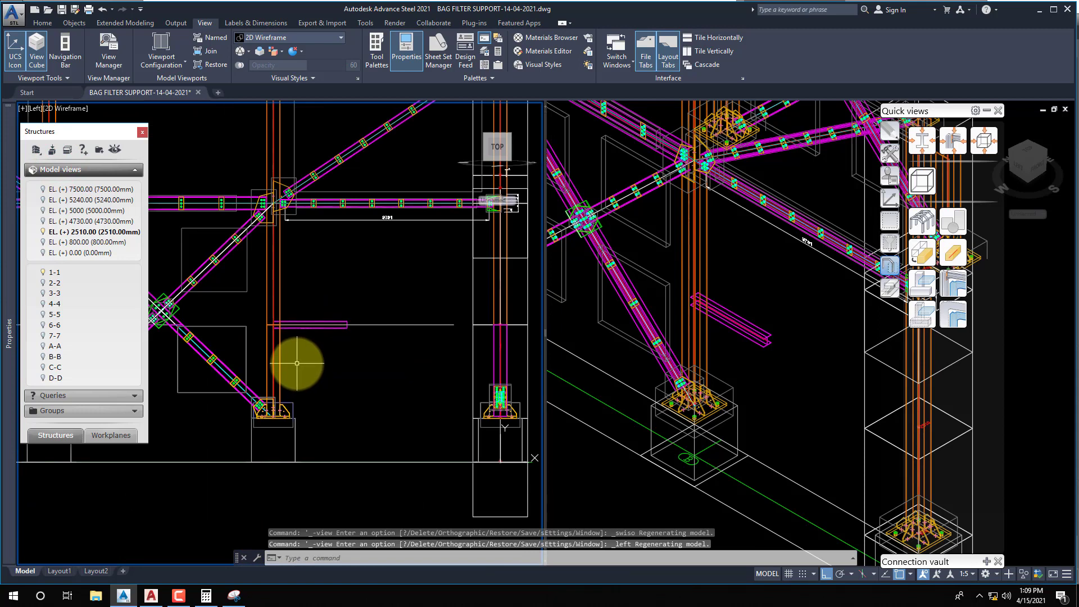
Measure the vertical distance from the ground line to the new beam's centre axis.
key(Return)
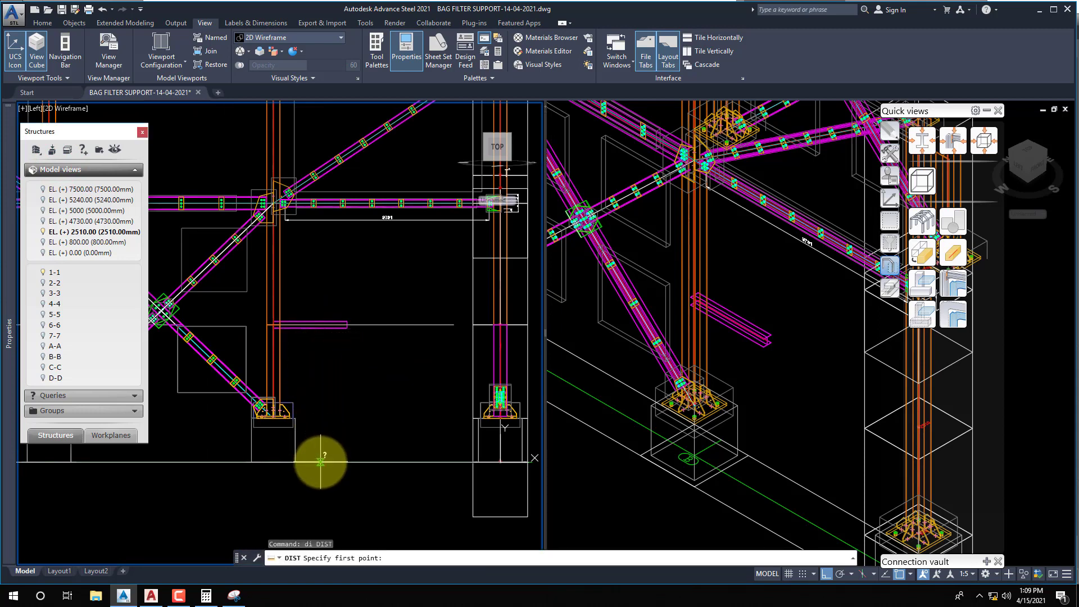
click(320, 462)
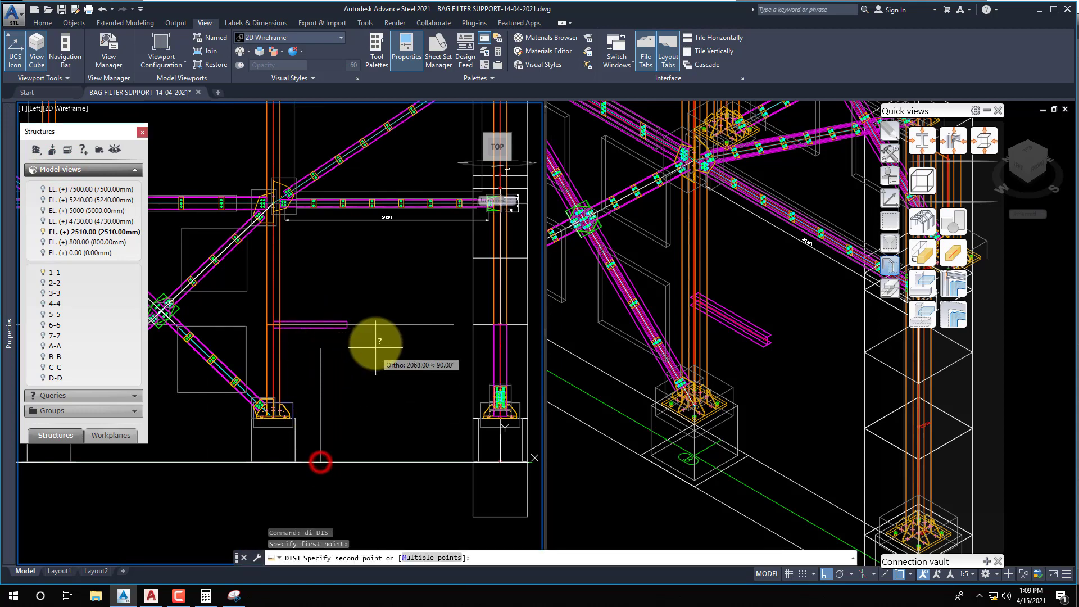
click(319, 324)
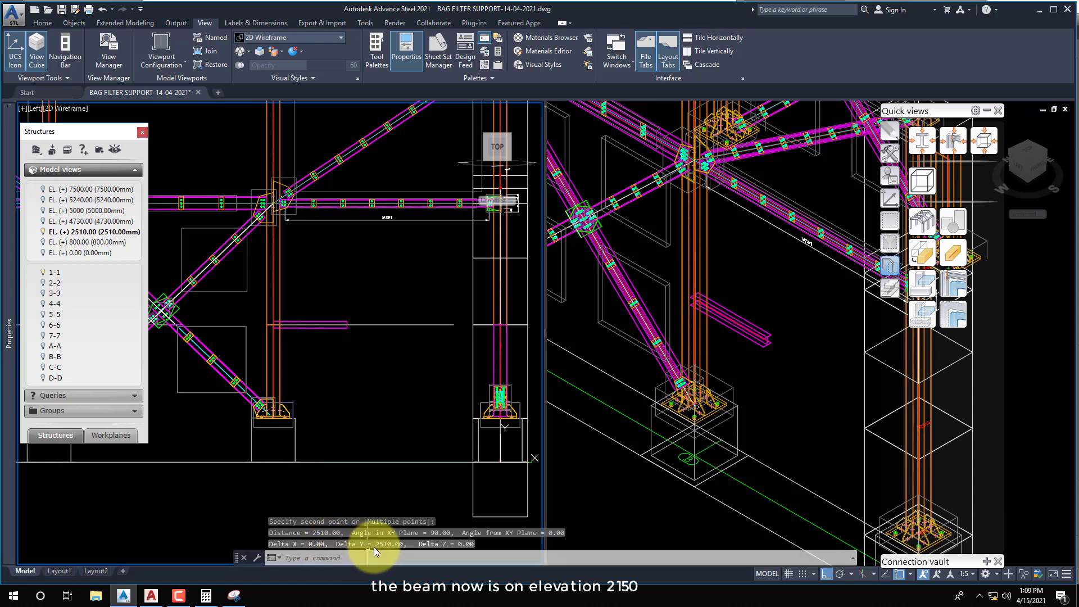
Try to move the new beam 140 mm straight down, checking the offset below EL. (+) 2510 against the side view in AutoCAD.
scroll(289, 334, up, 3)
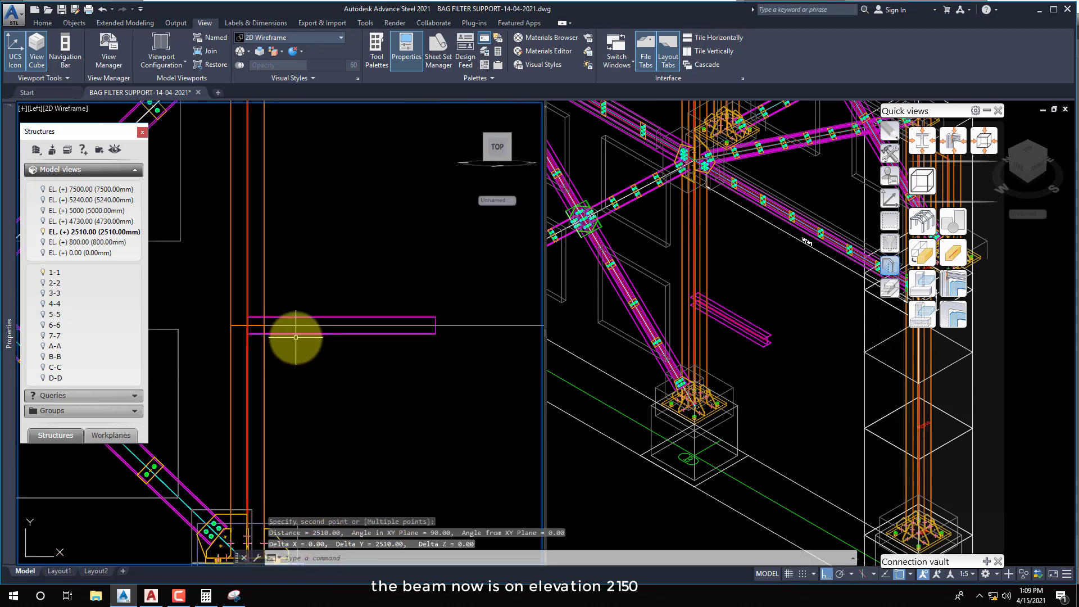
click(296, 333)
click(889, 133)
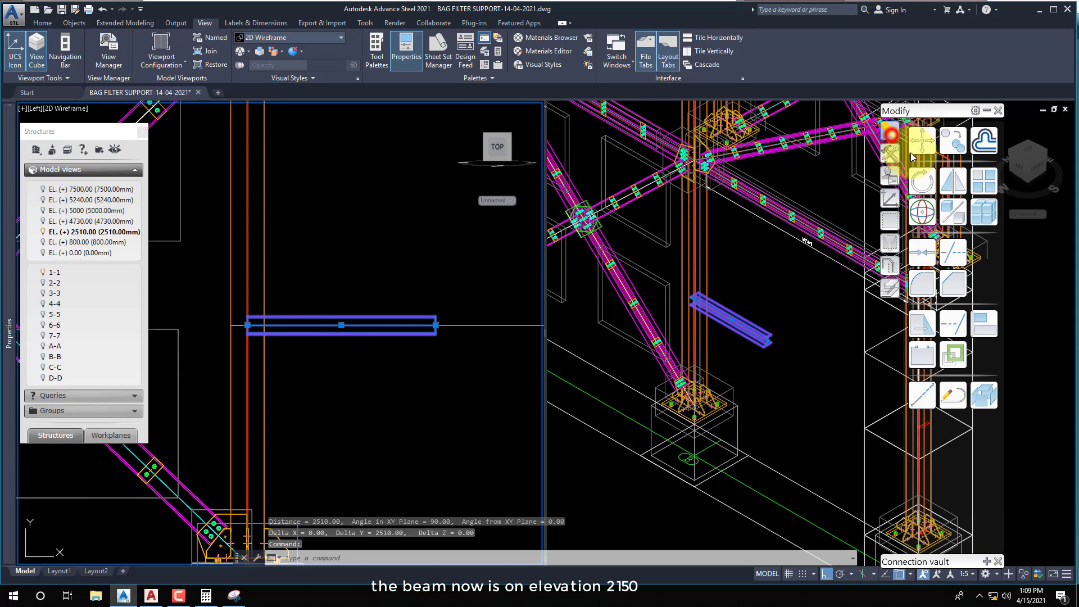
click(921, 141)
click(410, 363)
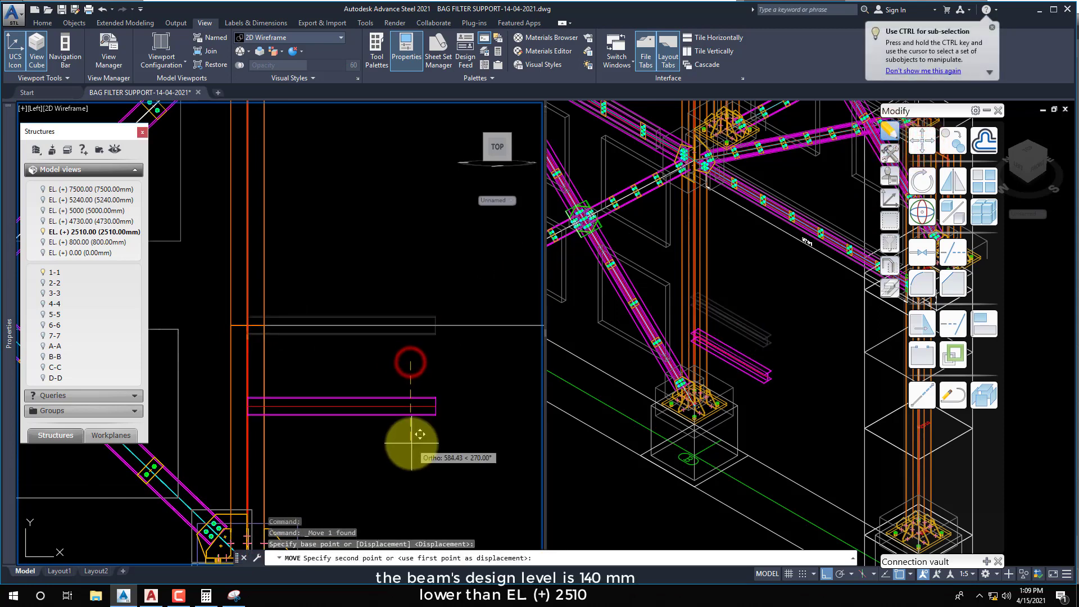
click(151, 595)
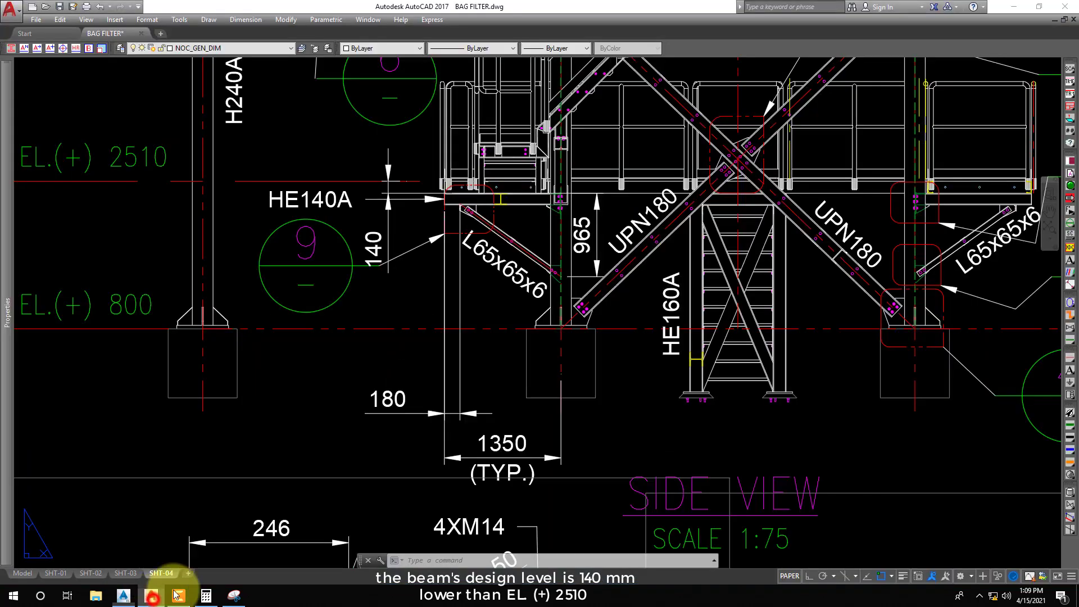
mouse_move(397, 174)
middle_down()
mouse_move(511, 241)
mouse_move(497, 248)
middle_up()
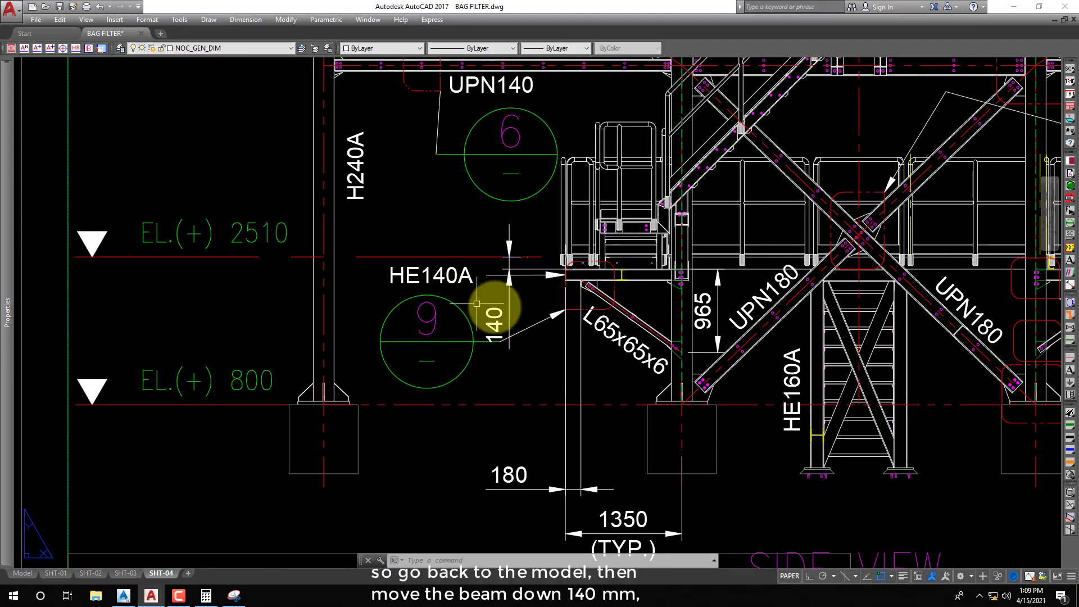
click(123, 596)
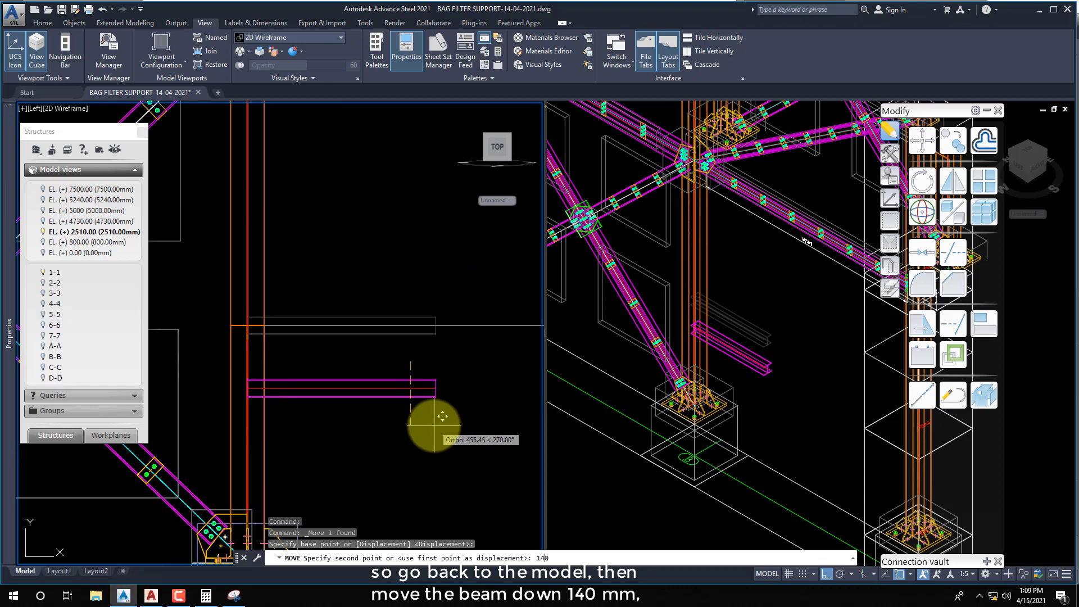
key(Return)
scroll(257, 308, up, 2)
middle_drag(257, 308, 243, 317)
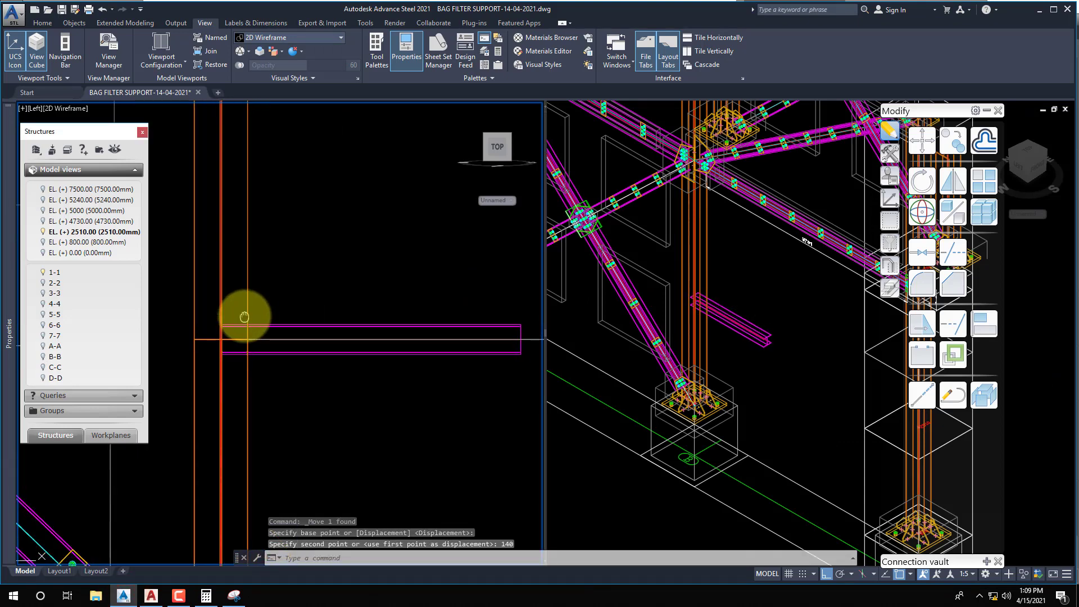
Detach the new beam's start and end points from the EL. (+) 2510.00 workplane.
click(107, 437)
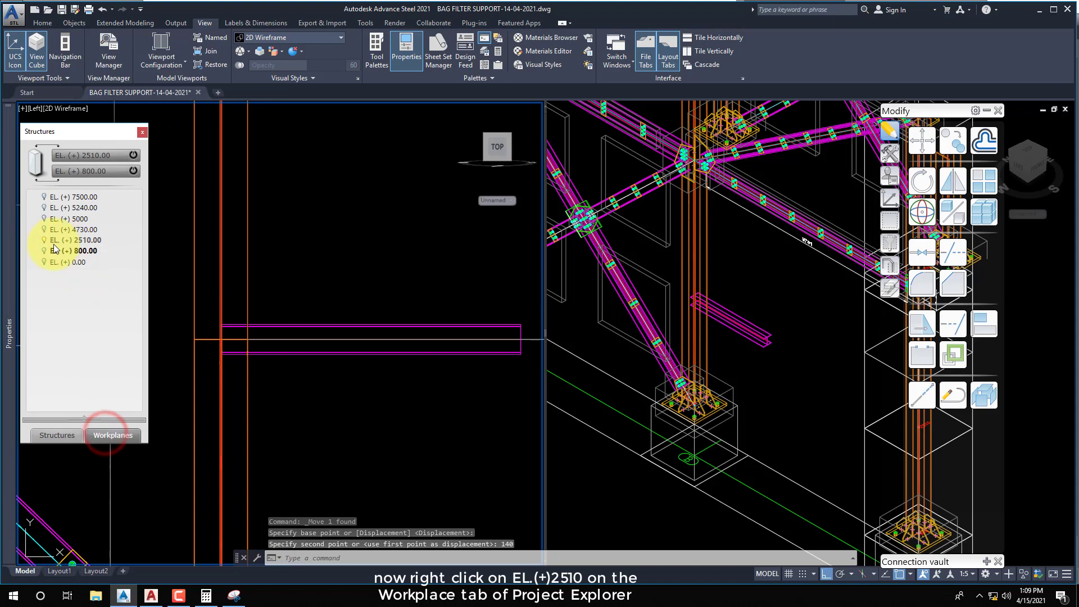
right_click(65, 242)
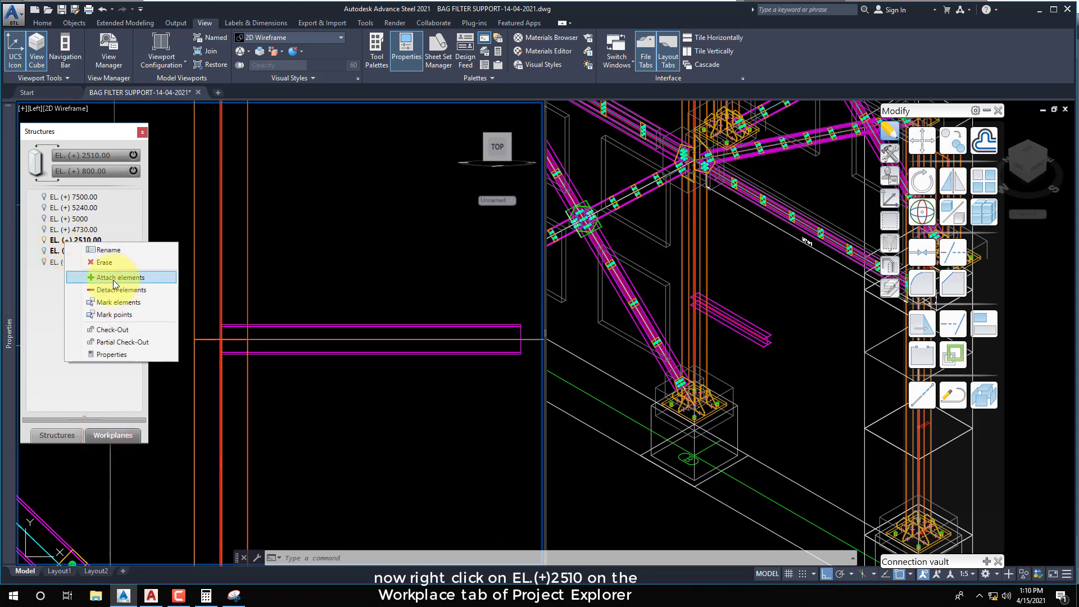
click(113, 289)
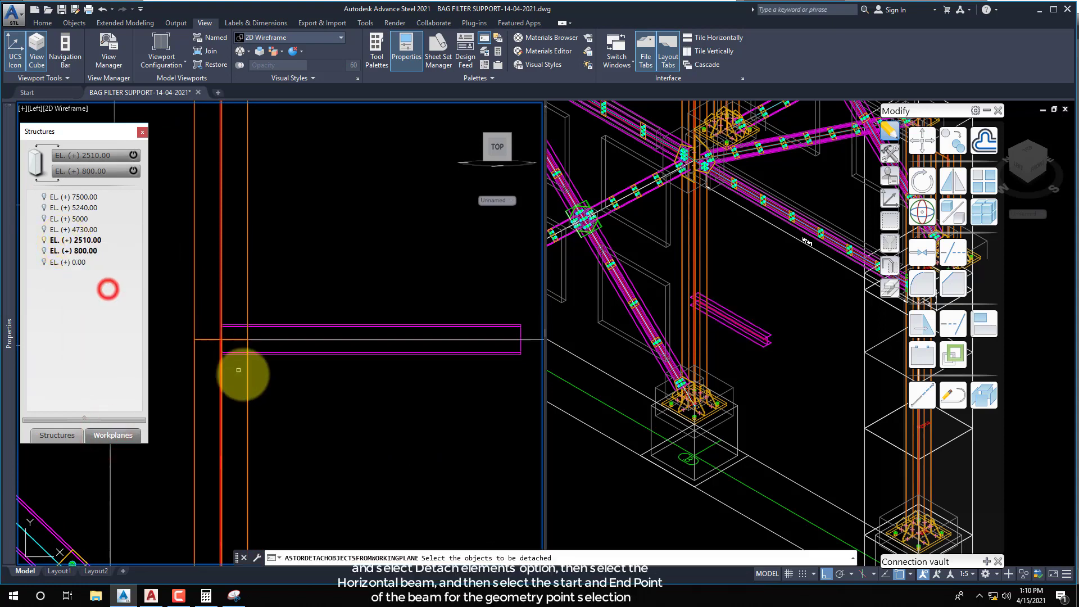
click(267, 353)
right_click(257, 374)
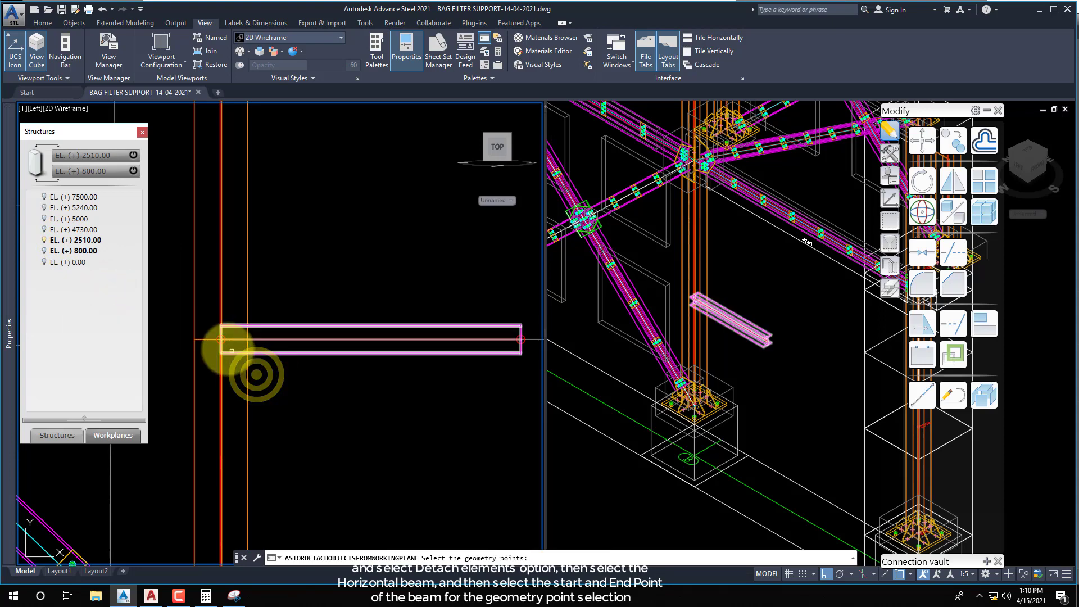
scroll(225, 350, up, 4)
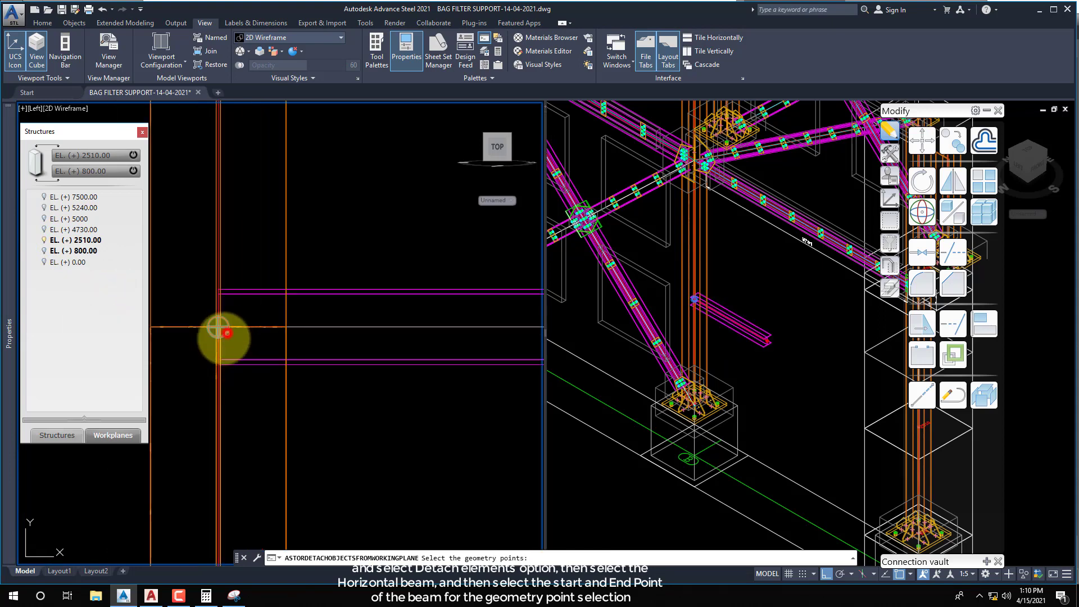
scroll(219, 337, down, 4)
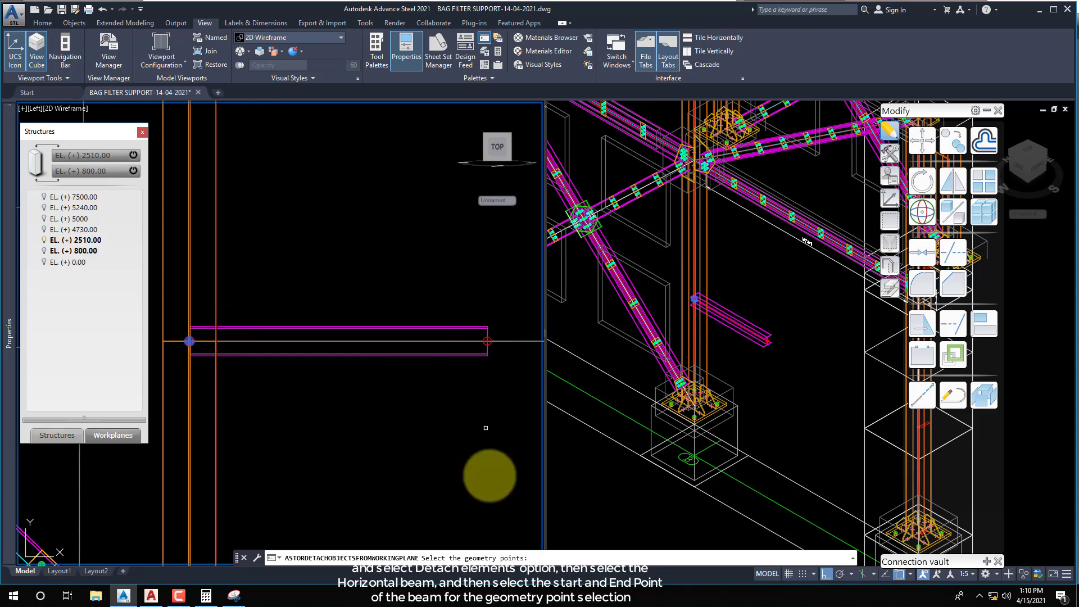
scroll(492, 347, up, 2)
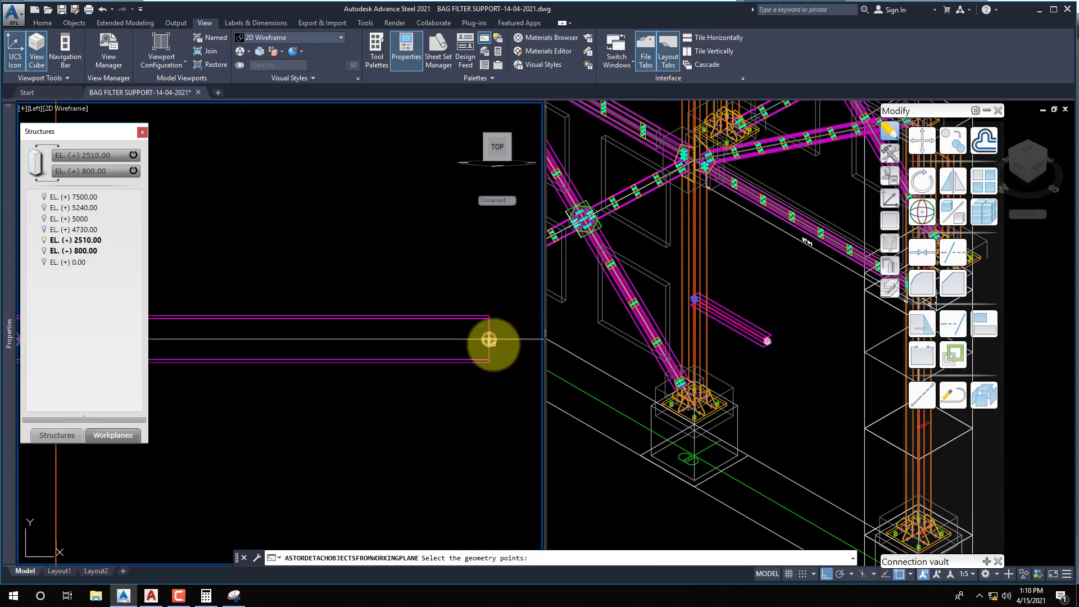
click(493, 343)
scroll(506, 365, down, 2)
right_click(434, 391)
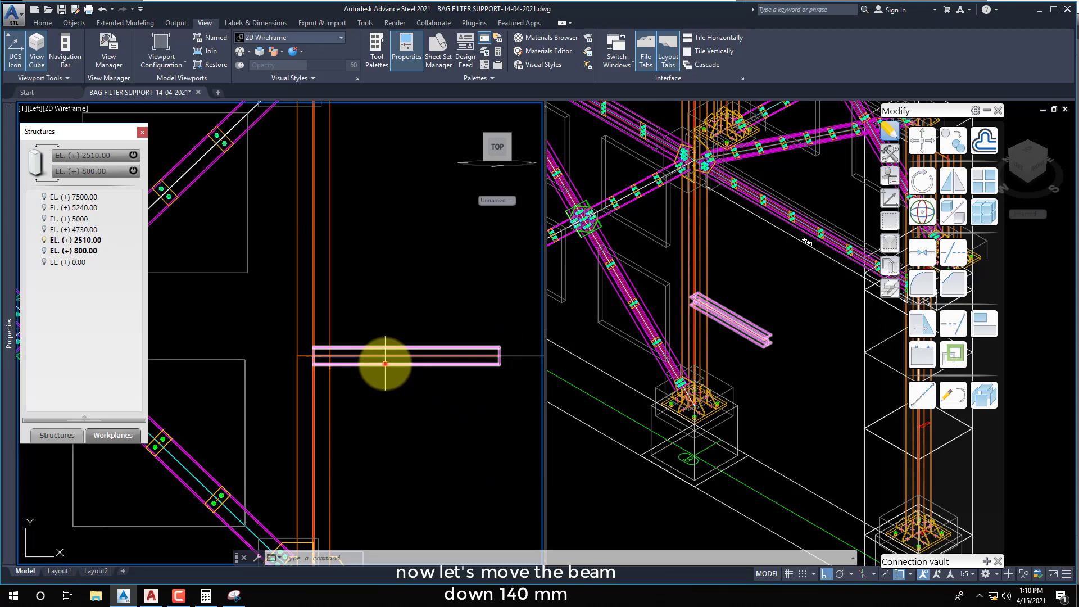
Move the detached horizontal beam 140 mm straight down from EL. (+) 2510.
click(385, 364)
click(922, 147)
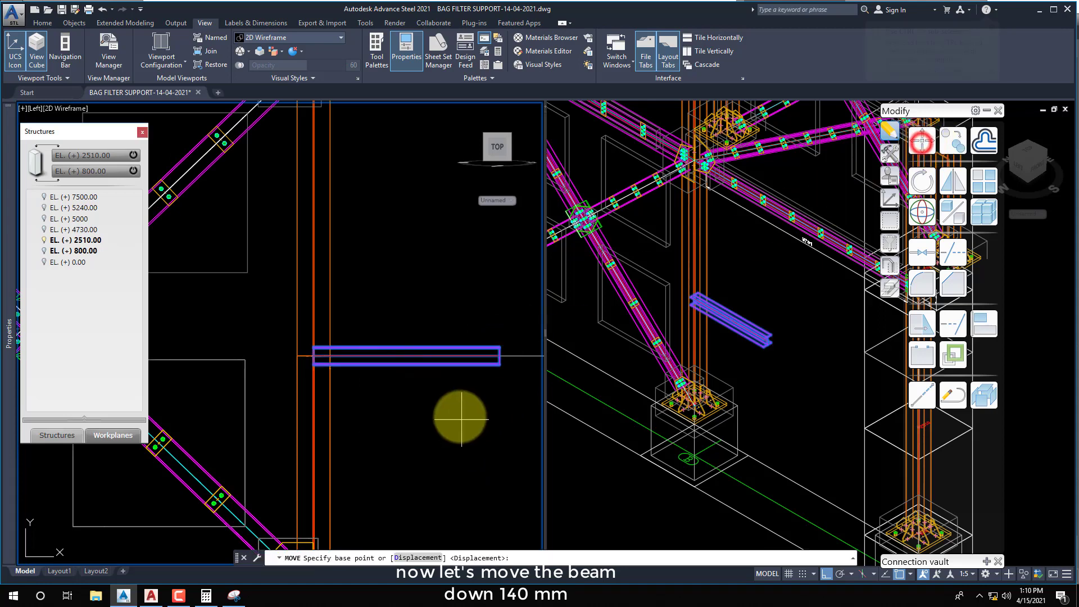
click(466, 404)
text(140)
key(Return)
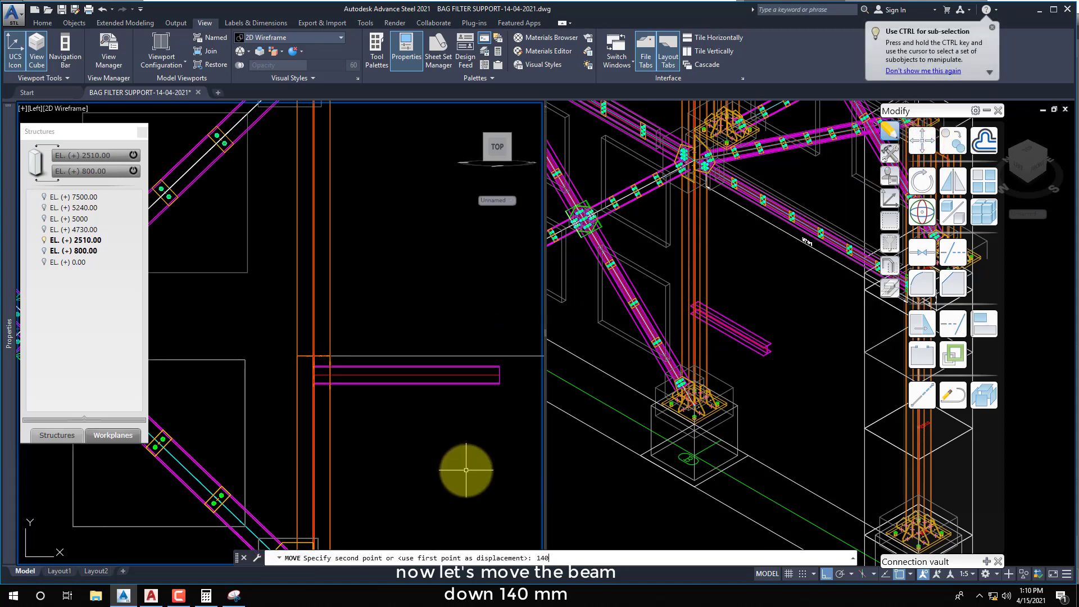
mouse_move(465, 470)
middle_down()
mouse_move(404, 348)
mouse_move(373, 332)
mouse_move(347, 287)
mouse_move(332, 337)
mouse_move(374, 380)
middle_up()
scroll(385, 330, down, 3)
scroll(363, 380, up, 2)
scroll(363, 387, up, 2)
Switch to the BAG FILTER drawing in AutoCAD and examine the side view and Detail 7 for the HE140A beam-to-column connection.
click(150, 597)
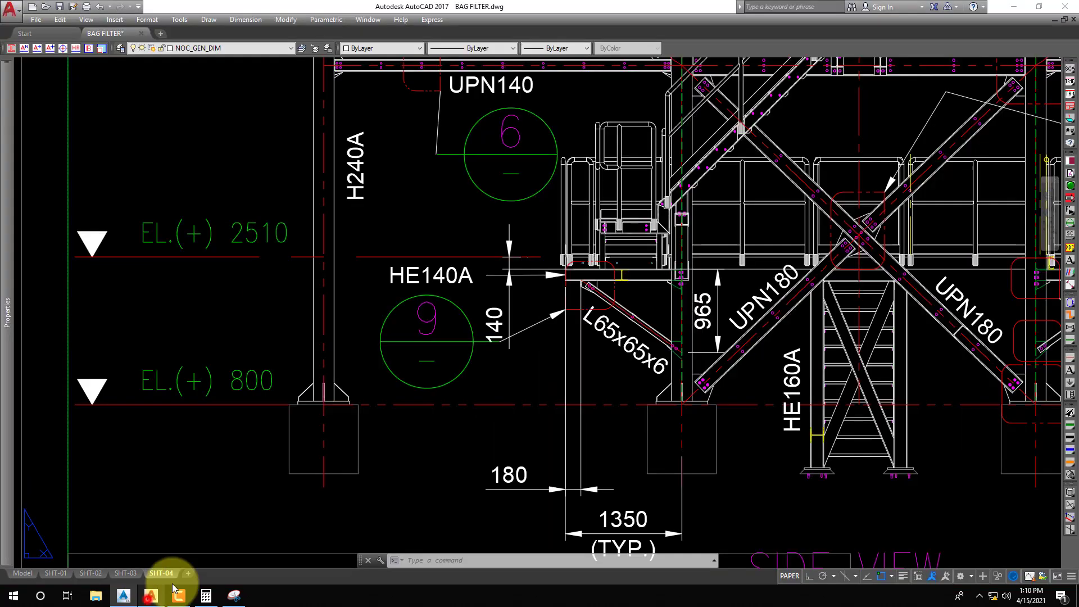
scroll(498, 318, up, 4)
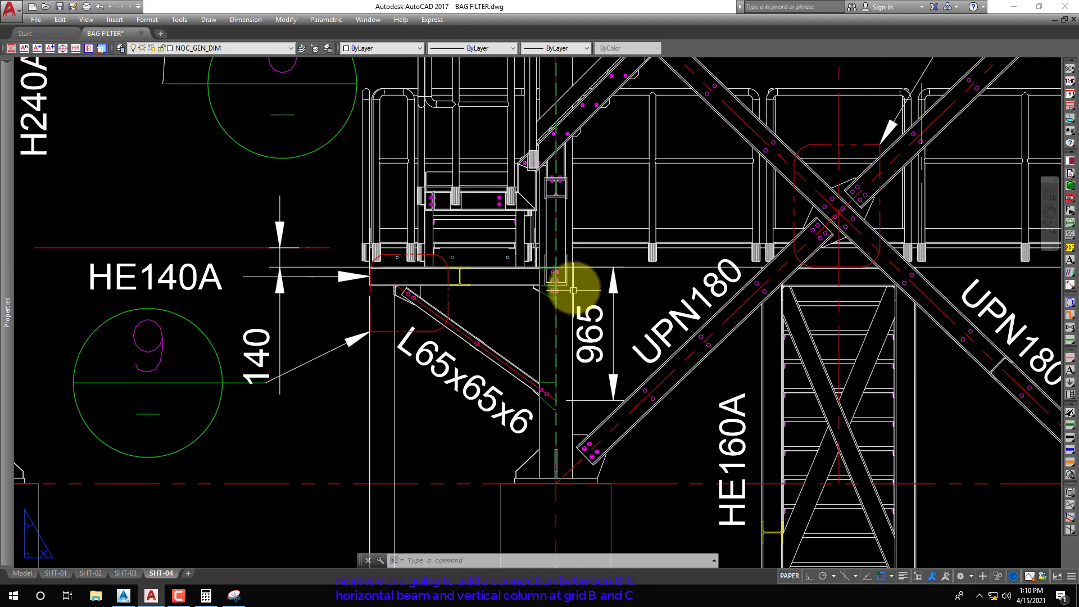
scroll(573, 290, down, 4)
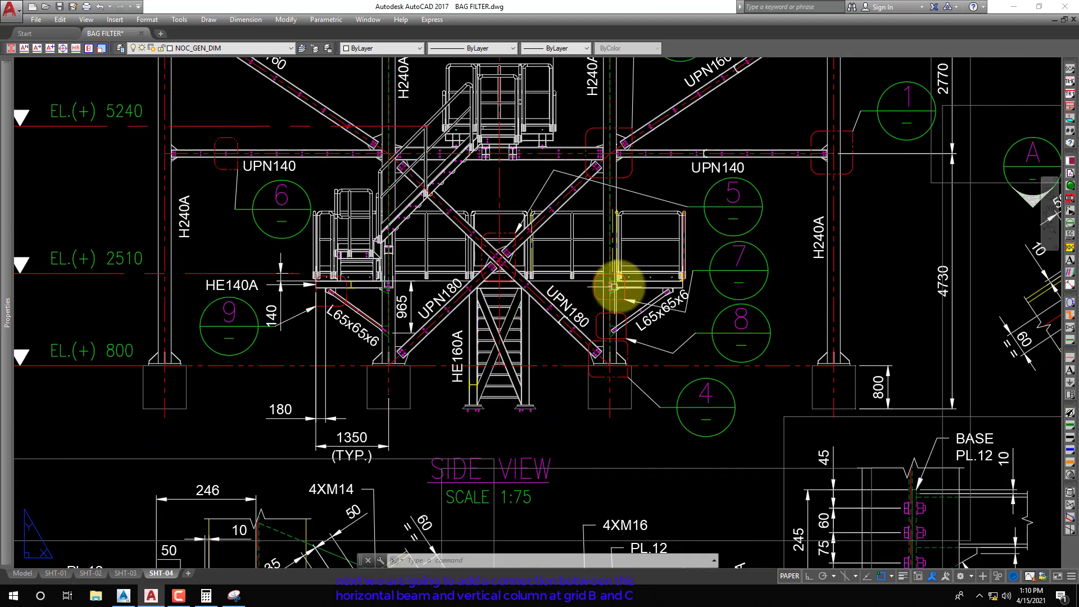
scroll(615, 286, up, 3)
scroll(609, 305, down, 3)
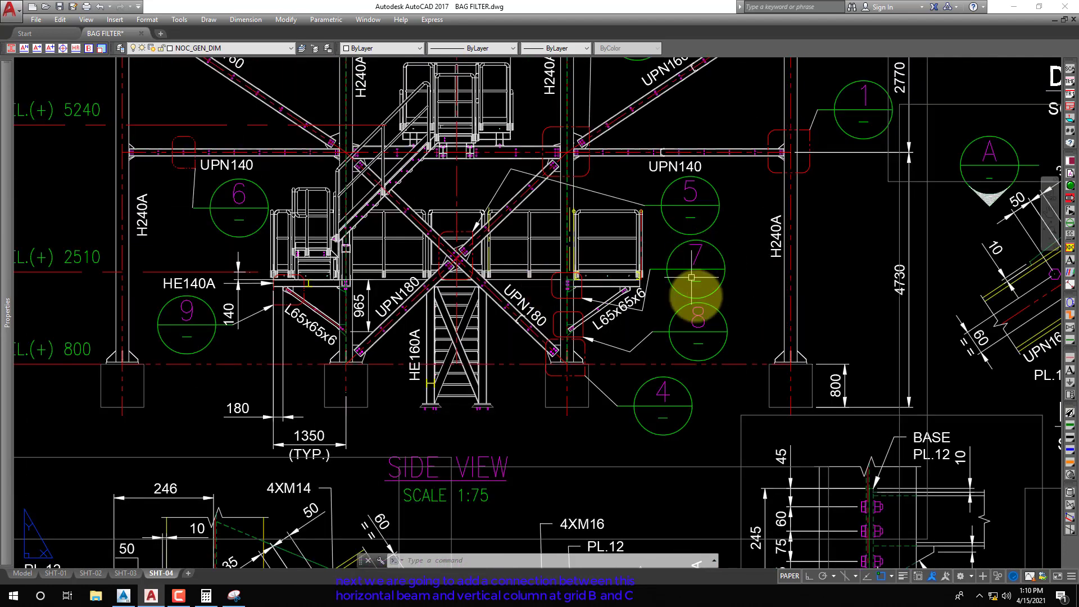
scroll(691, 278, down, 5)
scroll(674, 352, up, 3)
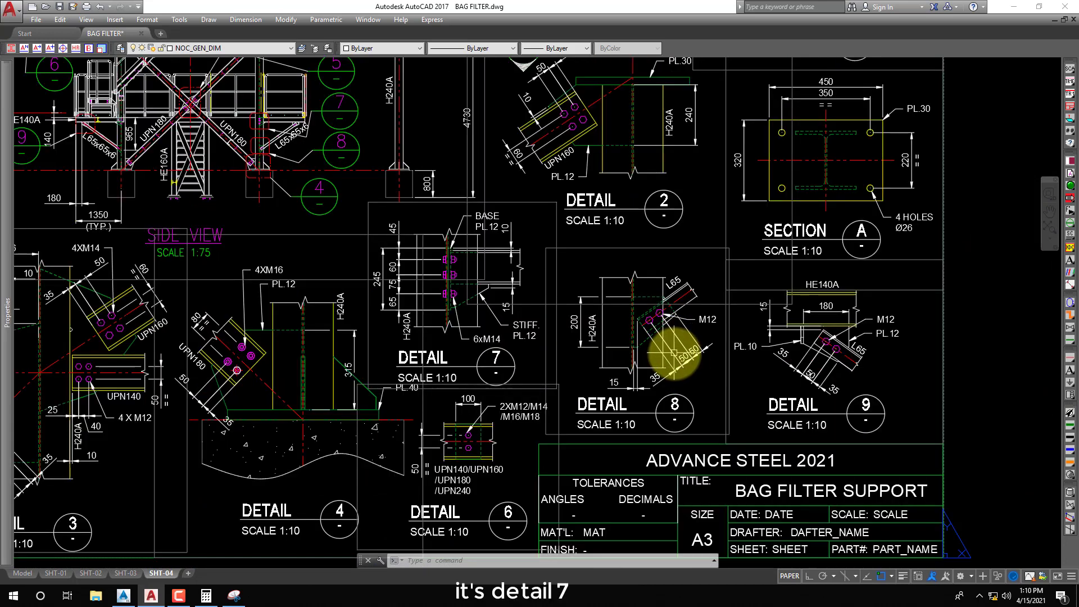
scroll(477, 264, up, 3)
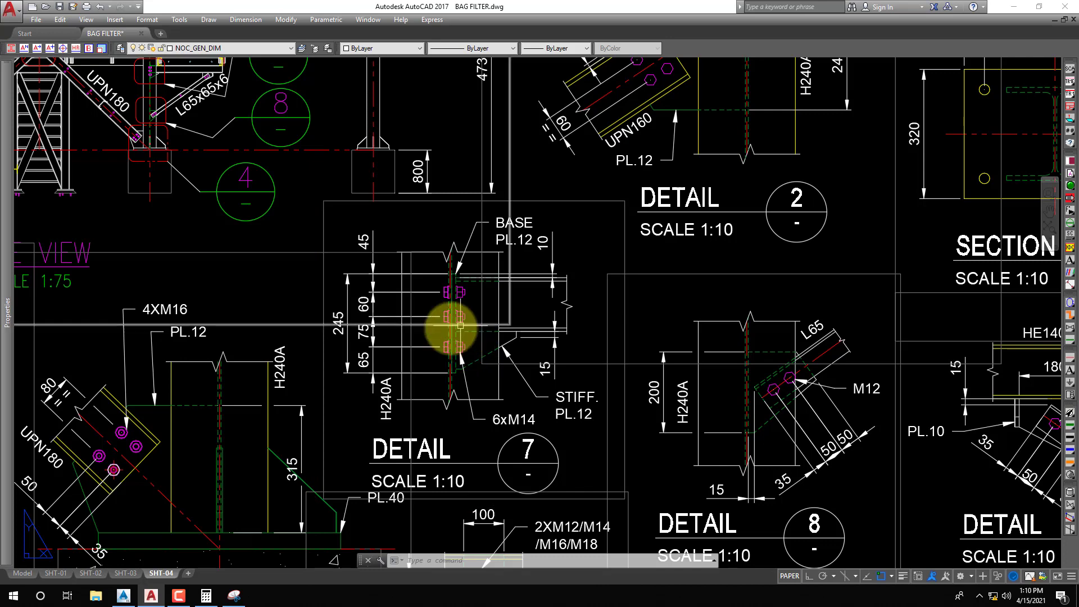
scroll(470, 341, up, 3)
middle_drag(518, 320, 513, 316)
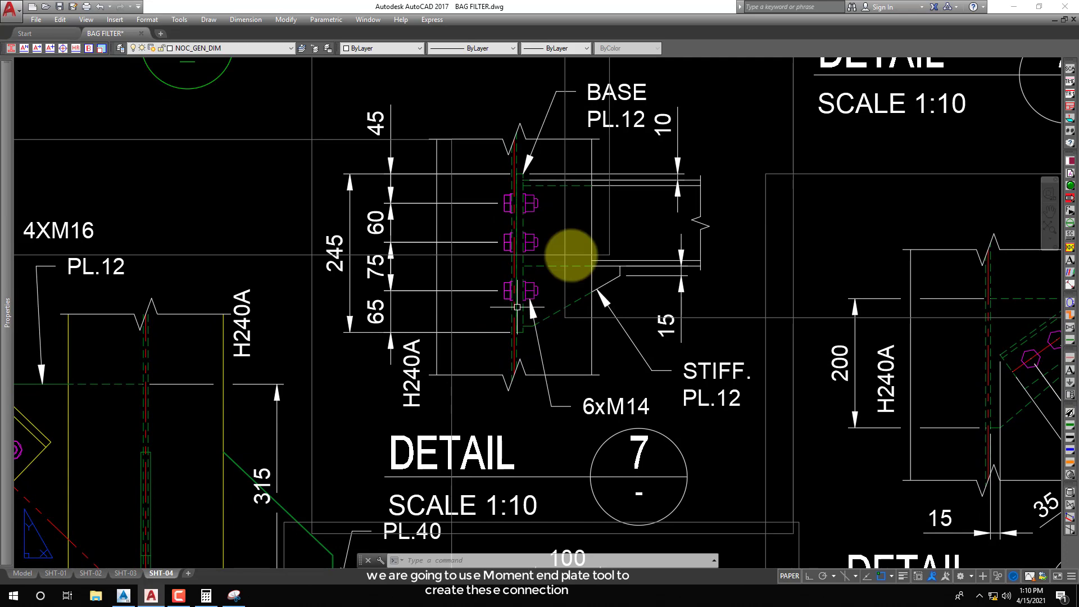
Switch back to the Advance Steel model and bring up the Platform beams group of the Connection vault.
click(123, 597)
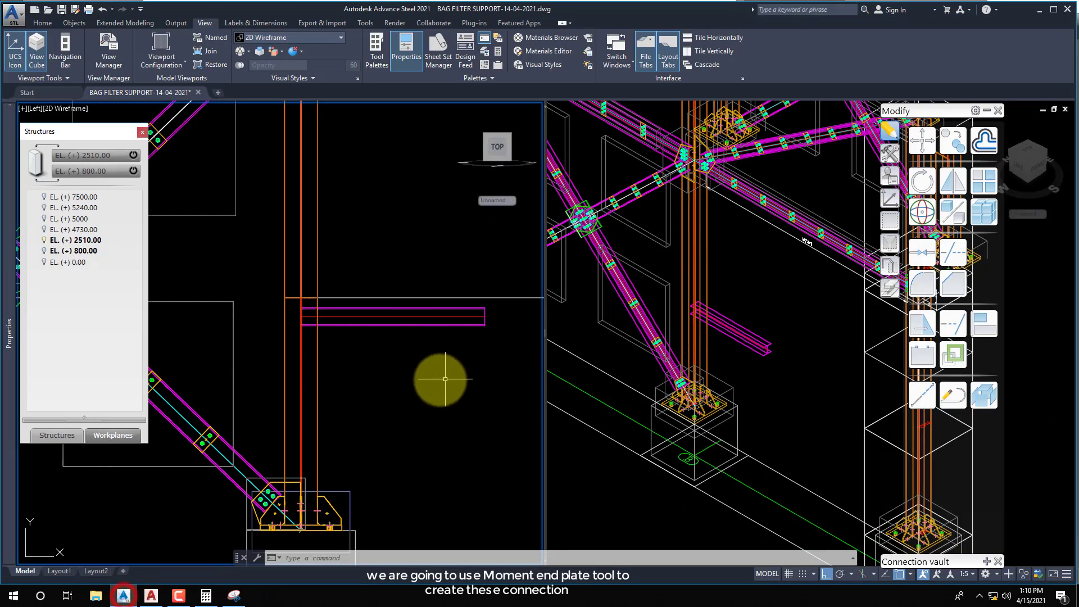
middle_drag(441, 381, 315, 339)
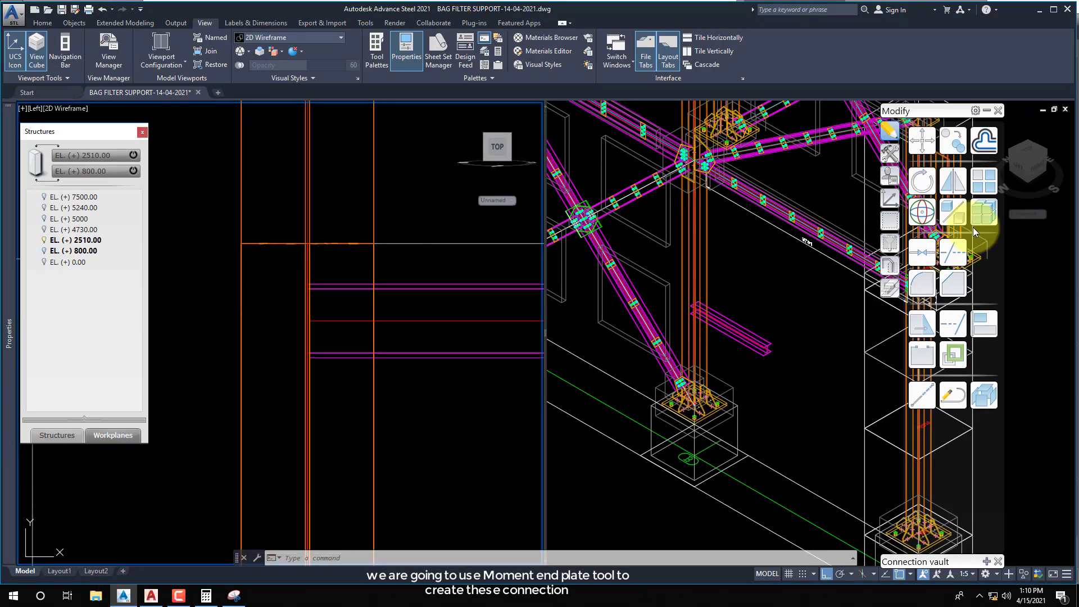
click(986, 111)
click(987, 126)
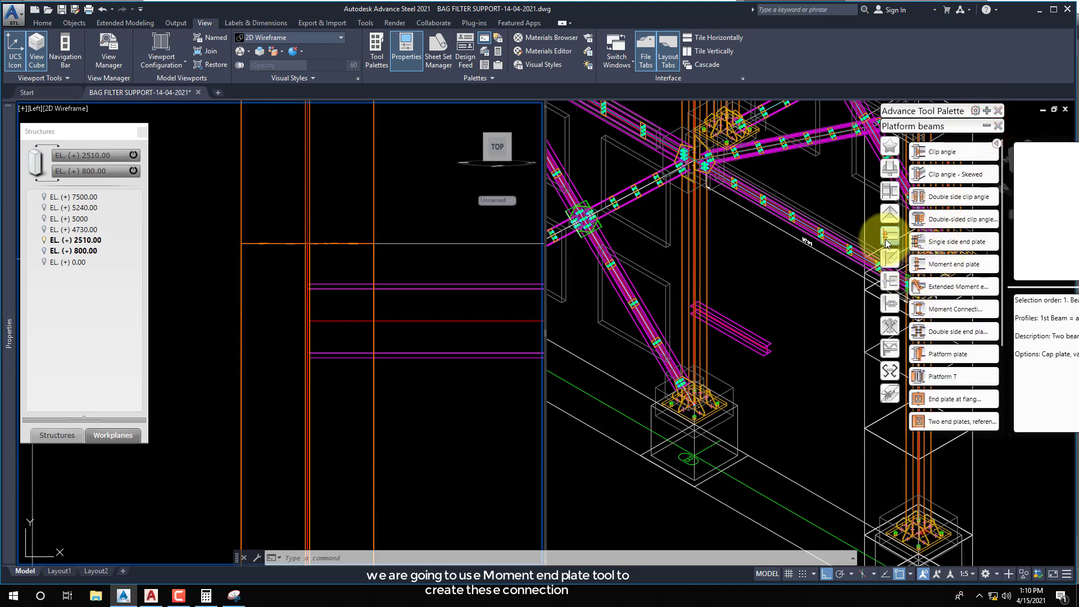
drag(907, 110, 751, 114)
click(732, 240)
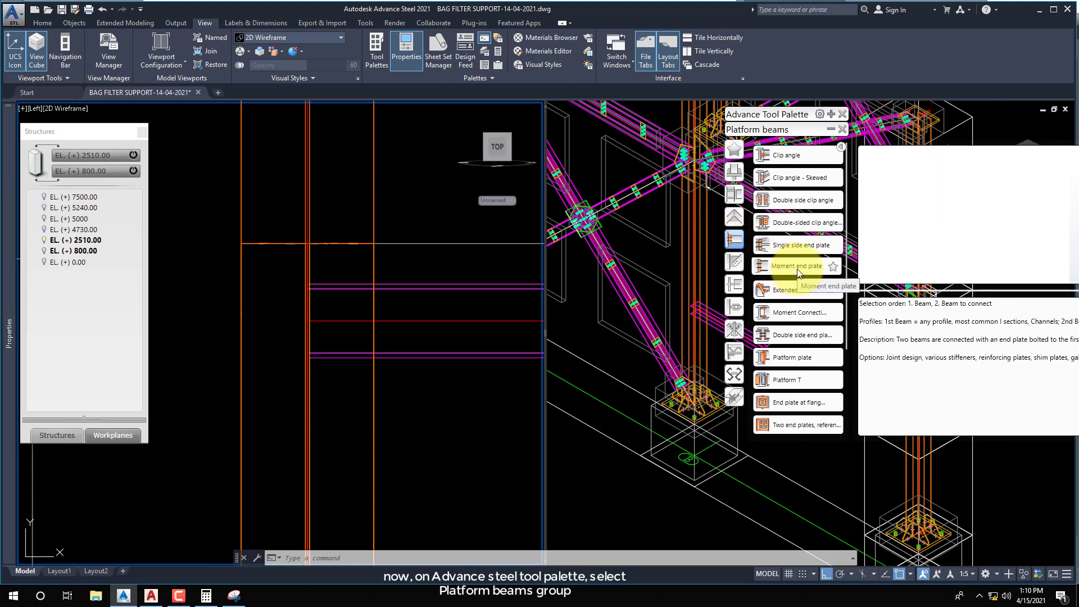
click(732, 151)
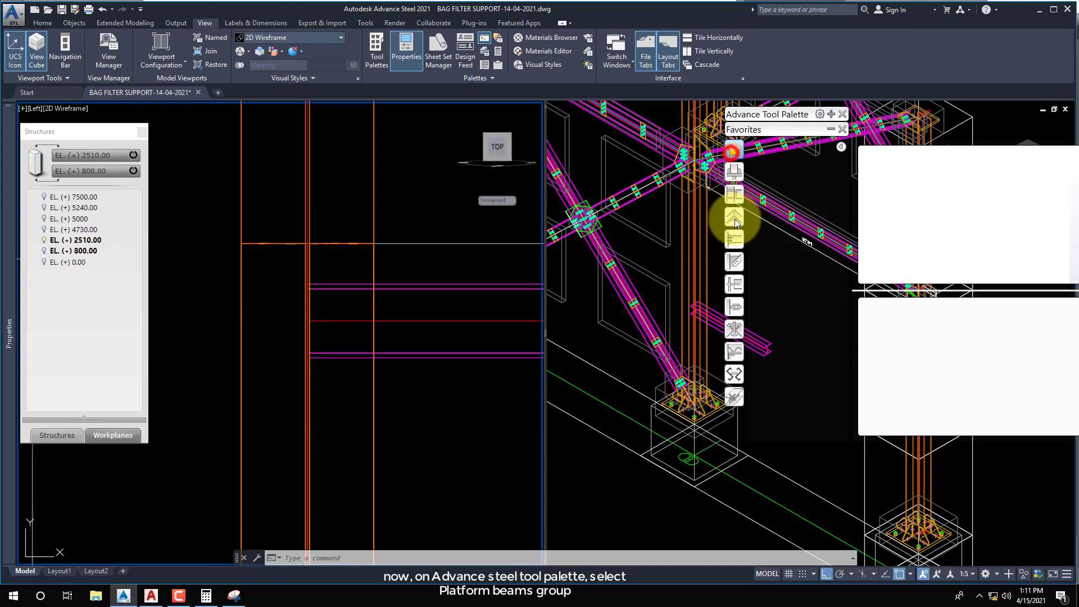
click(734, 240)
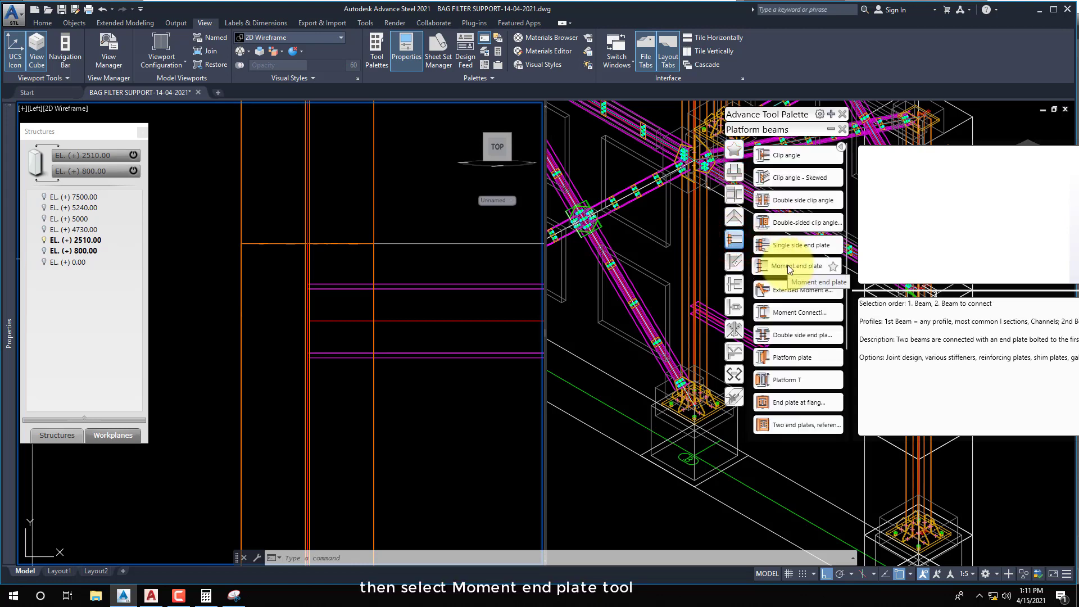
Create a Moment end plate connection with the column as main beam and the HE140A beam as secondary beam.
click(788, 267)
middle_drag(397, 433, 373, 402)
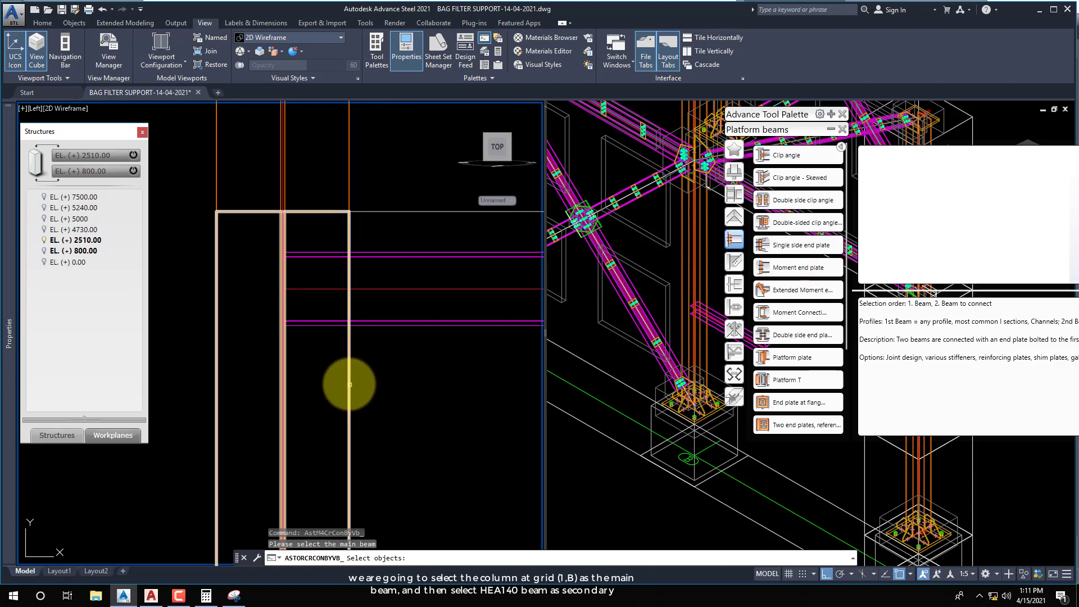
click(348, 384)
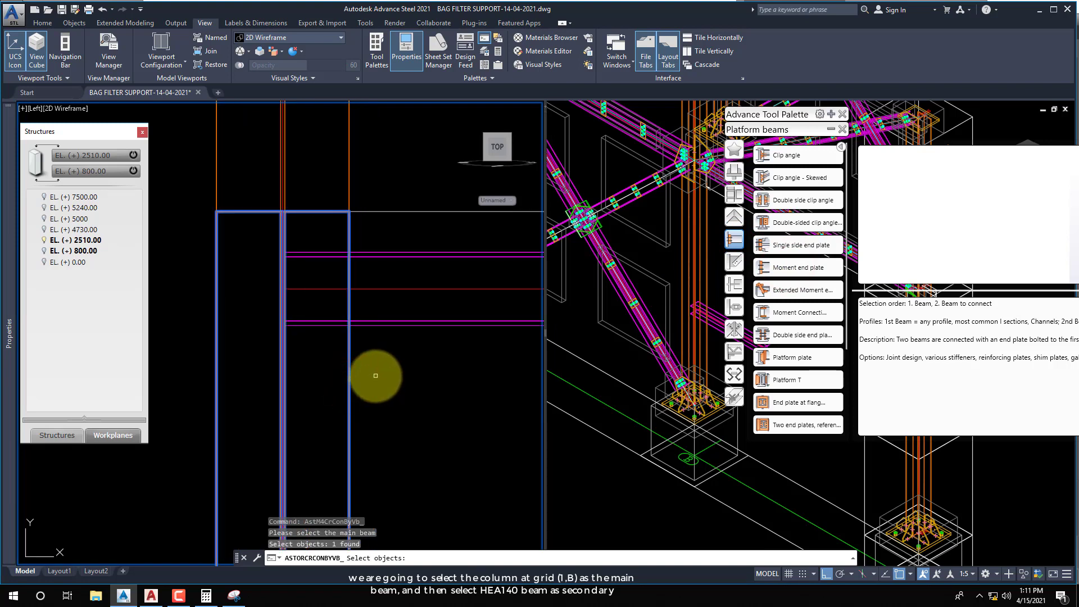
key(Return)
click(361, 325)
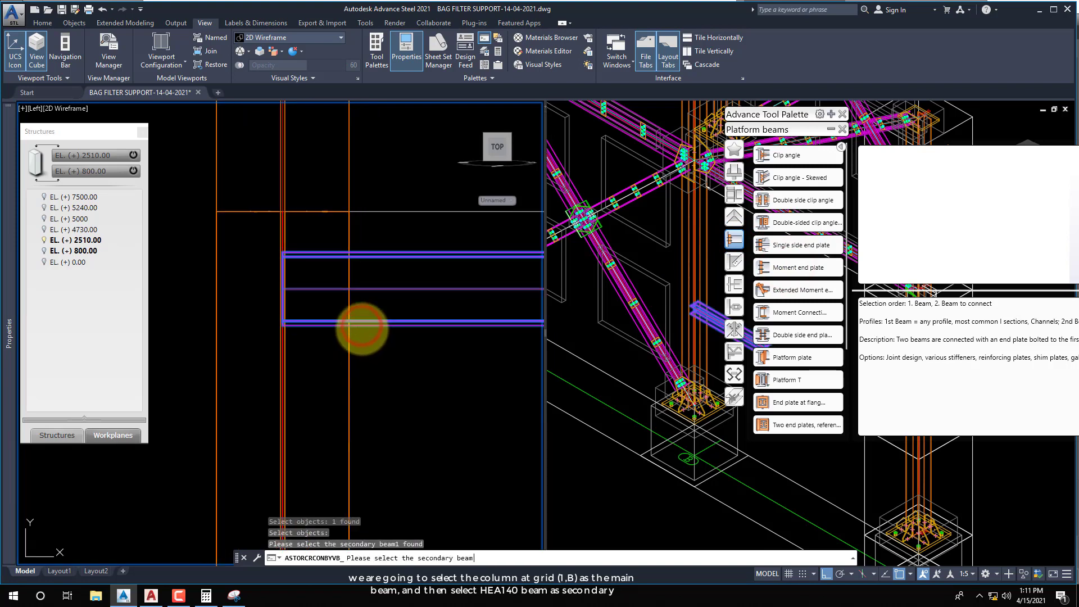
key(Return)
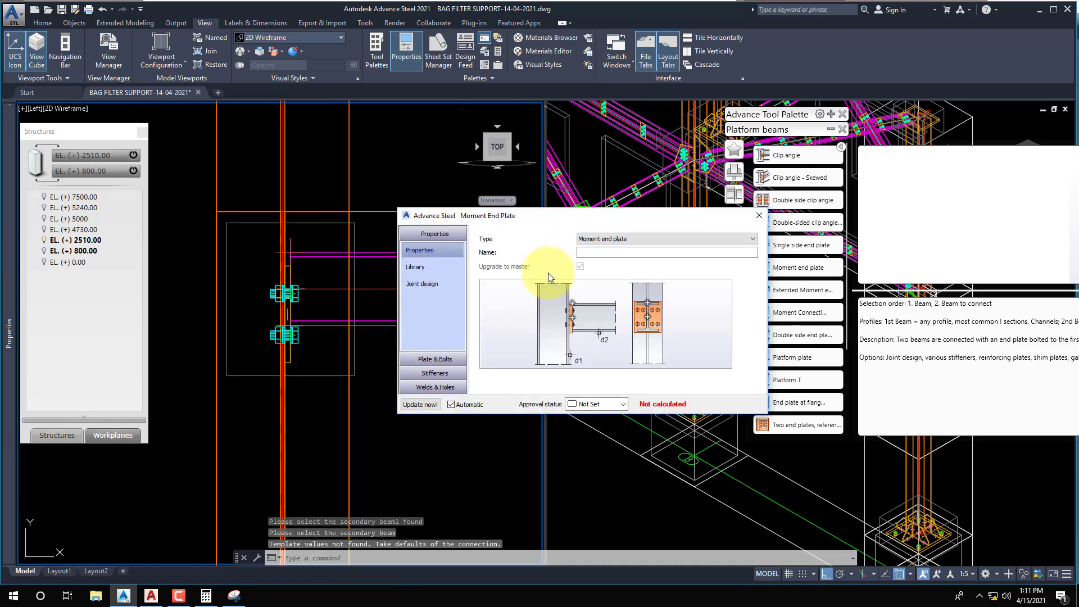
click(759, 216)
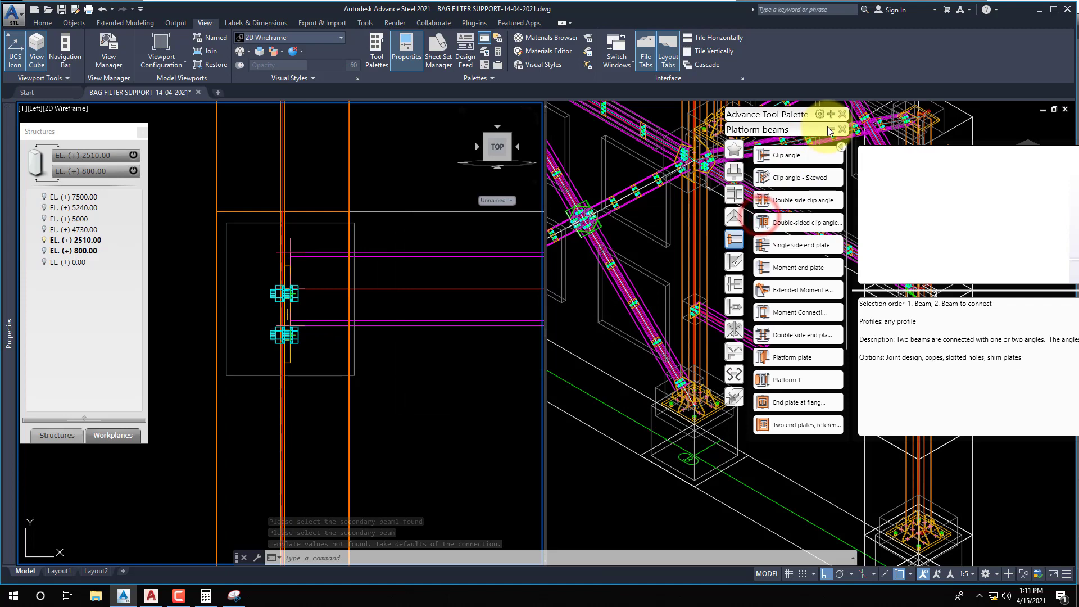
click(831, 129)
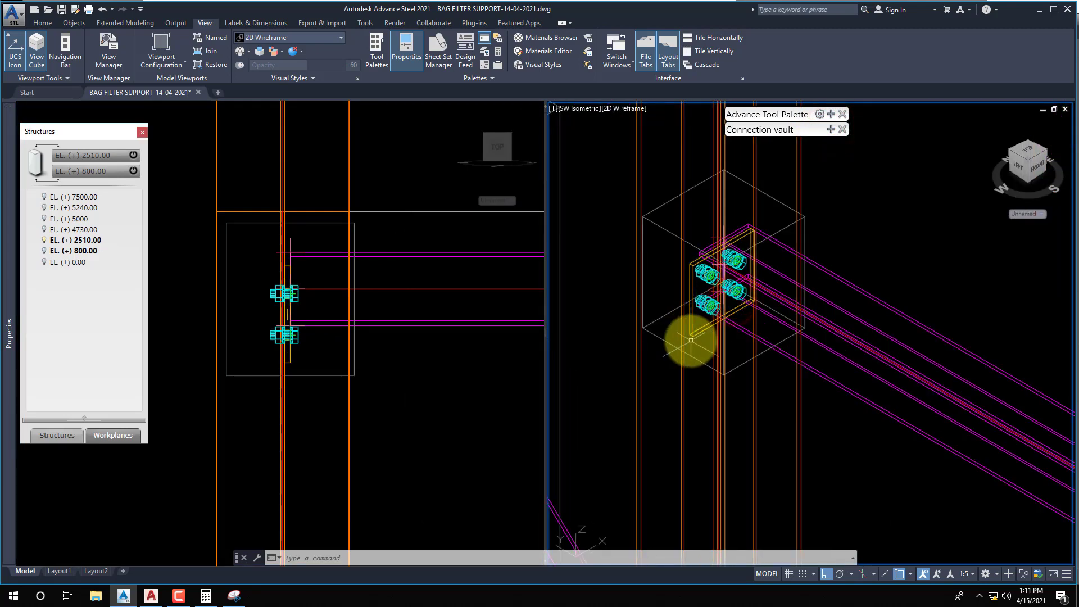
Create a quick view of the moment end plate joint box, looking along the beam toward the column, with a view depth extension of 1000.
middle_drag(689, 342, 693, 352)
click(830, 115)
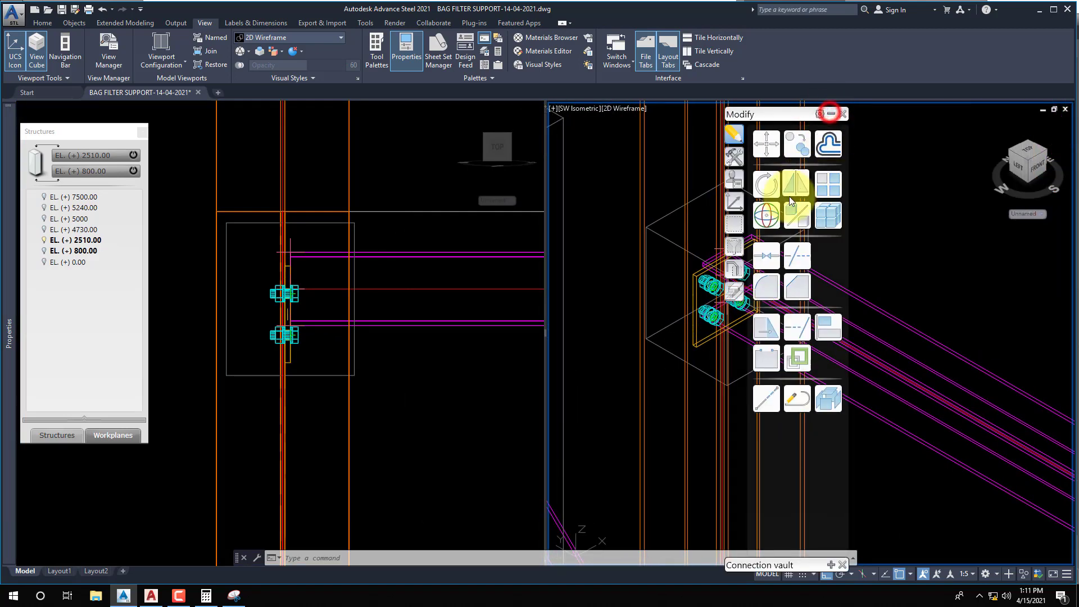
click(734, 270)
click(830, 144)
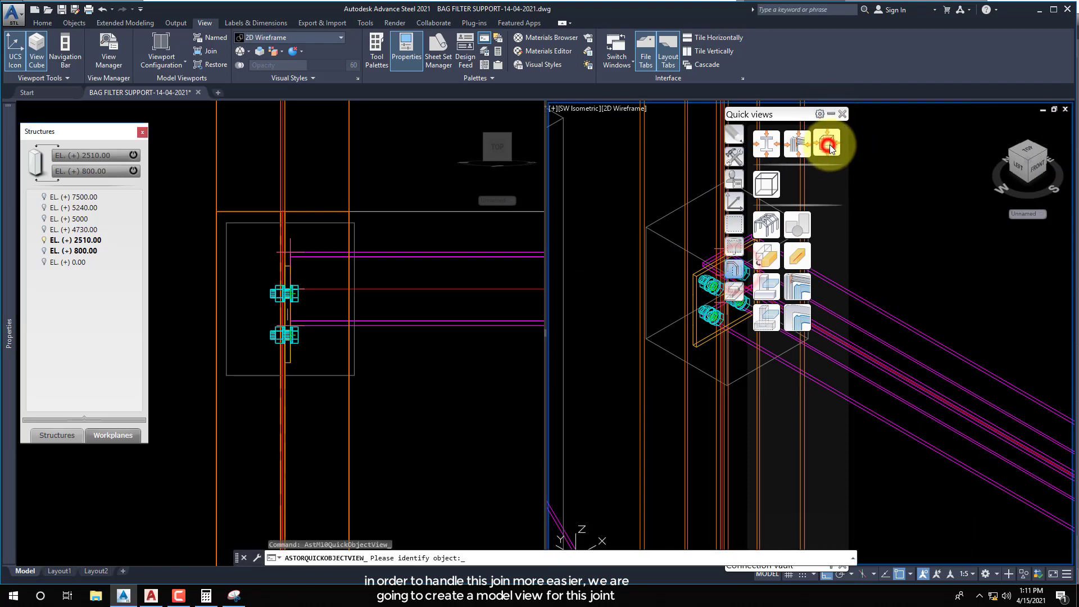
click(830, 114)
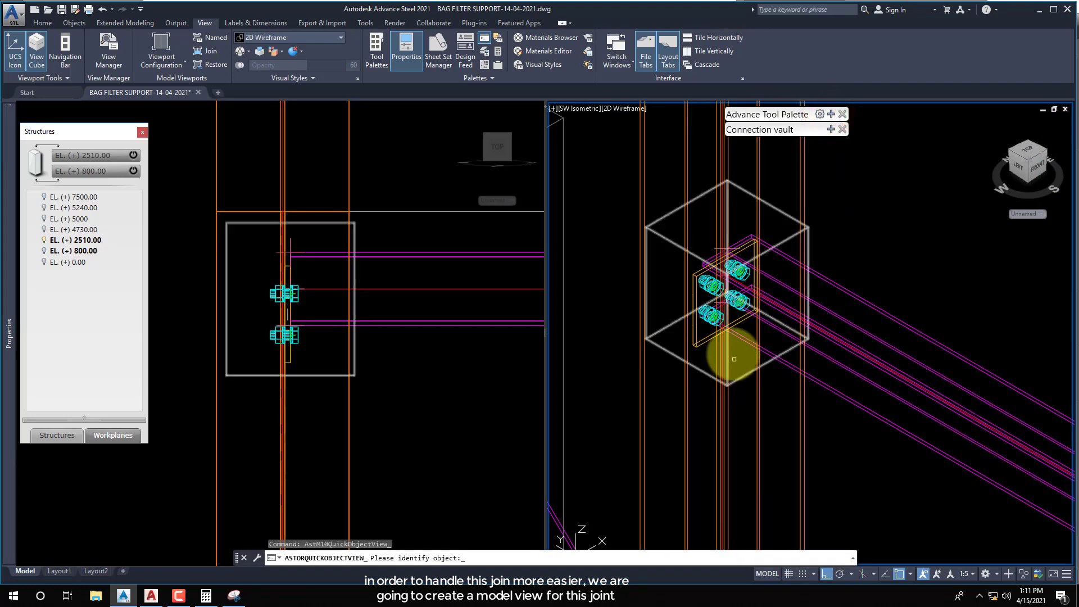
click(705, 344)
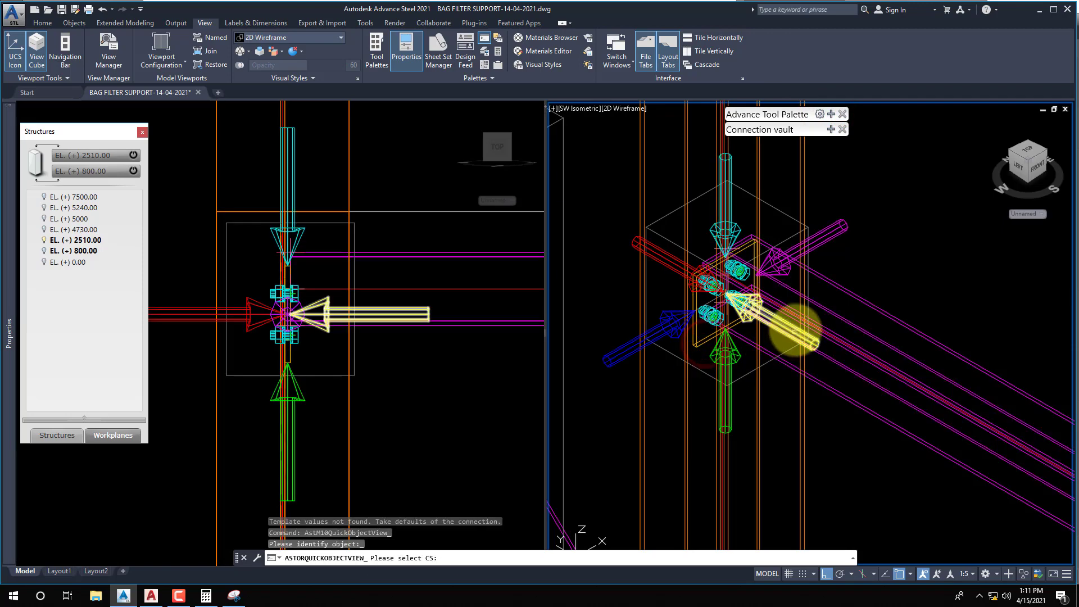
click(793, 330)
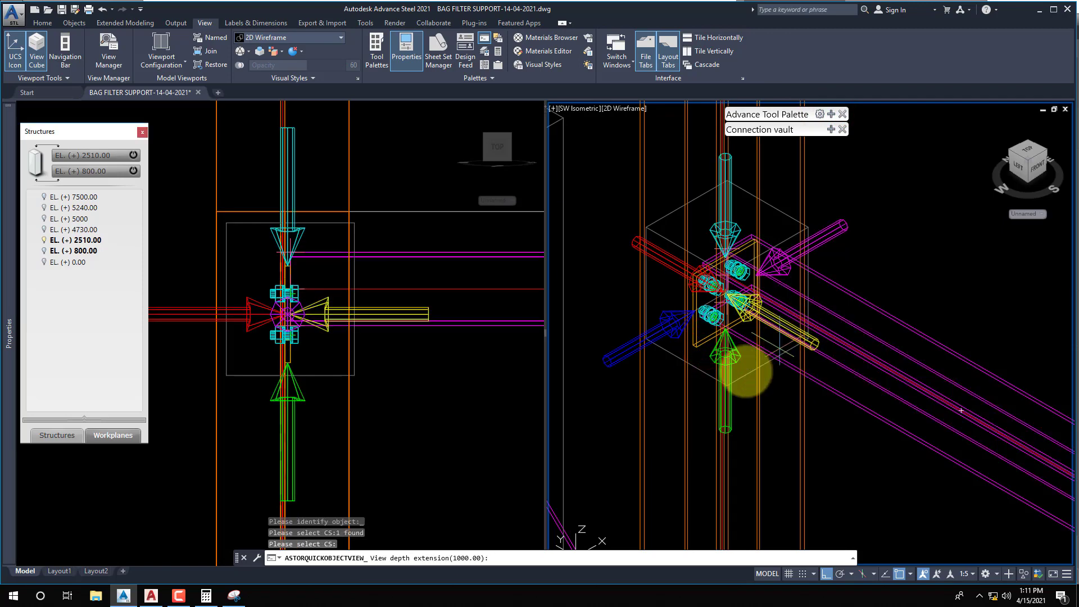
key(Return)
key(Return)
key(Return)
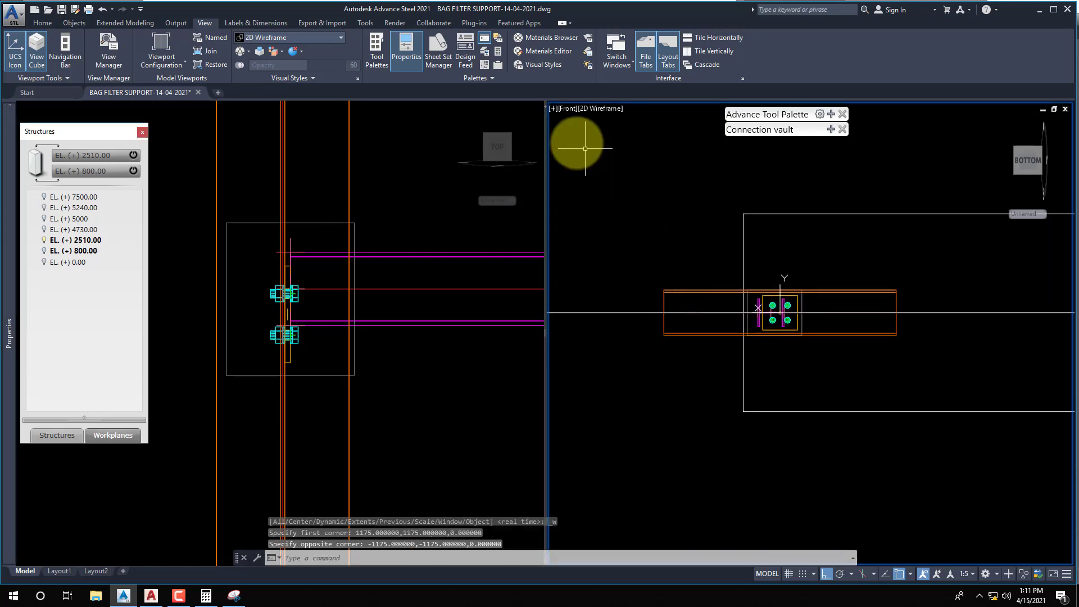
Set the 3D viewport to SW Isometric and frame the isolated column, beam and end plate joint.
click(568, 112)
click(607, 222)
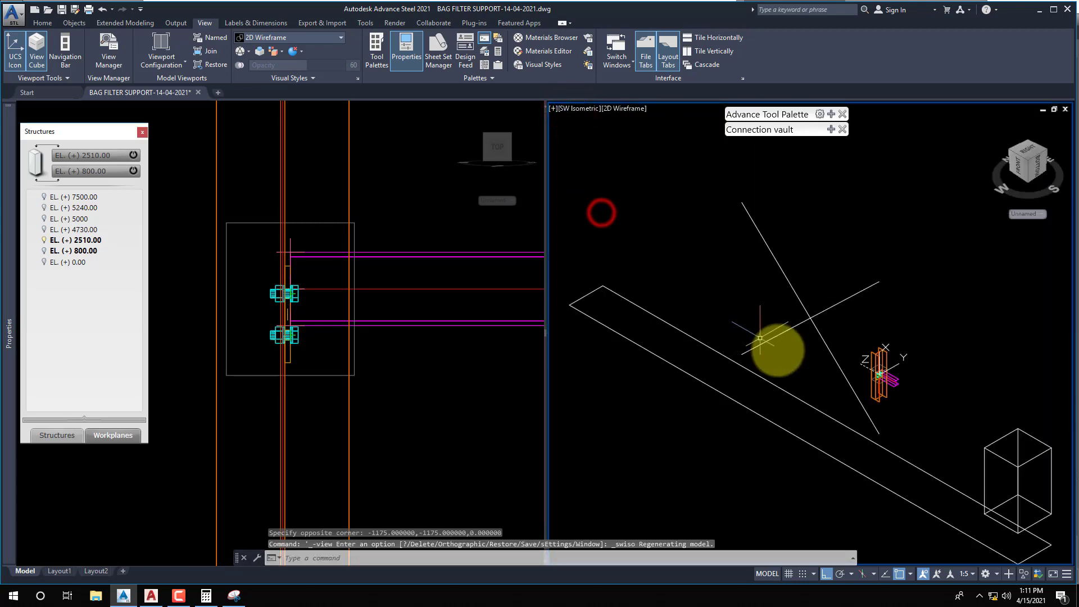
scroll(913, 396, up, 3)
middle_drag(855, 356, 835, 368)
scroll(834, 365, down, 2)
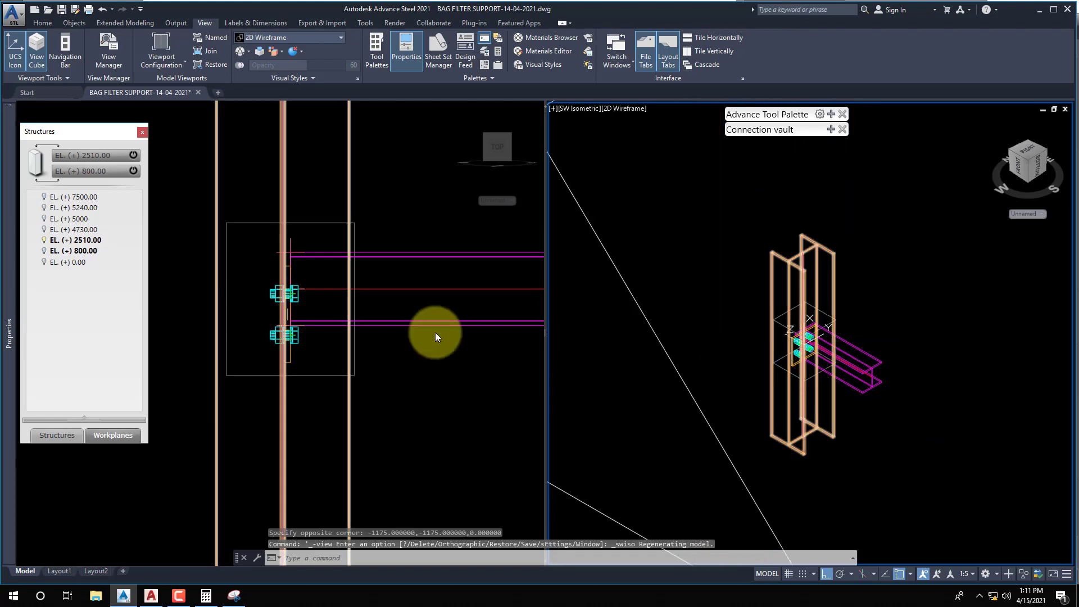
Split the model space into the Three: Left viewport configuration, with the side view of the joint framed in the large viewport.
click(432, 334)
scroll(369, 329, down, 2)
scroll(367, 328, up, 2)
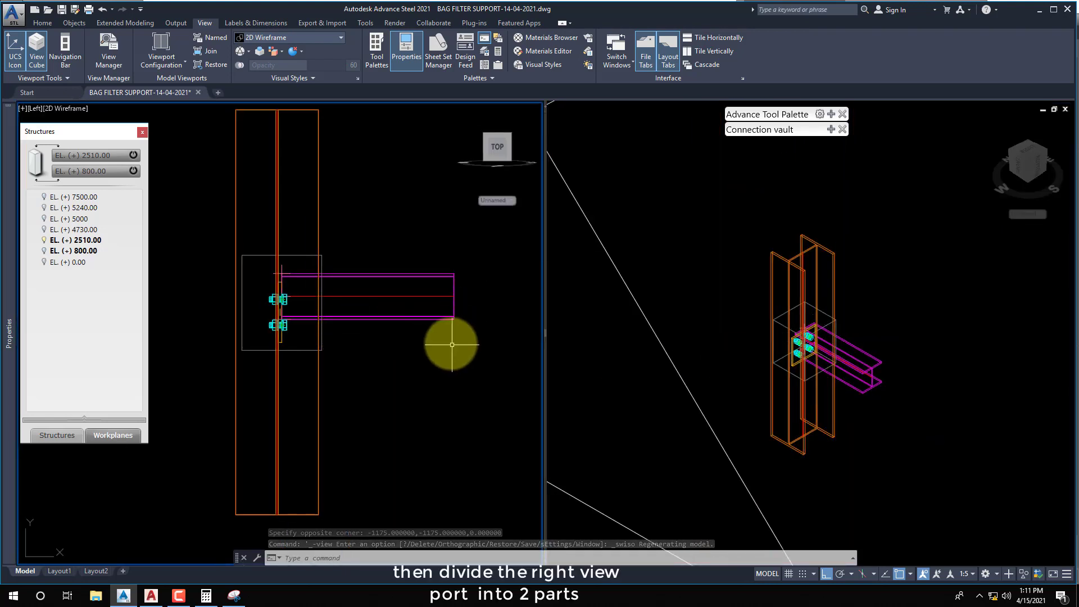
click(161, 61)
click(165, 172)
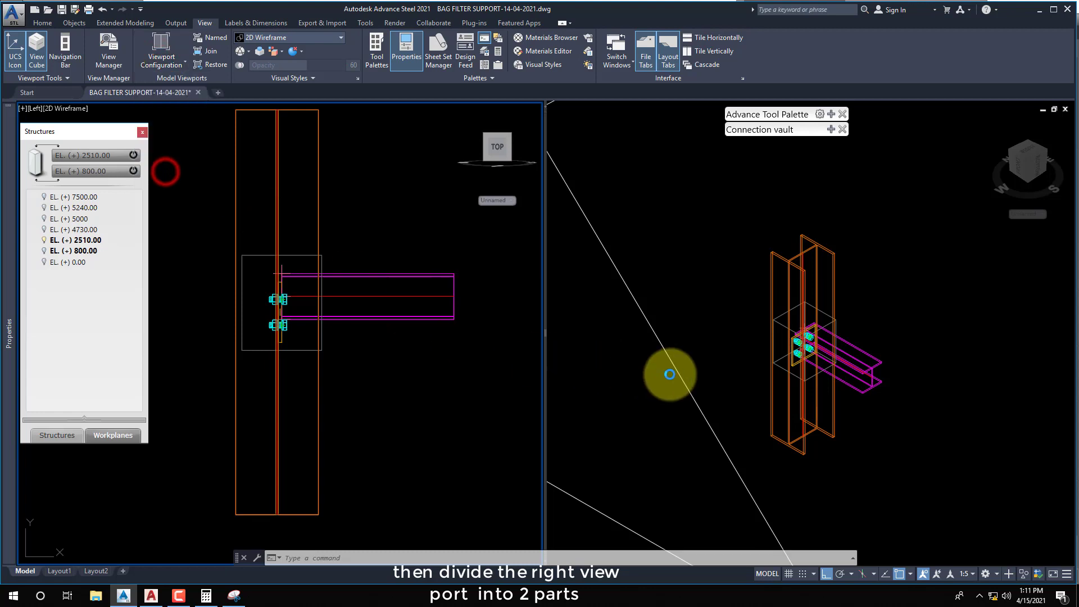
click(431, 379)
scroll(274, 453, up, 5)
key(Escape)
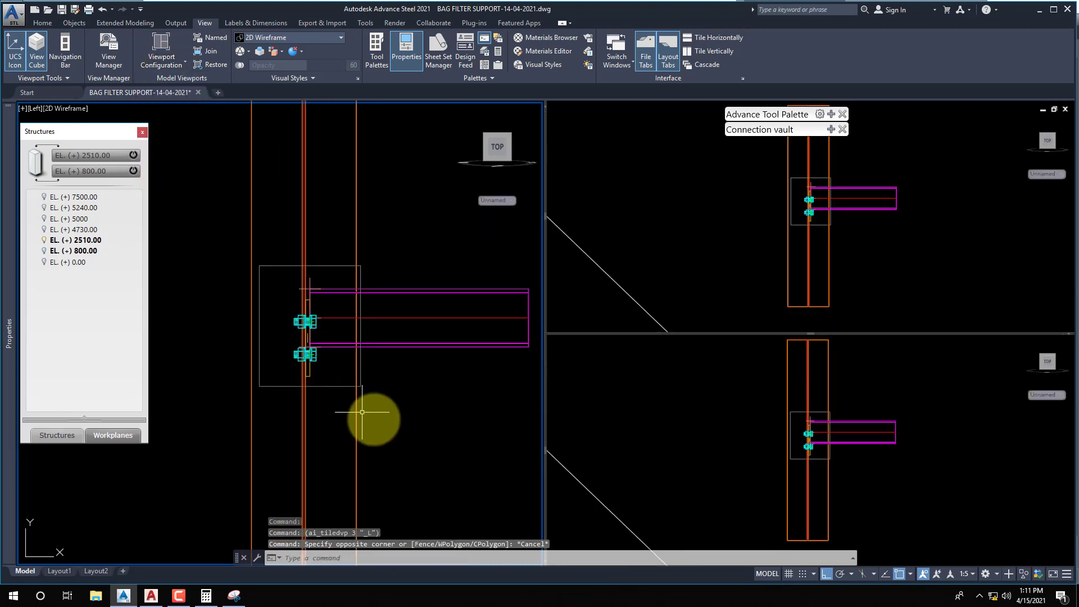
middle_drag(381, 404, 355, 389)
Set the lower of the two small stacked viewports to the Front view.
click(707, 450)
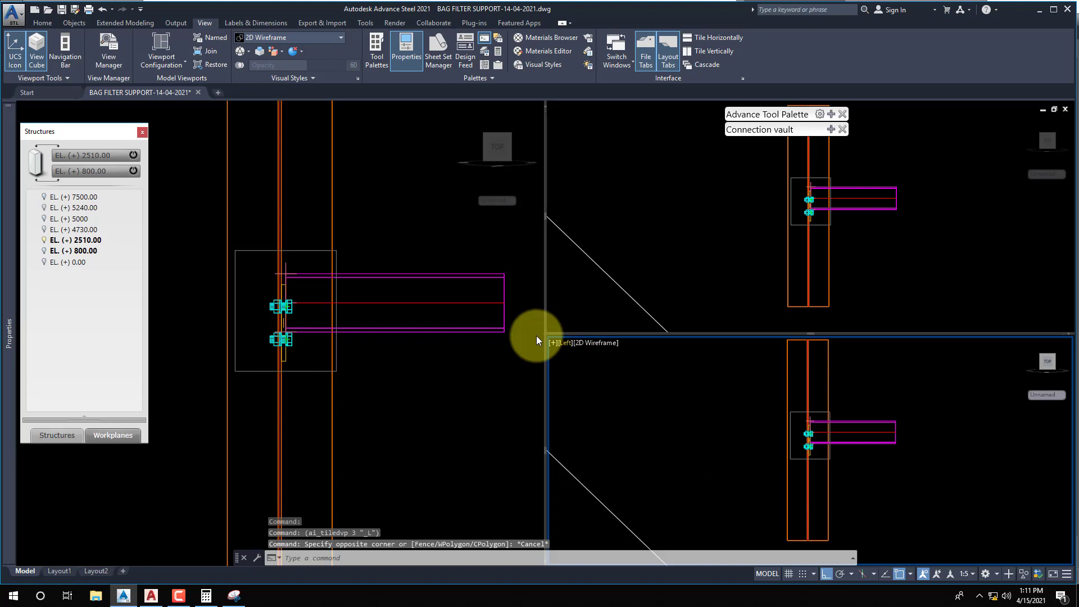
click(217, 184)
click(607, 386)
click(564, 341)
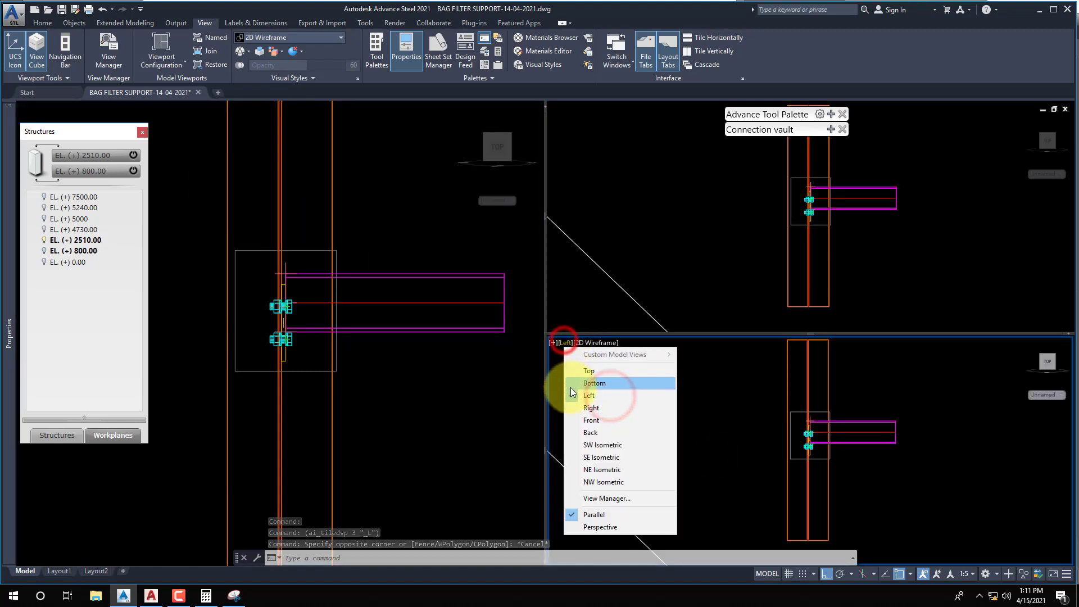
click(588, 420)
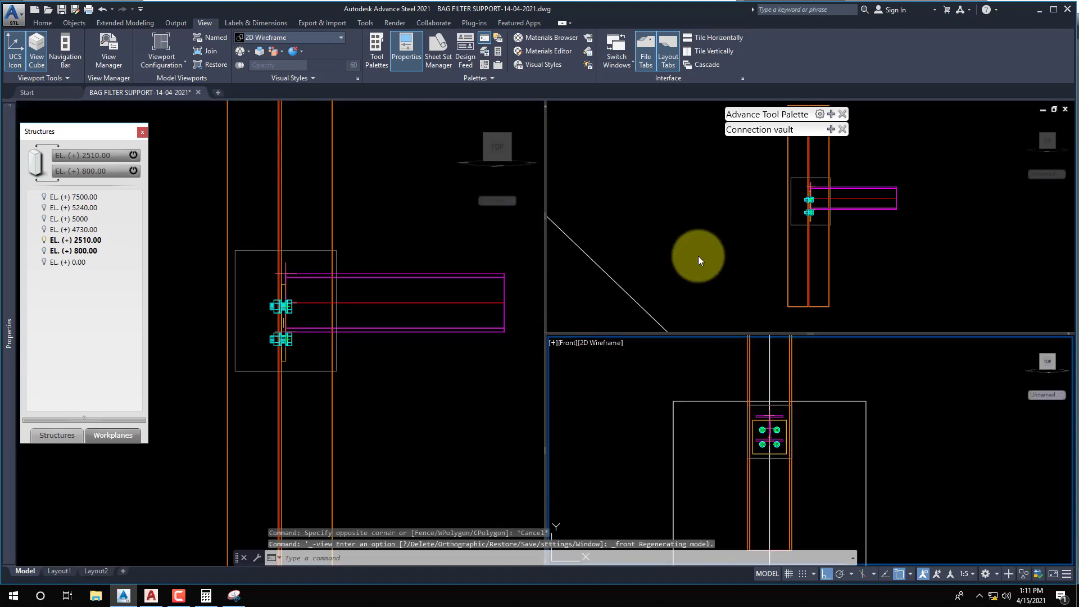
Set the upper small viewport to SW Isometric, framed on the joint, and move the tool palettes clear of the model.
click(697, 248)
click(571, 110)
click(598, 211)
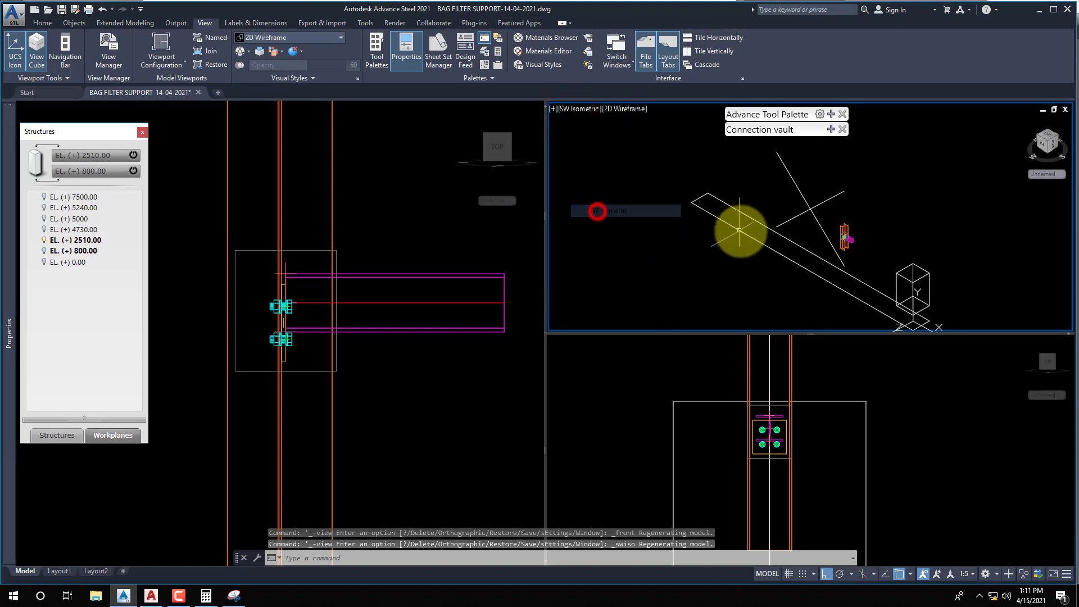
scroll(875, 235, up, 8)
middle_drag(766, 272, 795, 246)
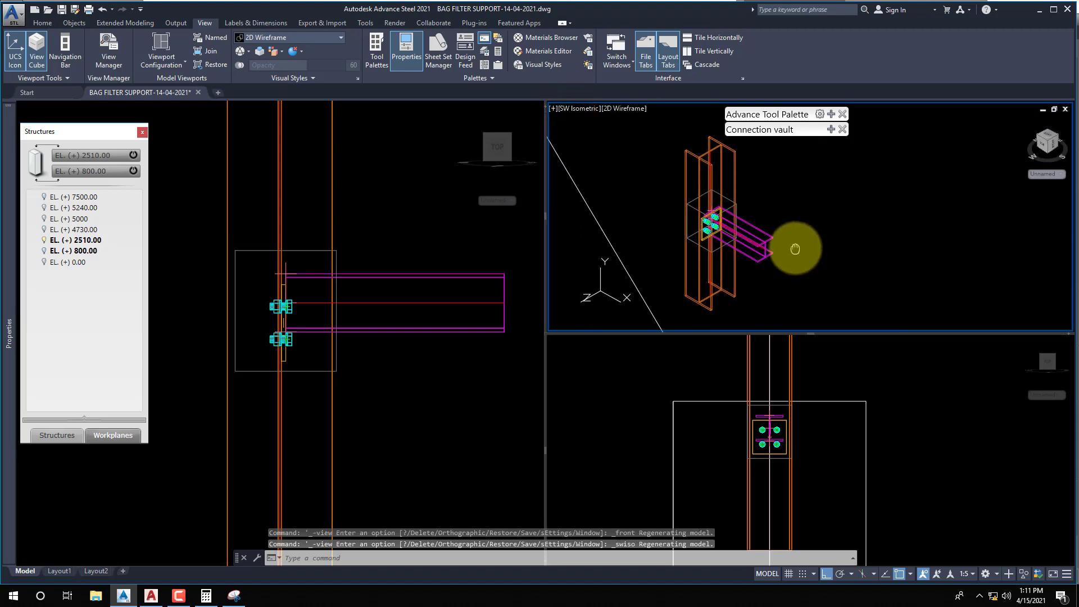
drag(756, 109, 955, 123)
Apply the Conceptual visual style to the isometric viewport and orbit it to show the end plate and bolts from below.
click(373, 155)
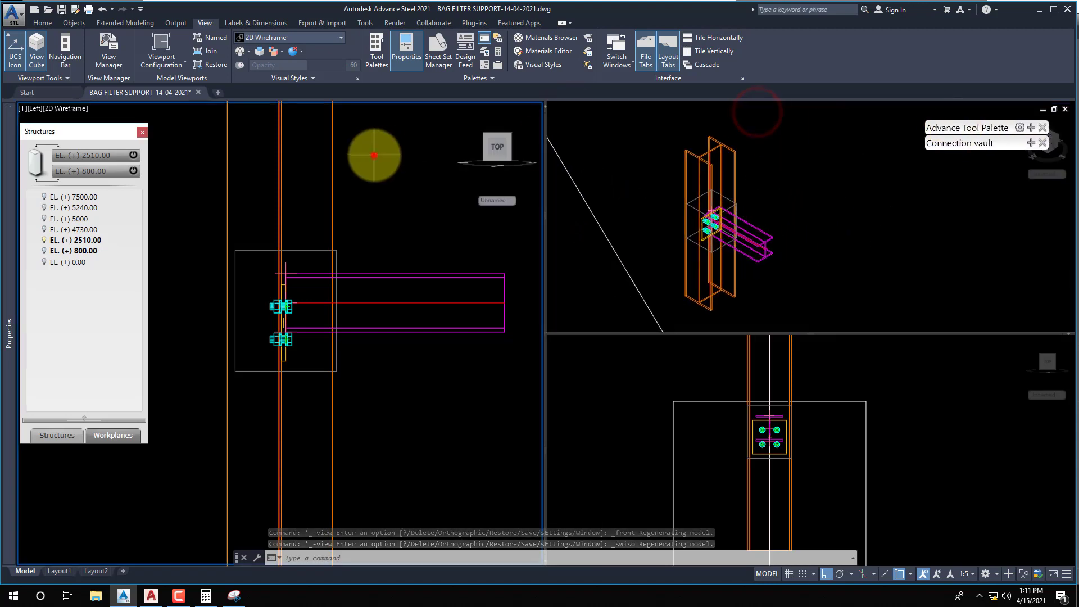
scroll(262, 321, up, 3)
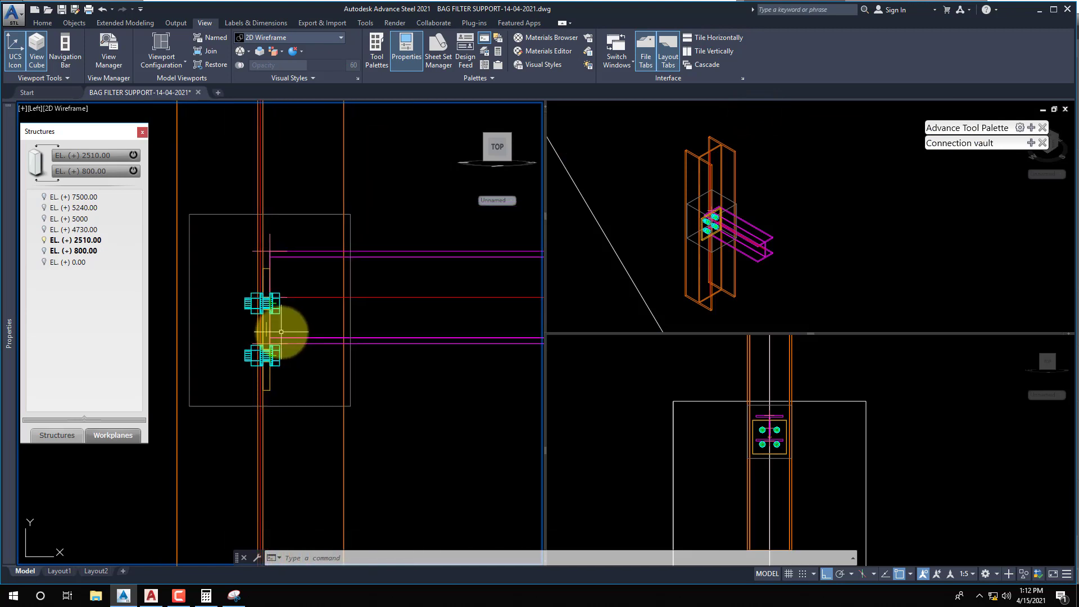
click(680, 211)
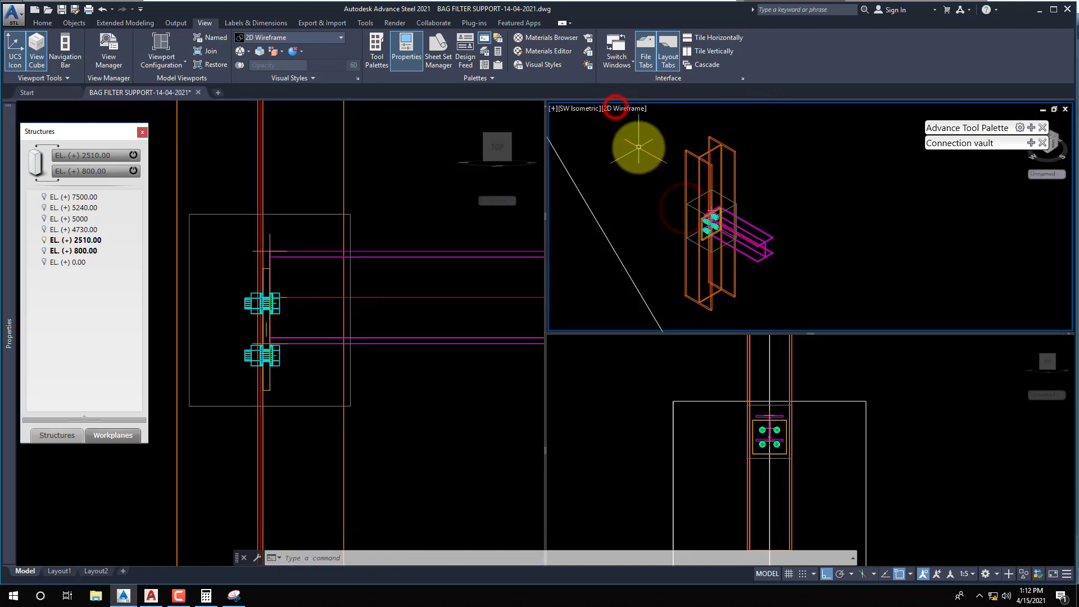
click(625, 113)
click(649, 148)
scroll(707, 225, up, 3)
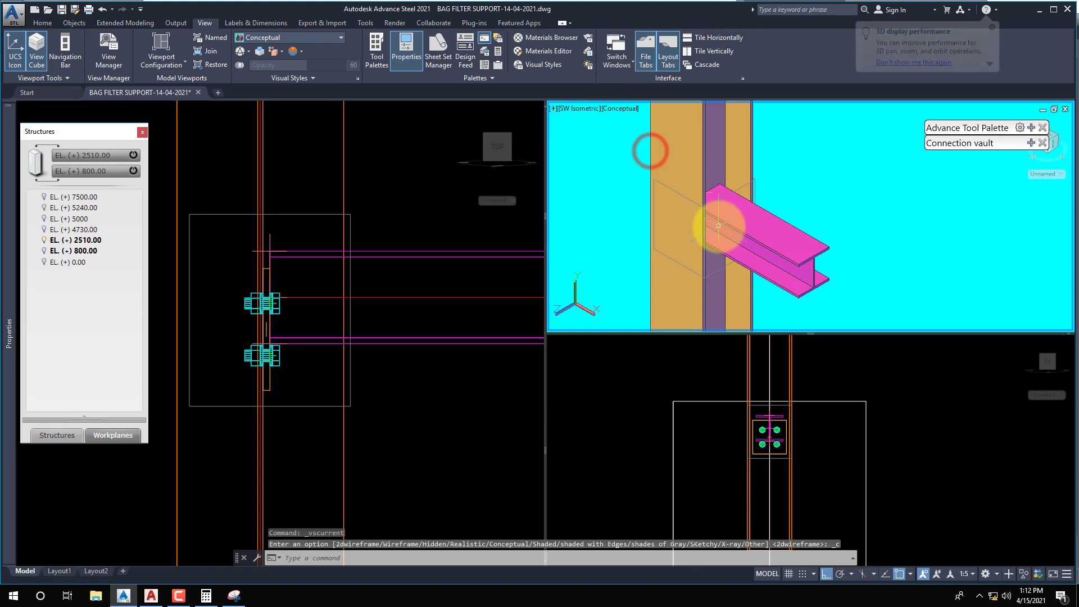
mouse_move(699, 225)
shift+middle_down()
mouse_move(693, 212)
mouse_move(739, 248)
mouse_move(728, 199)
mouse_move(723, 212)
mouse_move(687, 212)
shift+middle_up()
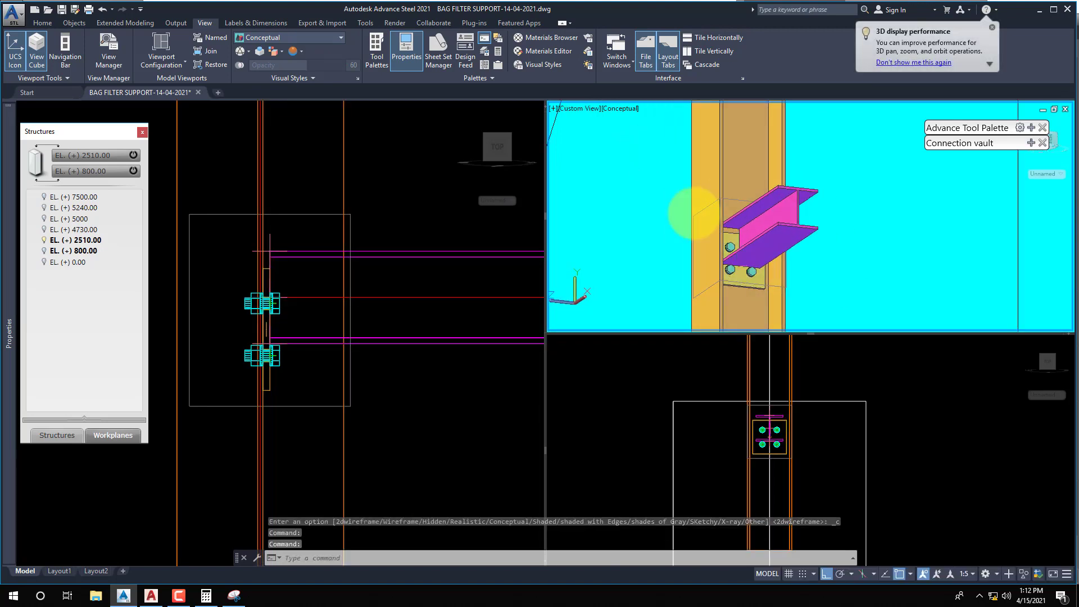
Open the moment end plate's joint properties from the side view and set the plate thickness to 12 mm.
click(404, 315)
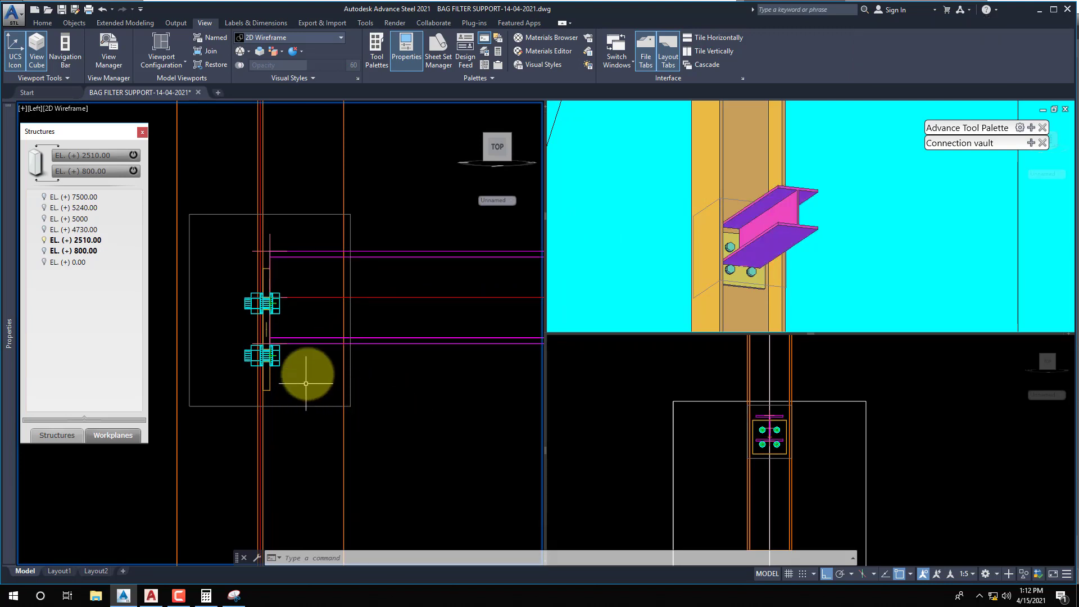
click(220, 167)
click(205, 147)
scroll(253, 337, up, 2)
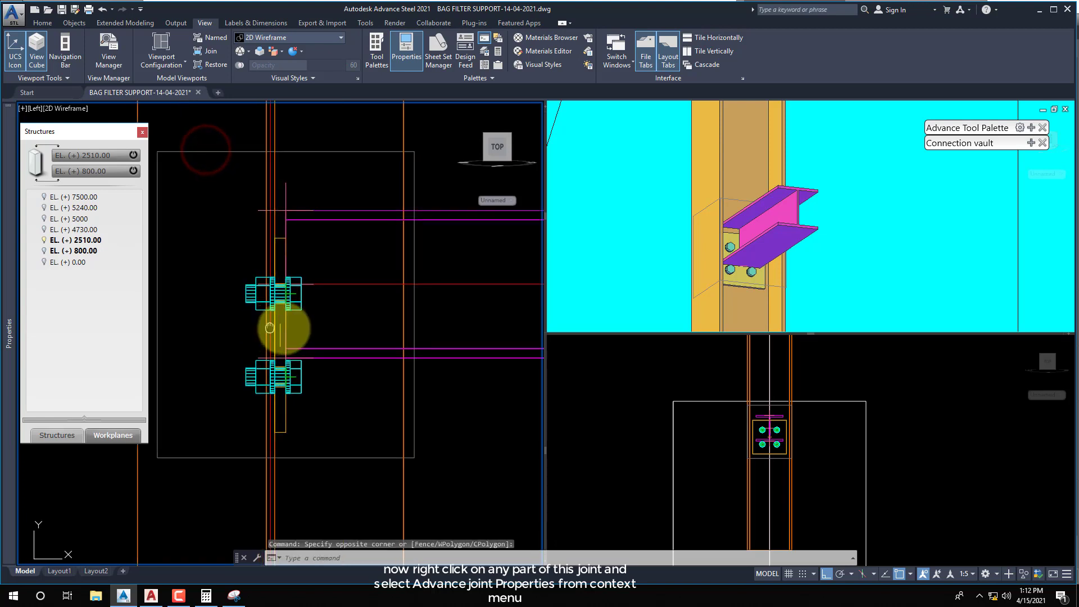
scroll(294, 337, down, 2)
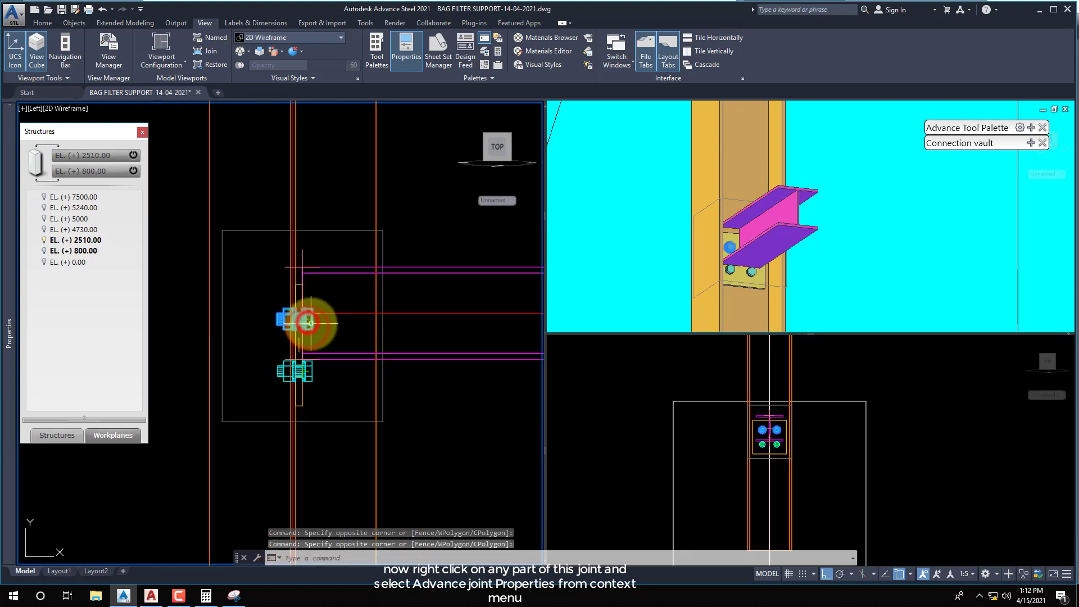
right_click(304, 323)
click(380, 405)
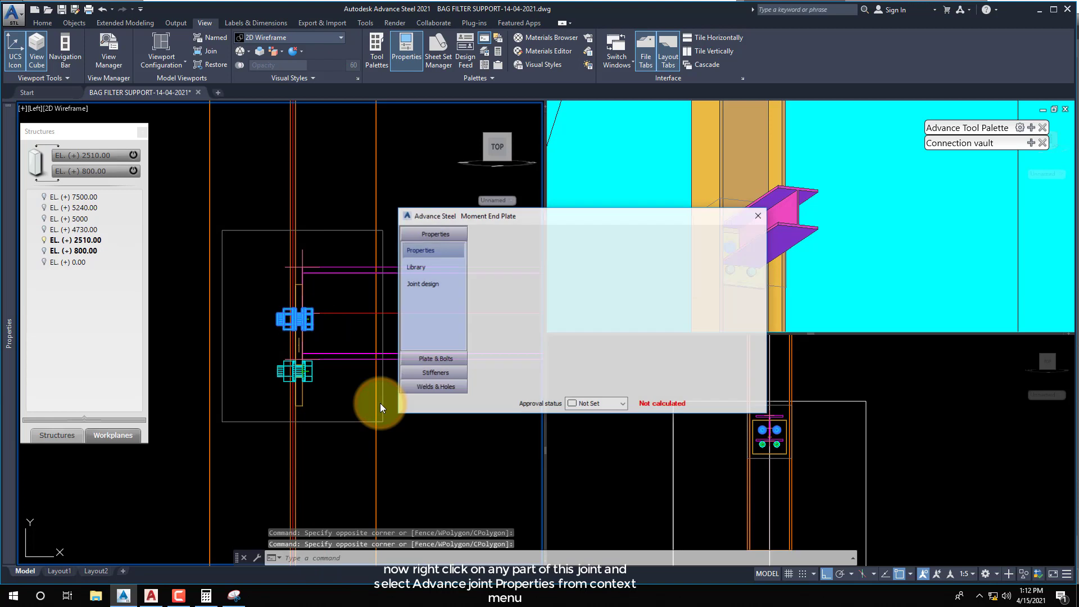
click(431, 357)
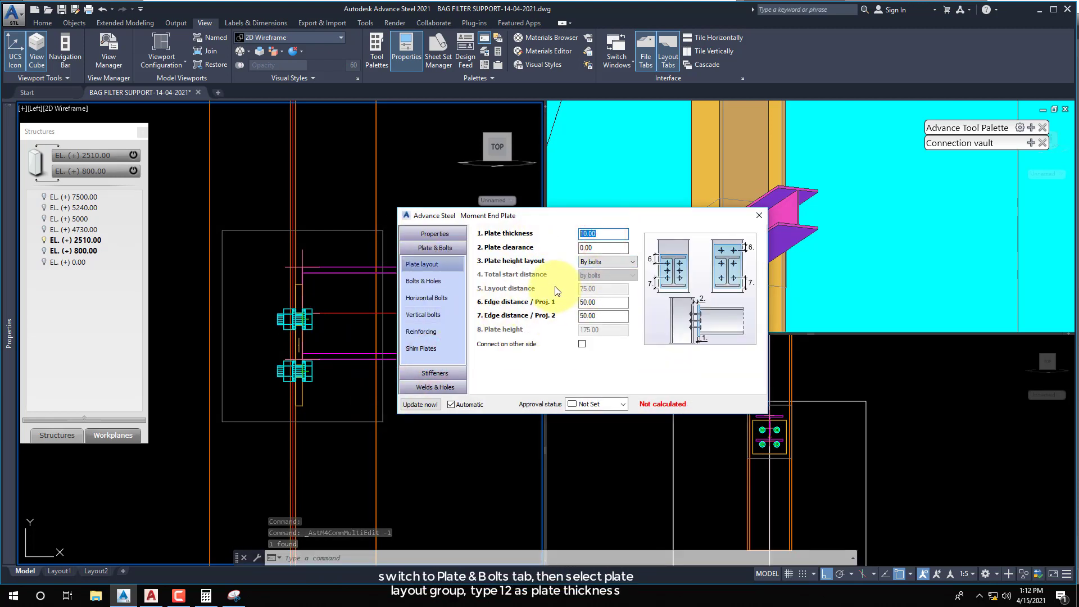
key(Return)
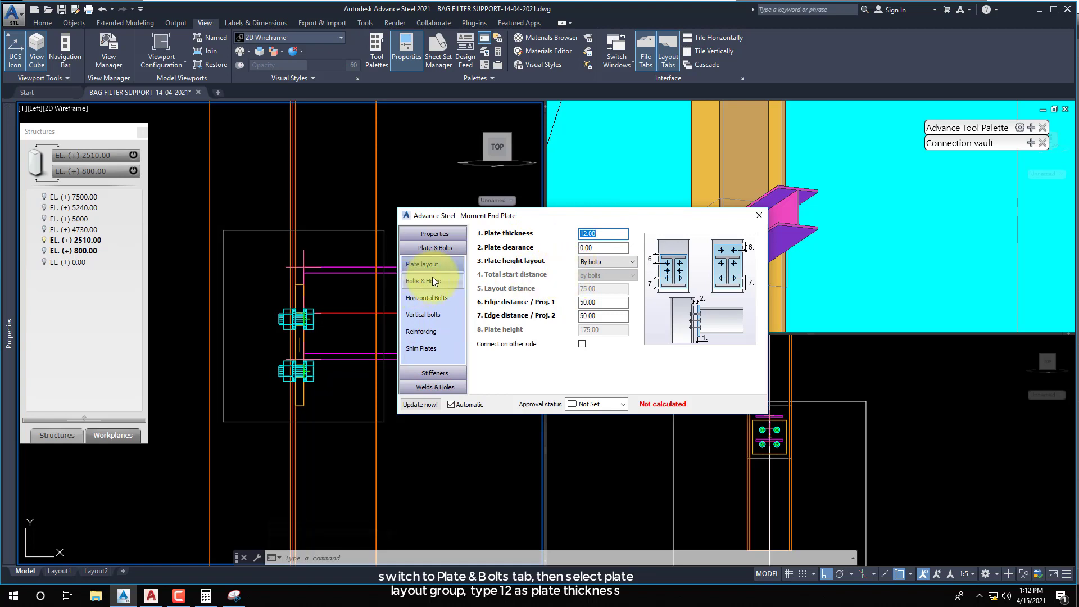
Set the end plate's height layout to Total and its total start distance to beam top.
click(603, 248)
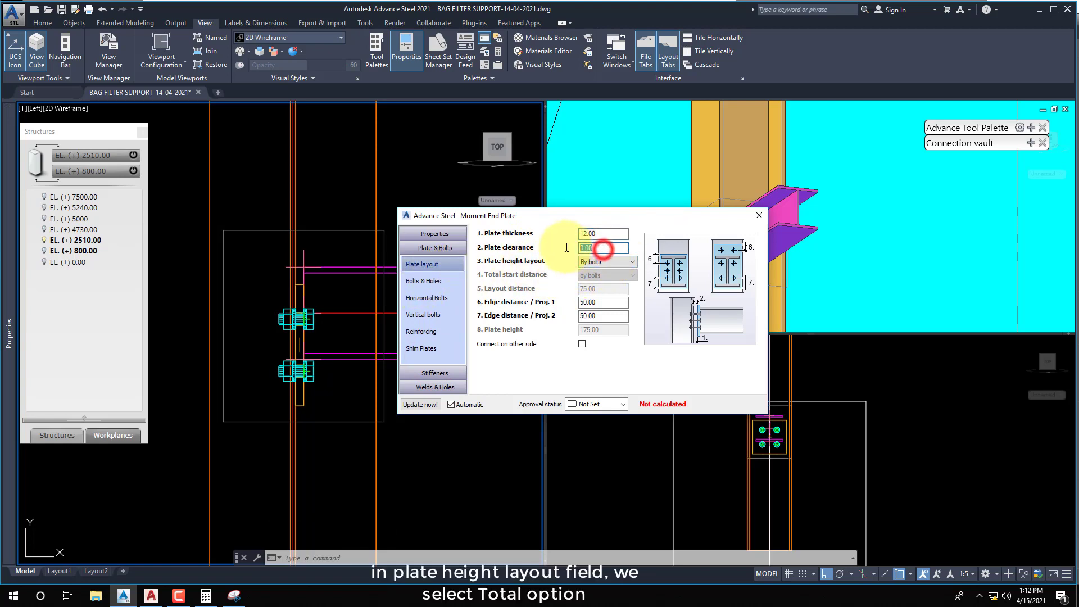
click(601, 262)
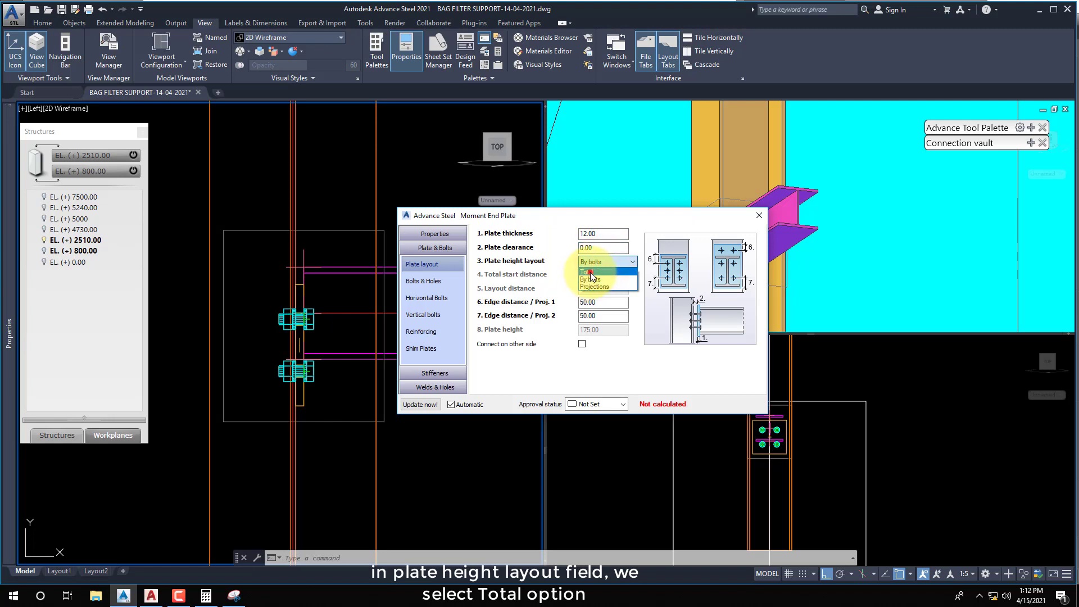
click(589, 273)
click(322, 288)
middle_drag(322, 318, 296, 316)
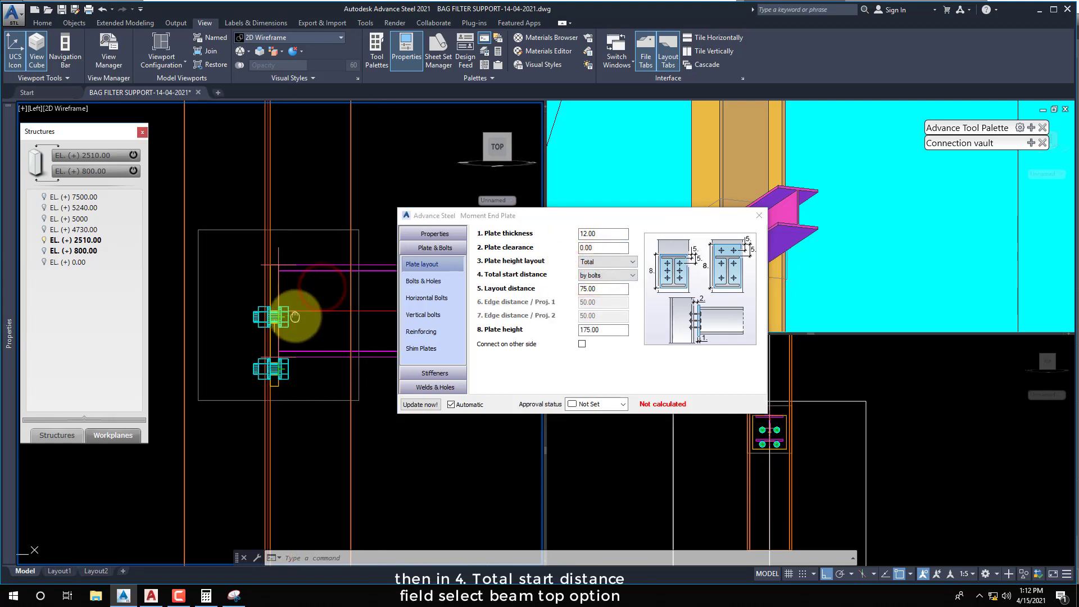
click(598, 275)
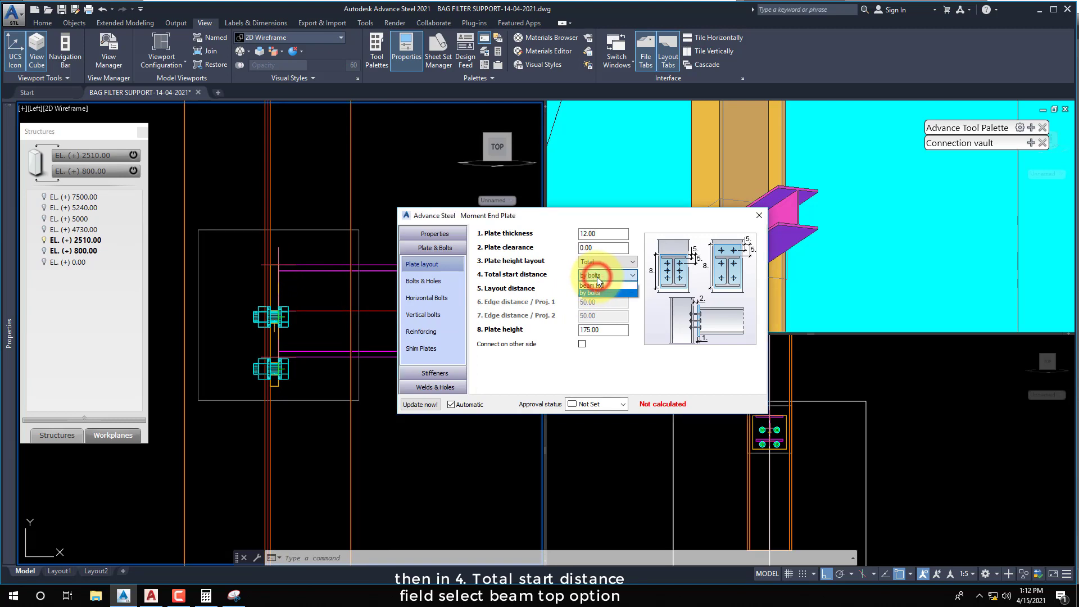
click(597, 286)
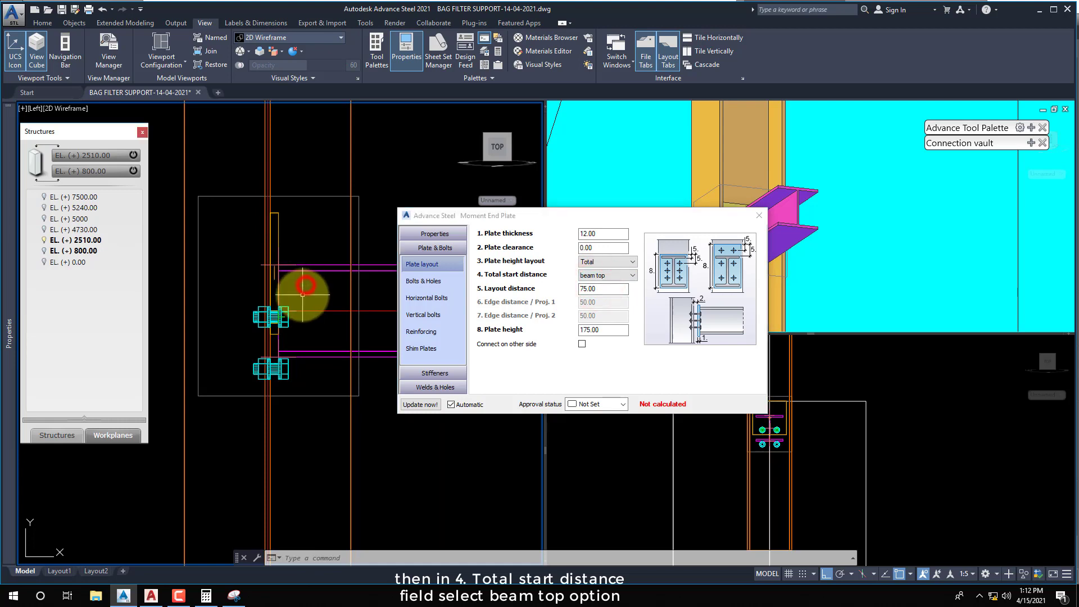
mouse_move(301, 296)
middle_down()
mouse_move(265, 291)
mouse_move(285, 279)
middle_up()
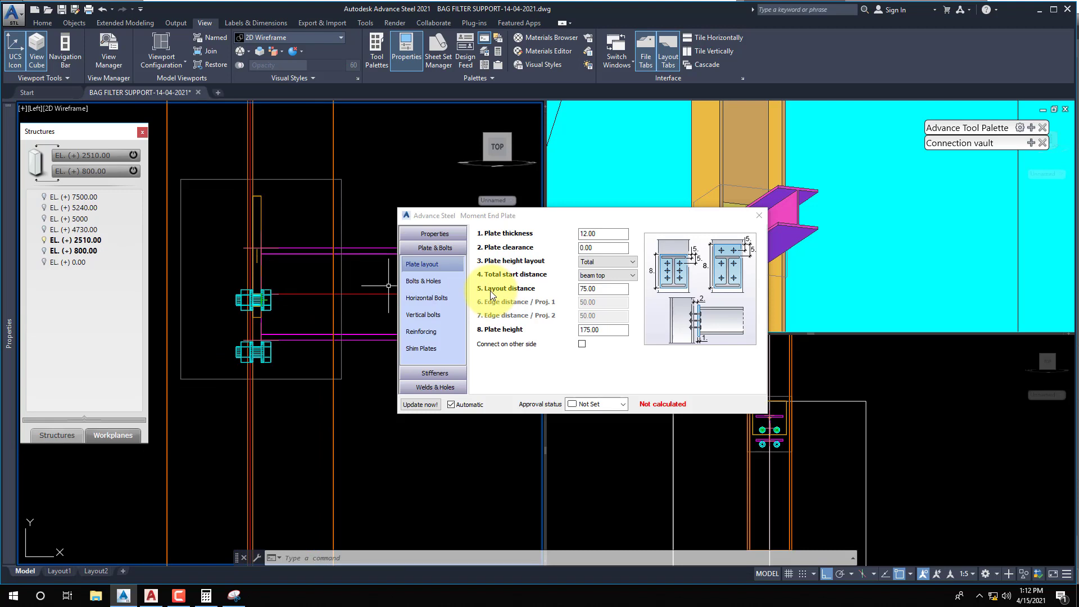
Check the plate height in Detail 7 in AutoCAD 2017, set the end plate height to 245 mm in Advance Steel, and close the joint properties.
click(599, 288)
double_click(587, 330)
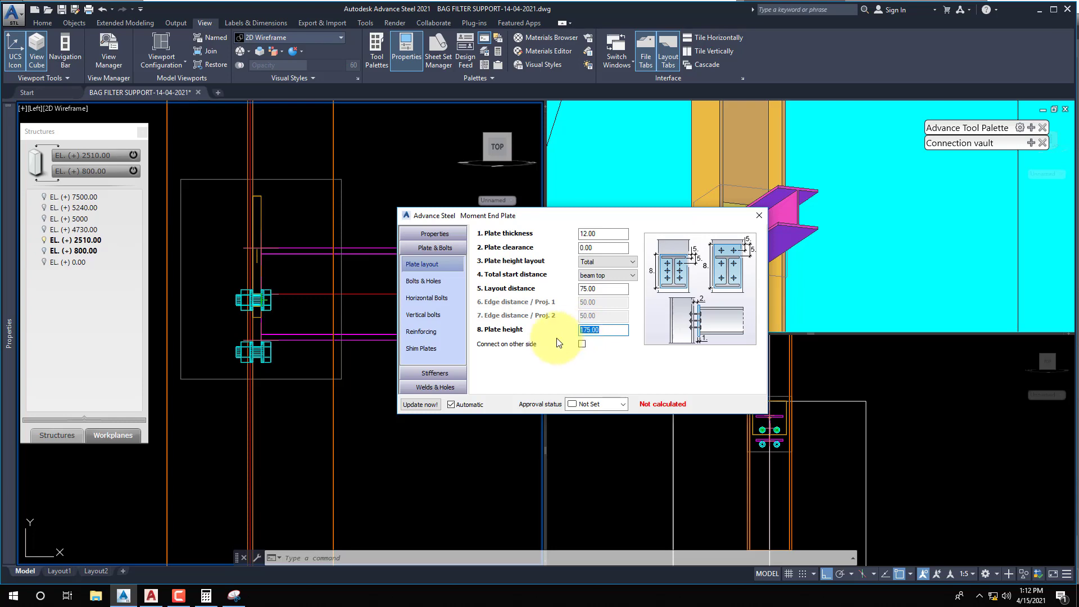
click(148, 601)
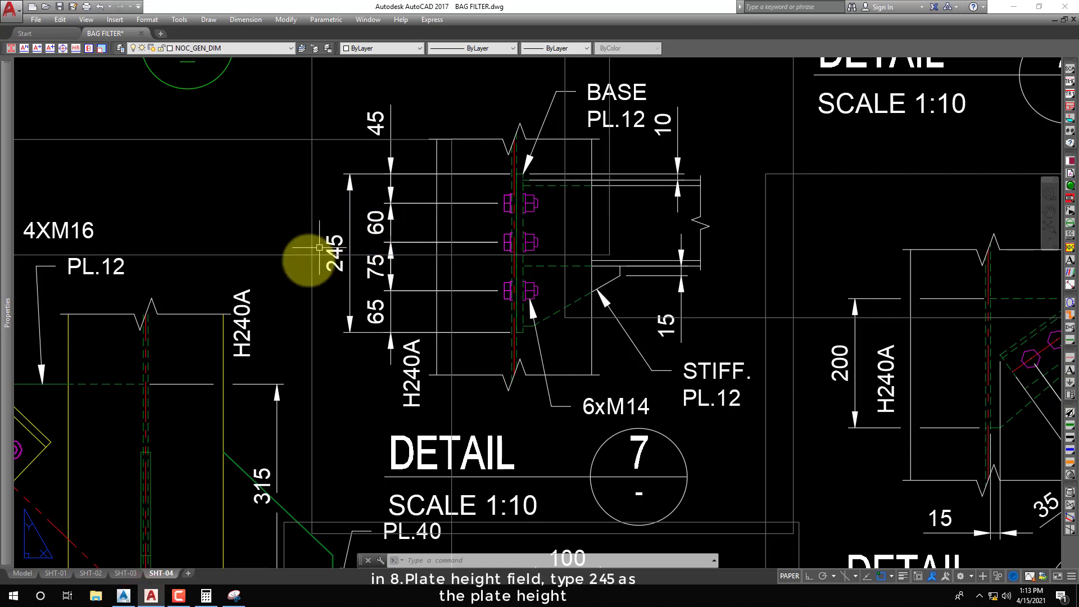
click(124, 599)
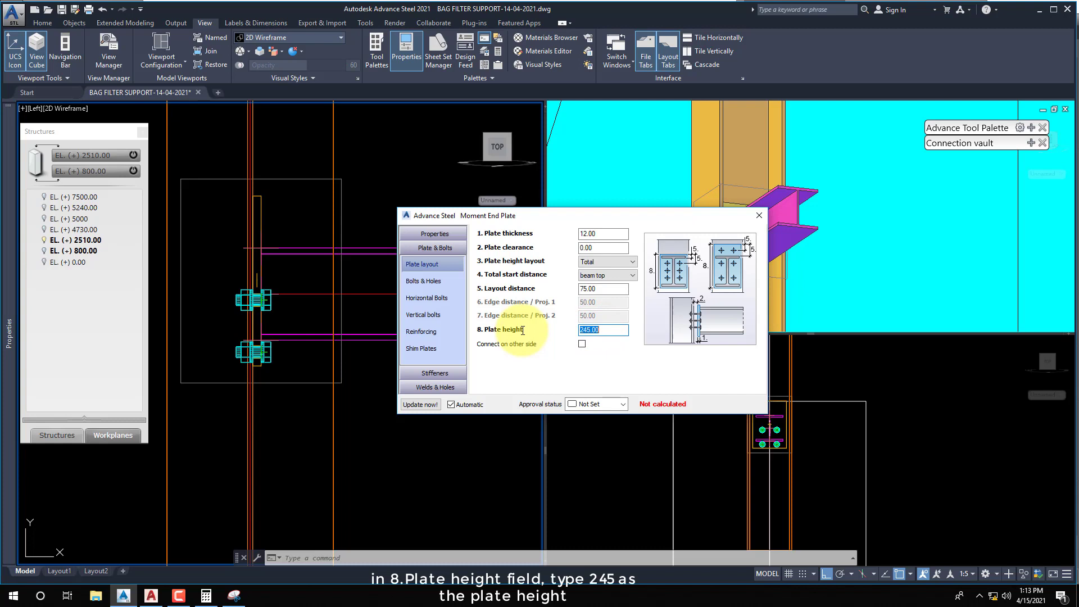
click(602, 290)
click(757, 216)
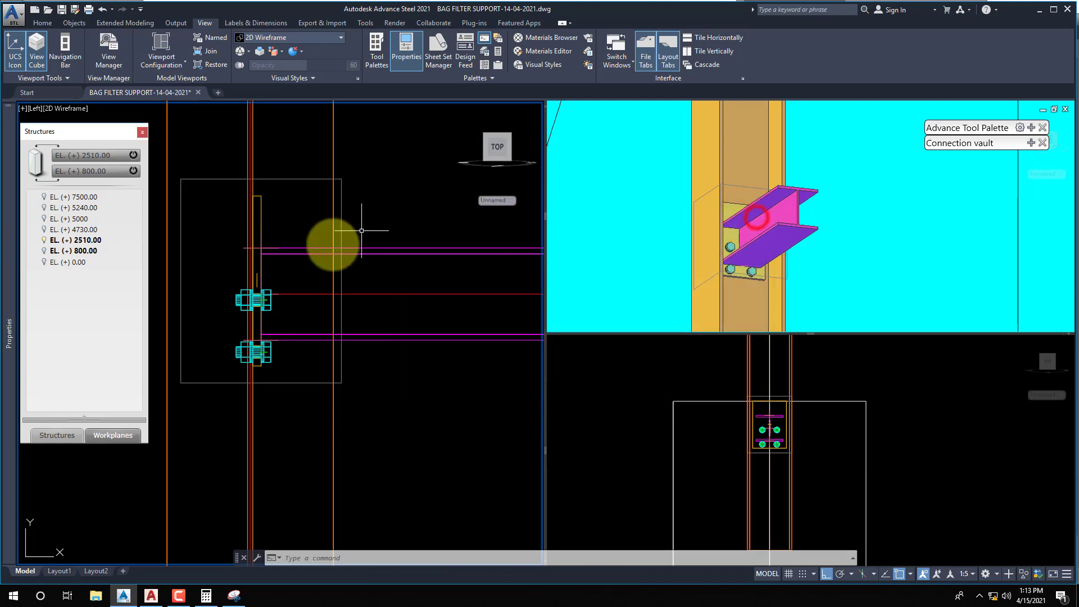
Add a 75 mm vertical linear dimension from the end plate's top edge down to the beam's top flange.
text(dli)
key(Return)
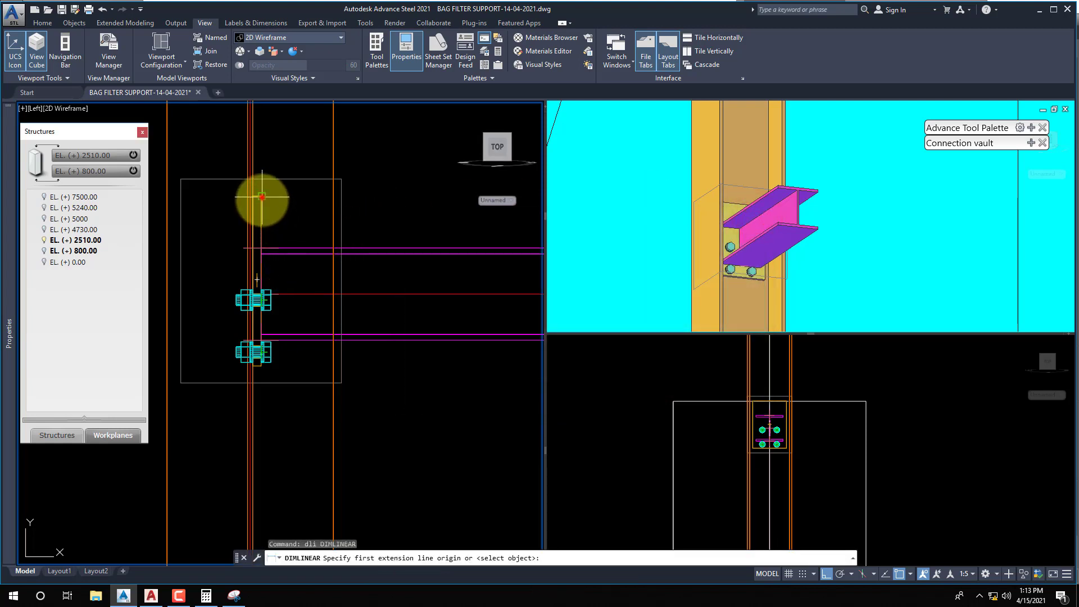
click(261, 196)
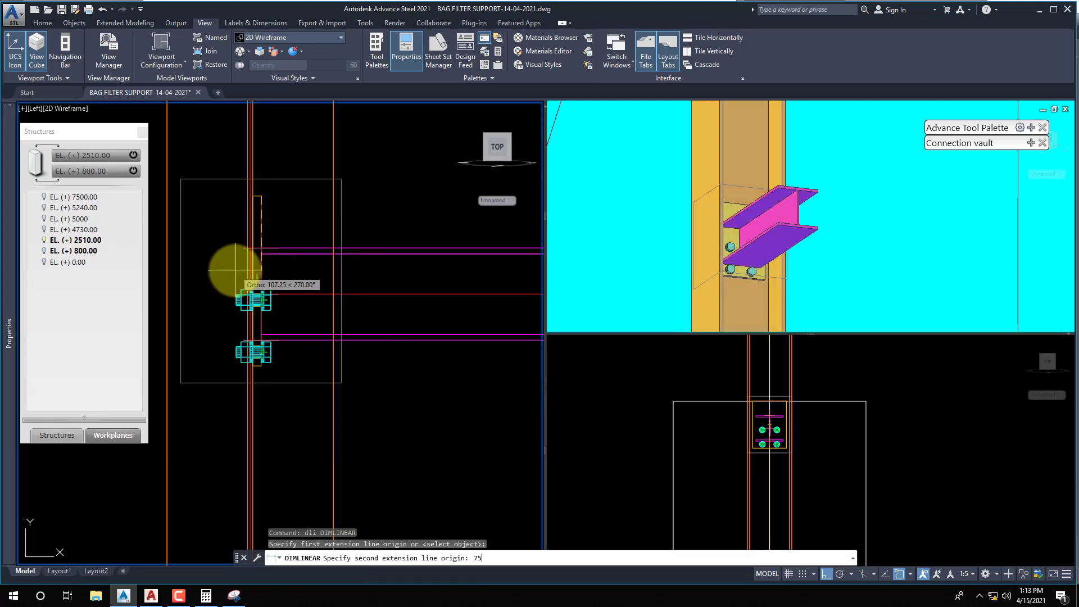
text(75)
key(Return)
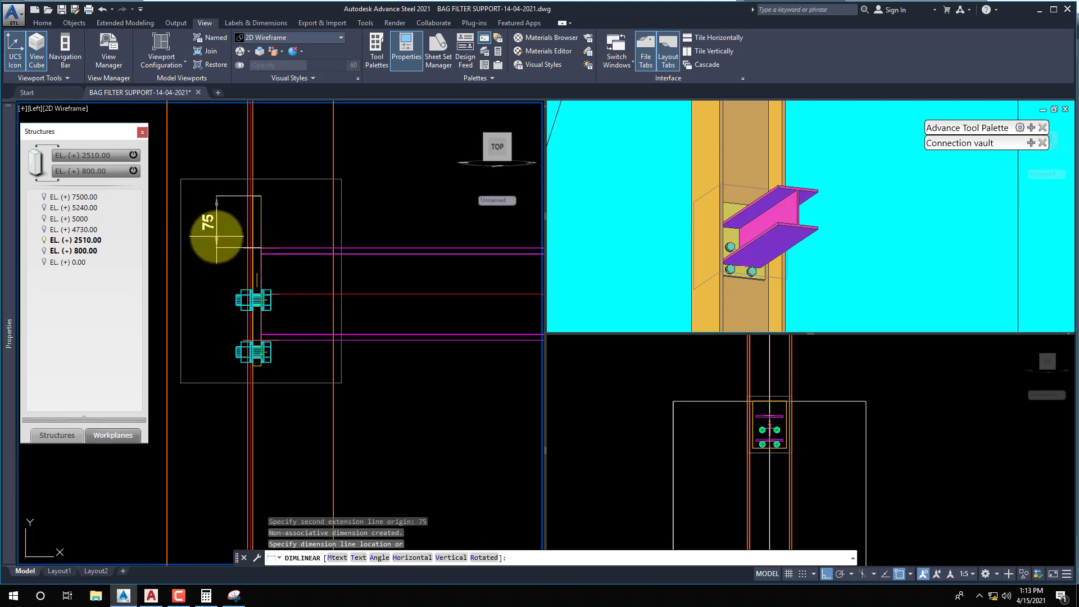
click(216, 237)
Reopen the joint properties, check Detail 7 in AutoCAD 2017, and set the end plate's layout distance to 10 mm in Advance Steel.
click(250, 212)
right_click(261, 213)
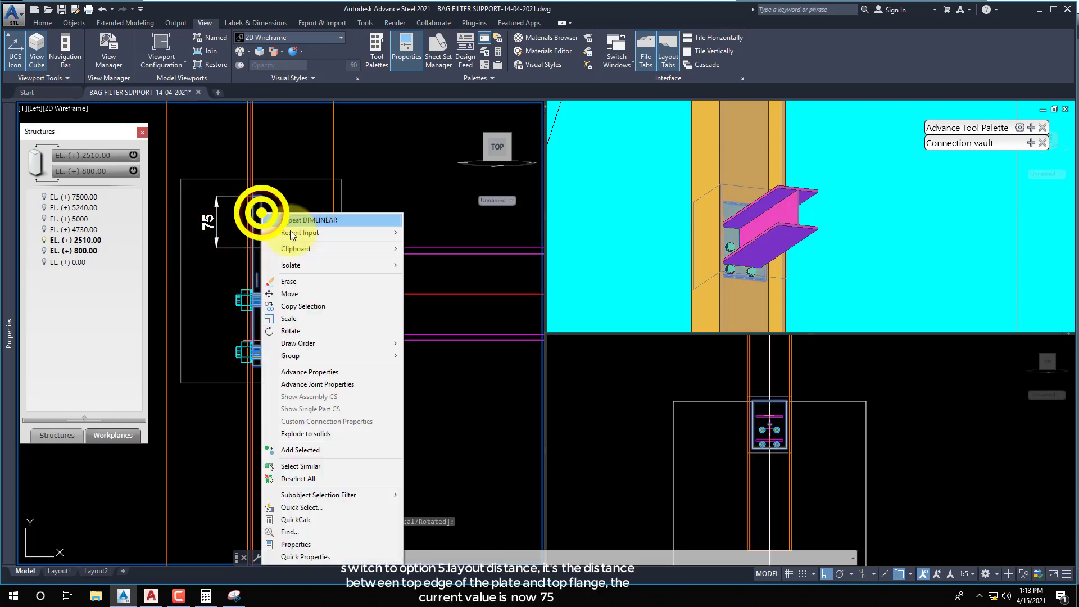
click(329, 384)
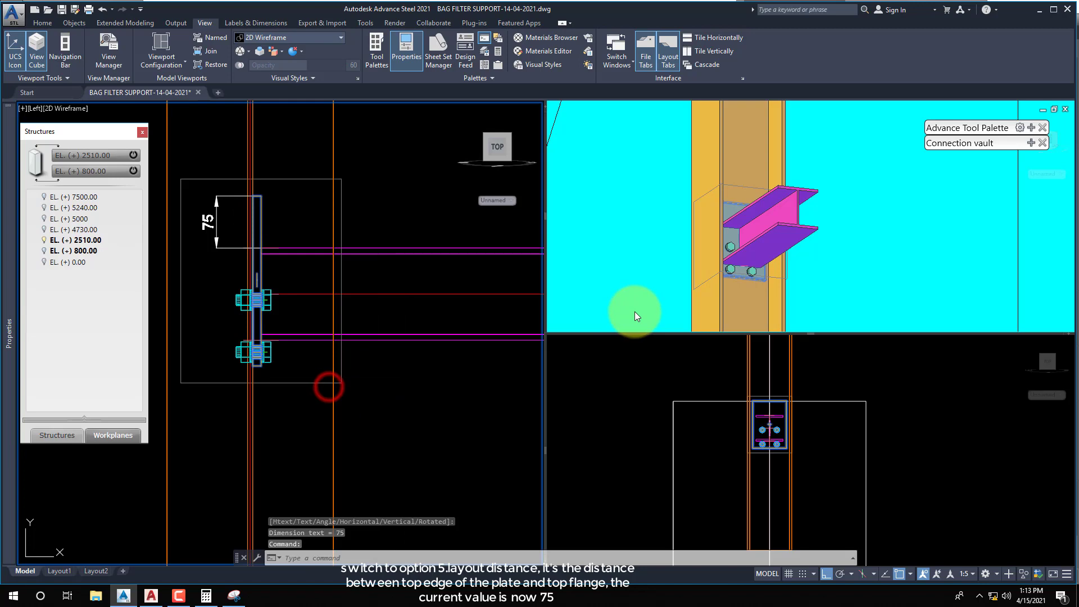
click(432, 358)
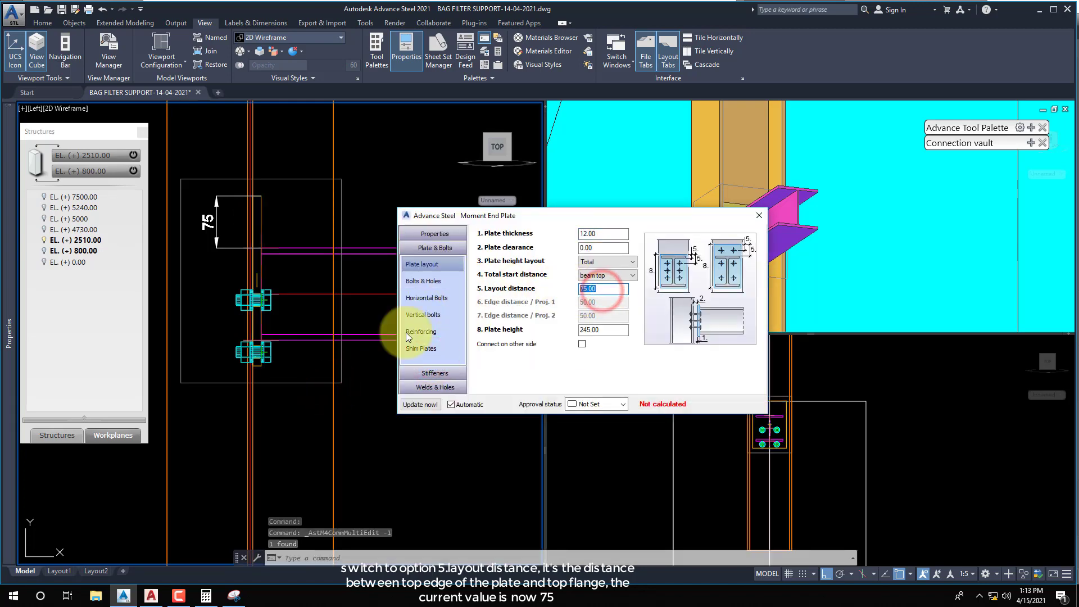
click(152, 595)
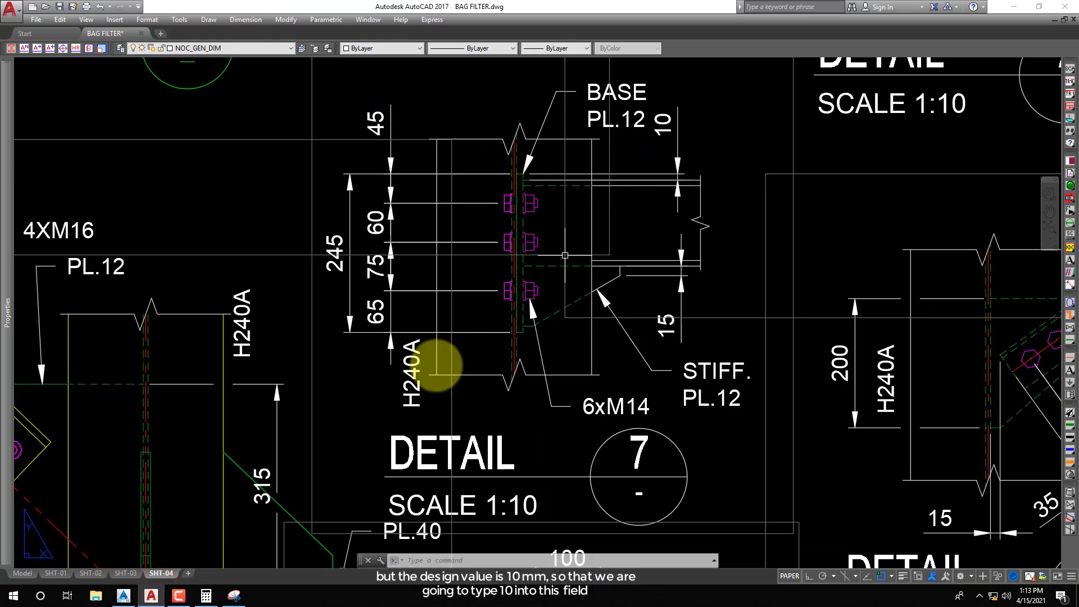
click(123, 595)
drag(604, 289, 536, 290)
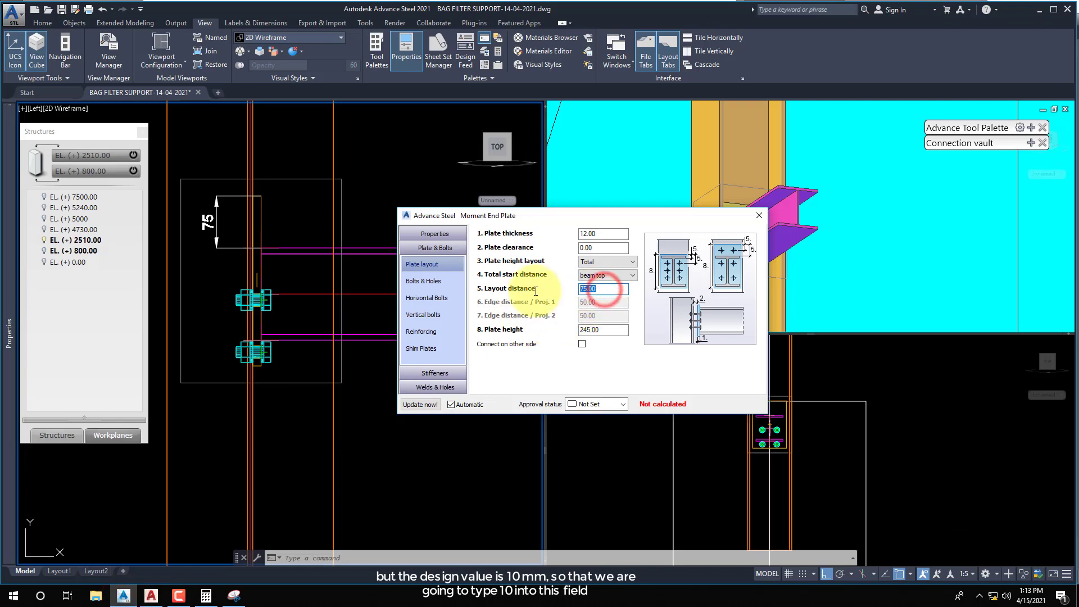
text(10)
key(Return)
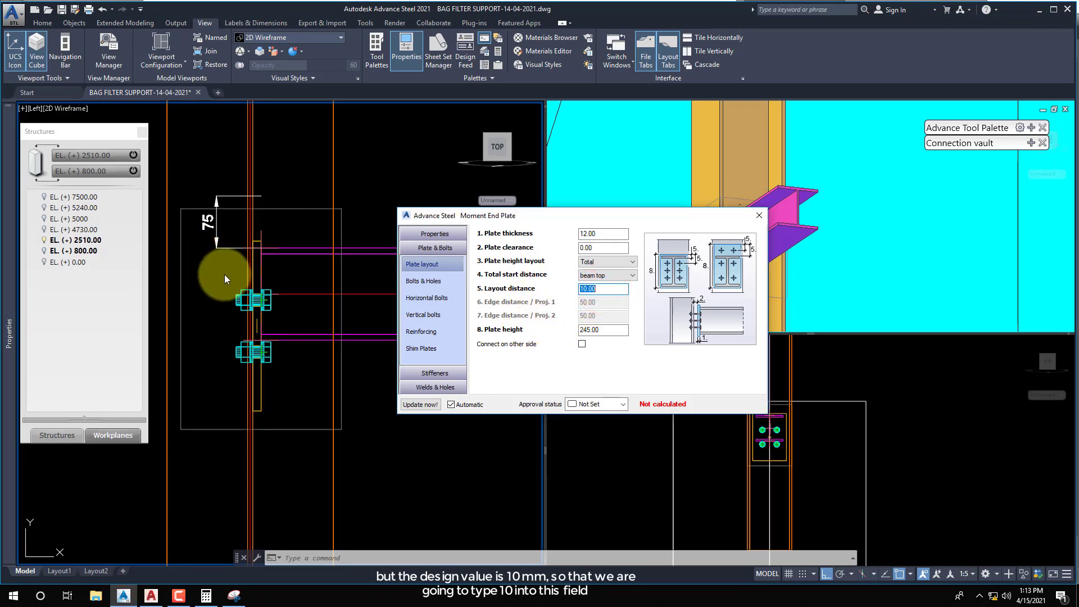
Stretch the linear dimension's upper point to the end plate's new top edge and move its text above the dimension line.
click(234, 227)
click(230, 192)
click(216, 200)
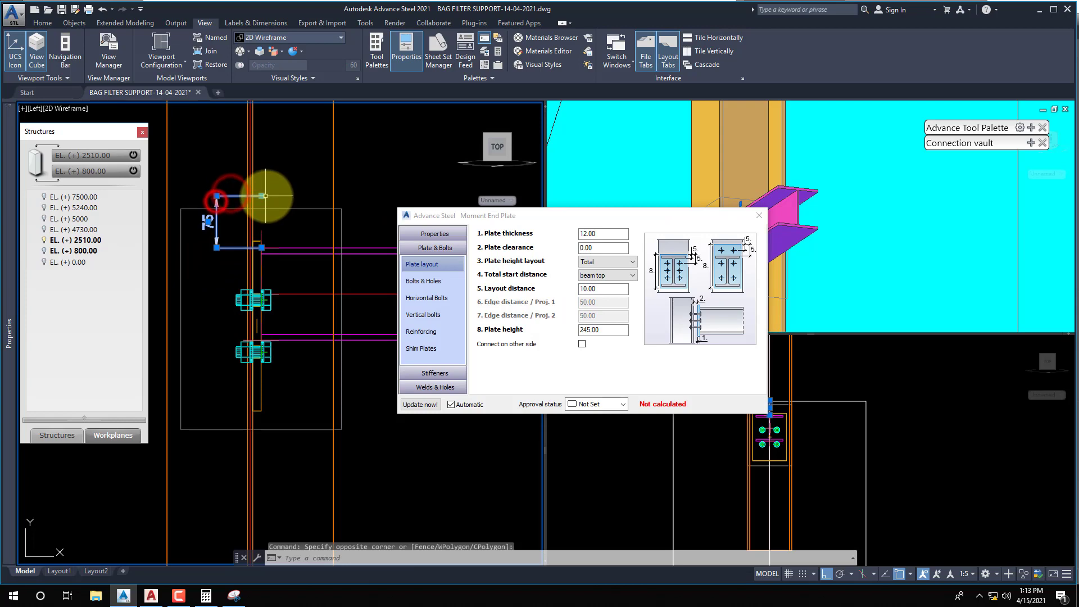
click(264, 195)
click(261, 241)
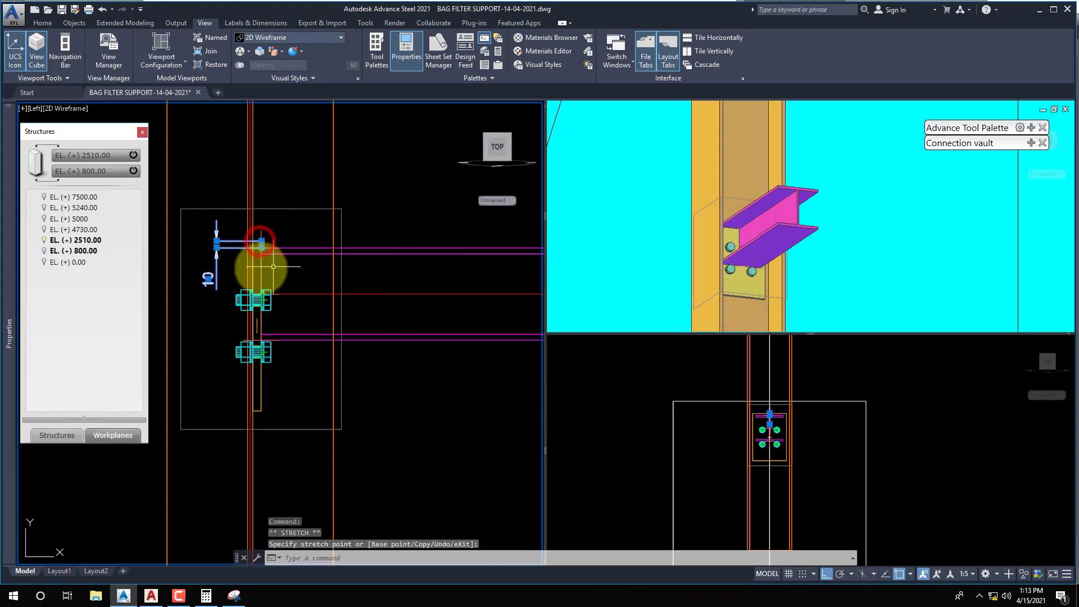
click(208, 279)
click(220, 177)
middle_drag(239, 267, 278, 285)
key(Escape)
Reopen the joint's plate layout properties and move the dialog clear of the side view.
right_click(309, 308)
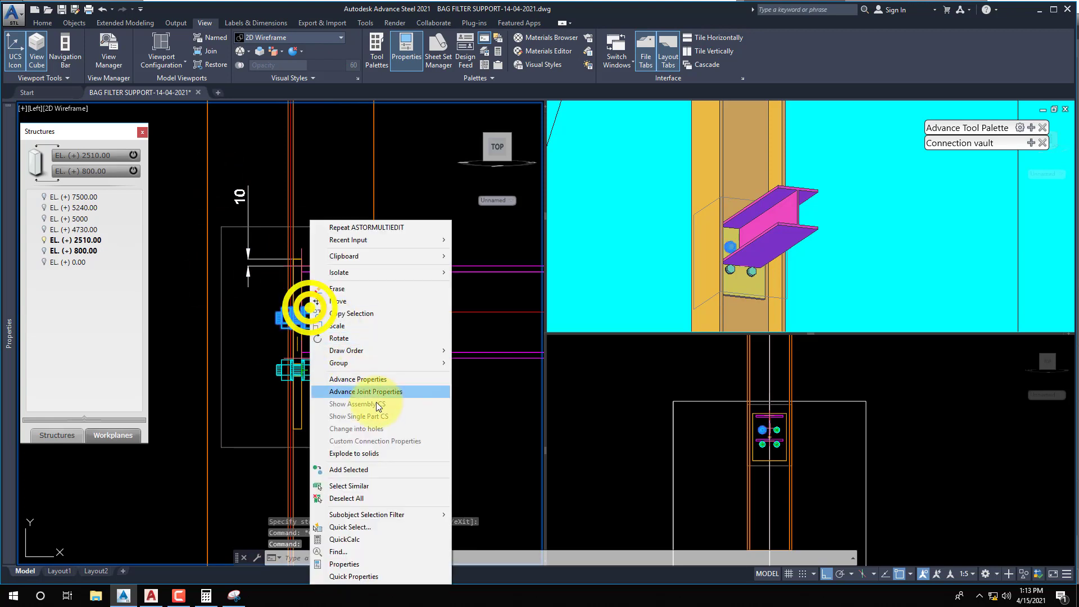
click(376, 389)
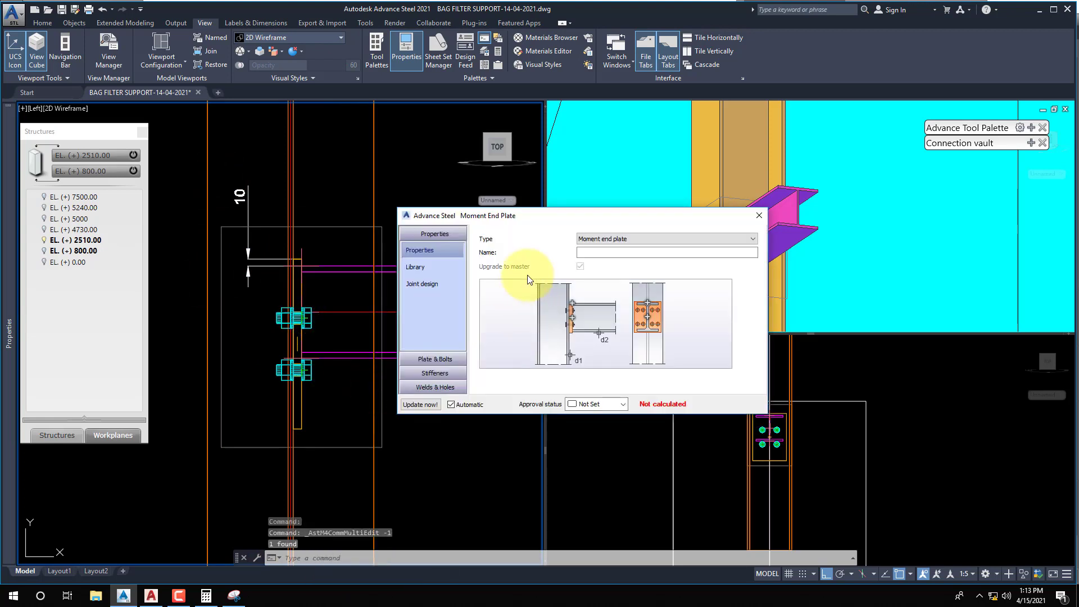
drag(502, 219, 585, 236)
click(517, 376)
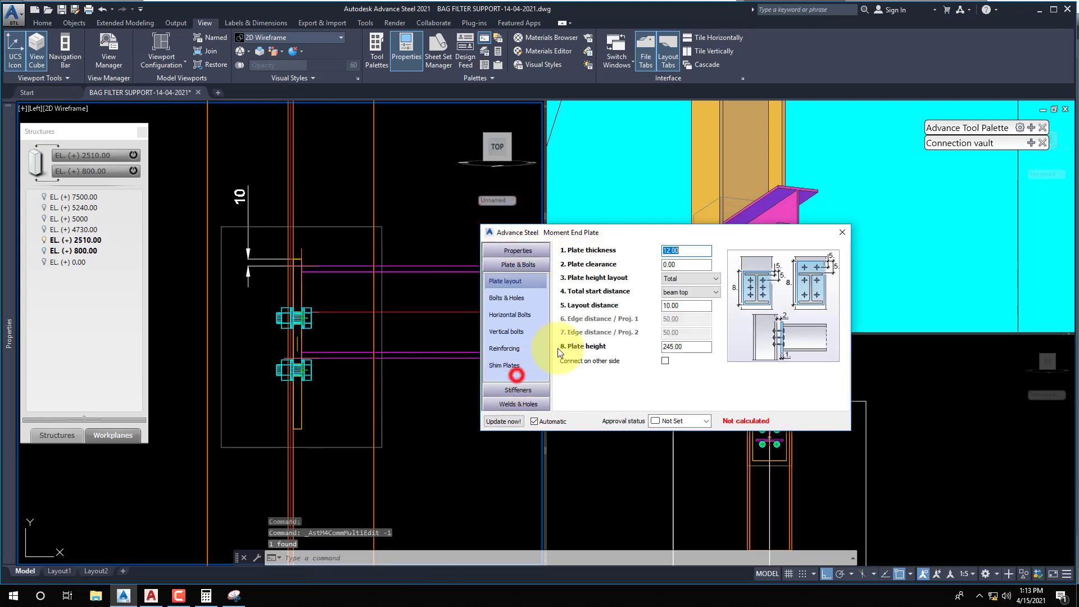
click(679, 347)
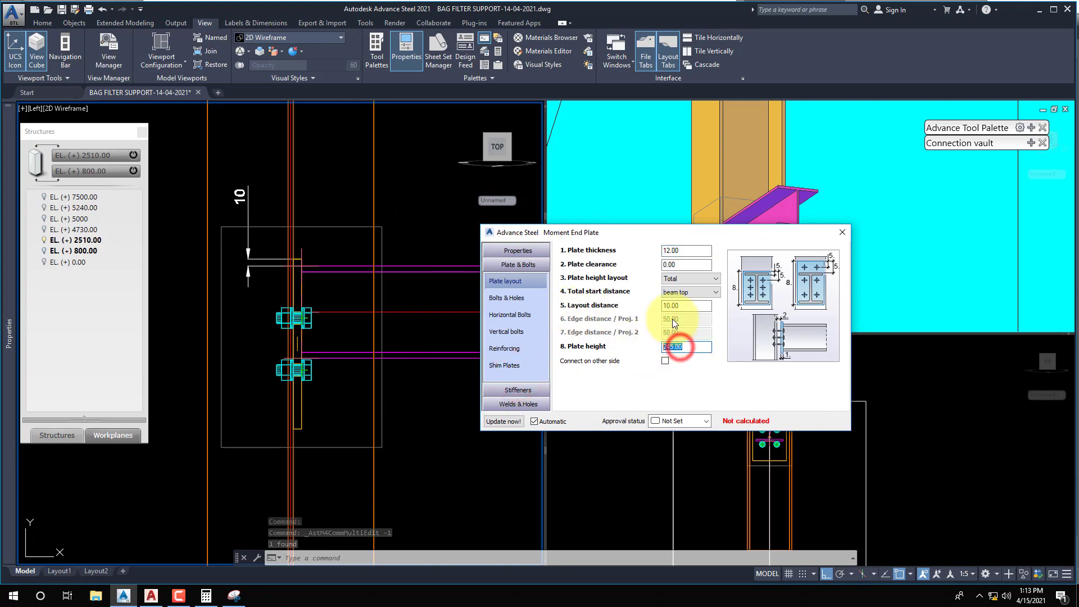
Open the moment end plate's bolt and hole settings and set the bolt diameter to 12 mm.
click(509, 297)
click(677, 252)
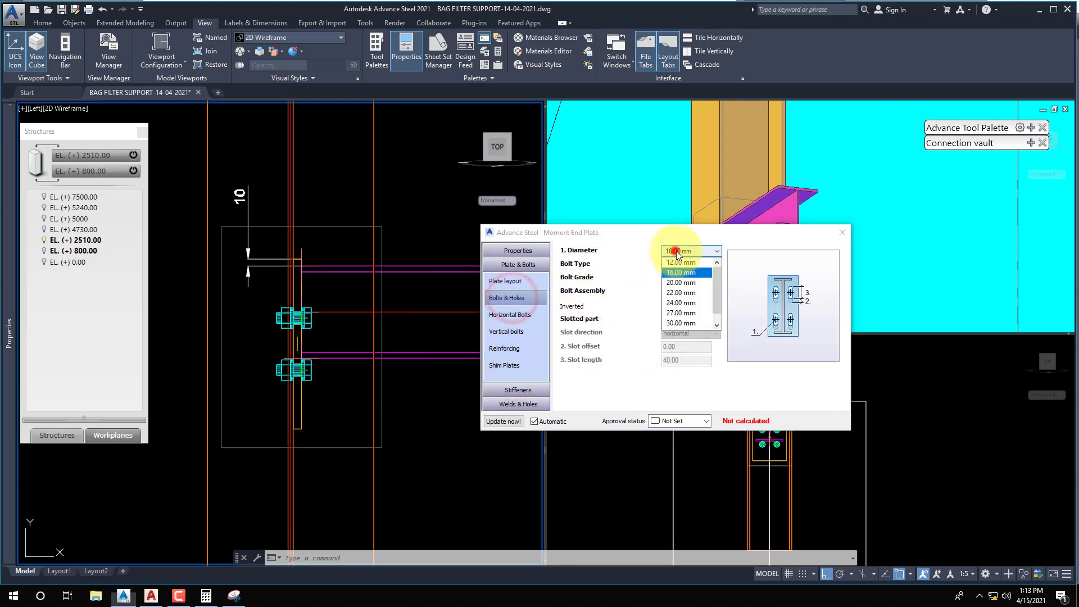
click(679, 272)
Check Detail 7's bolt size in AutoCAD 2017, and review the joint's bolt diameter, type and grade options in Advance Steel.
click(151, 596)
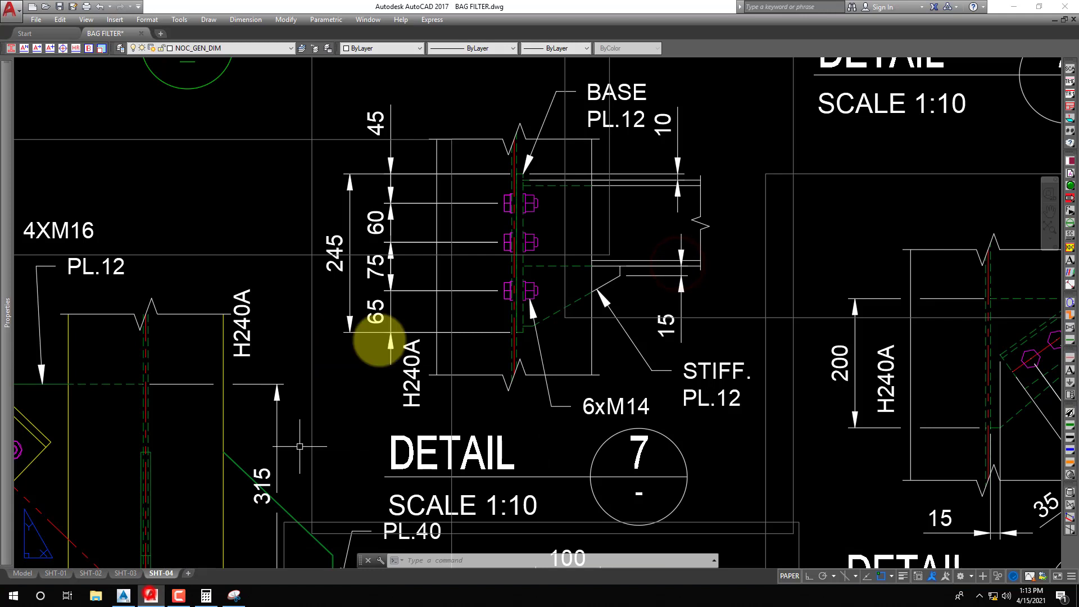
middle_drag(570, 201, 561, 227)
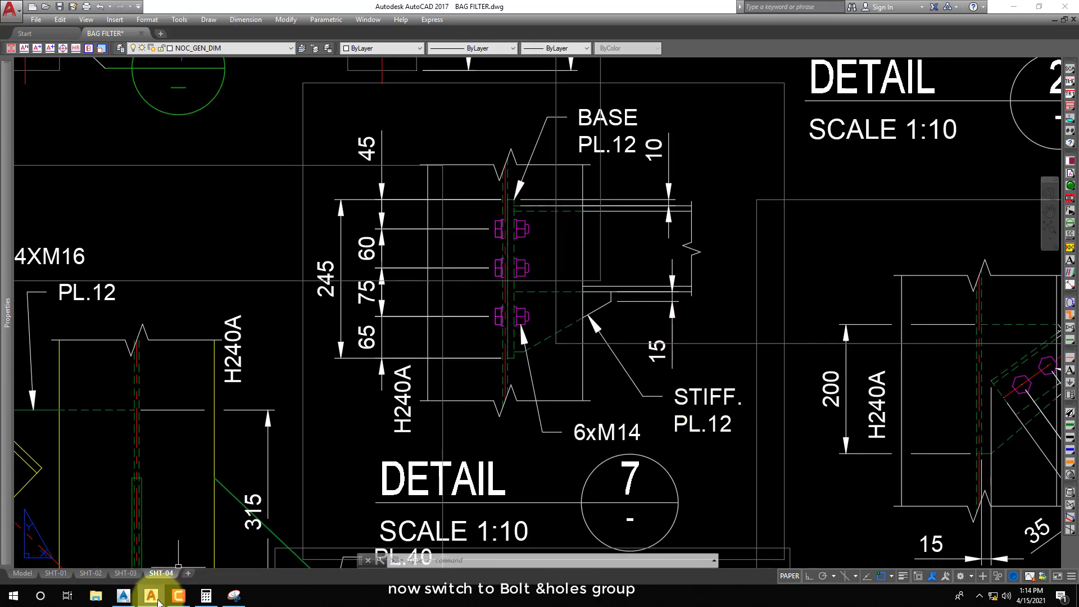
click(122, 597)
click(674, 253)
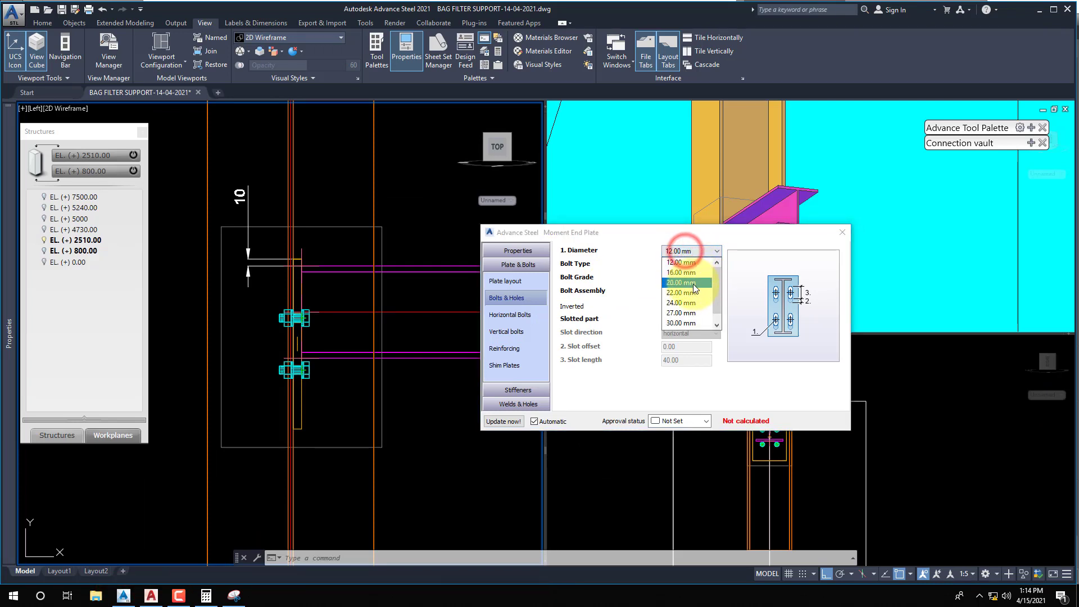
click(629, 274)
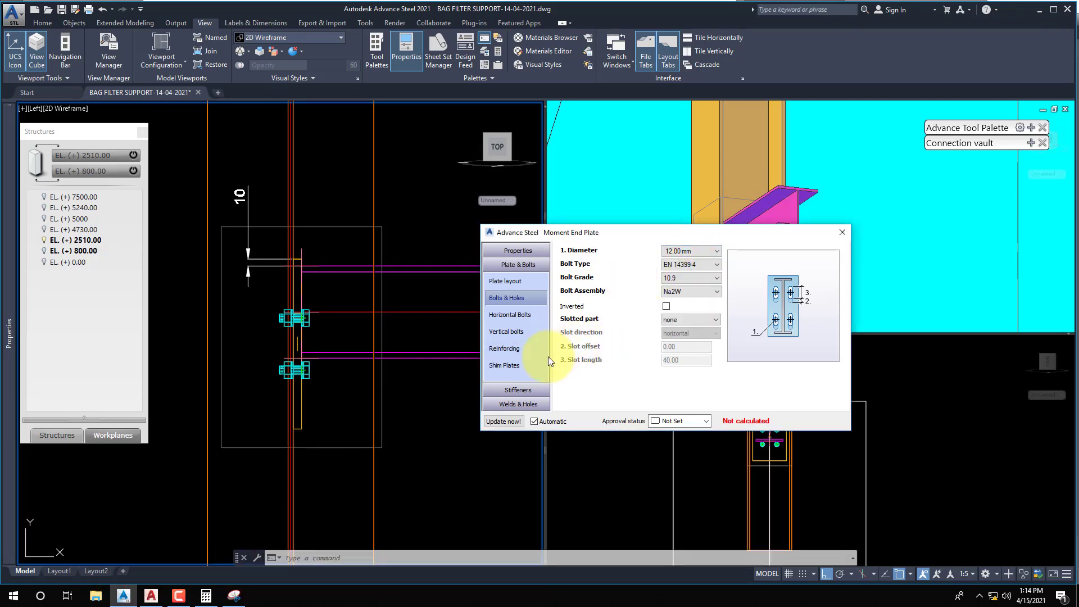
click(685, 268)
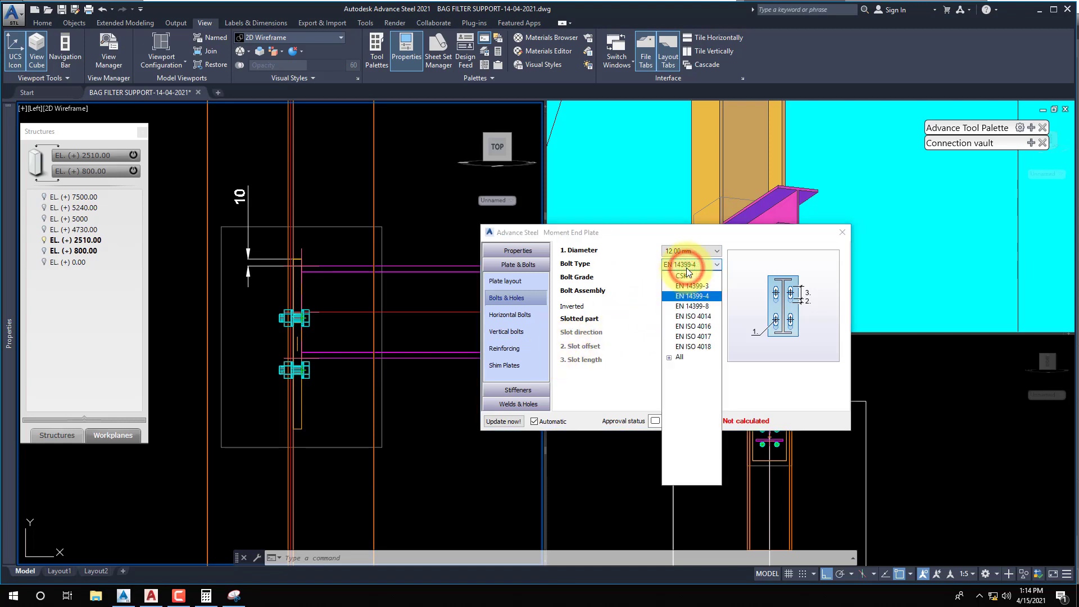
click(625, 269)
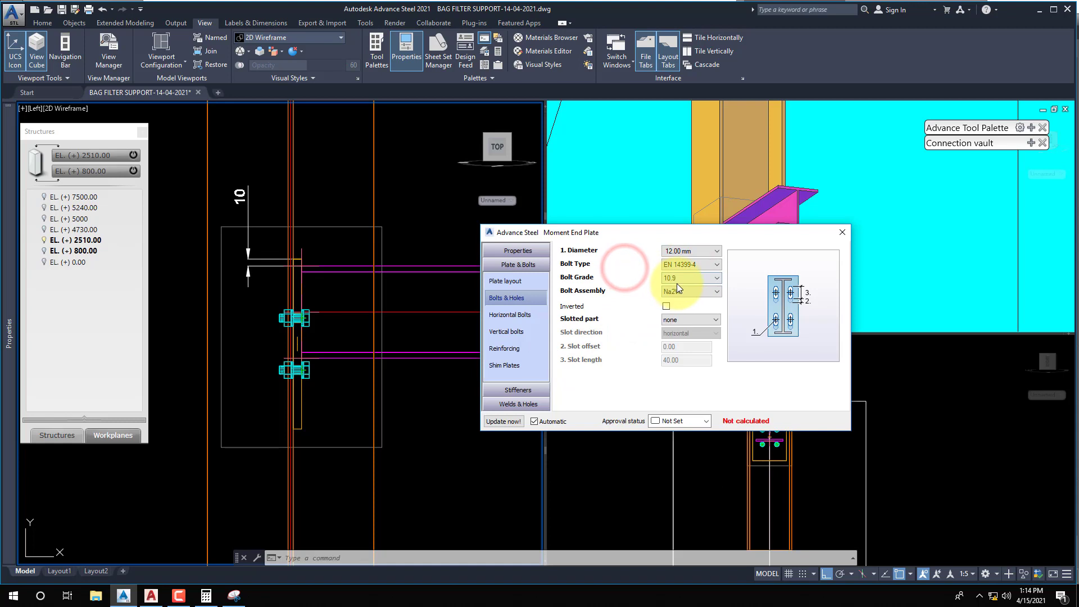
click(680, 278)
click(616, 280)
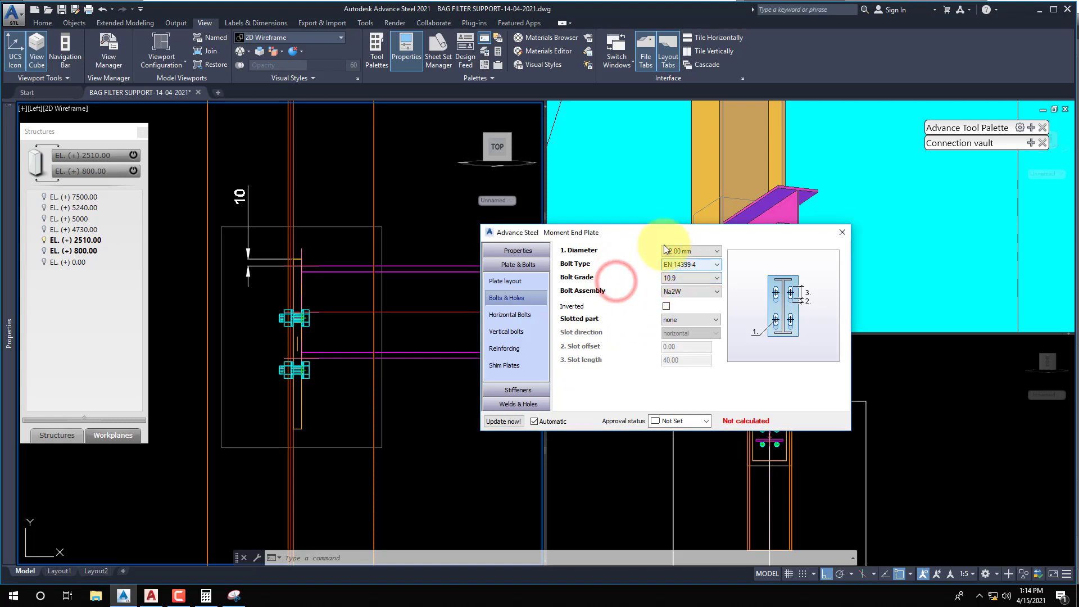
click(673, 252)
click(612, 250)
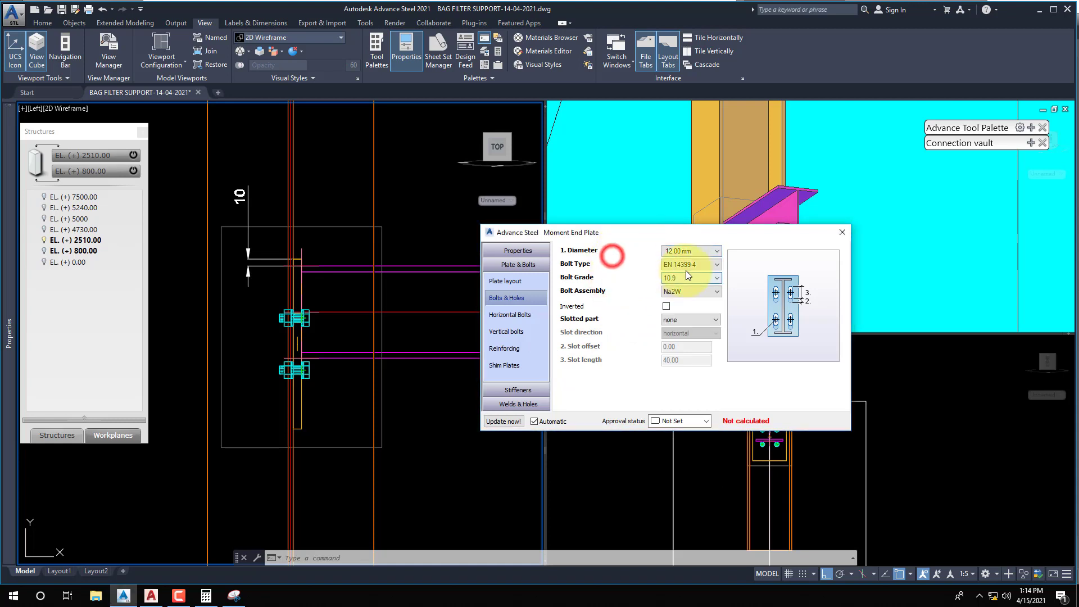
Set the joint's bolts to type EN 14399-3, grade 8.8 and diameter 14 mm.
click(687, 267)
click(690, 285)
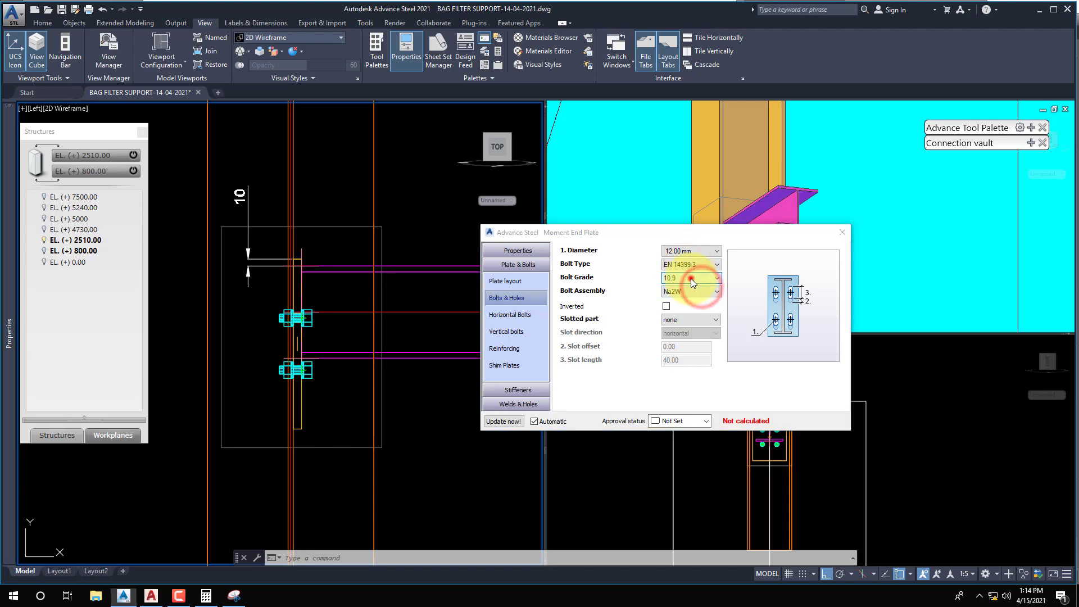
click(691, 278)
click(699, 330)
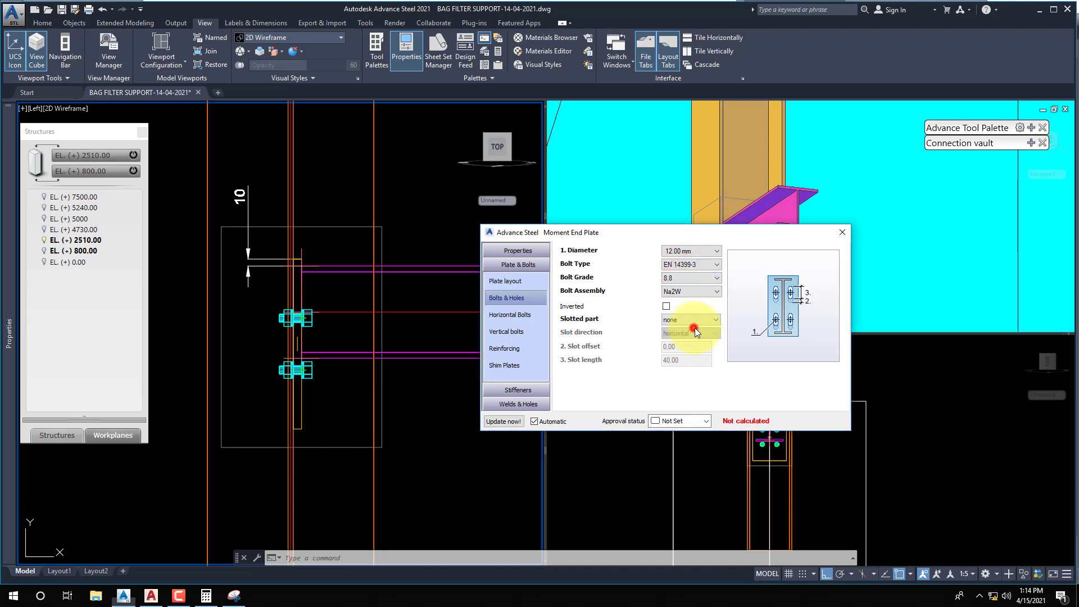
click(689, 251)
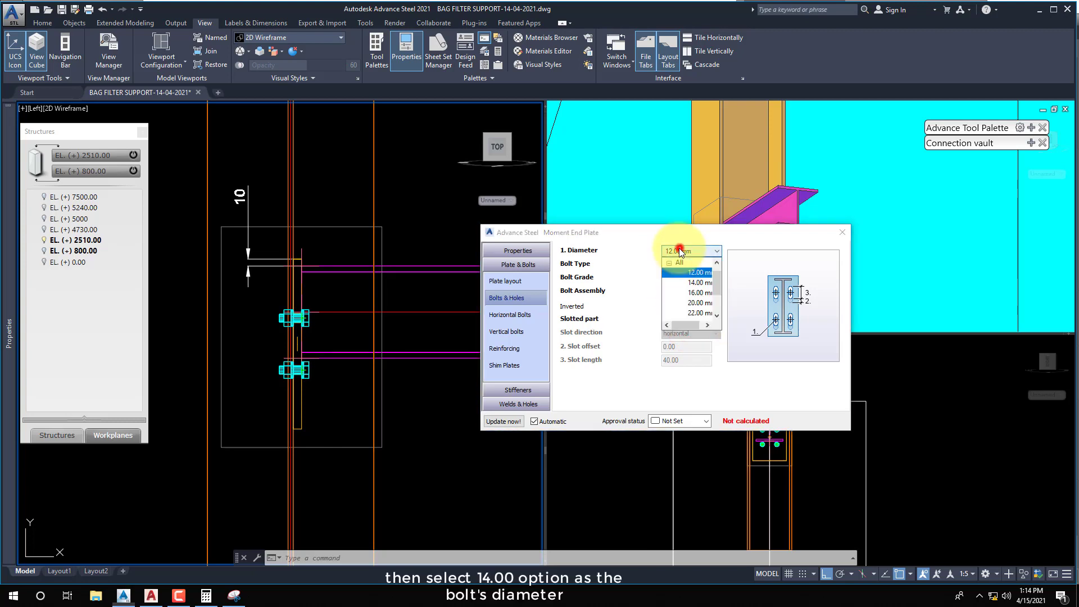
click(698, 280)
Examine the end plate's bolts in the side, 3D and front views, moving the joint dialog out of the way.
scroll(307, 341, up, 1)
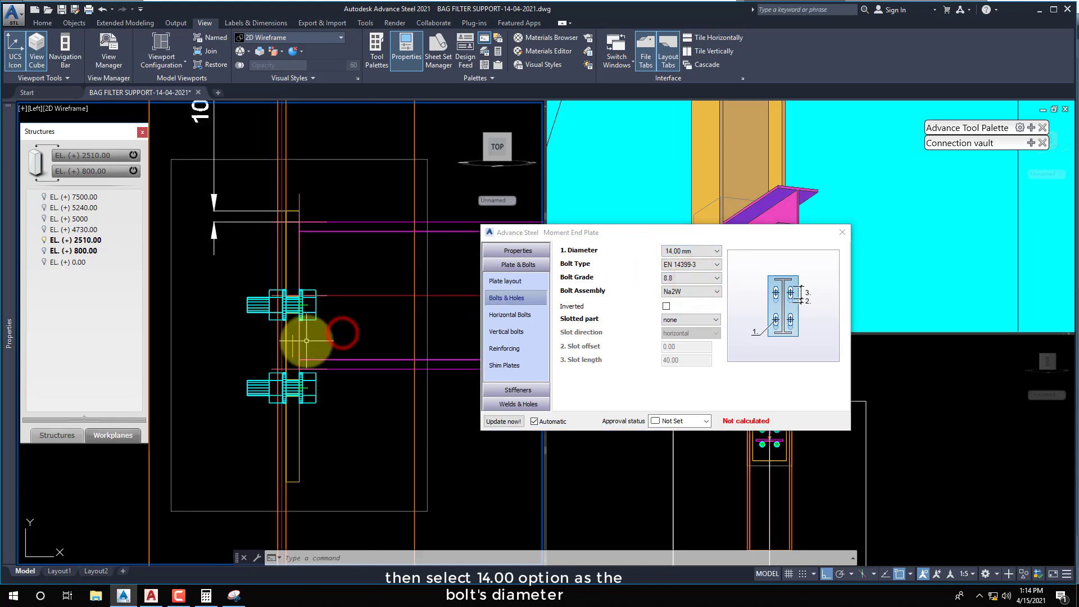
middle_drag(306, 341, 303, 326)
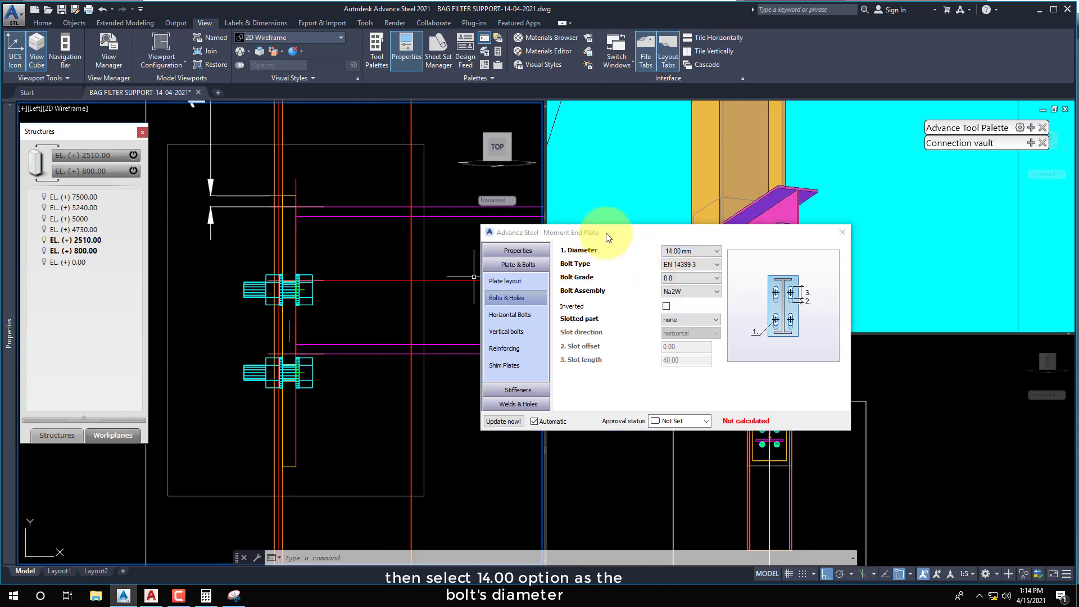
drag(609, 232, 425, 160)
click(695, 267)
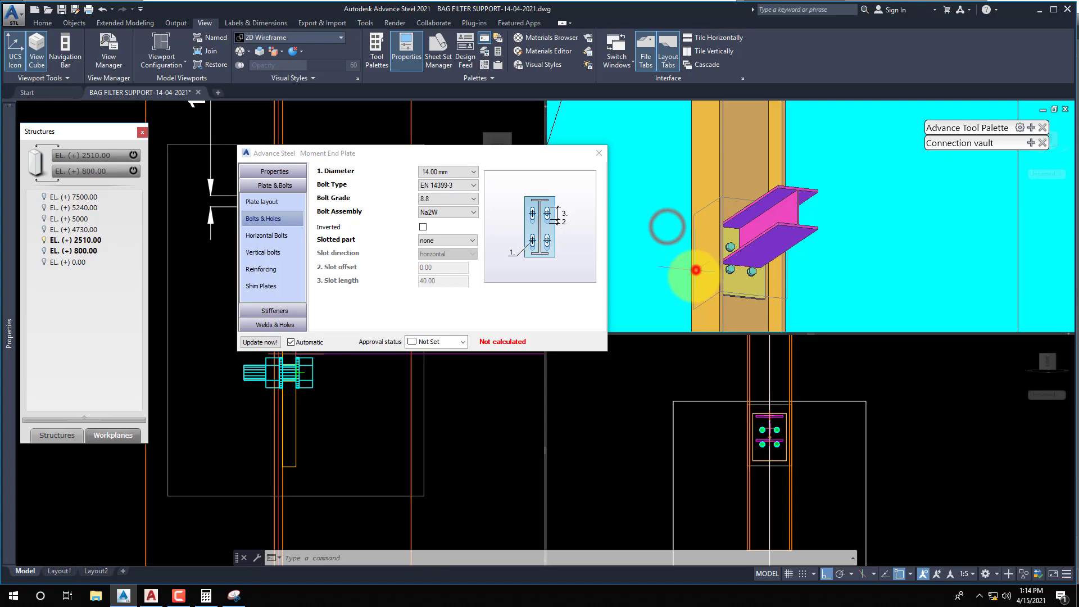
scroll(695, 268, up, 3)
click(809, 466)
scroll(766, 448, up, 5)
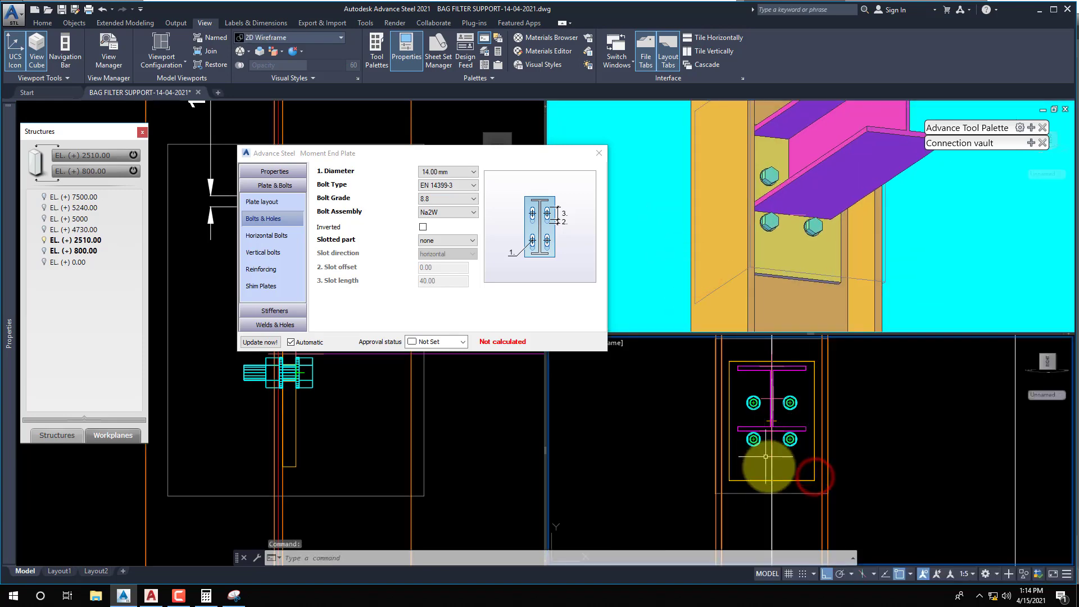
drag(371, 162, 532, 245)
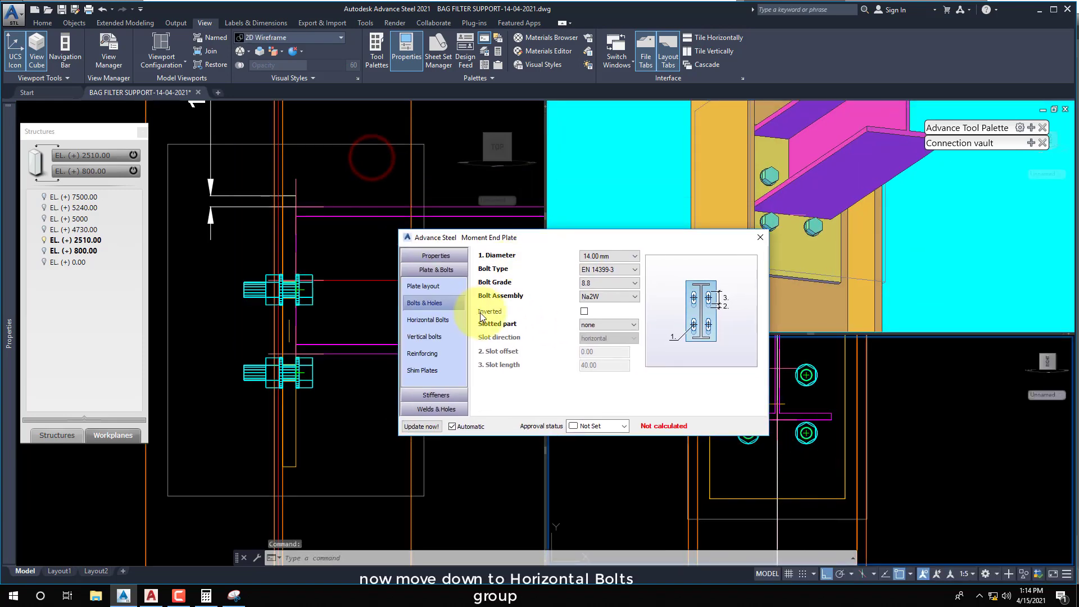
In the joint's horizontal bolt settings, set both plate edge distances, Proj. 1 and Proj. 2, to 0.
click(447, 321)
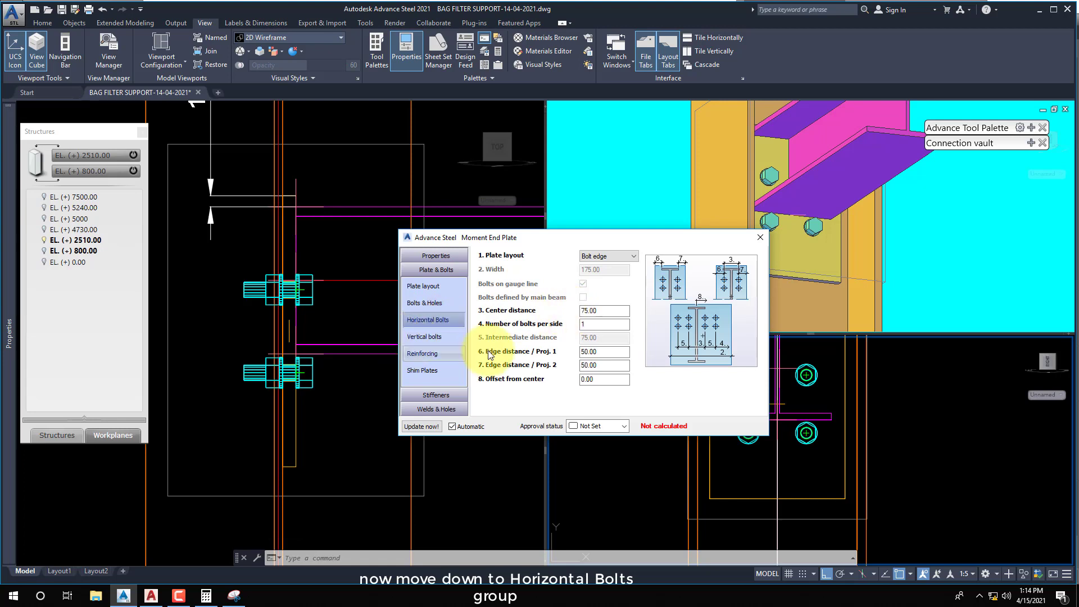
click(604, 257)
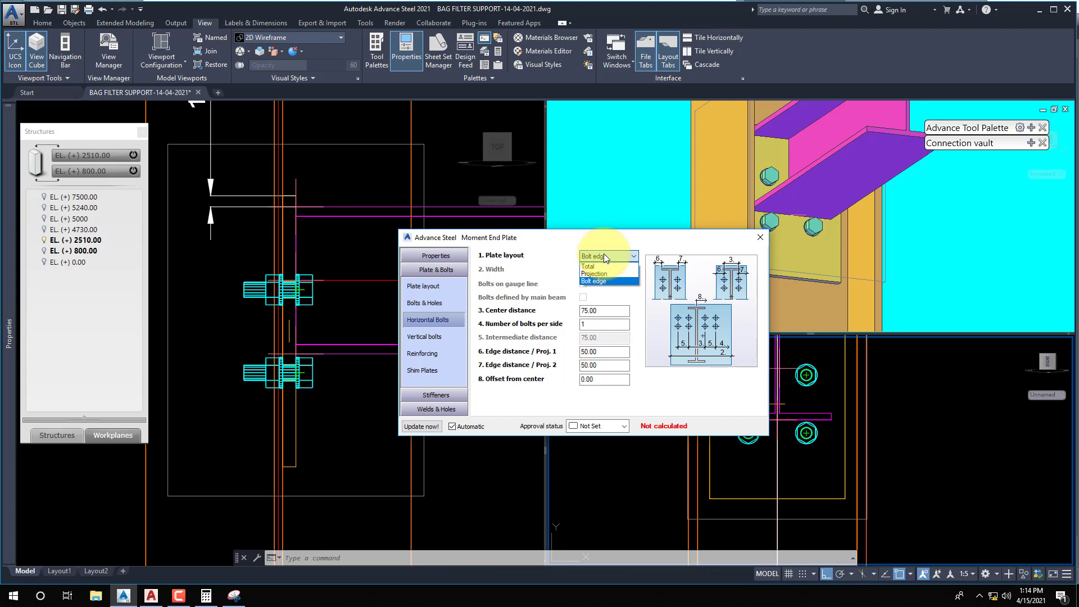
click(897, 430)
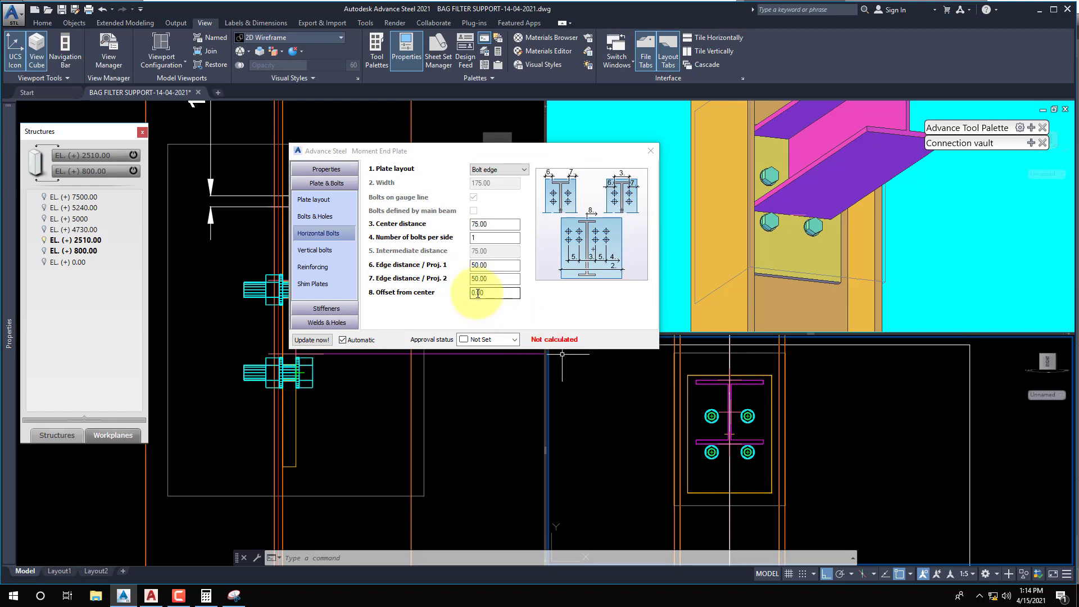
double_click(490, 224)
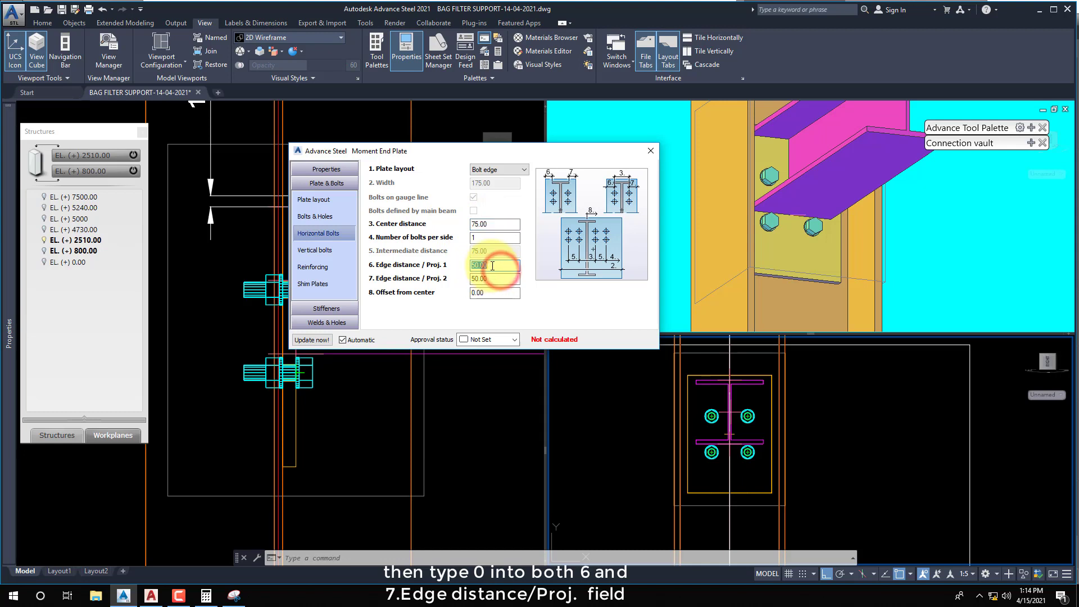
drag(493, 265, 459, 267)
text(0)
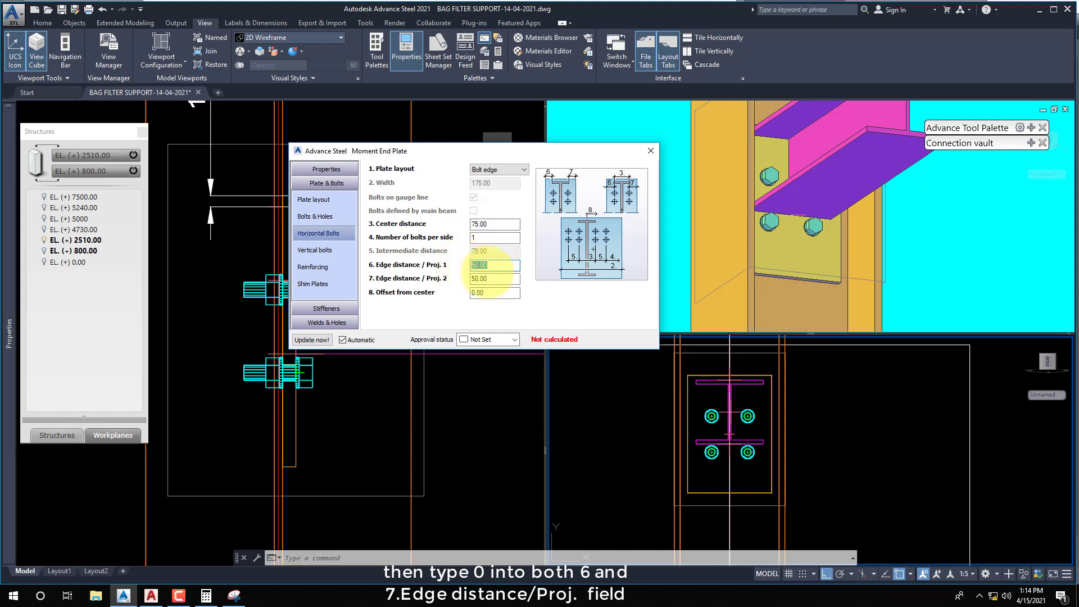
key(Return)
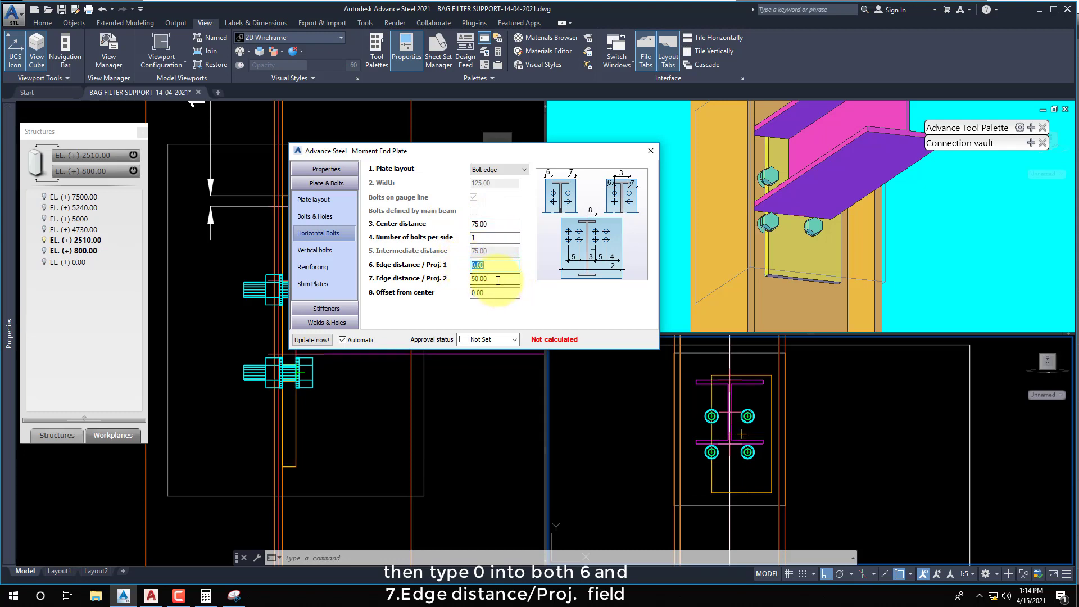
double_click(494, 280)
text(0)
key(Return)
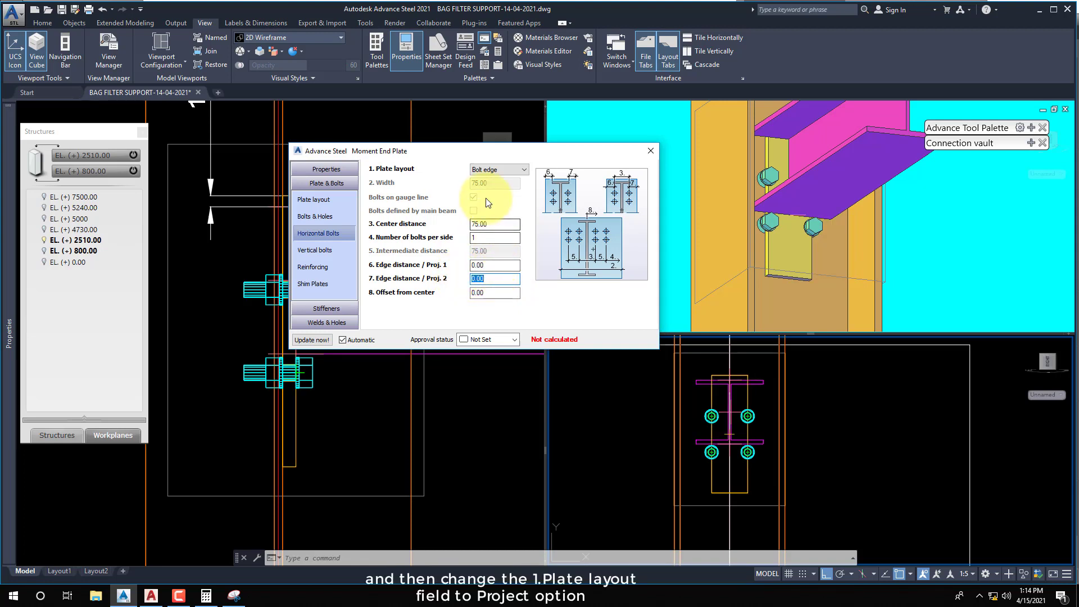
Change the end plate's horizontal plate layout to Projection.
click(488, 176)
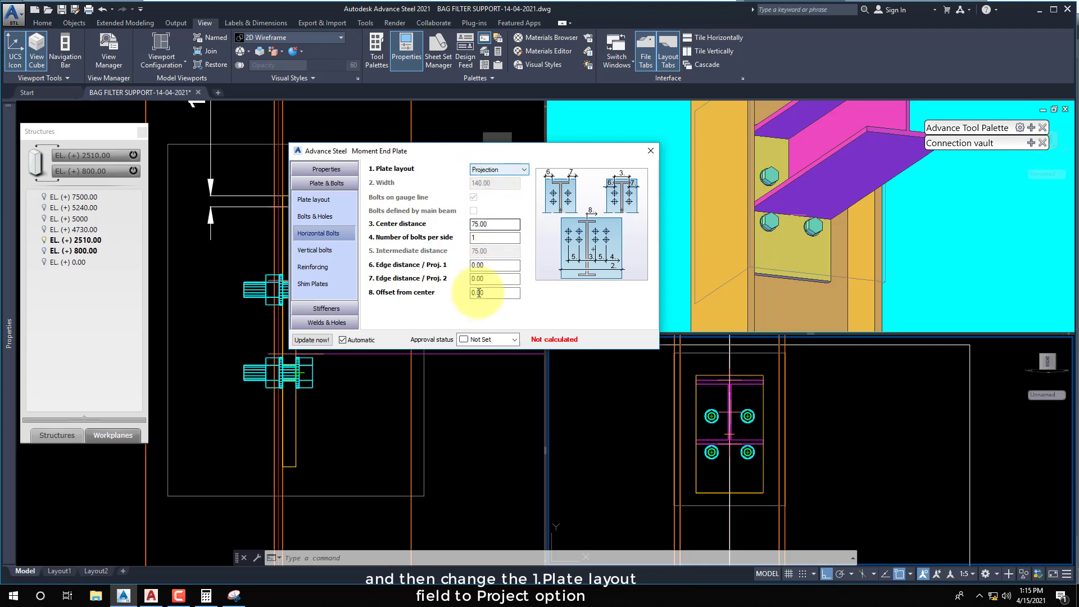
click(495, 268)
click(494, 280)
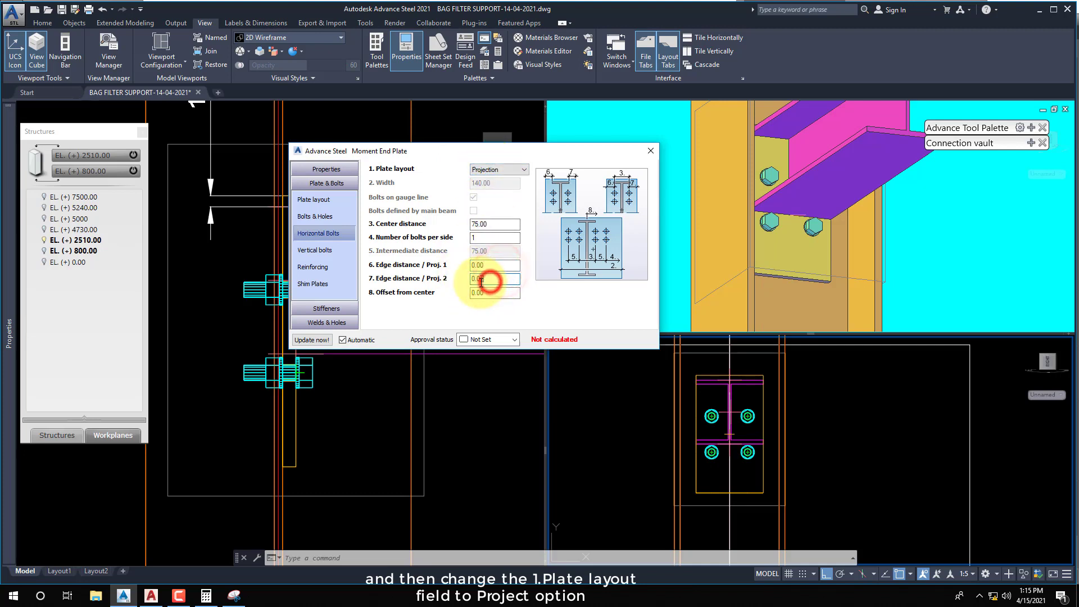
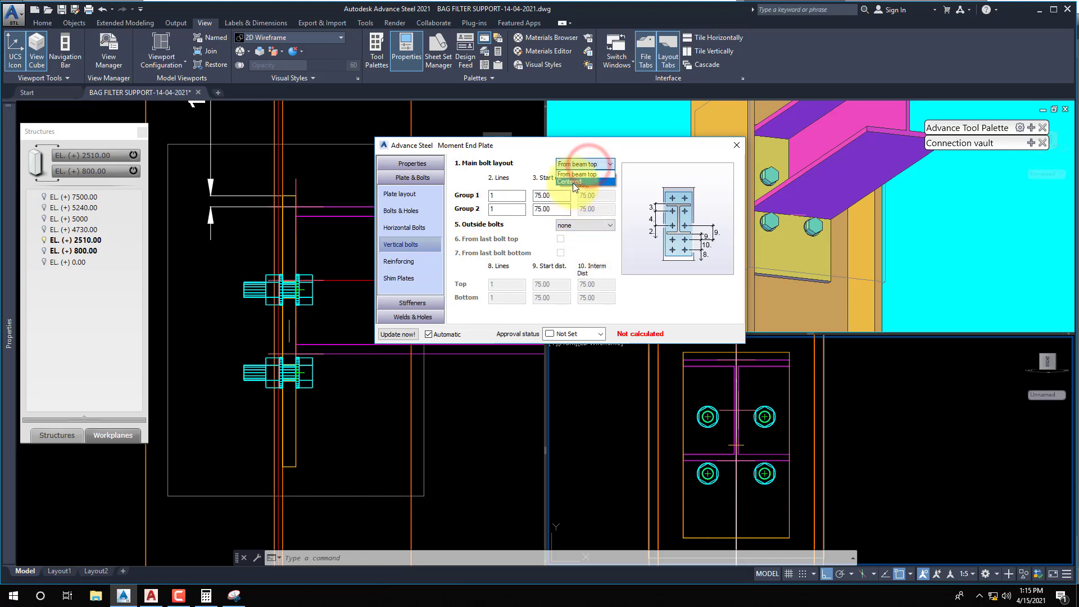
Try the Centered main bolt layout for the end plate's vertical bolts, returning it to From beam top.
click(572, 182)
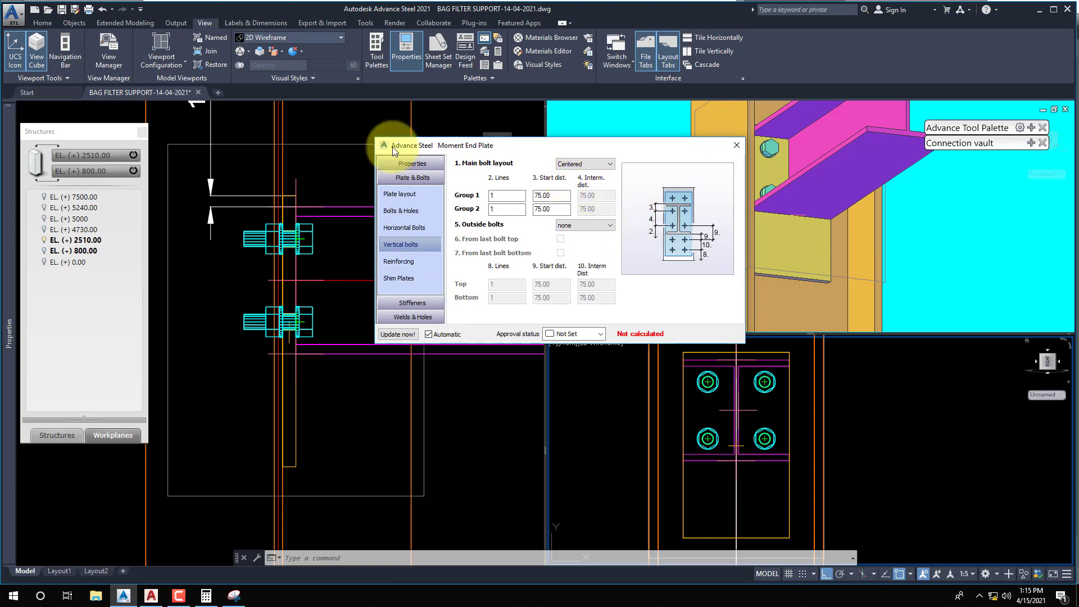
click(573, 167)
click(570, 175)
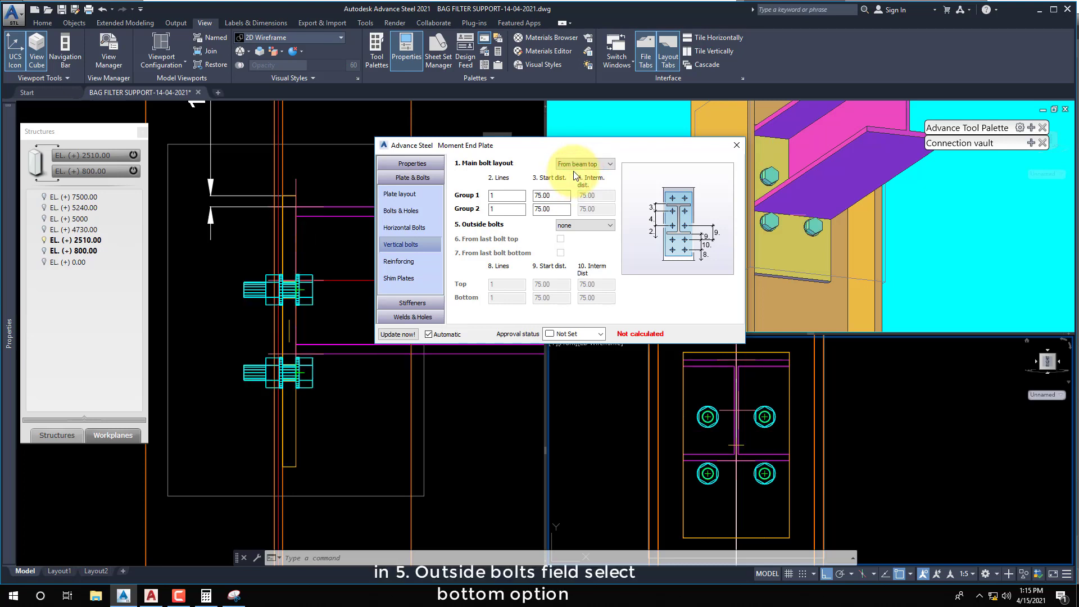
Set the vertical bolts' outside bolts to Bottom, with start distances of 35 for Group 1 and 60 for Group 2.
click(575, 227)
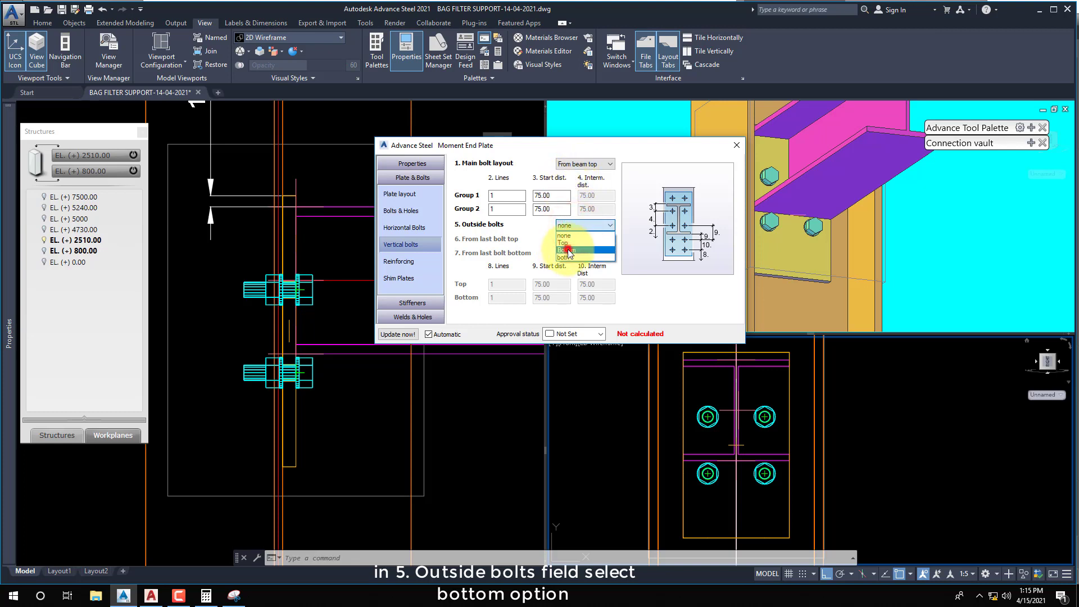
click(568, 249)
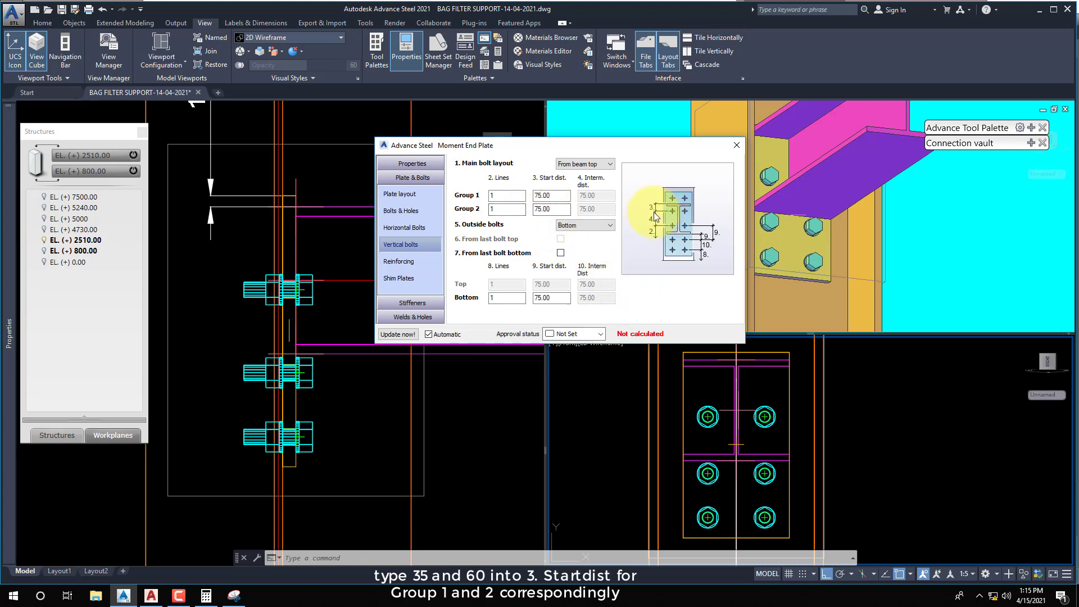
double_click(551, 195)
text(35)
key(Return)
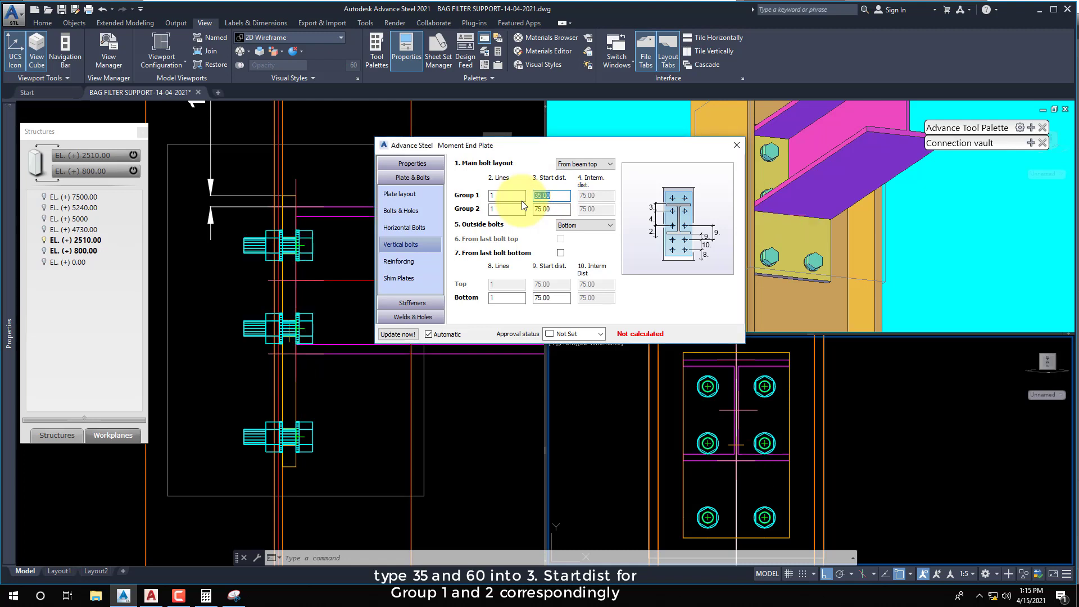
drag(556, 211, 530, 210)
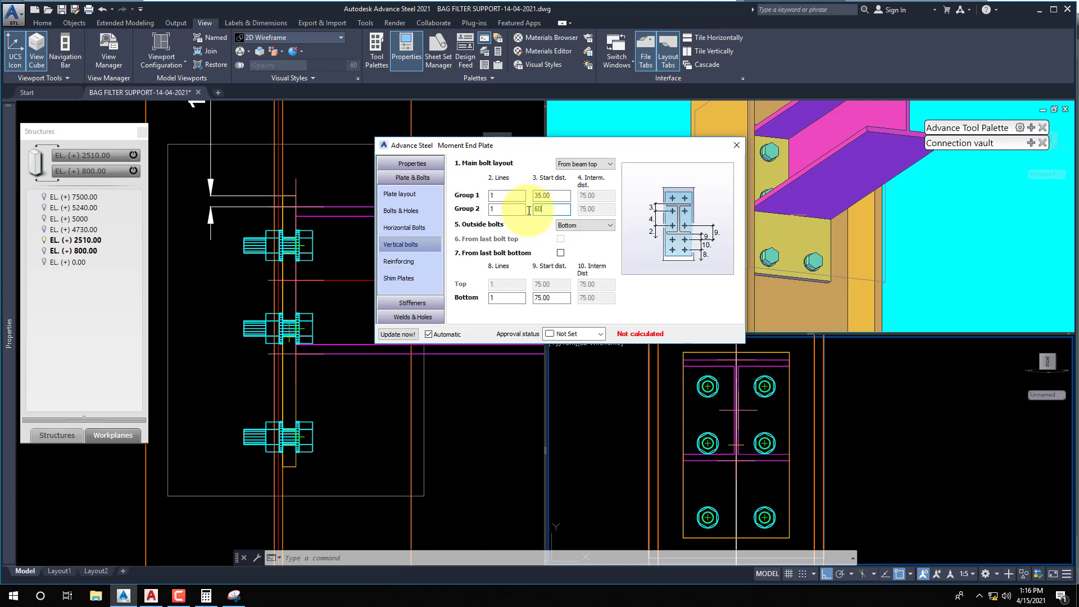
text(60)
key(Return)
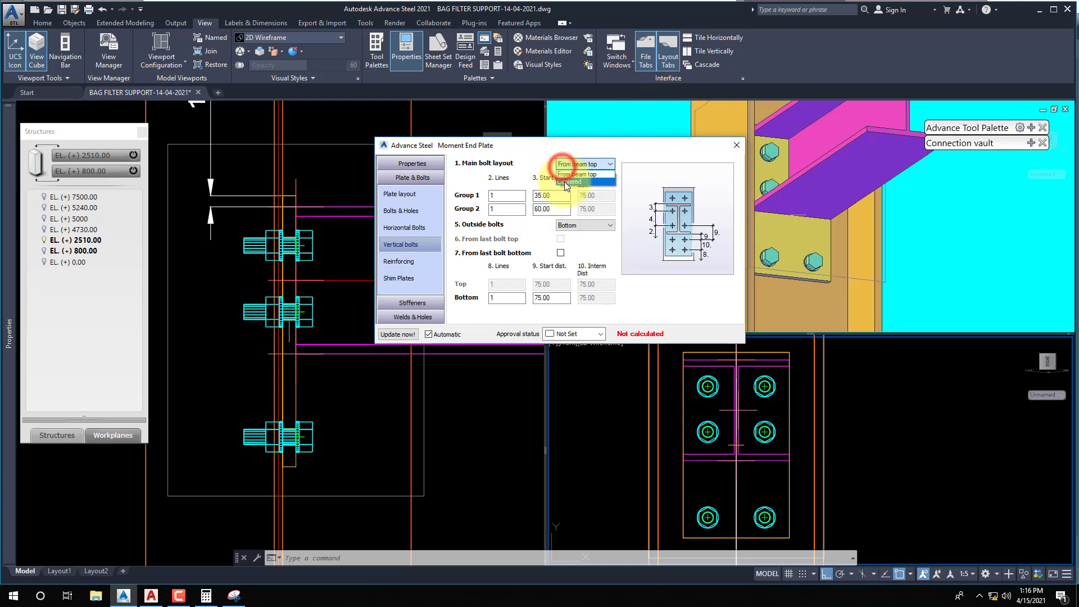
Set the main bolt layout to Centered and the bottom bolts' start distance to 37, closing the joint dialog.
click(563, 179)
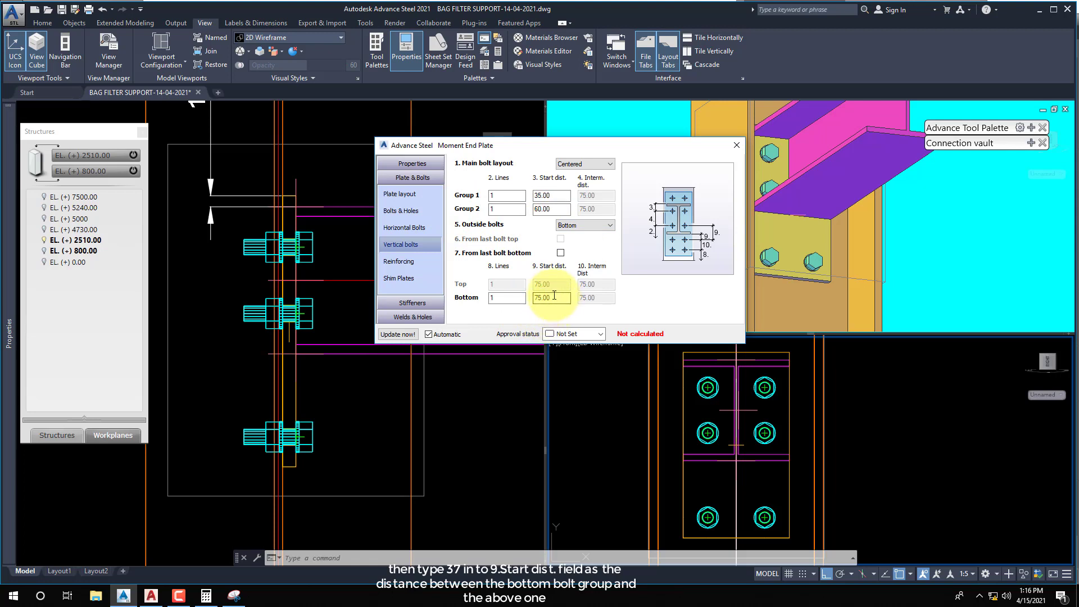
drag(557, 297, 534, 300)
text(35)
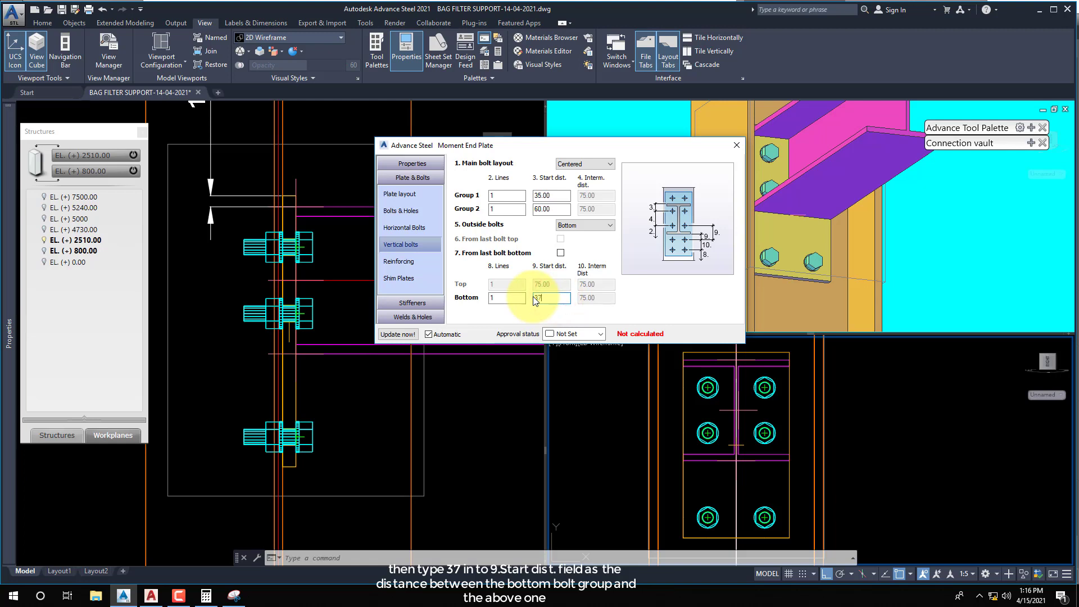
click(737, 145)
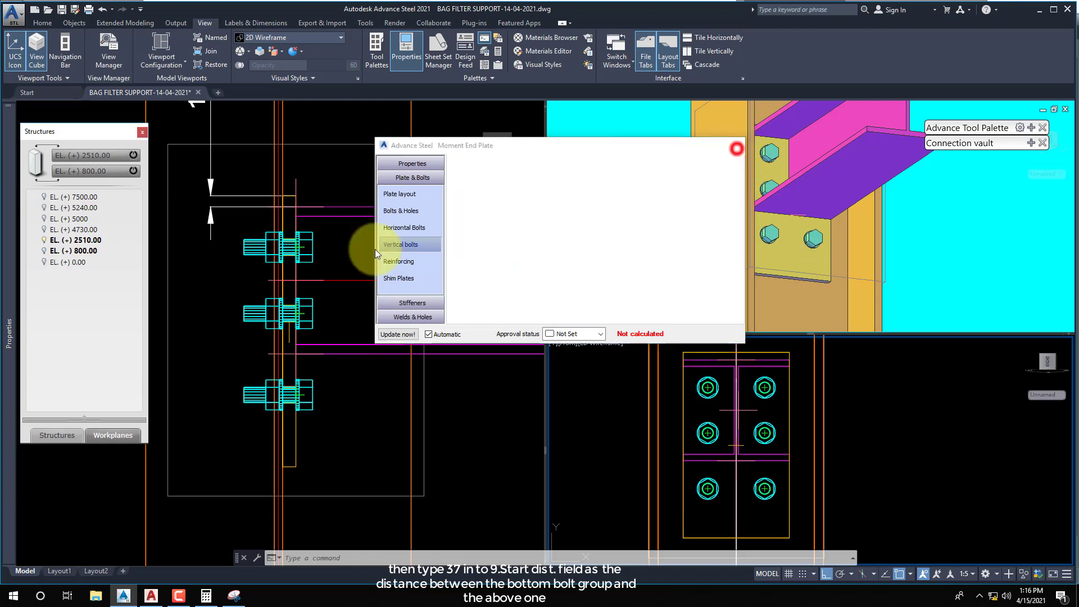
Check the vertical distance from the end plate's top edge to the top bolt with a temporary linear dimension.
mouse_move(360, 290)
middle_down()
mouse_move(410, 297)
mouse_move(376, 294)
middle_up()
click(353, 264)
scroll(354, 276, down, 1)
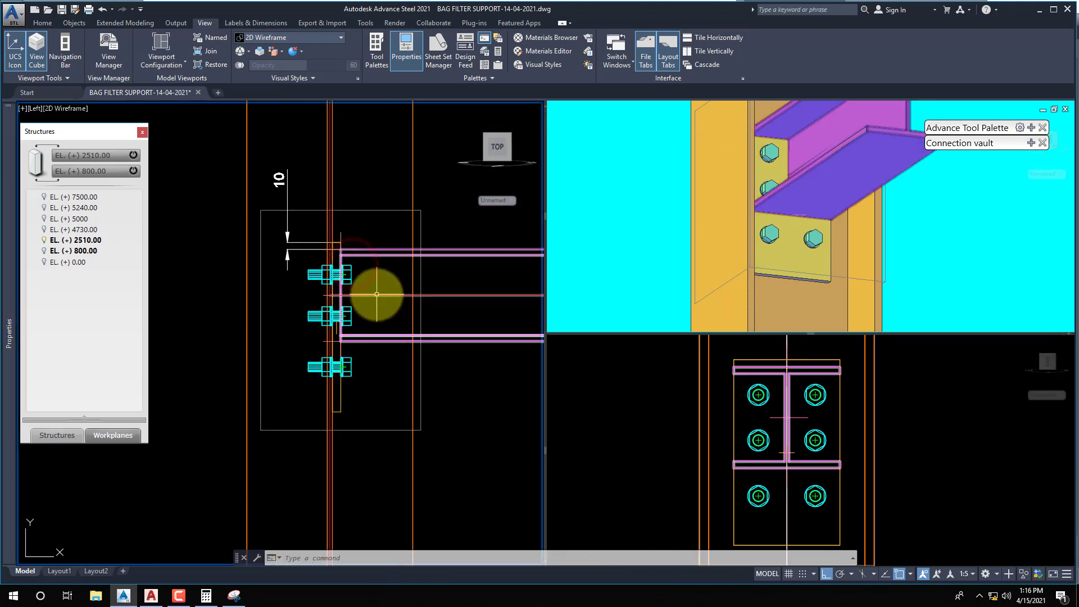
text(dli)
key(Return)
click(338, 238)
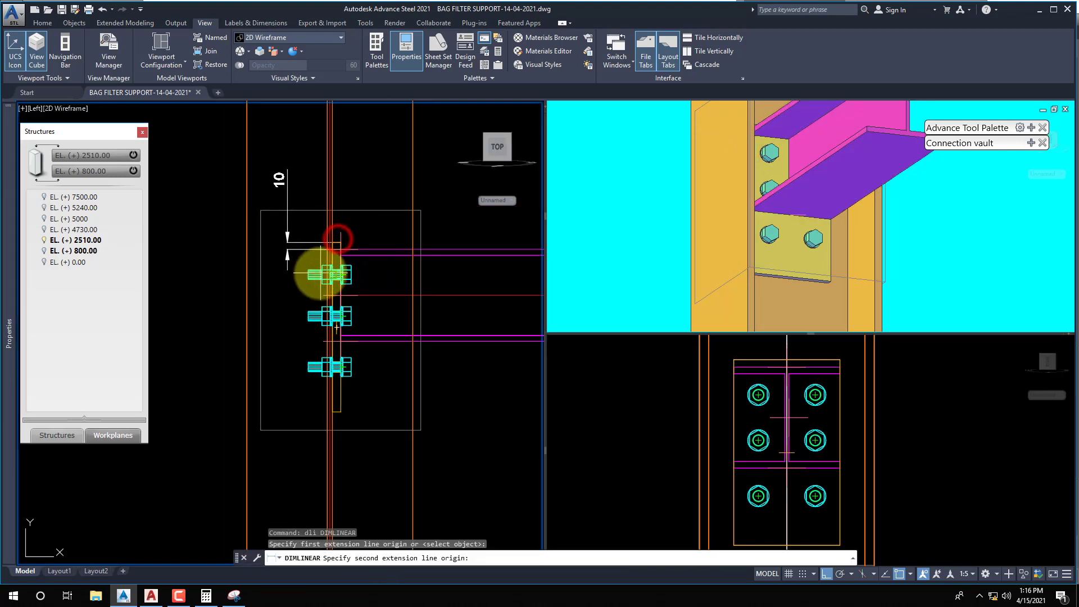
click(309, 274)
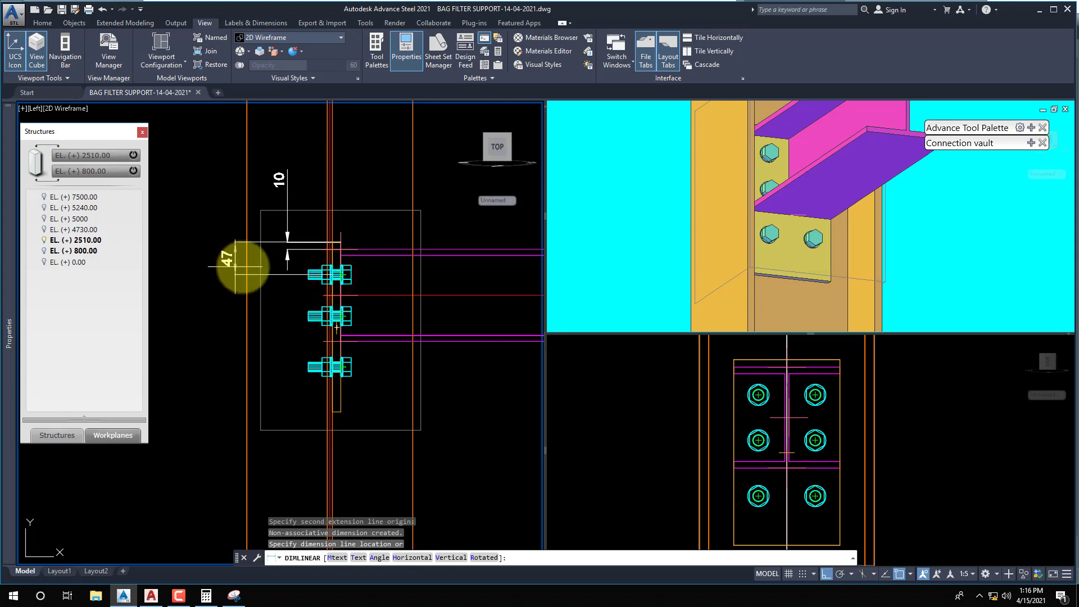
key(Escape)
Reopen the moment end plate joint's properties, change the vertical bolts' main layout to From beam top, and close the dialog.
click(313, 273)
right_click(314, 272)
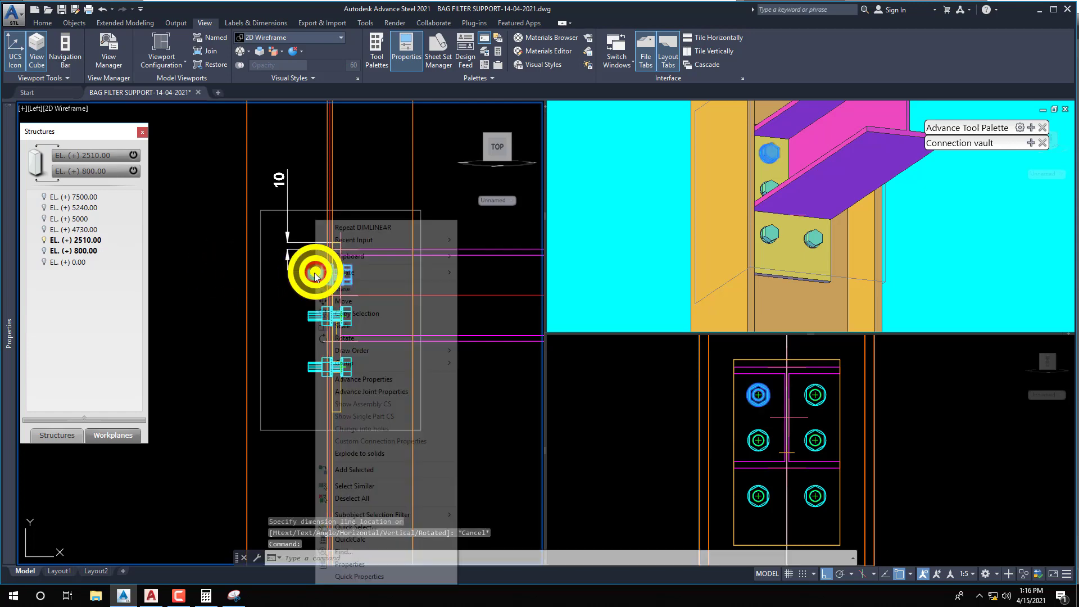
click(376, 393)
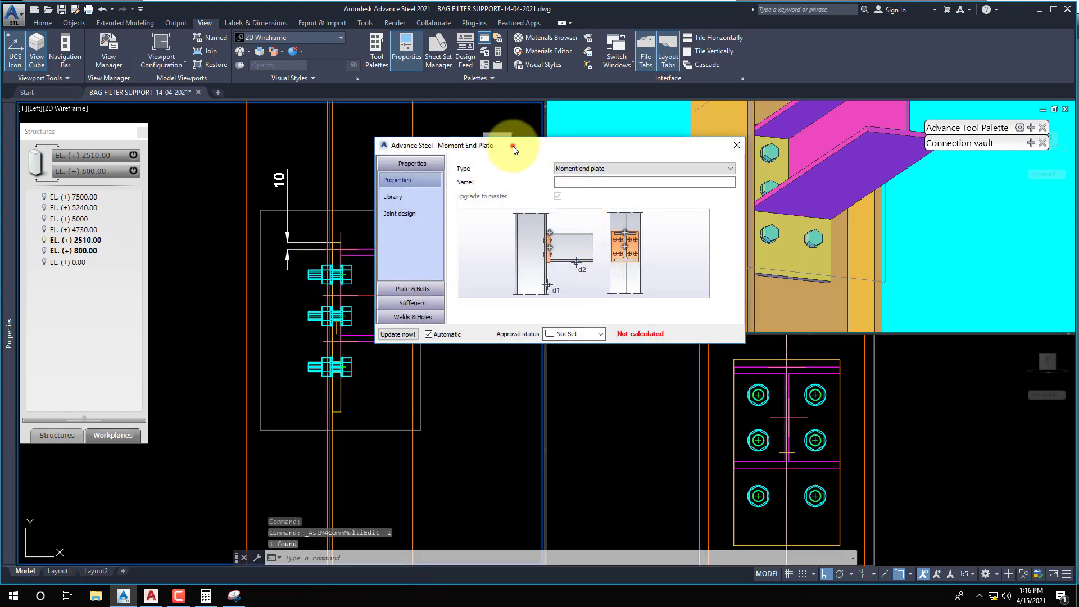
click(512, 146)
click(543, 293)
click(537, 234)
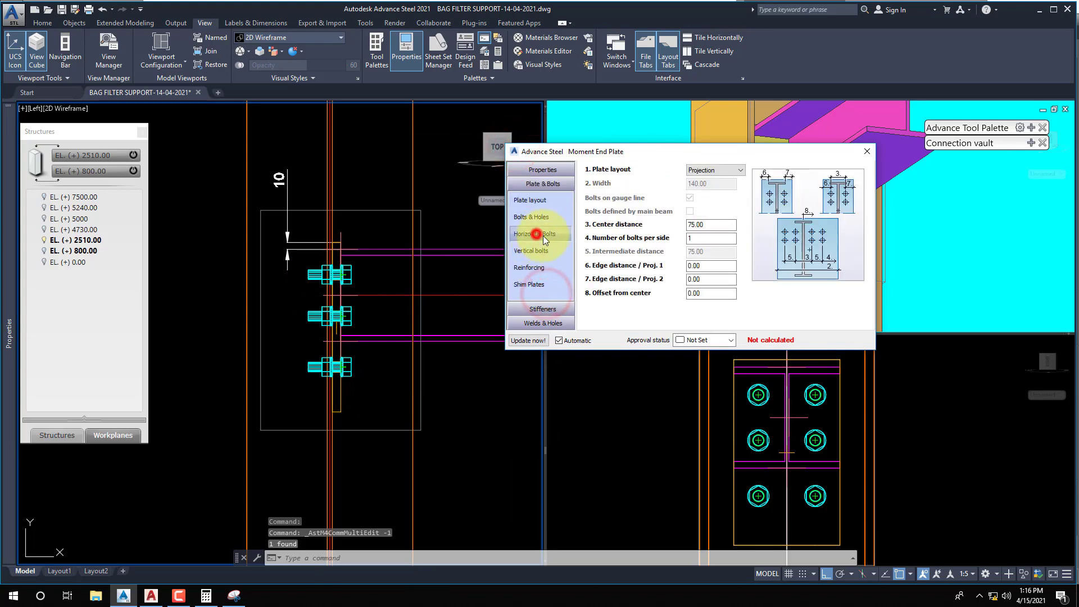
click(530, 251)
click(699, 171)
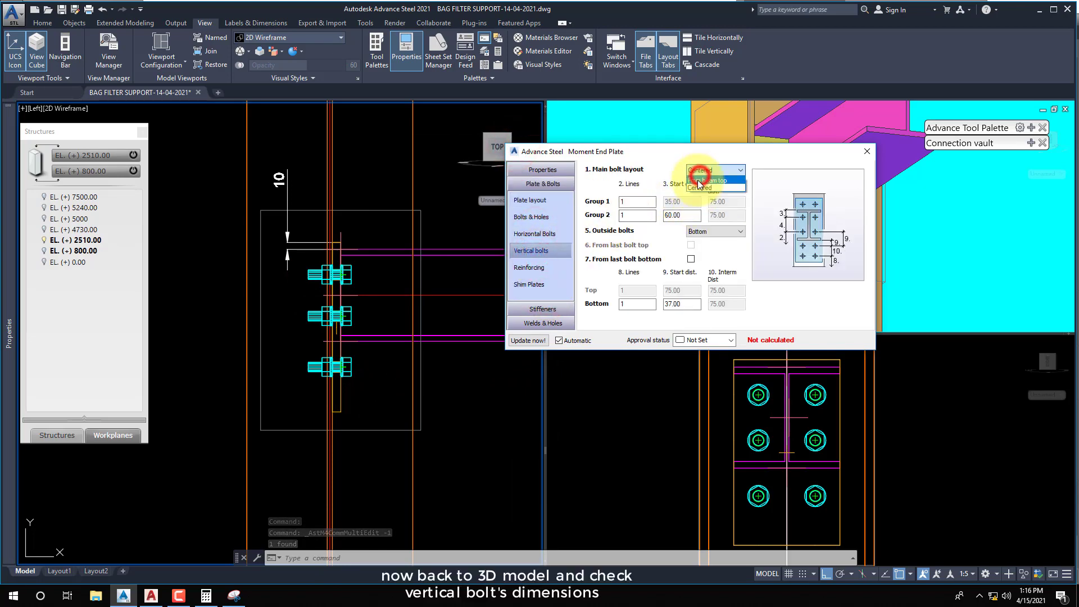
click(700, 181)
click(865, 152)
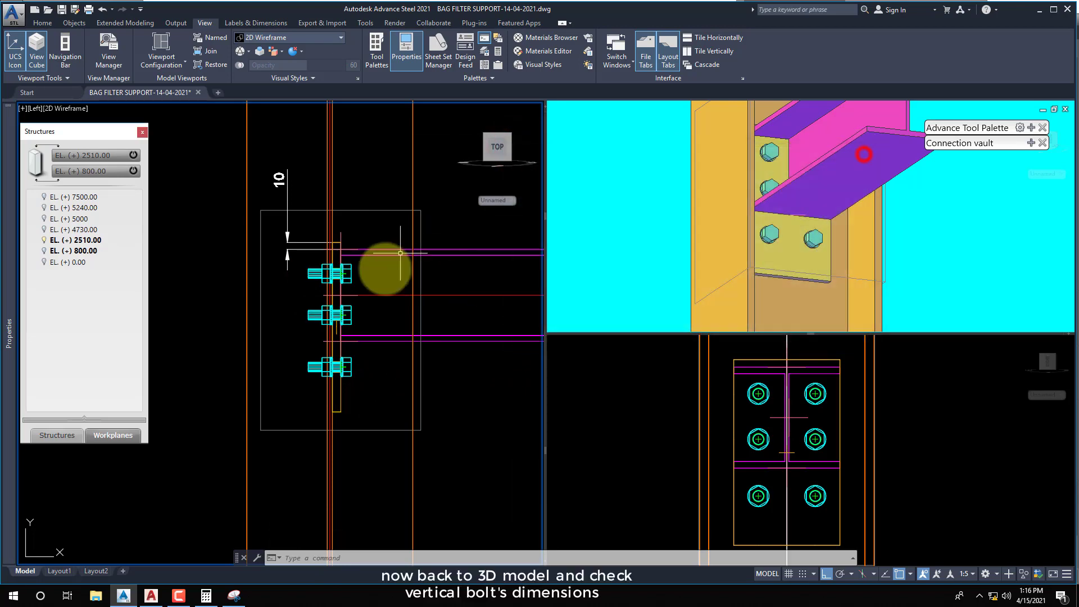
Add a vertical linear dimension from the end plate's top edge to the top bolt in the side view.
scroll(400, 253, up, 3)
text(dli)
key(Return)
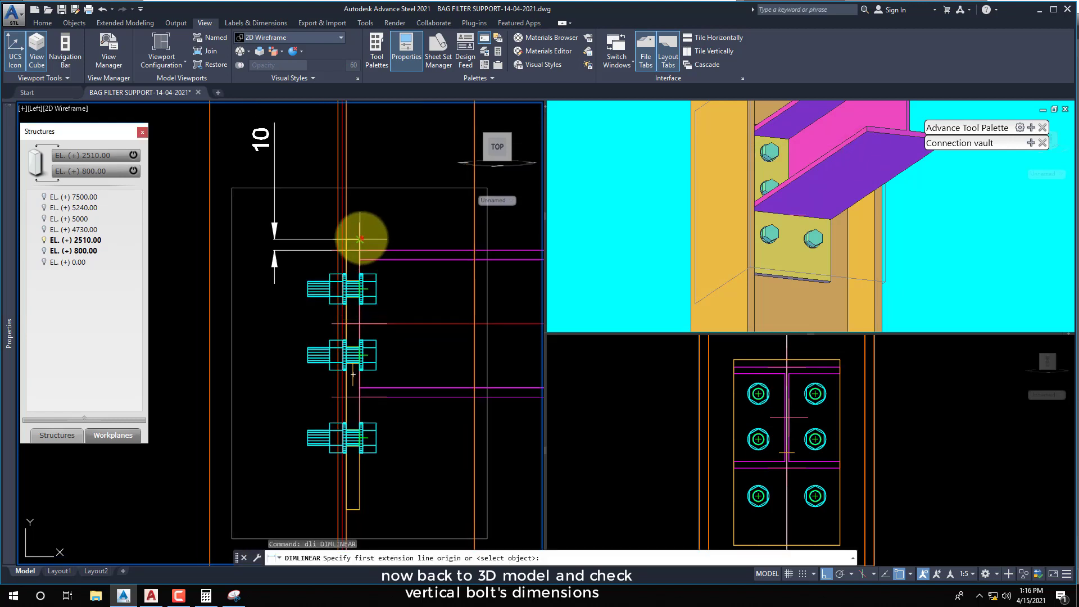
click(361, 238)
click(346, 287)
scroll(360, 282, down, 2)
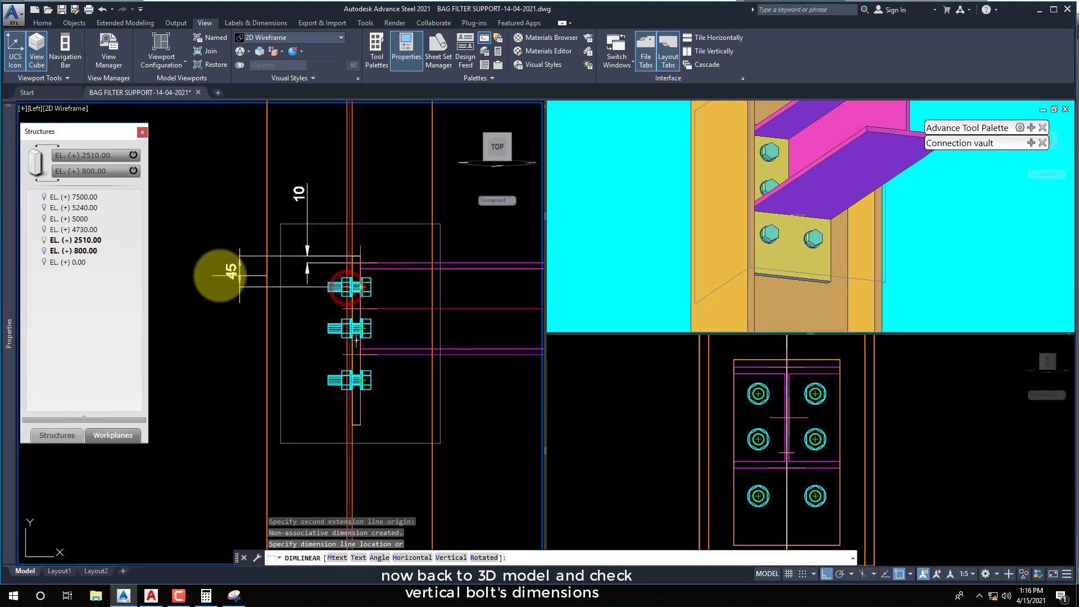
click(219, 273)
Continue the dimension chain through the middle and bottom bolts to the end plate's bottom edge.
text(dco)
key(Return)
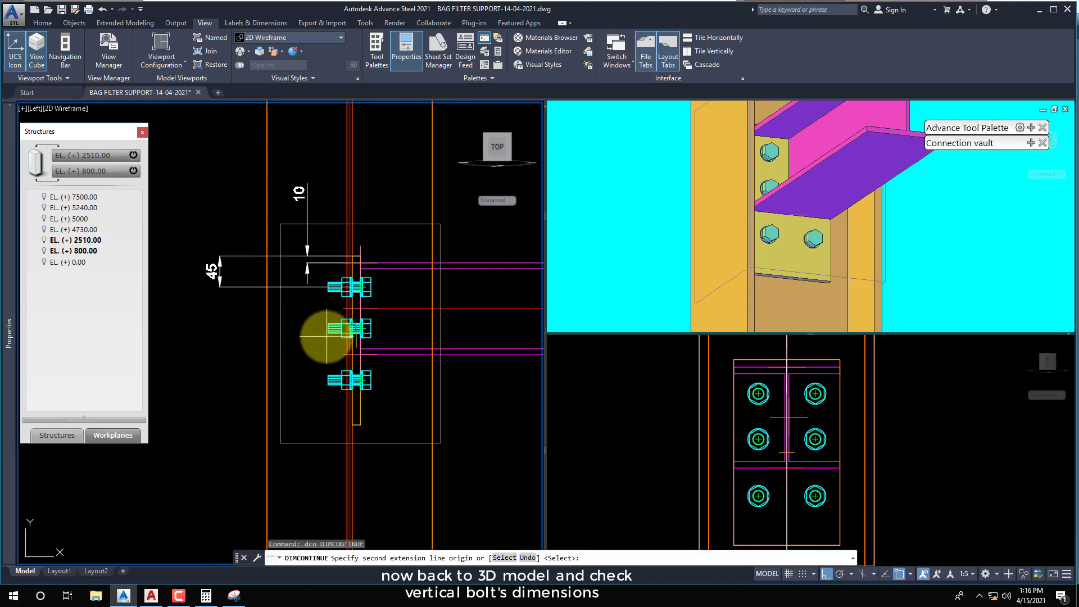
click(348, 328)
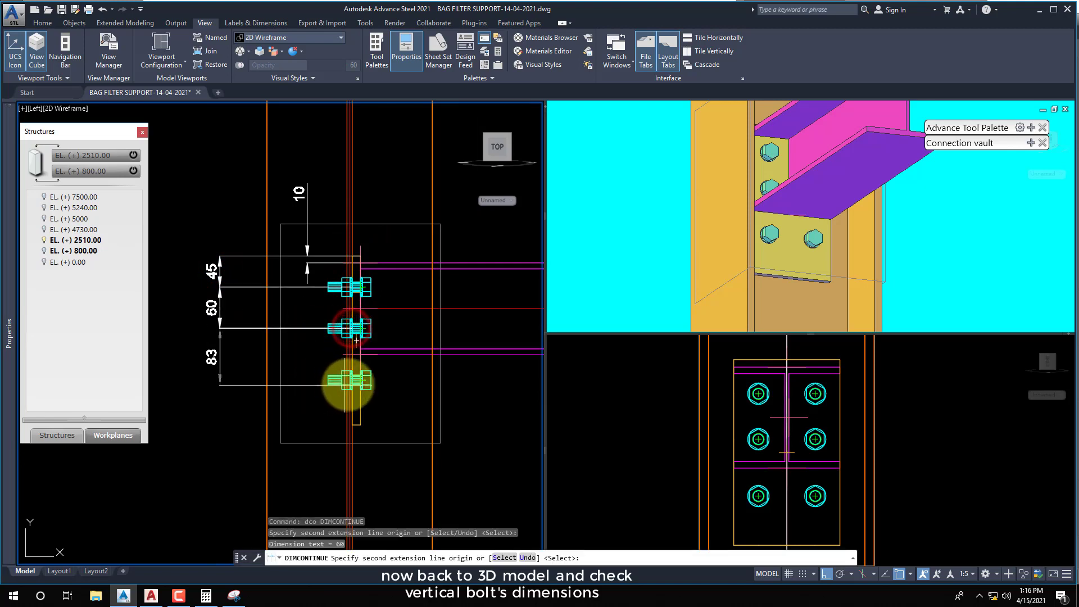
click(348, 381)
click(356, 425)
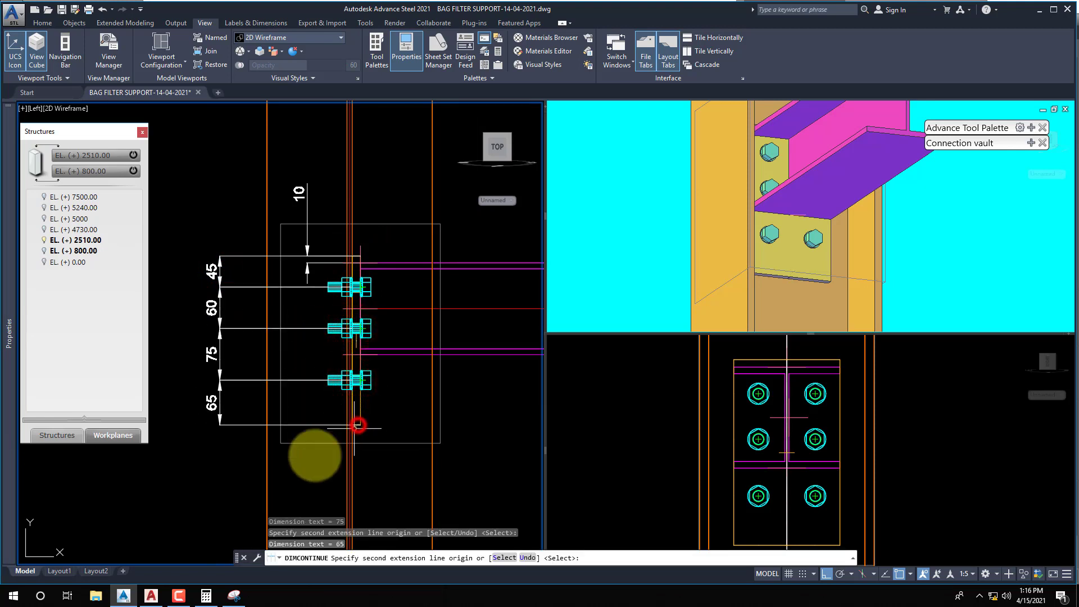
key(Escape)
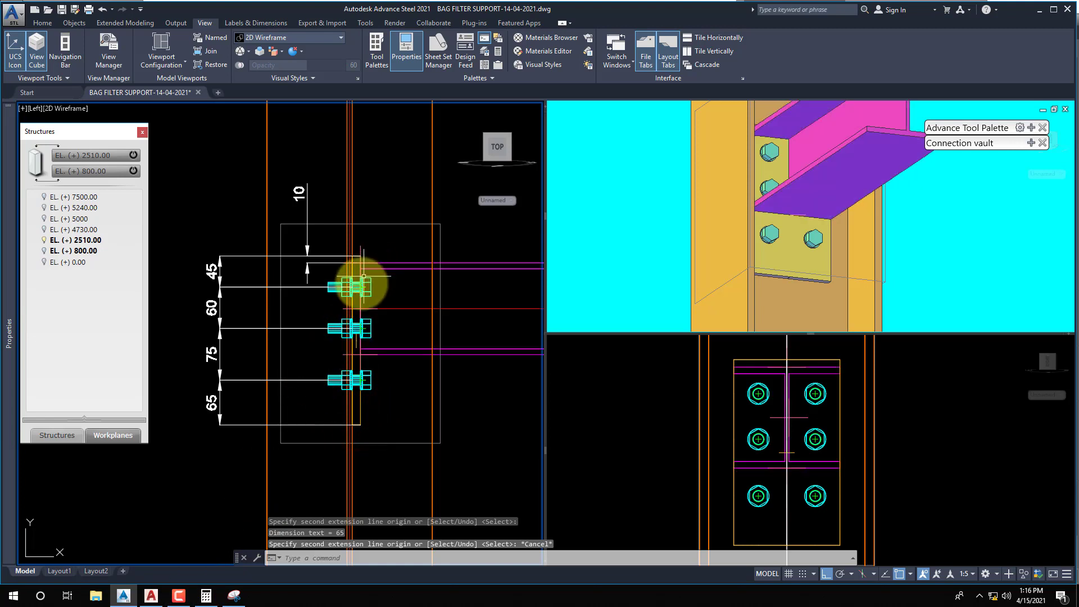
Dimension the end plate's overall height outside the bolt dimension chain.
text(dli)
key(Return)
click(361, 256)
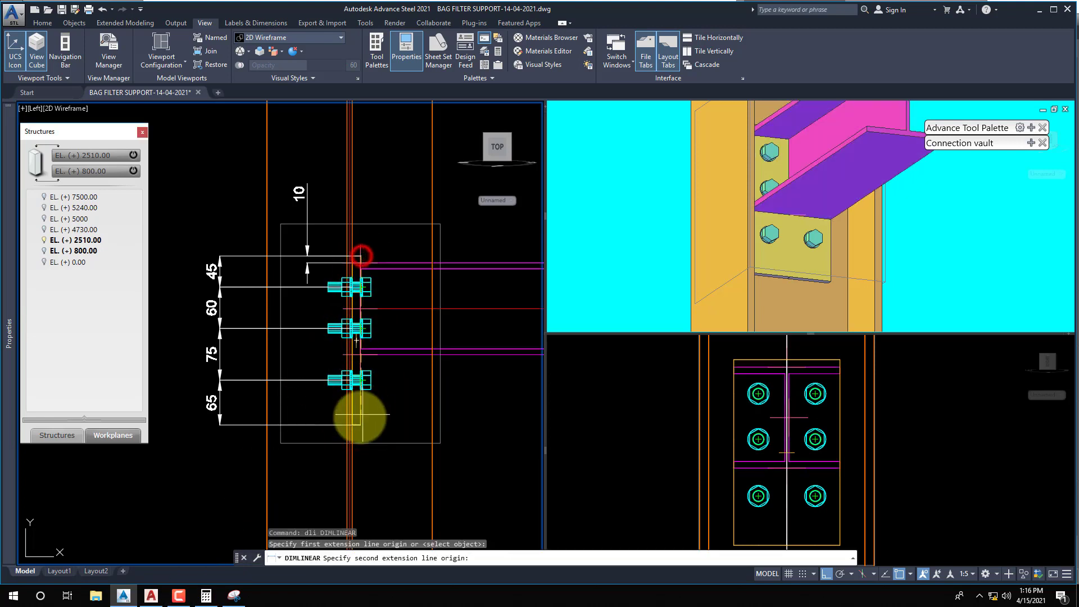
click(359, 425)
click(170, 399)
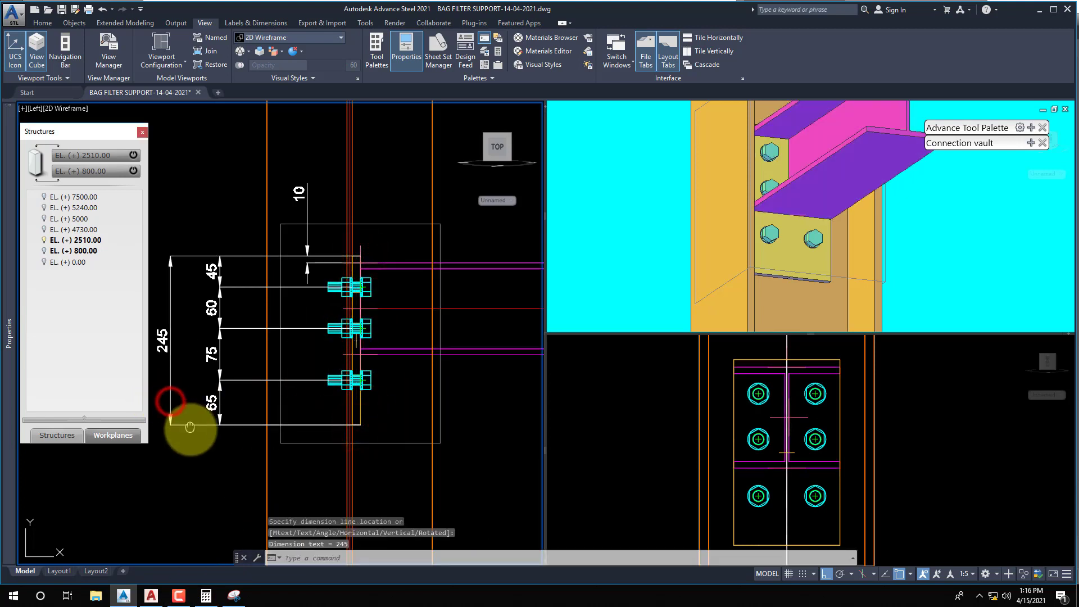
Switch to the AutoCAD drawing and place its window beside the model to compare the plate and bolt dimensions with Detail 7.
click(162, 594)
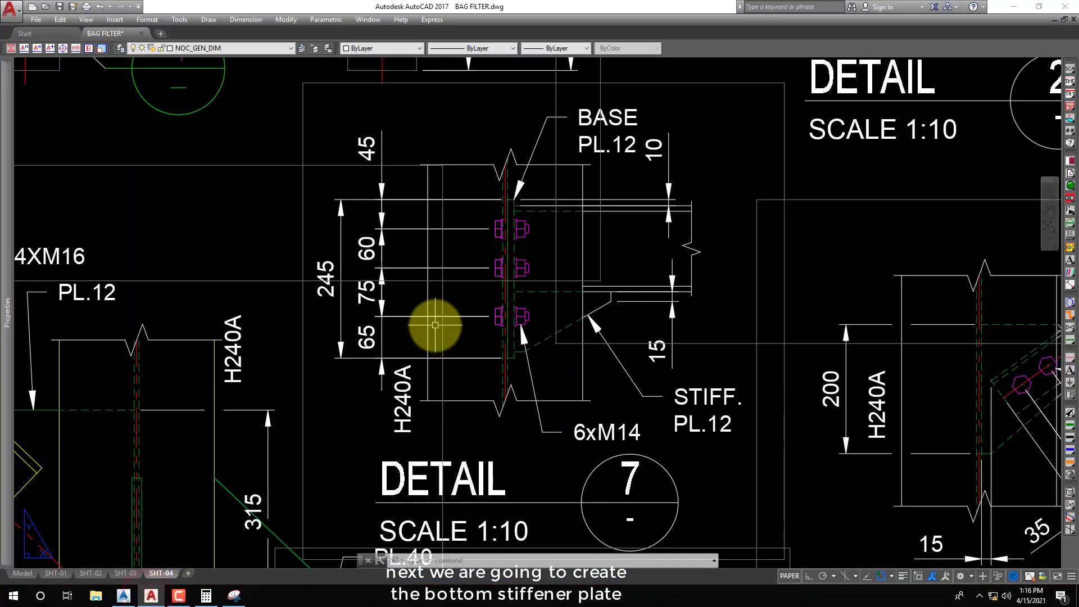
middle_drag(439, 332, 439, 335)
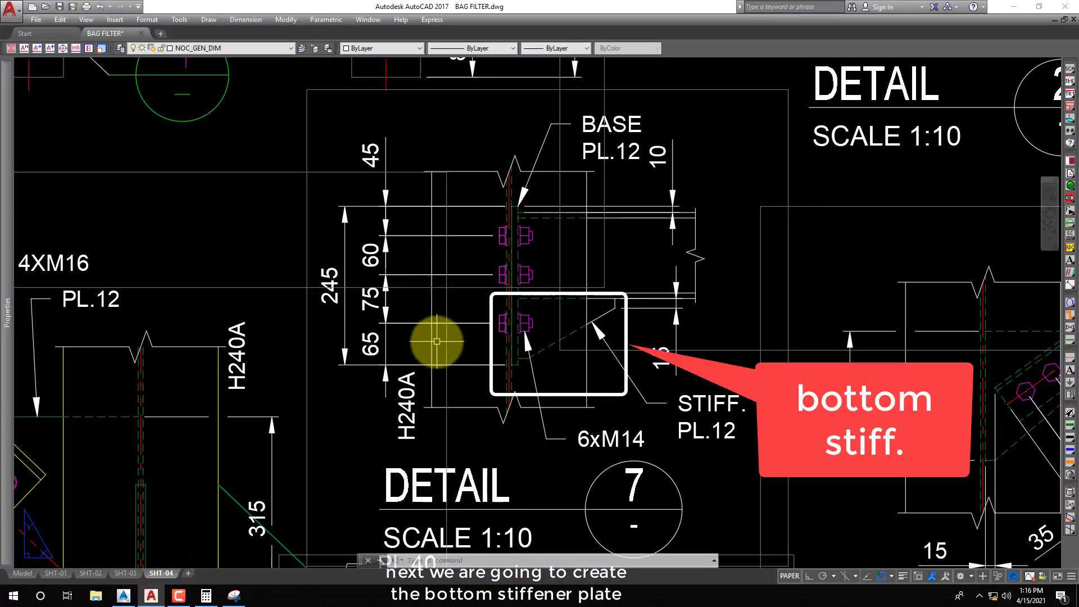
middle_drag(387, 317, 394, 332)
drag(559, 7, 832, 32)
scroll(794, 301, up, 2)
scroll(809, 312, up, 2)
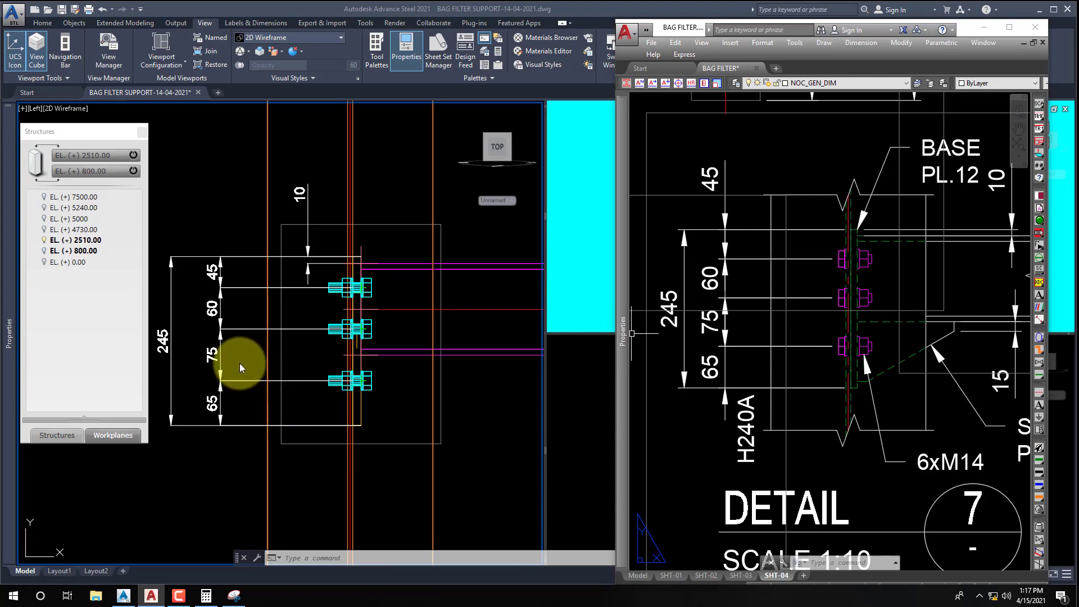
click(382, 386)
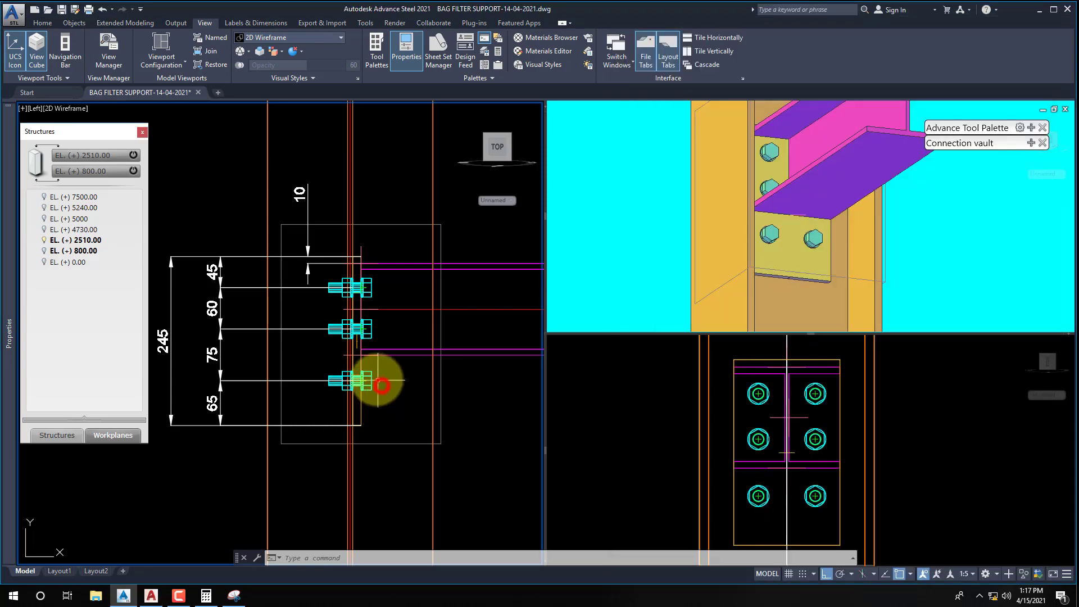
Open the Advance Joint Properties of the bottom bolt's connection, keeping the dialog clear of the 3D view of the joint.
scroll(350, 337, down, 3)
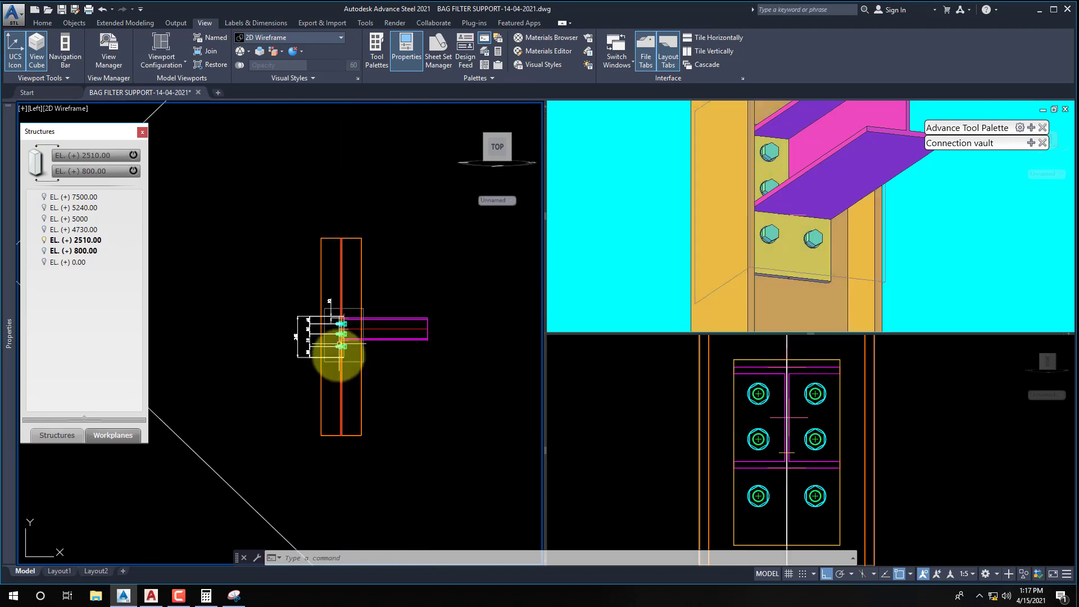
scroll(337, 350, up, 3)
middle_drag(349, 361, 412, 386)
click(377, 354)
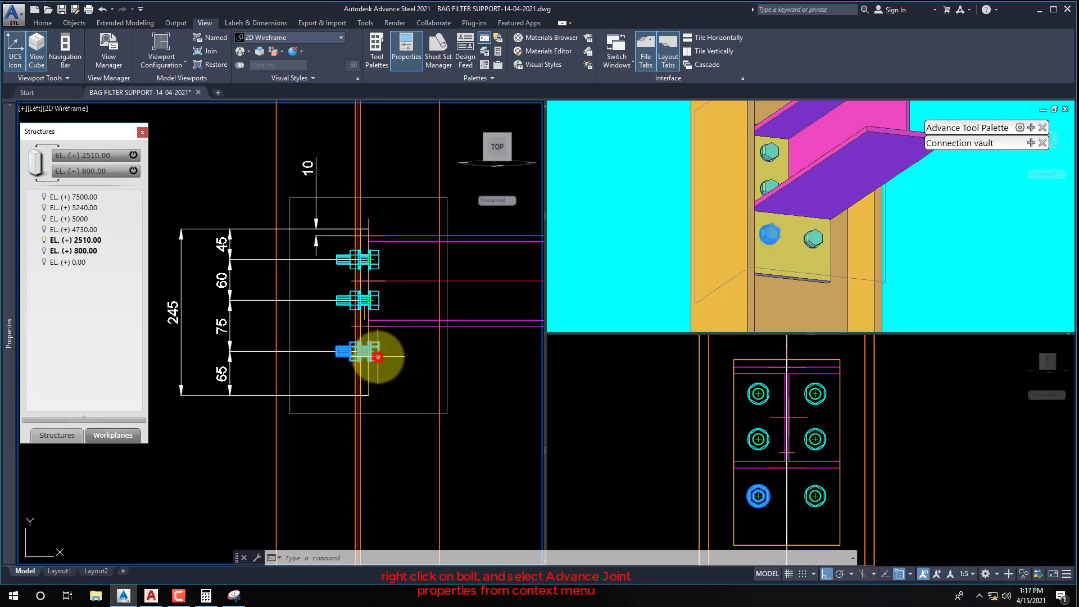
right_click(363, 354)
click(436, 389)
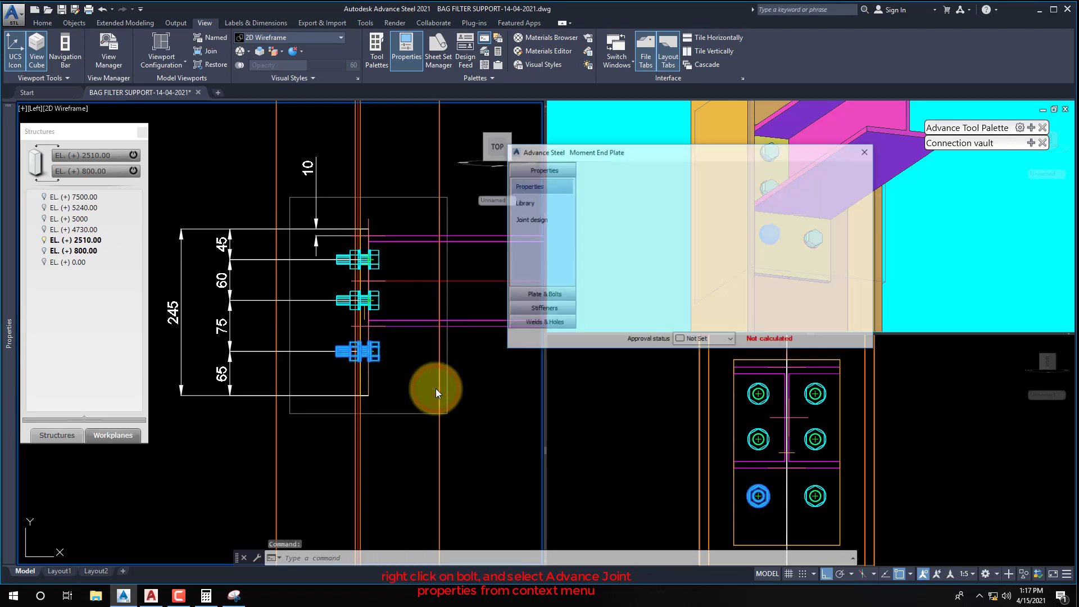
click(636, 429)
drag(705, 150, 430, 172)
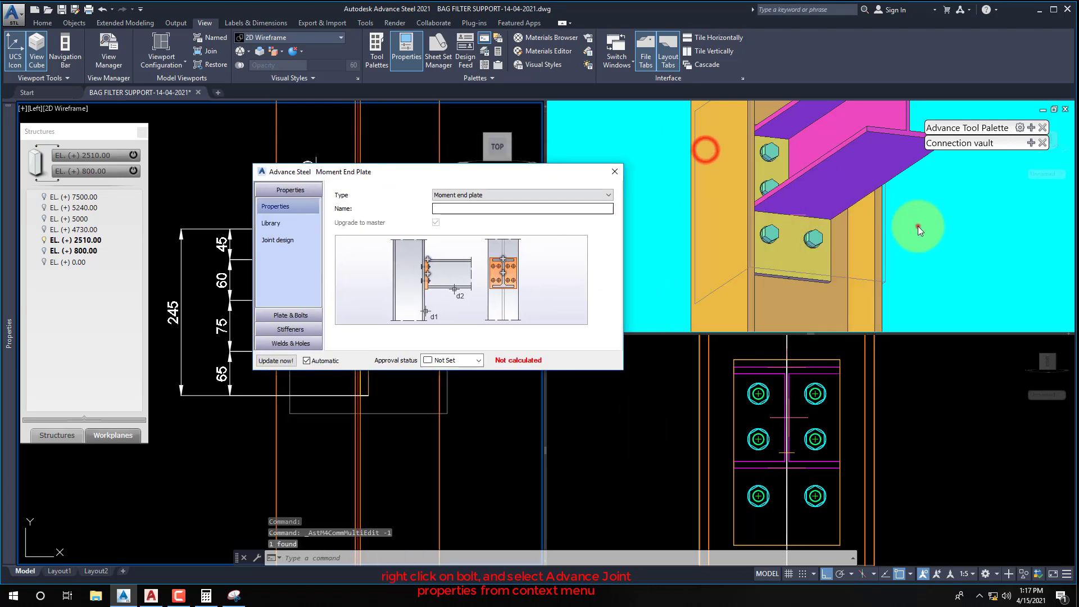
click(988, 268)
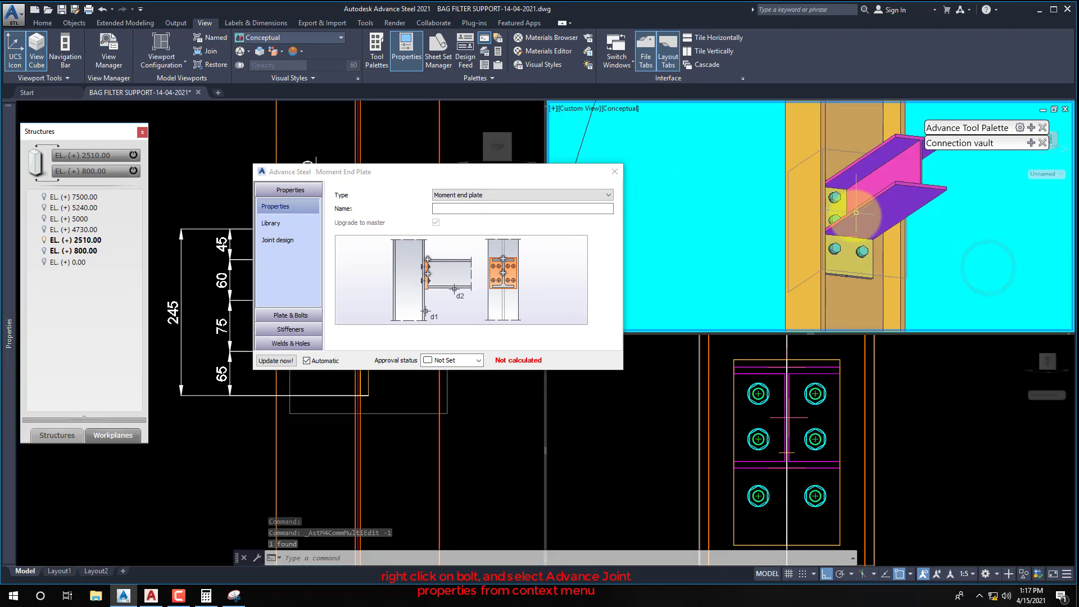
Look through the joint's plate, reinforcing, shim, web doubler and stiffener settings for the option that adds a plate under the beam.
mouse_move(884, 209)
shift+middle_down()
mouse_move(794, 253)
mouse_move(871, 205)
shift+middle_up()
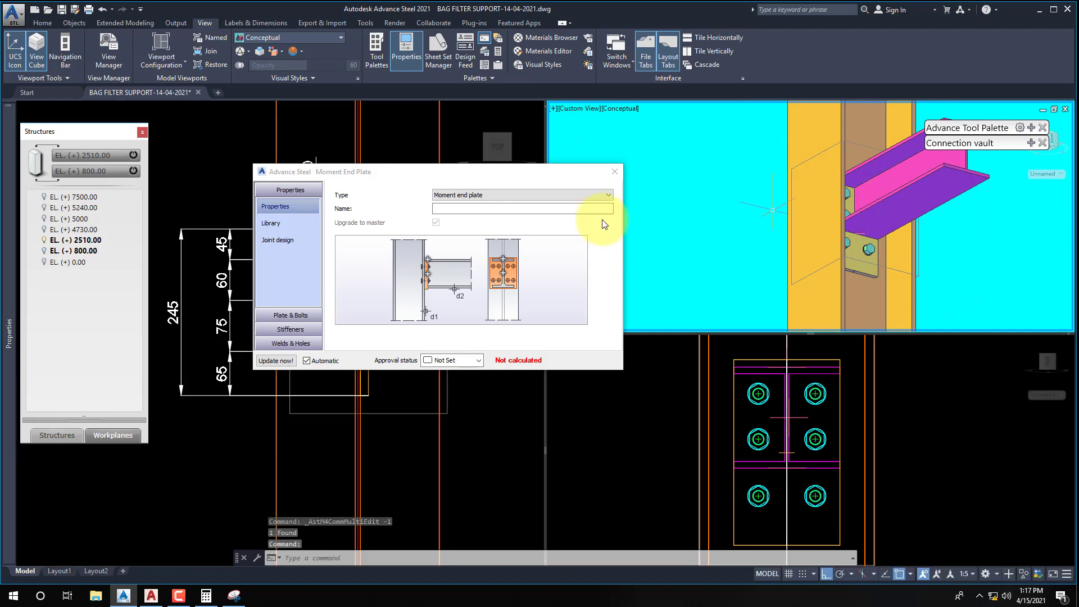
click(295, 328)
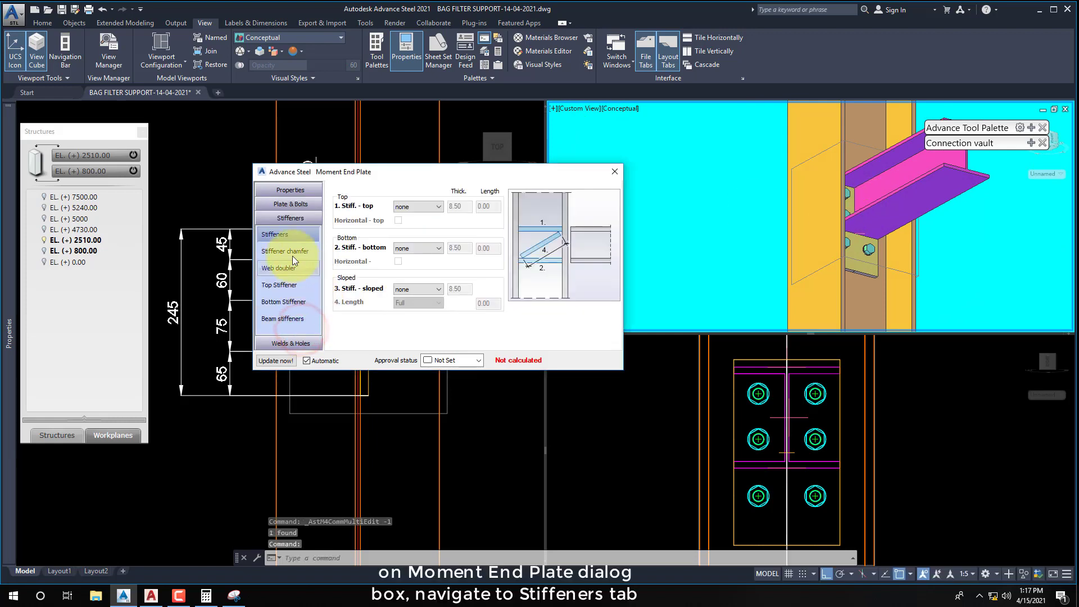
click(292, 203)
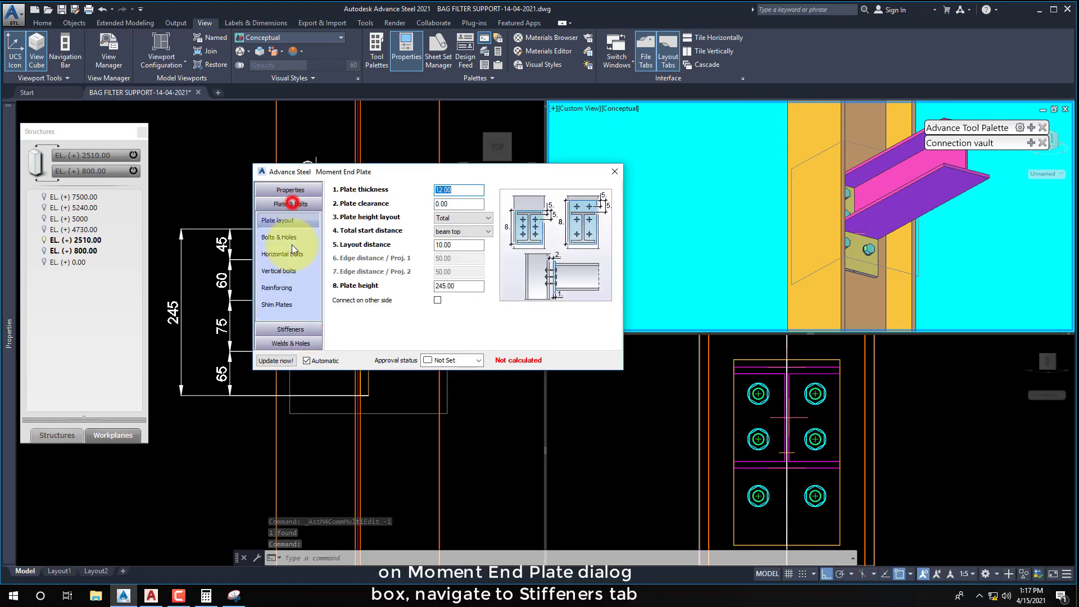
click(279, 289)
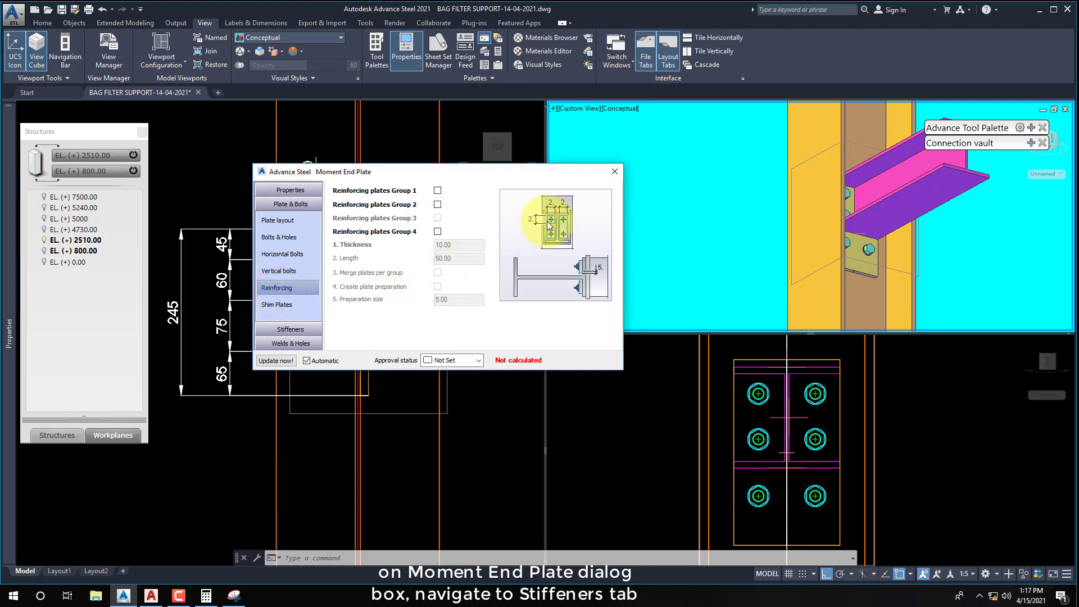
click(277, 306)
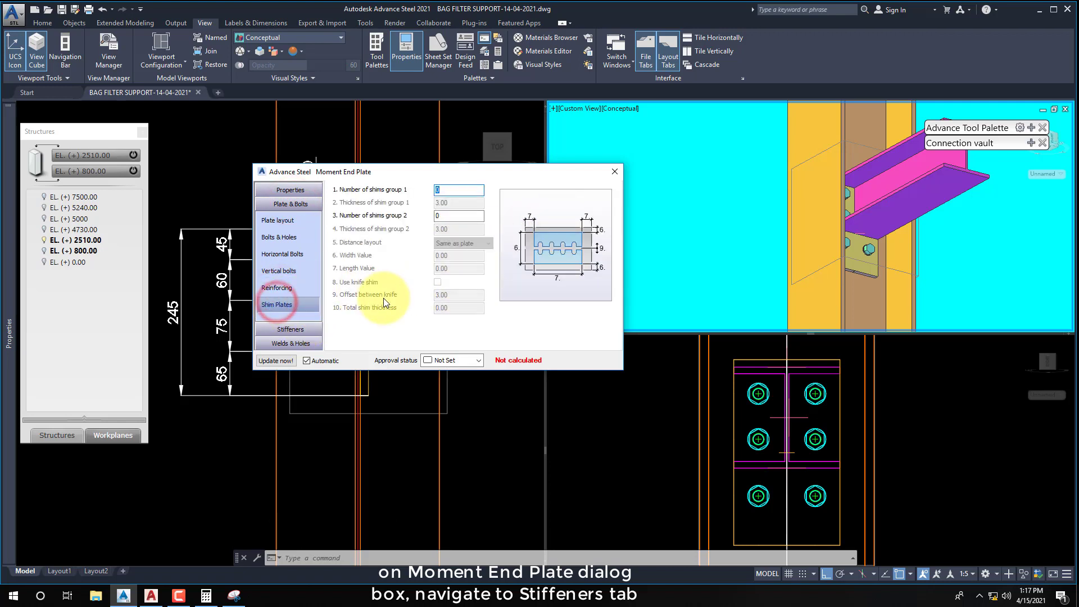
click(295, 329)
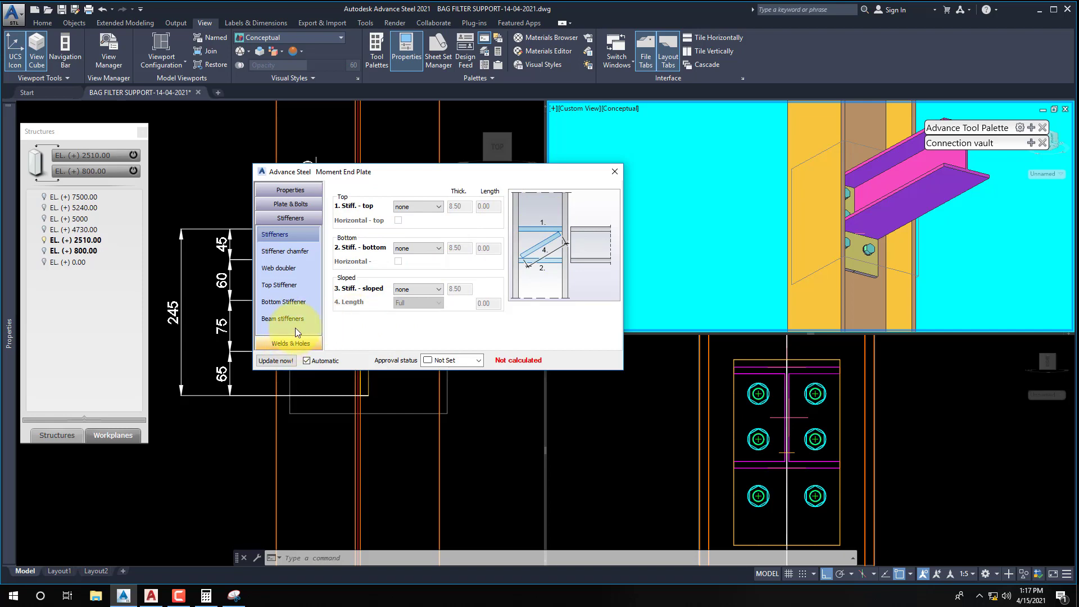
click(285, 250)
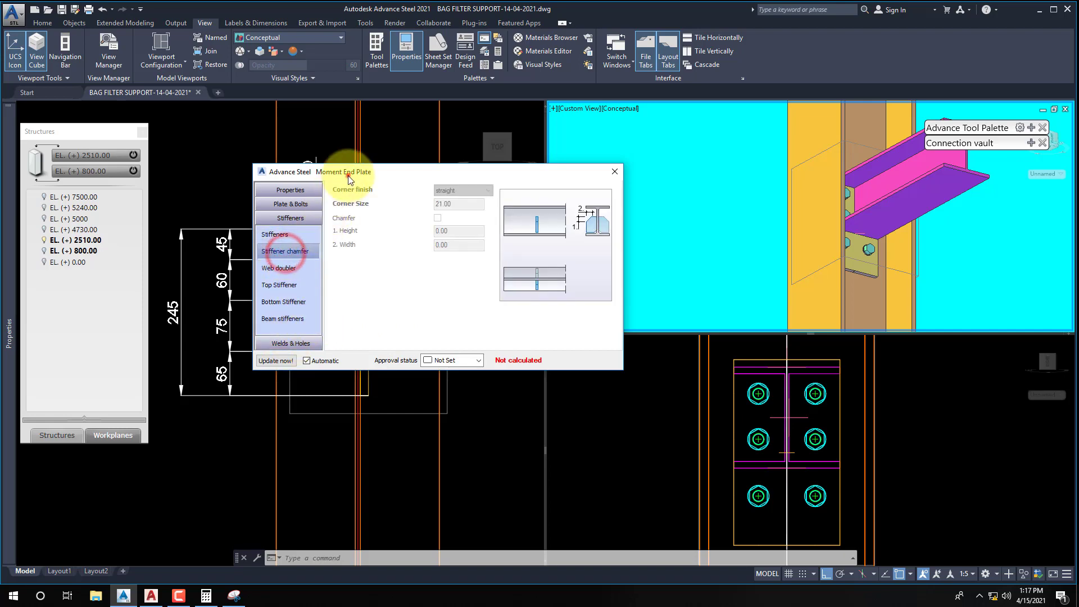
drag(348, 176, 519, 331)
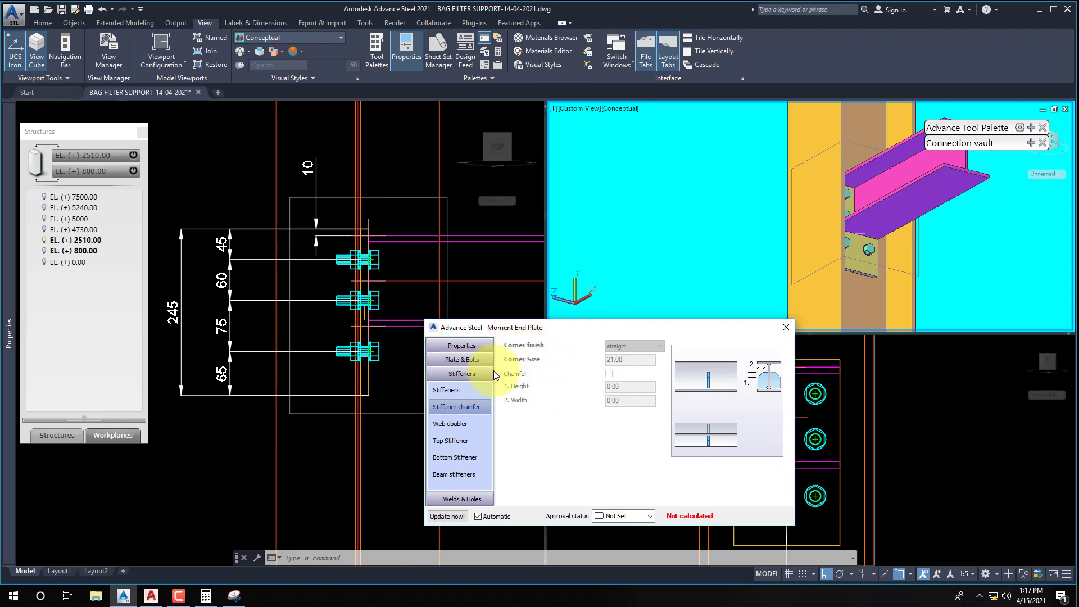
click(453, 424)
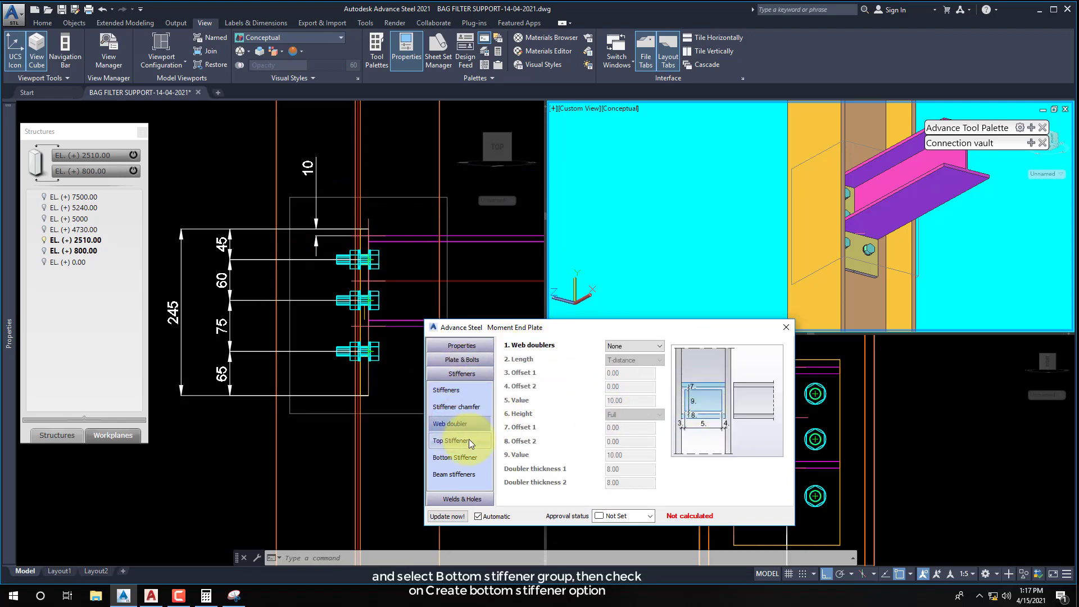
click(469, 439)
Enable the bottom stiffener for the joint and keep the dialog clear of the stiffener in the side view.
click(453, 456)
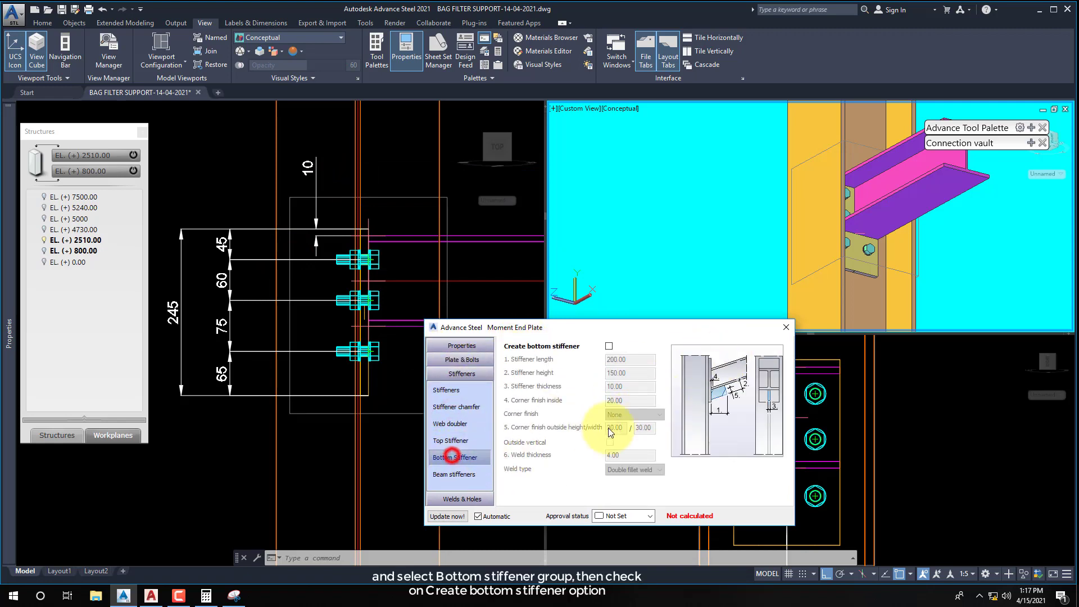
click(608, 346)
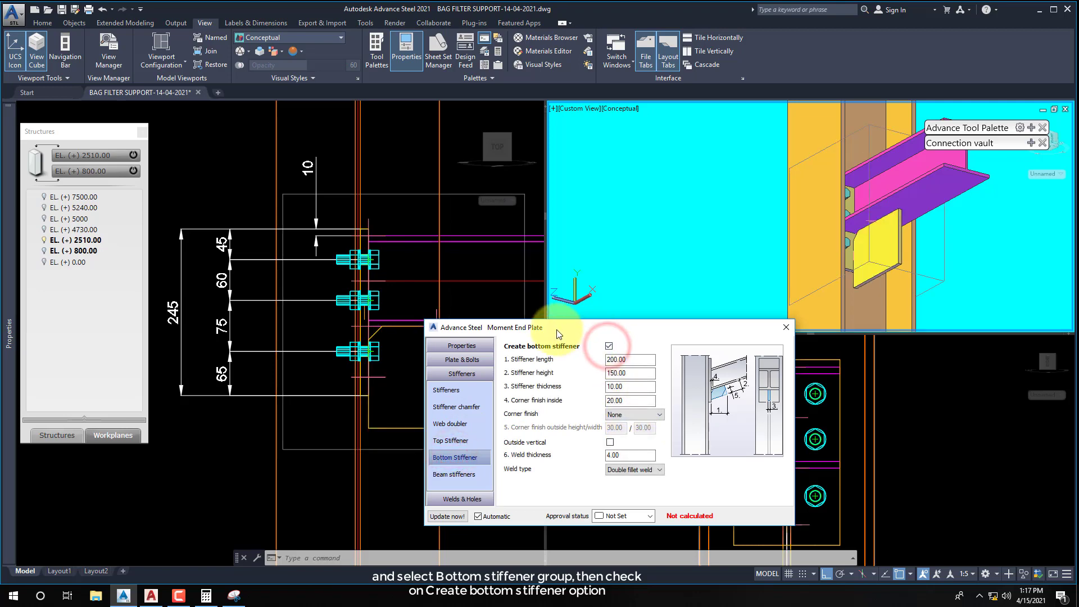
drag(556, 332, 507, 118)
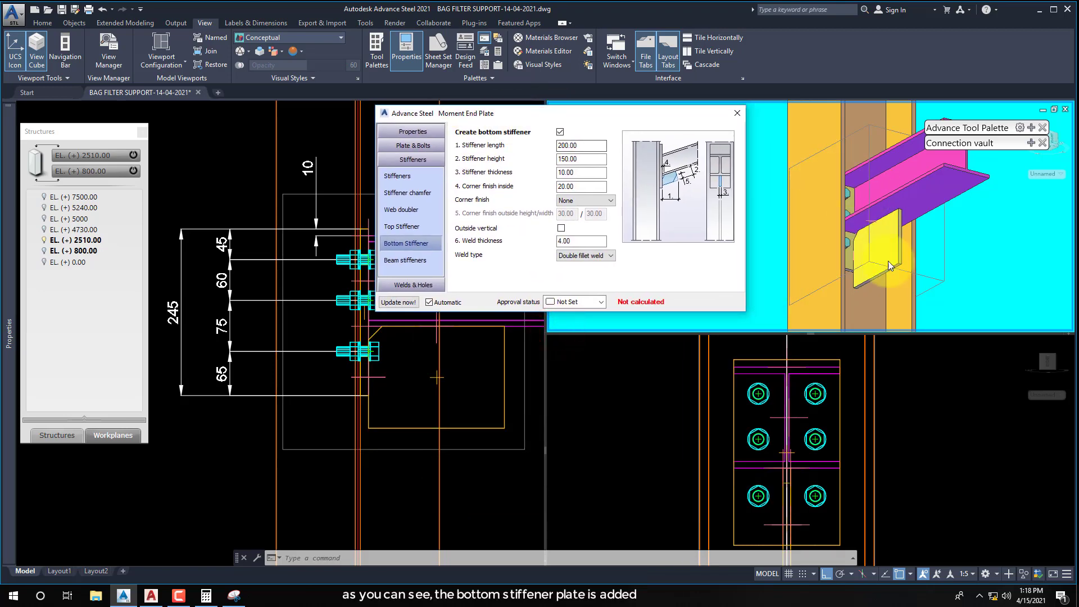
click(393, 390)
mouse_move(397, 381)
middle_down()
mouse_move(339, 417)
mouse_move(315, 416)
middle_up()
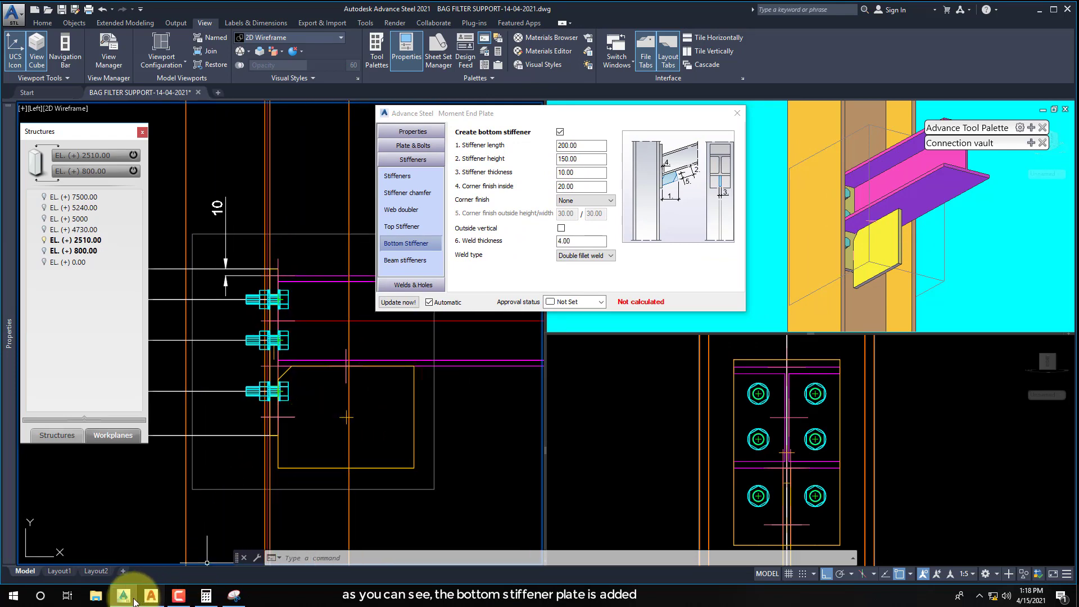
Switch to the AutoCAD drawing and dimension the stiffener's horizontal length in Detail 7, from the end plate to its outer tip.
click(151, 595)
scroll(790, 368, down, 2)
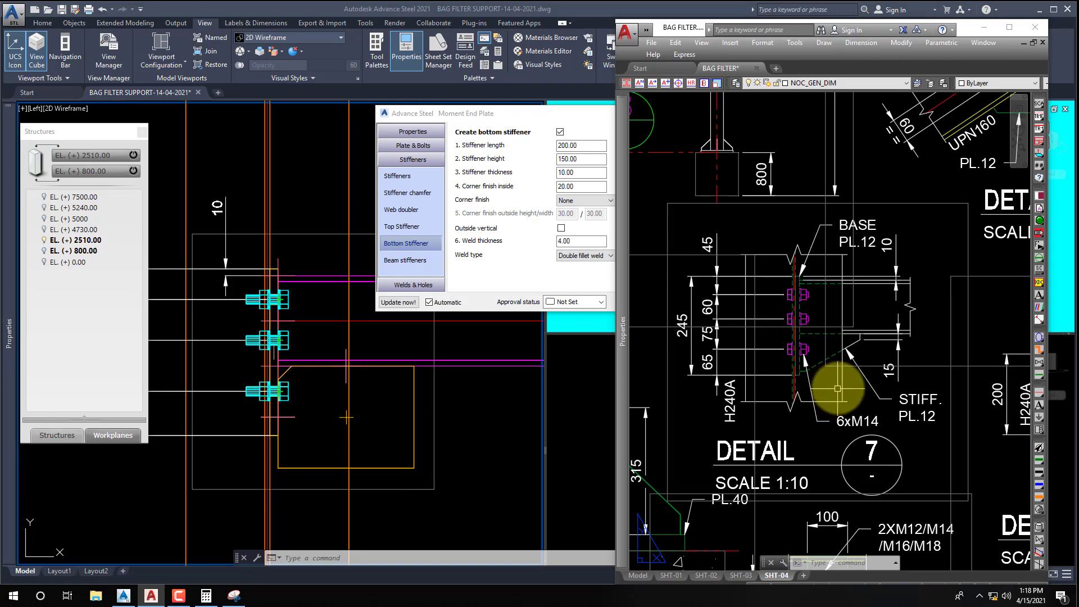
scroll(826, 395, up, 2)
scroll(822, 395, down, 1)
scroll(821, 395, up, 3)
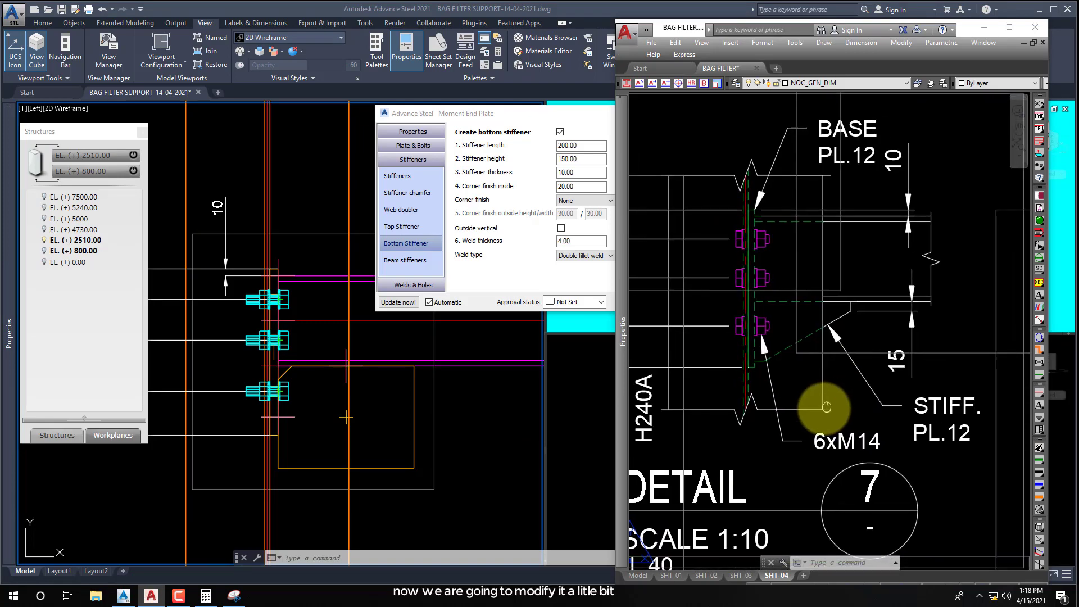
double_click(834, 391)
text(dli)
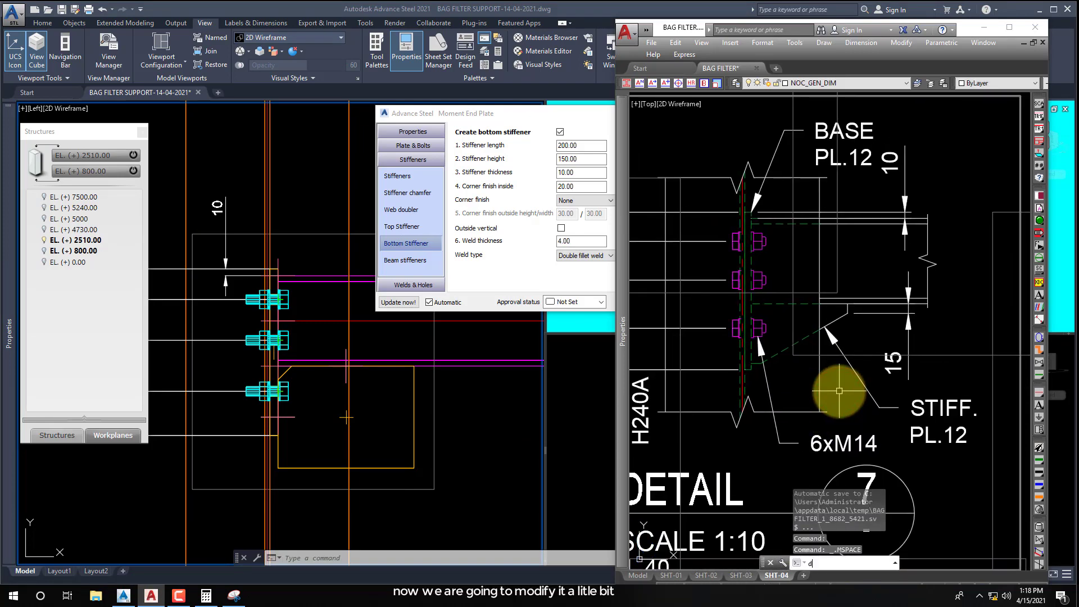
key(Return)
click(751, 364)
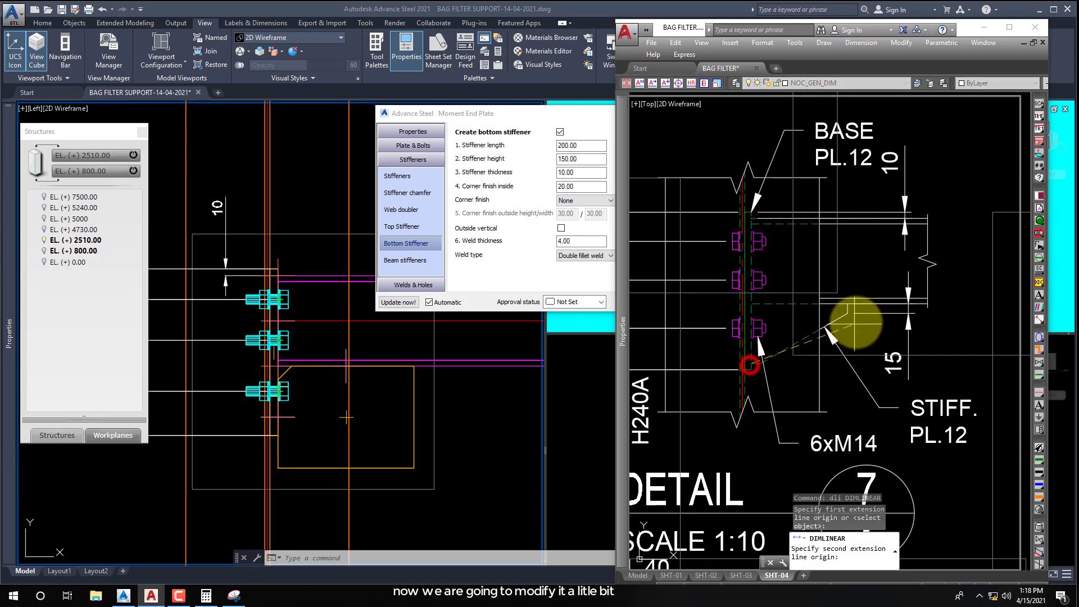
click(847, 313)
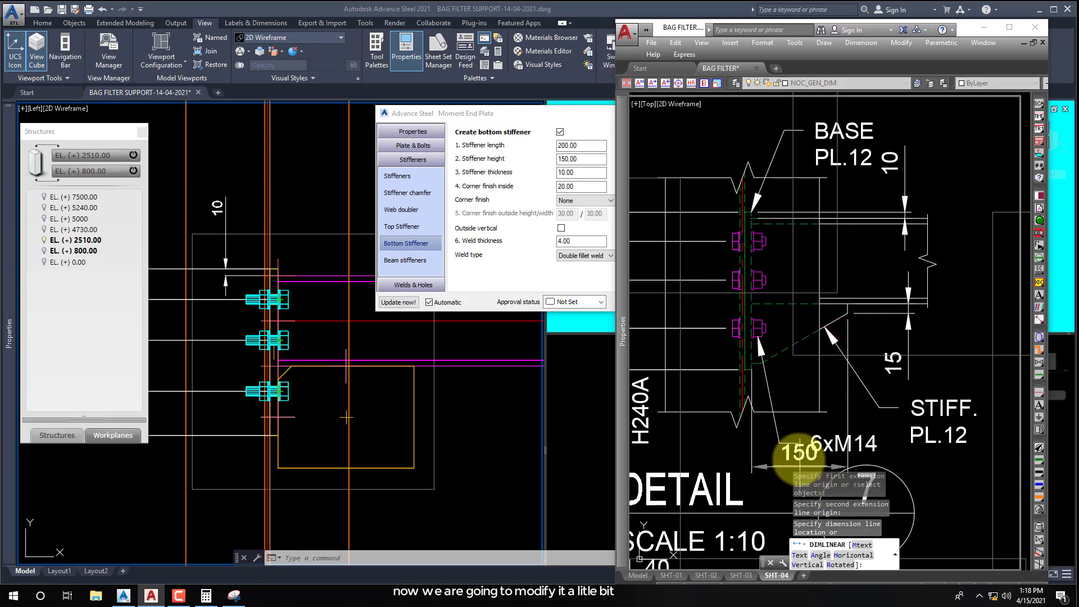
scroll(806, 433, down, 3)
click(815, 399)
scroll(814, 399, up, 3)
Try to dimension the stiffener's vertical height in Detail 7, outside the existing 15 dimension.
key(Return)
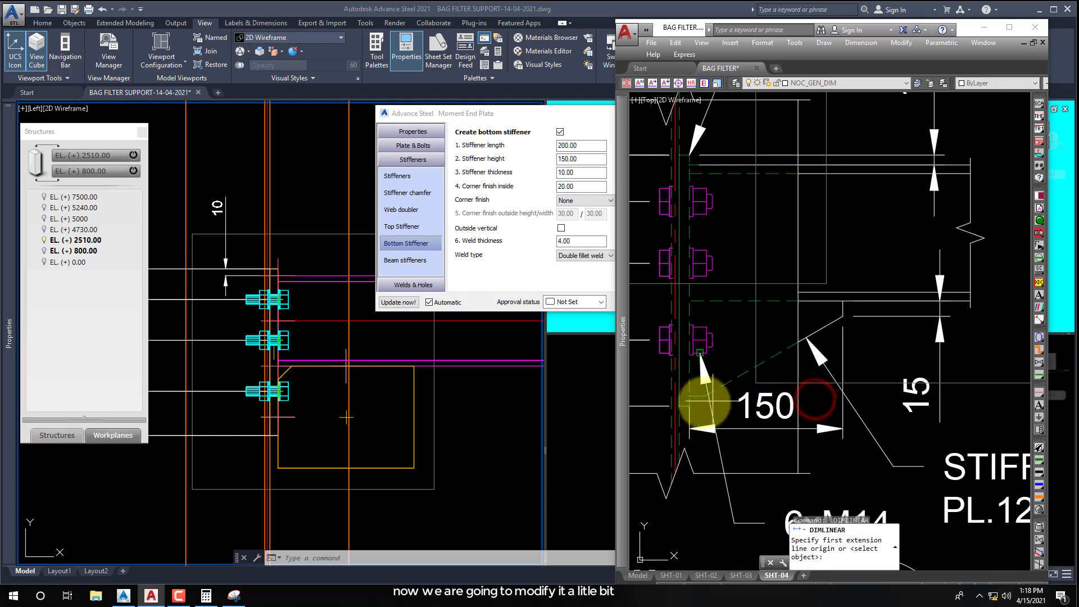
click(699, 397)
click(867, 304)
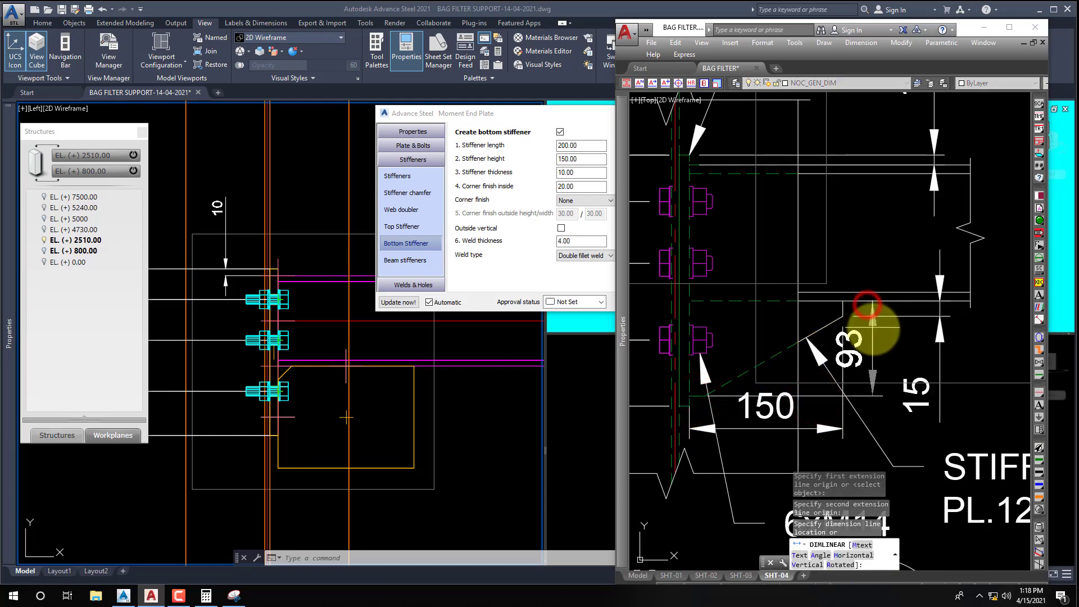
scroll(818, 320, down, 3)
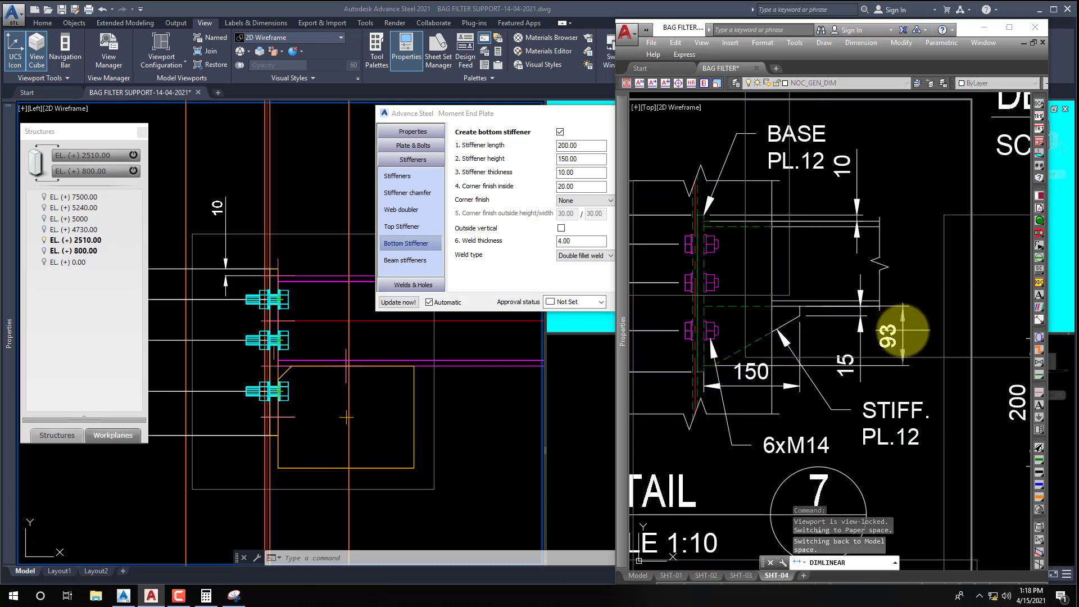
click(902, 332)
scroll(814, 304, down, 1)
scroll(807, 332, up, 4)
Dimension the vertical gap between the stiffener's lower corner and the end plate's bottom edge in Detail 7.
key(Return)
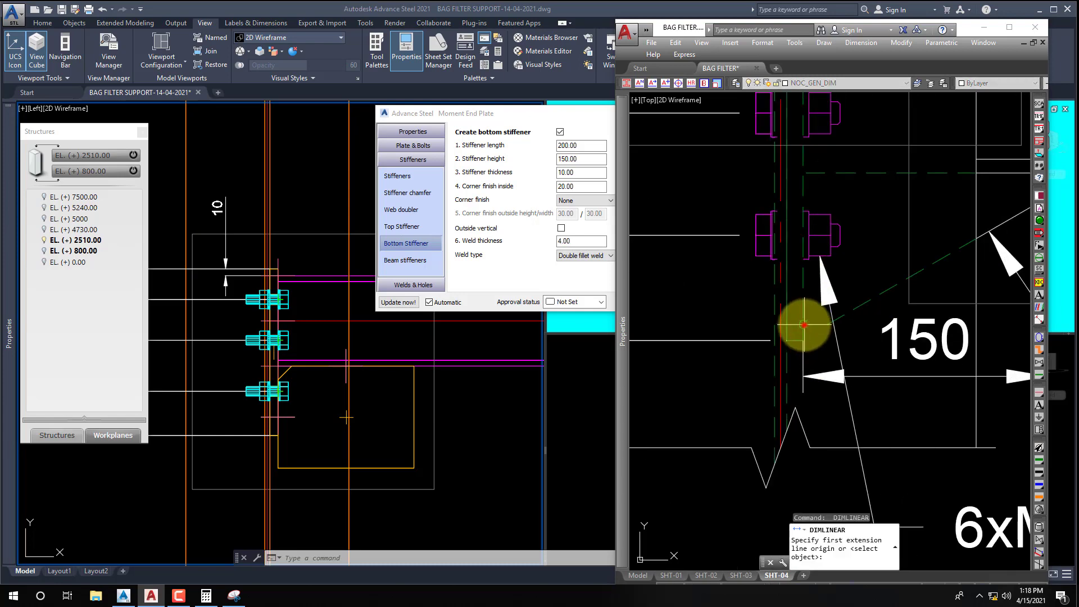
click(804, 324)
click(803, 340)
scroll(741, 328, down, 1)
click(713, 328)
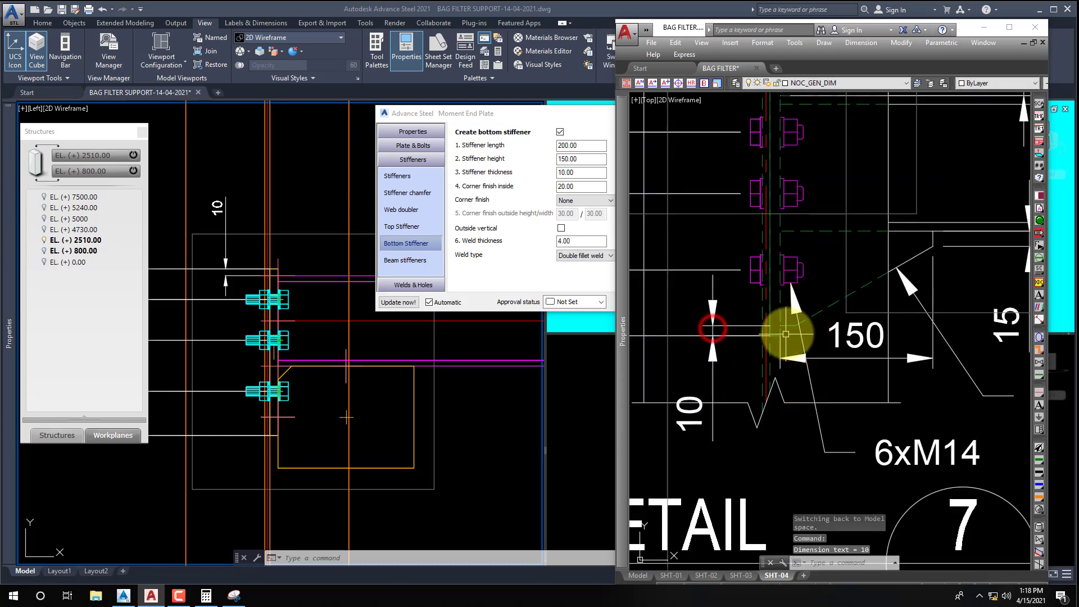
Dimension the stiffener's overall height from its lower corner to the beam's bottom flange, outside the existing 15 dimension.
key(Return)
scroll(784, 329, down, 3)
scroll(865, 303, up, 5)
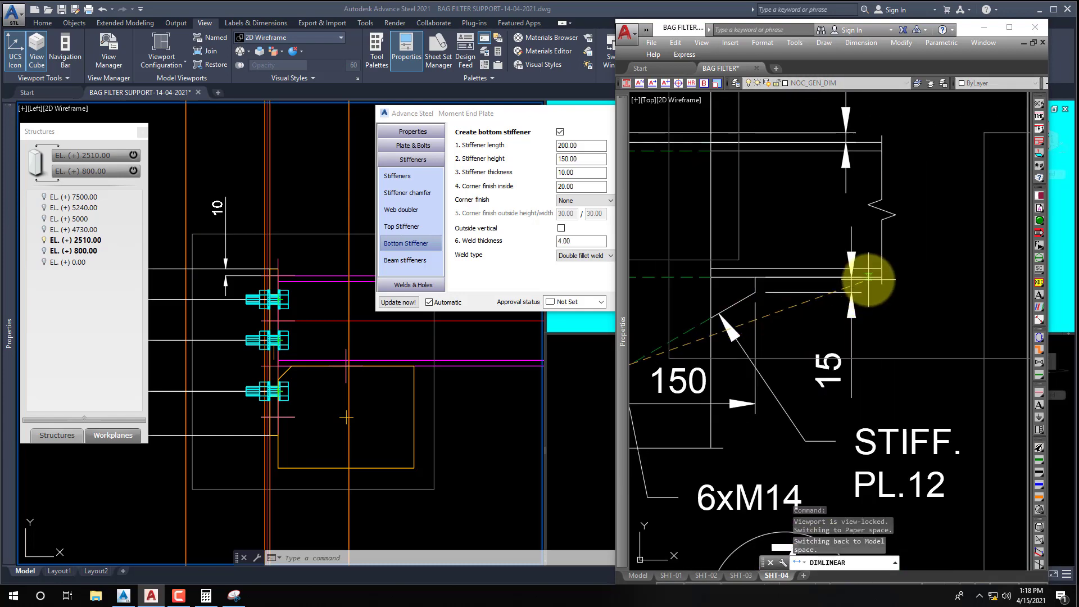
click(868, 279)
click(930, 301)
scroll(900, 325, down, 2)
middle_drag(877, 341, 903, 343)
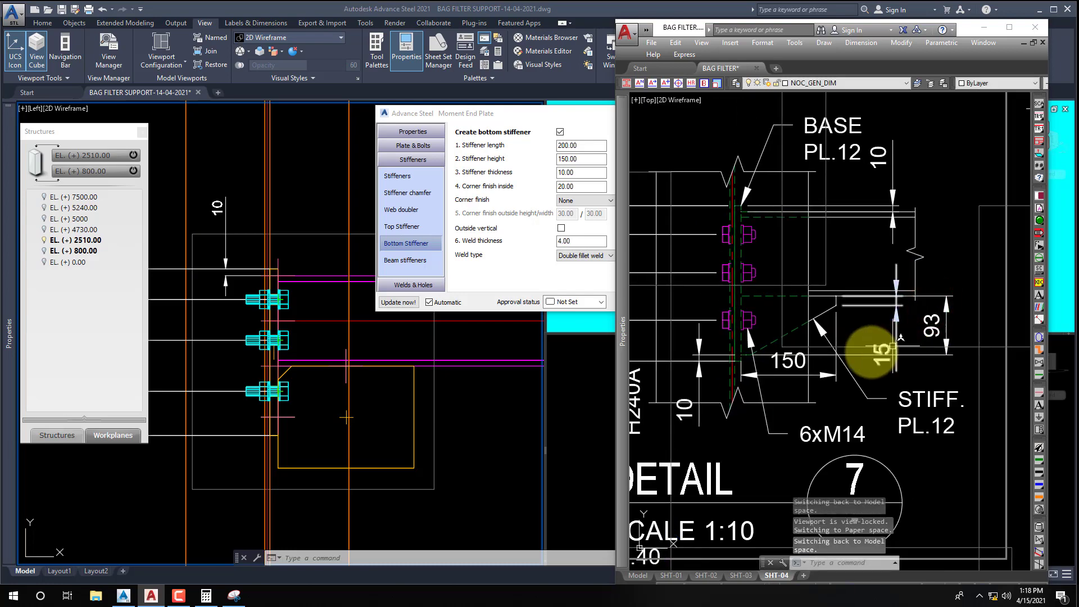
Return to the Advance Steel model and set the bottom stiffener's length to 150.
click(506, 115)
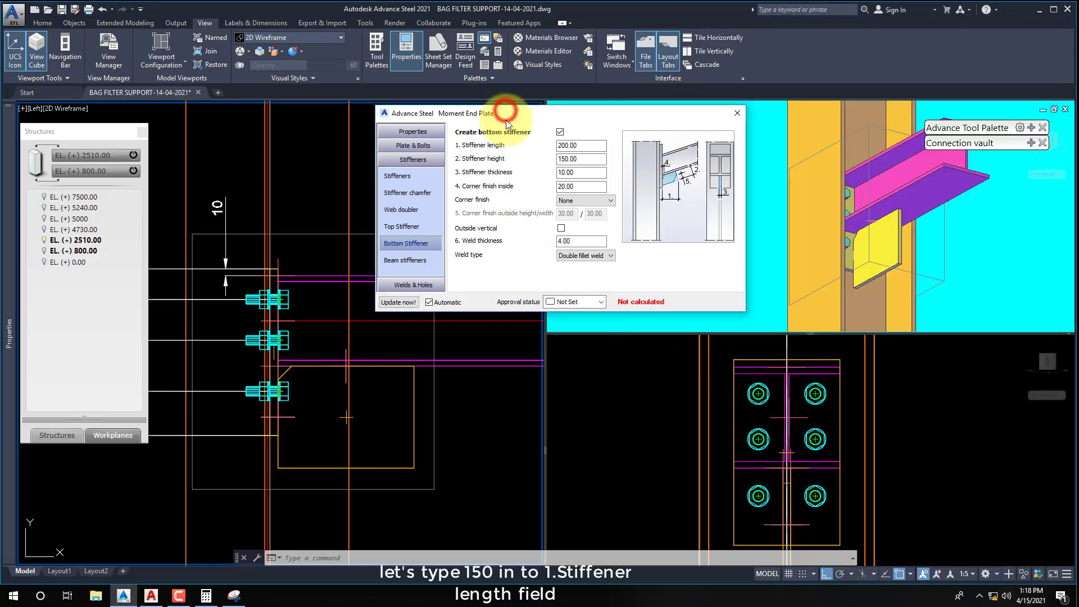
drag(505, 120, 663, 144)
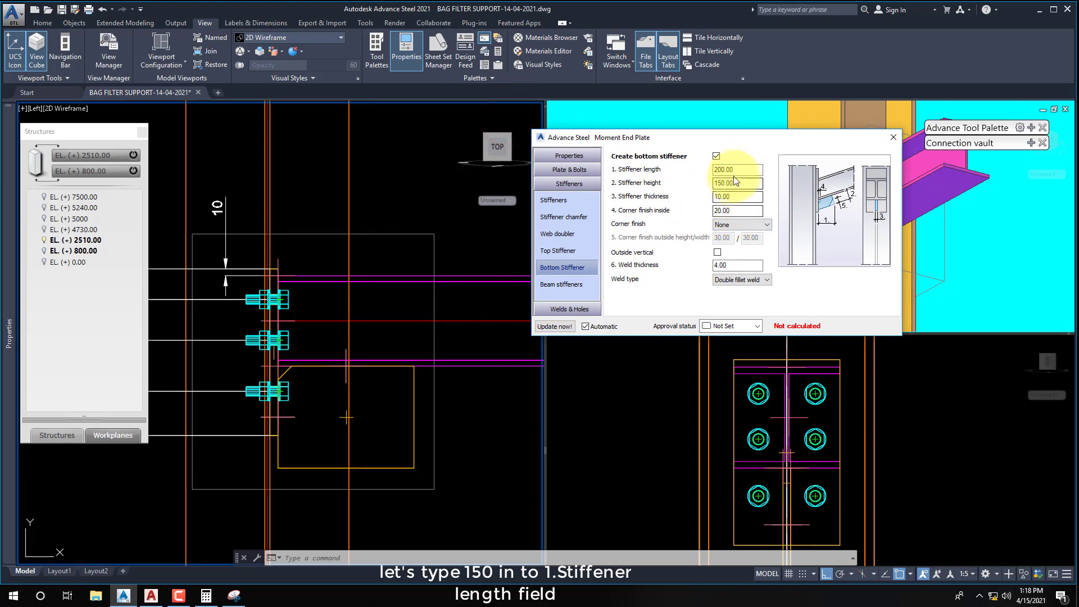
drag(739, 168, 710, 166)
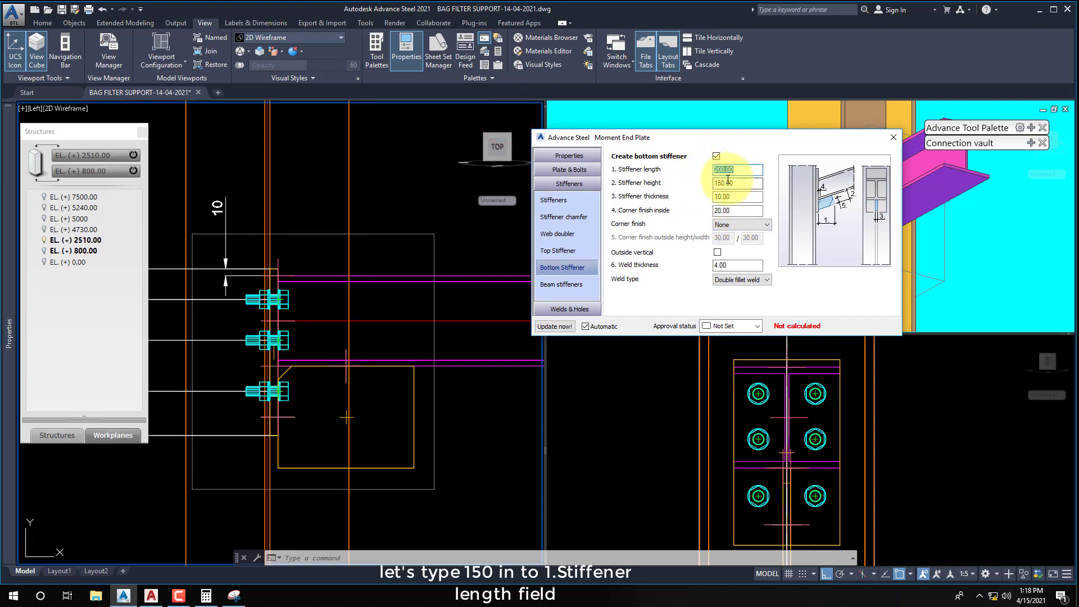
drag(735, 170, 687, 170)
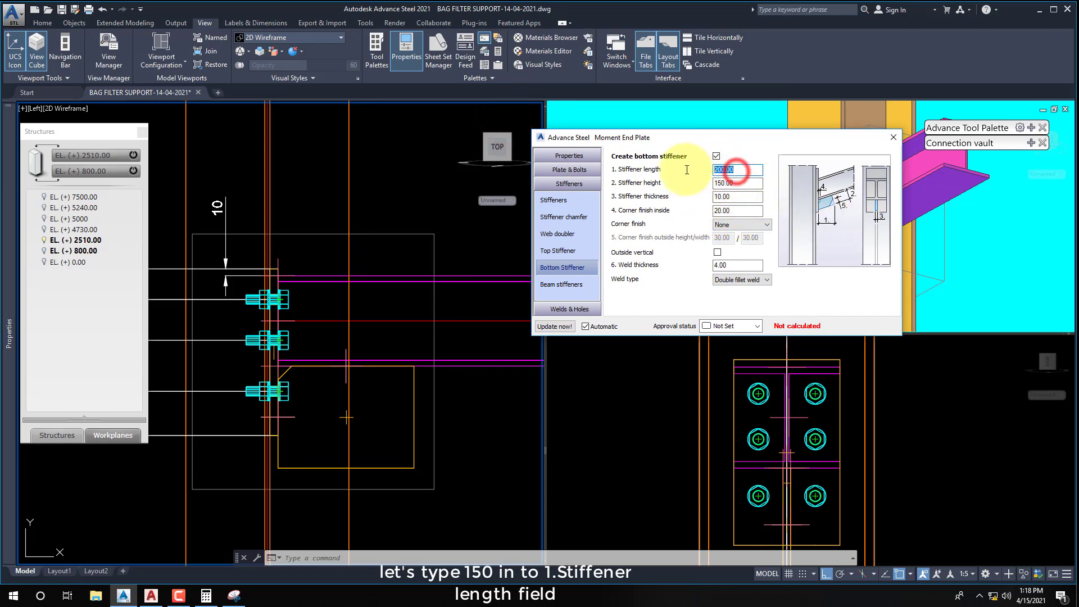
text(150)
key(Return)
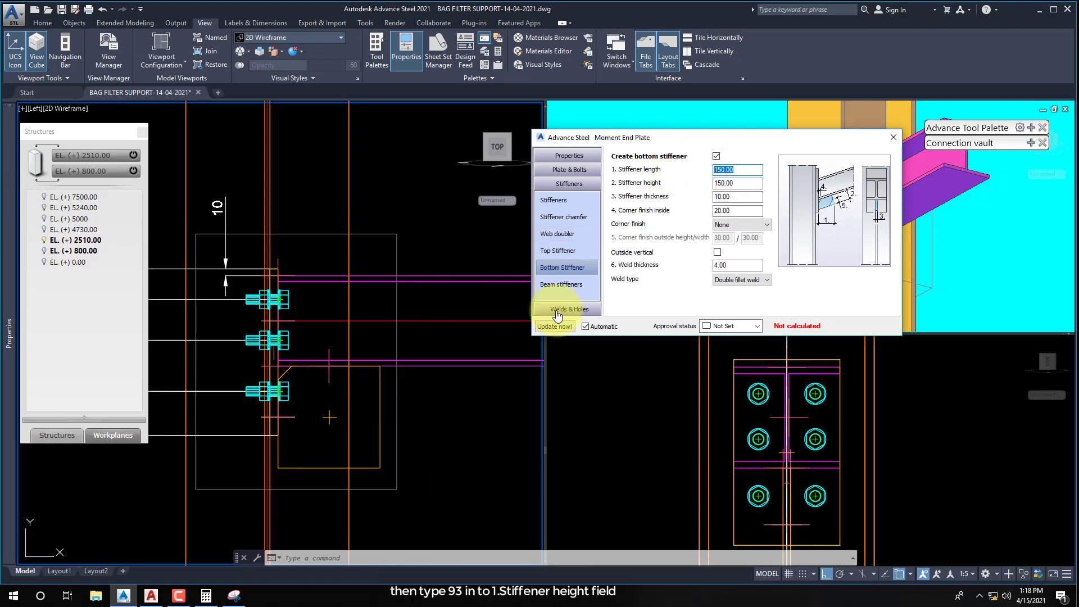
Set the bottom stiffener's height to 93 and check its outline against the end plate in the side view.
drag(736, 183, 676, 188)
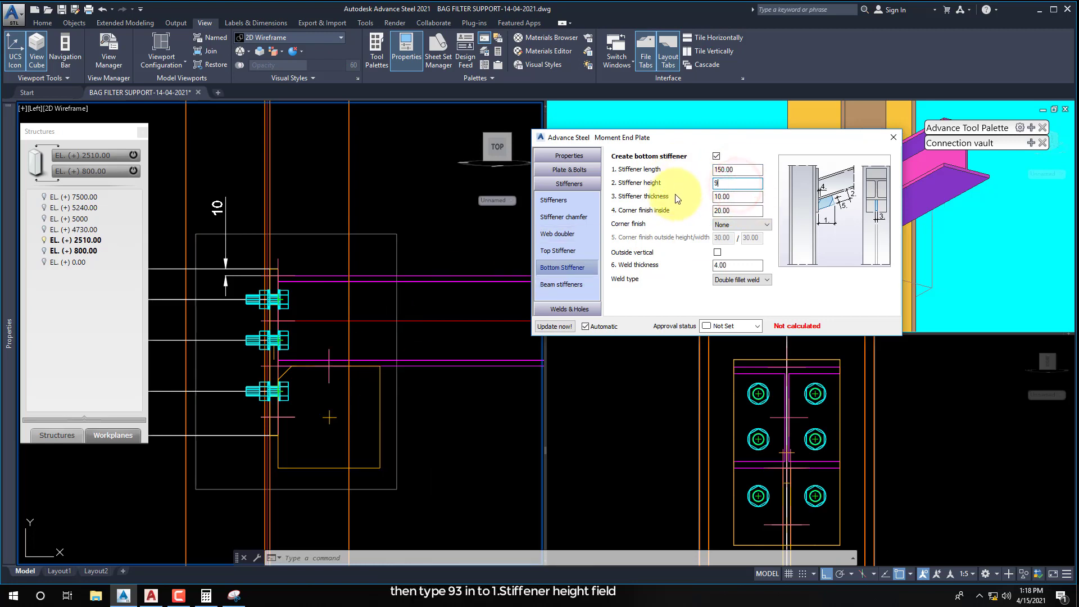
key(Return)
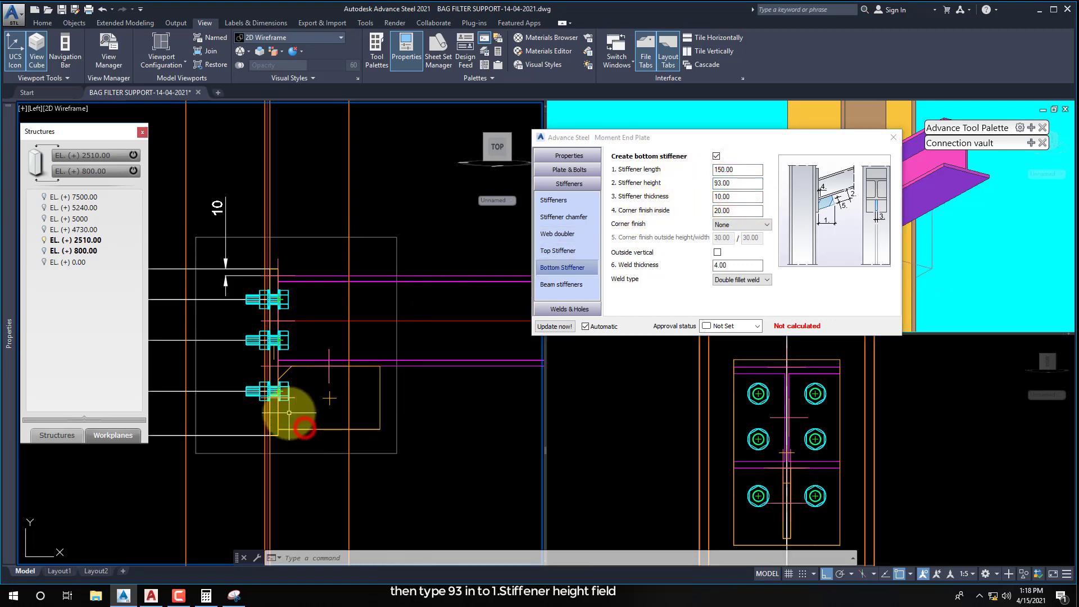
mouse_move(288, 409)
middle_down()
mouse_move(356, 429)
mouse_move(381, 422)
middle_up()
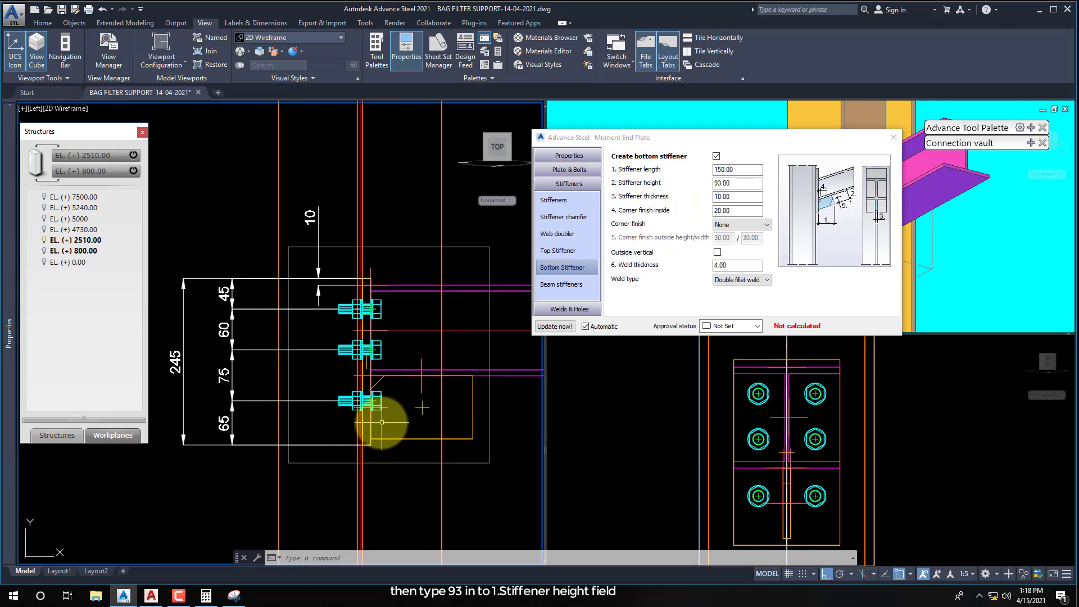
double_click(732, 183)
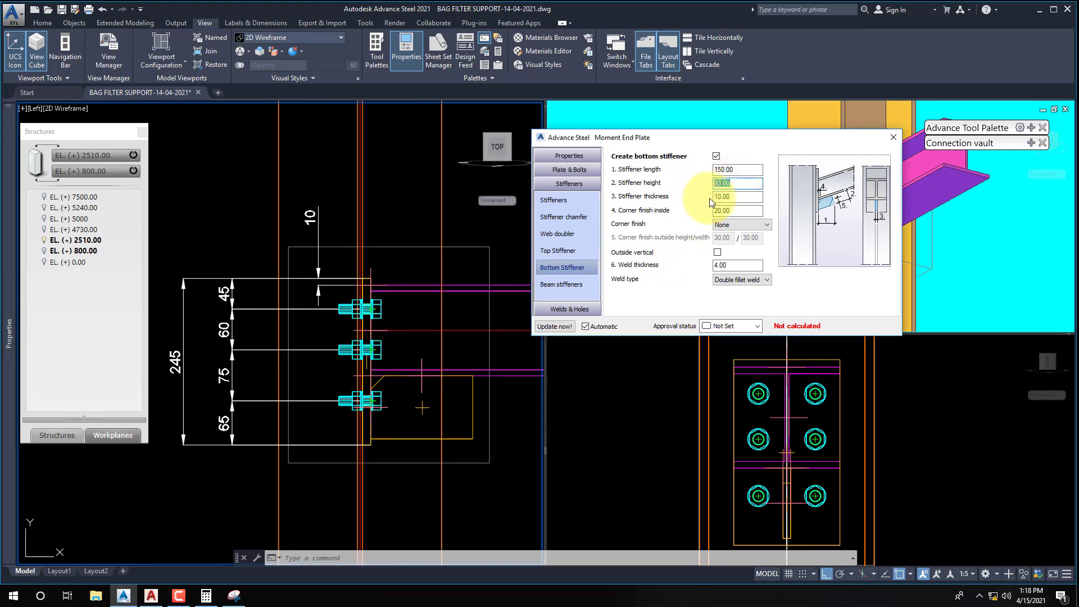
click(716, 210)
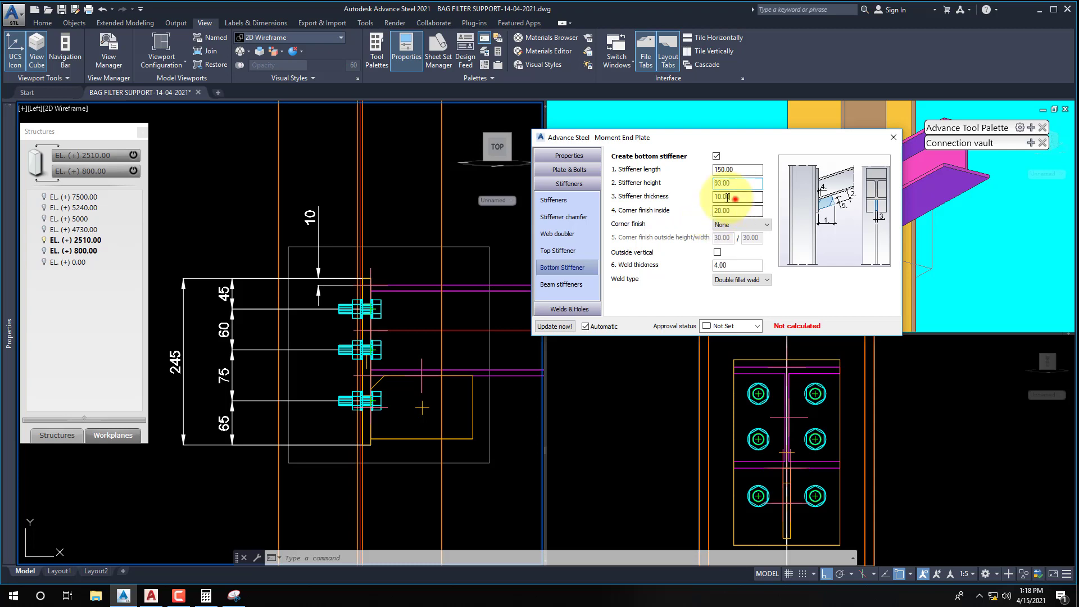
Set the bottom stiffener's inside corner finish to 15.
click(731, 196)
click(733, 211)
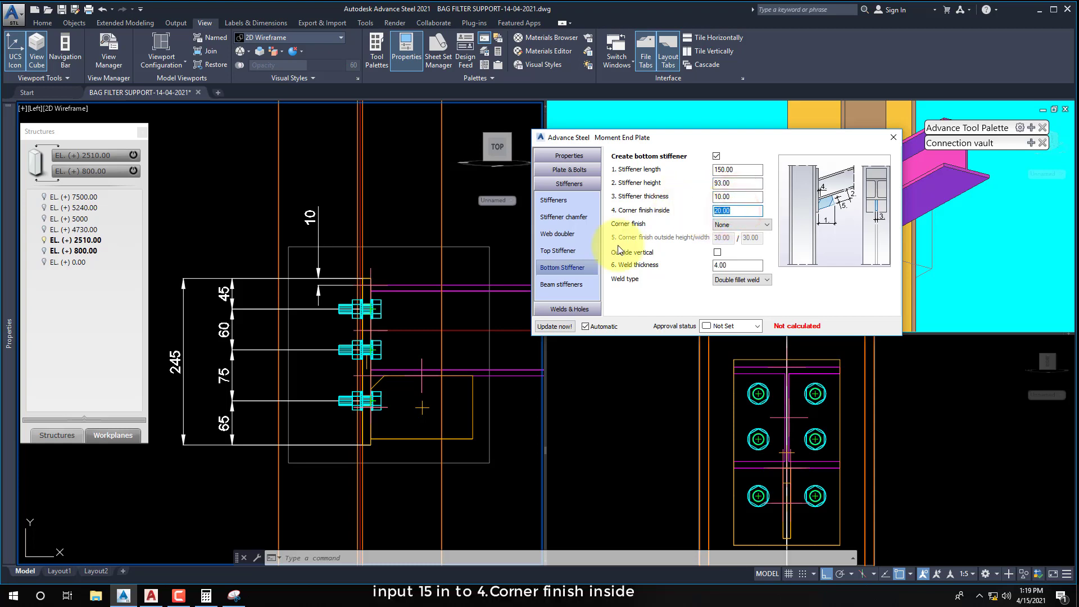
scroll(392, 388, up, 2)
middle_drag(391, 396, 349, 364)
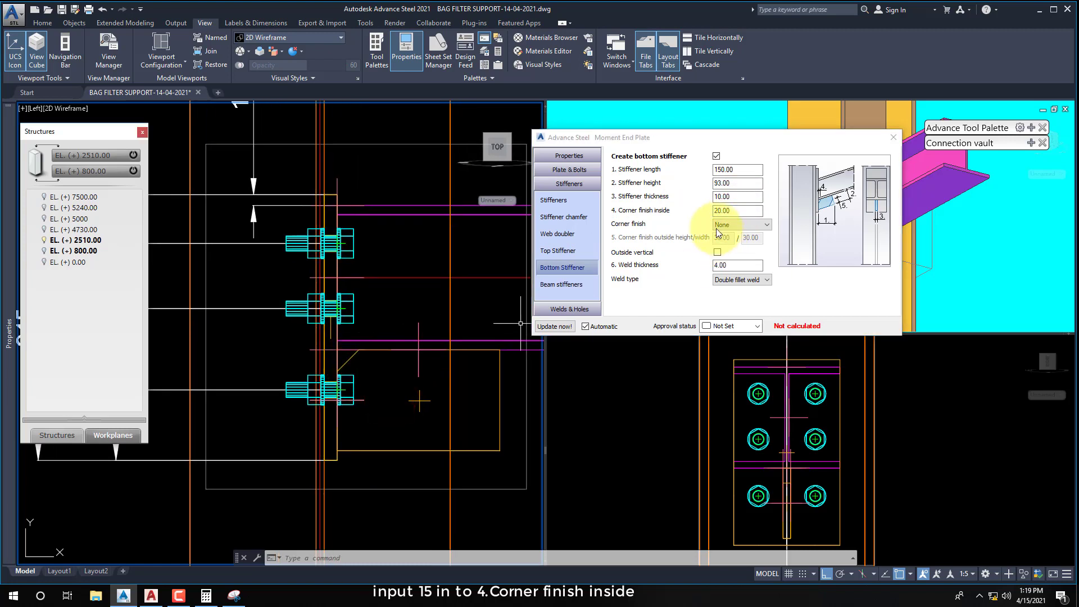
click(730, 209)
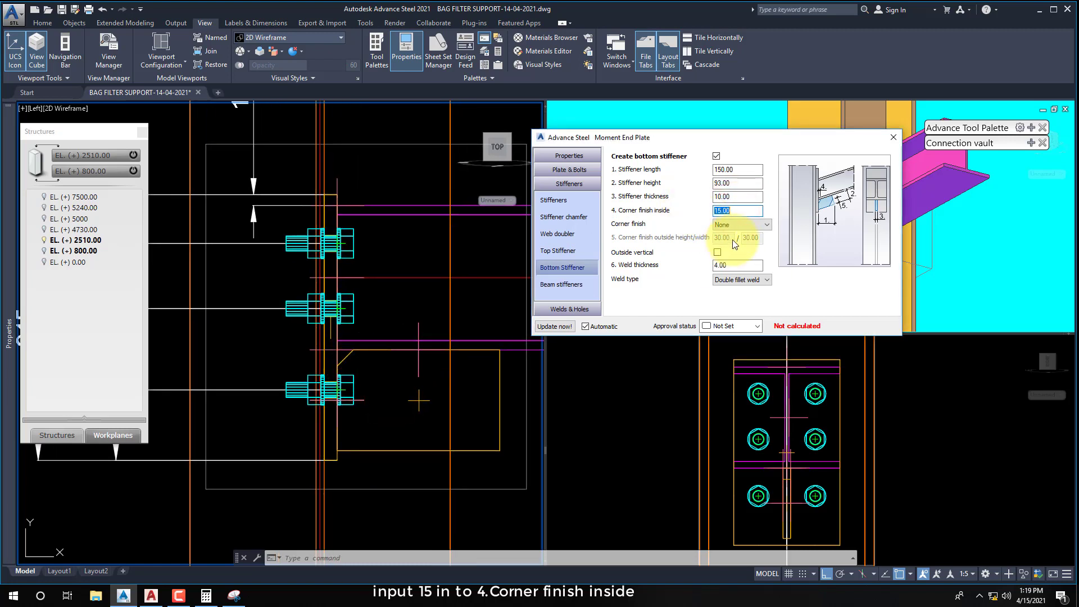
Give the bottom stiffener an Asymmetric outside corner finish.
click(737, 223)
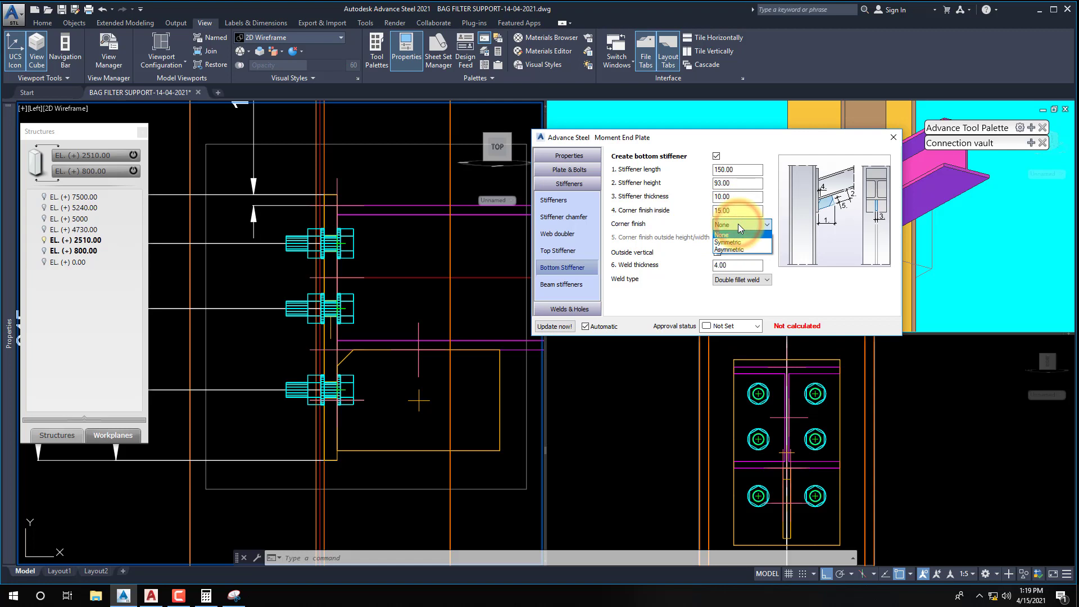
click(618, 230)
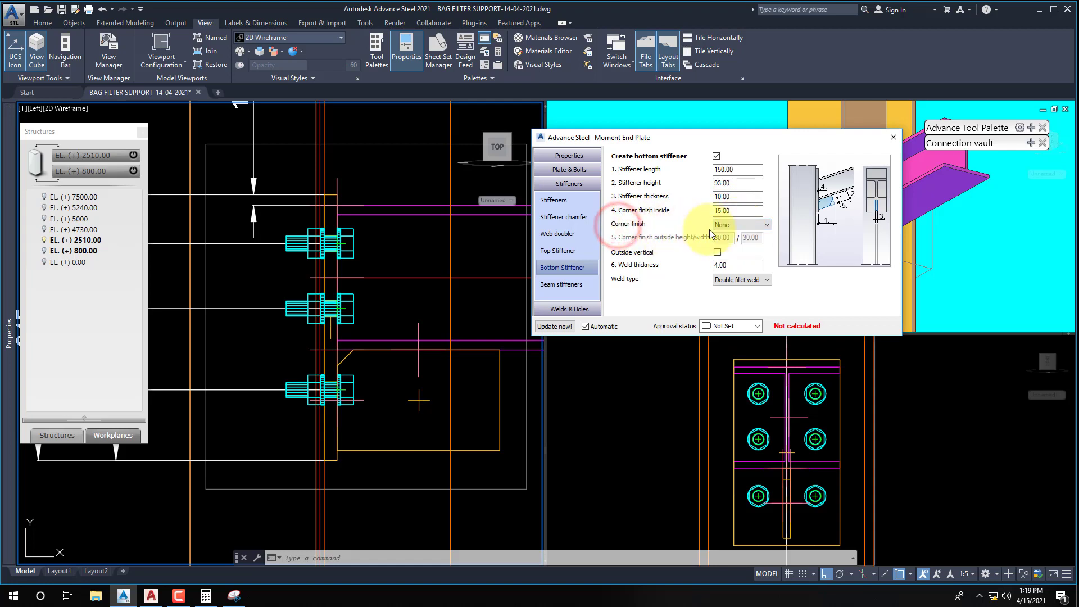
click(726, 243)
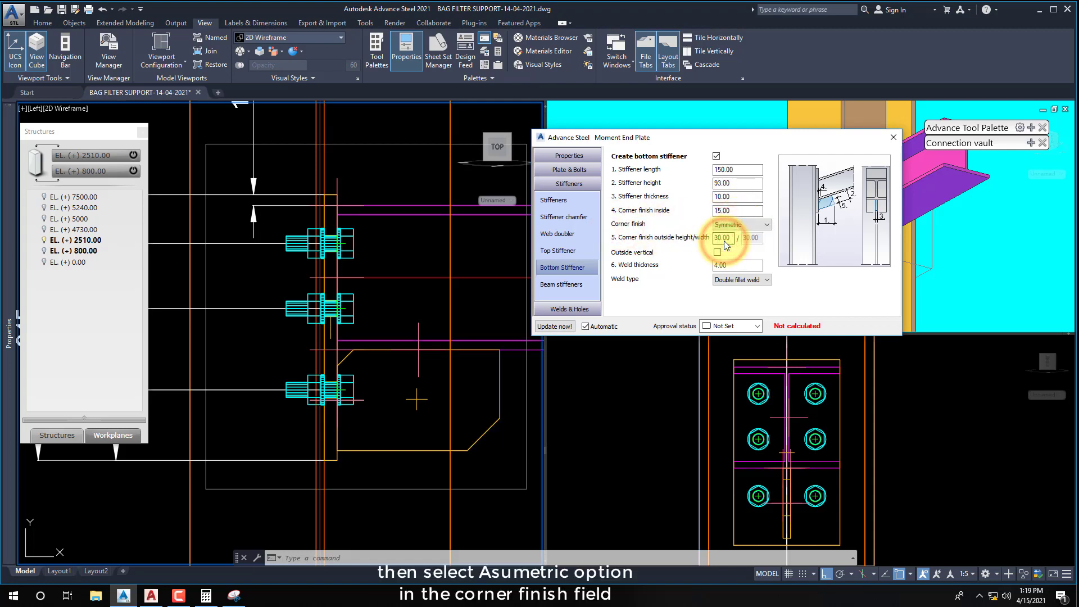
click(737, 226)
click(730, 246)
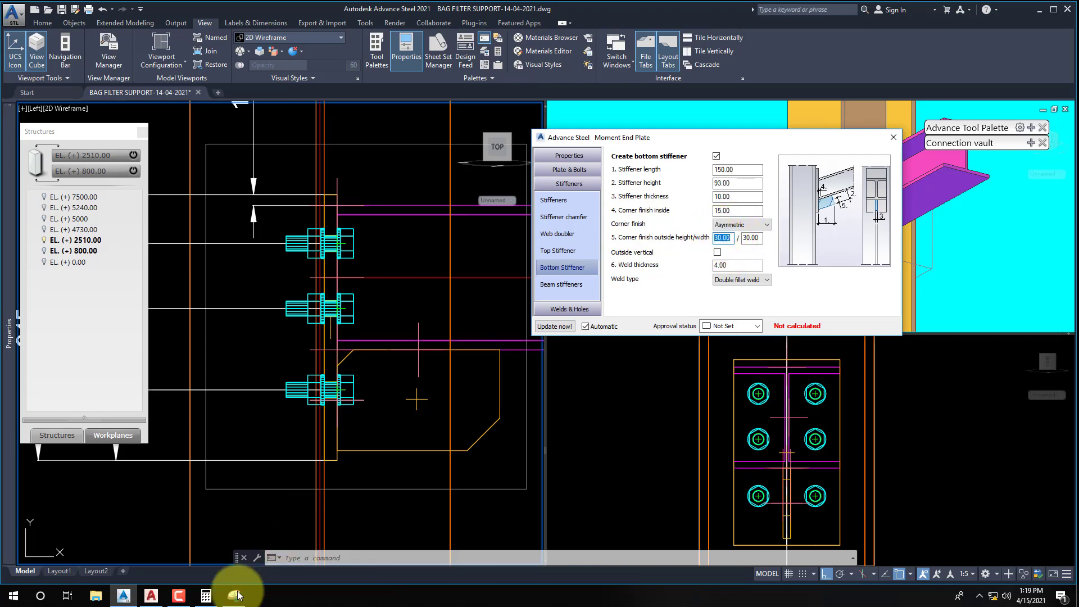
Check the stiffener dimensions in the AutoCAD Detail 7 drawing and set the outside corner finish height/width to 135 / 78.
click(150, 595)
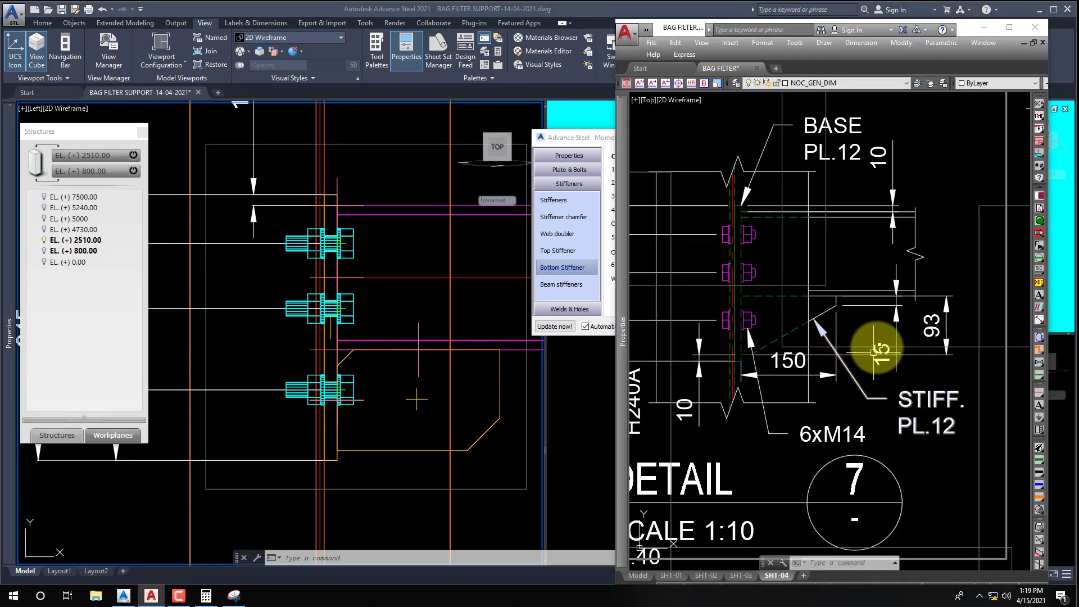
key(alt+Tab)
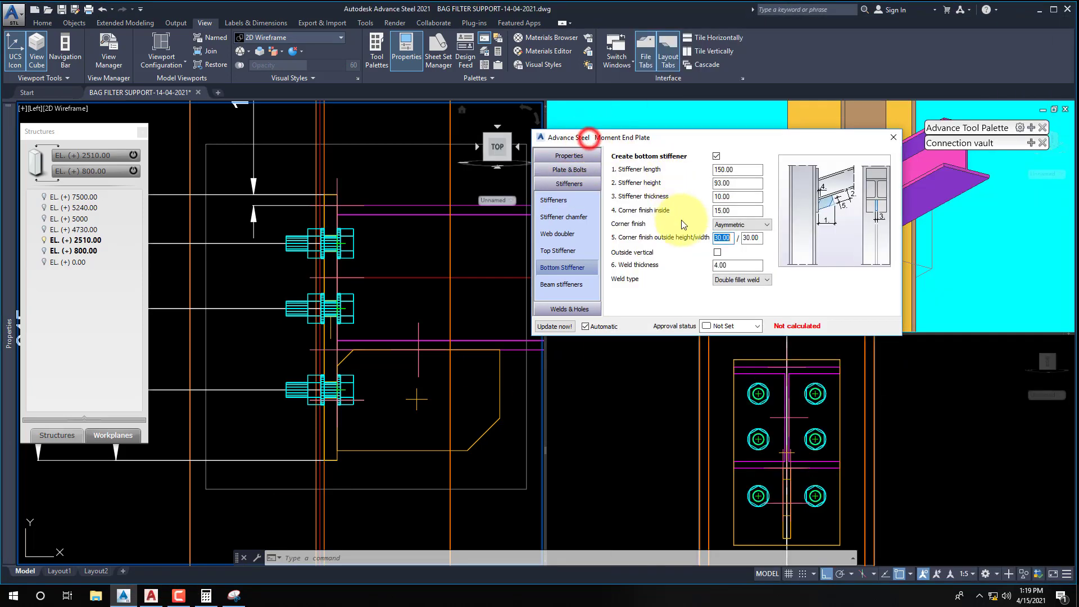
click(730, 238)
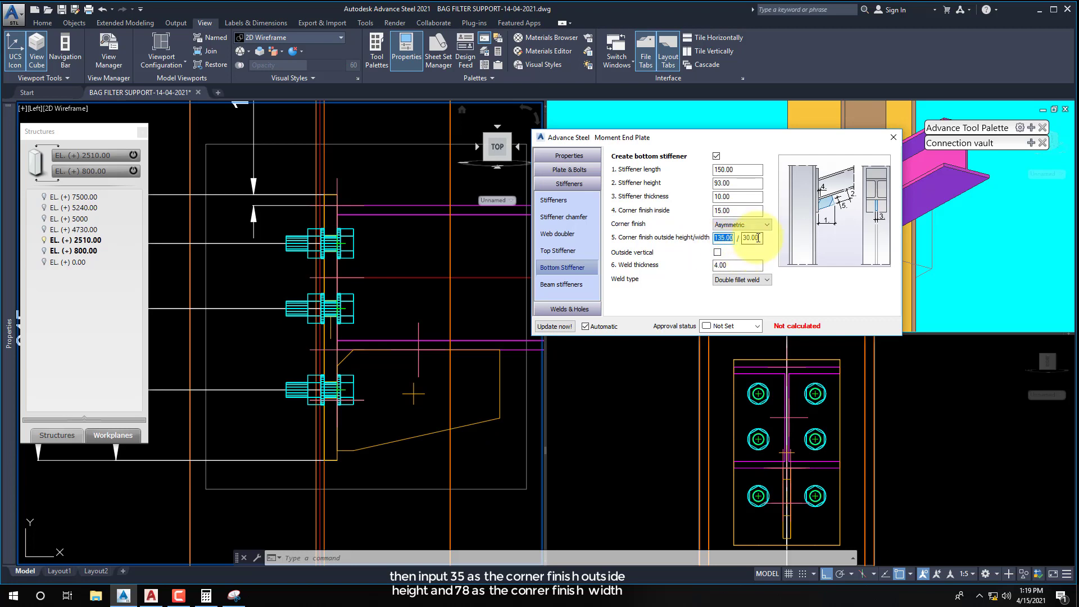
click(206, 596)
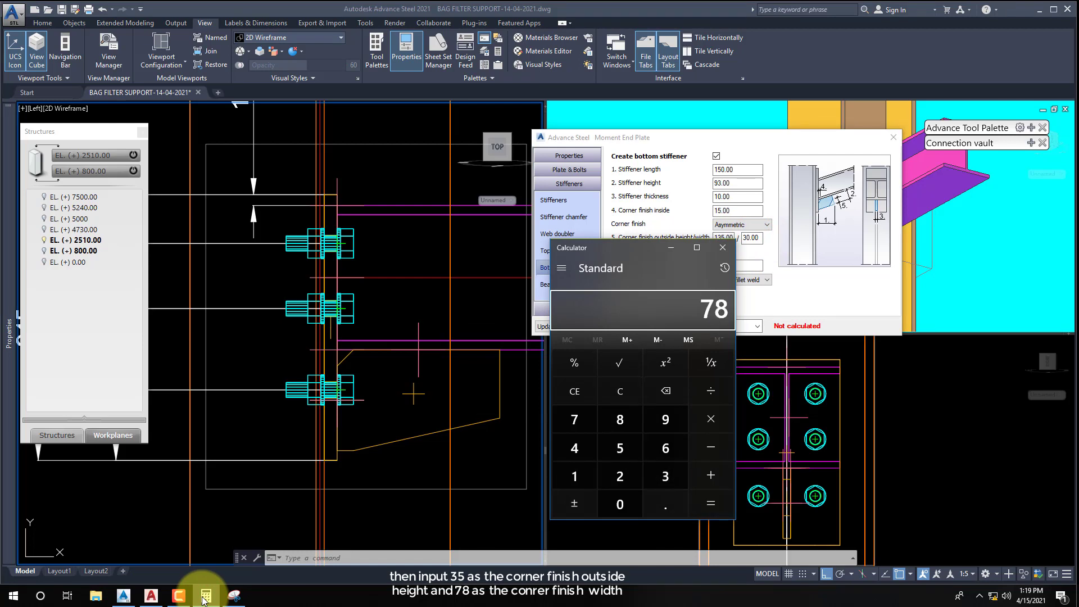
click(667, 249)
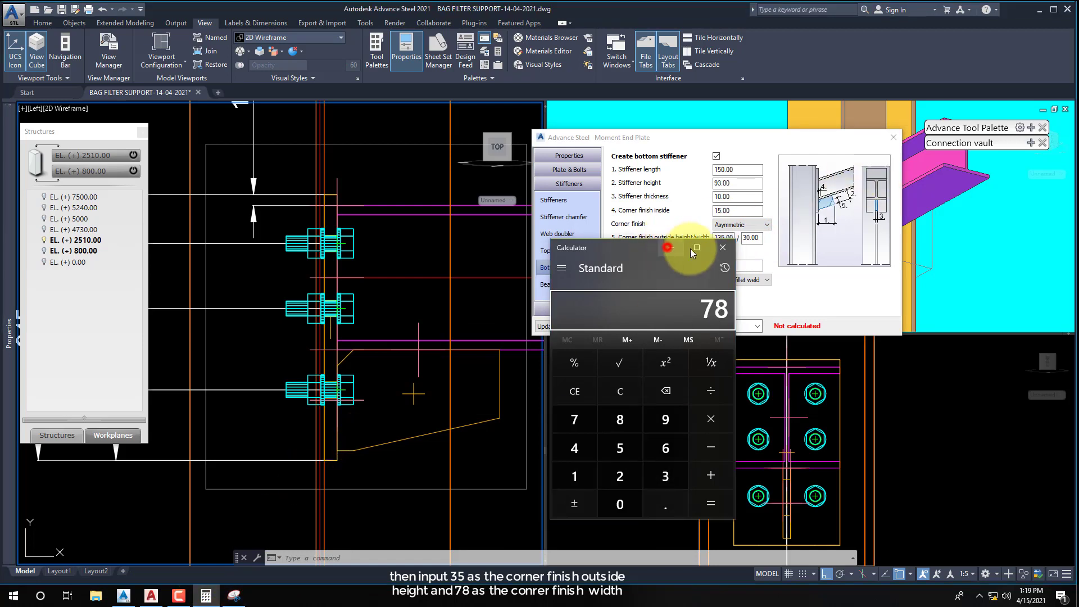
click(746, 237)
text(78)
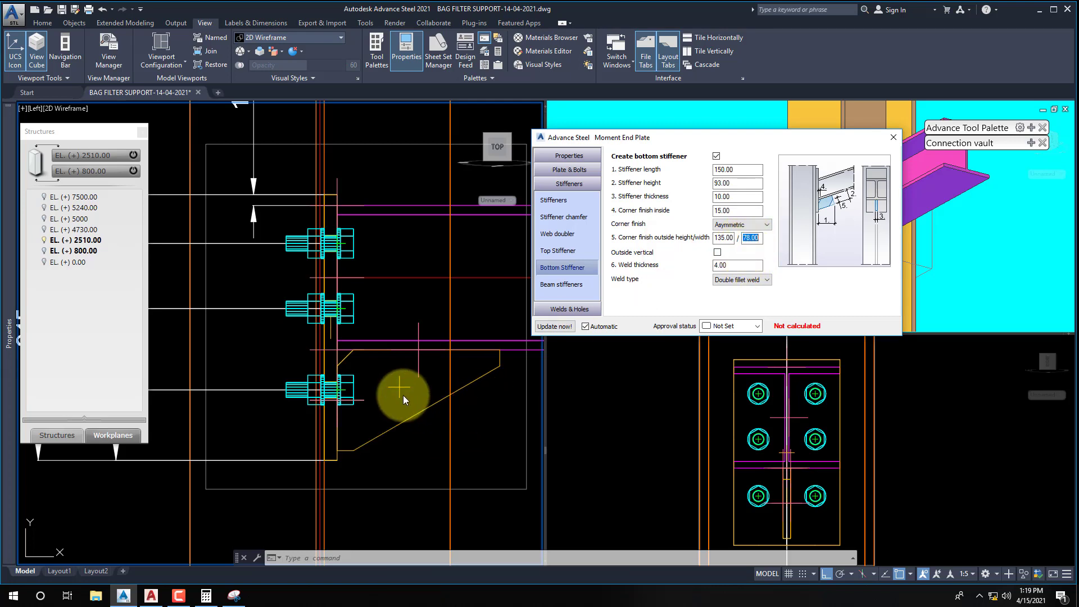
Review the joint's beam stiffener and weld settings and close the Moment End Plate properties.
click(571, 285)
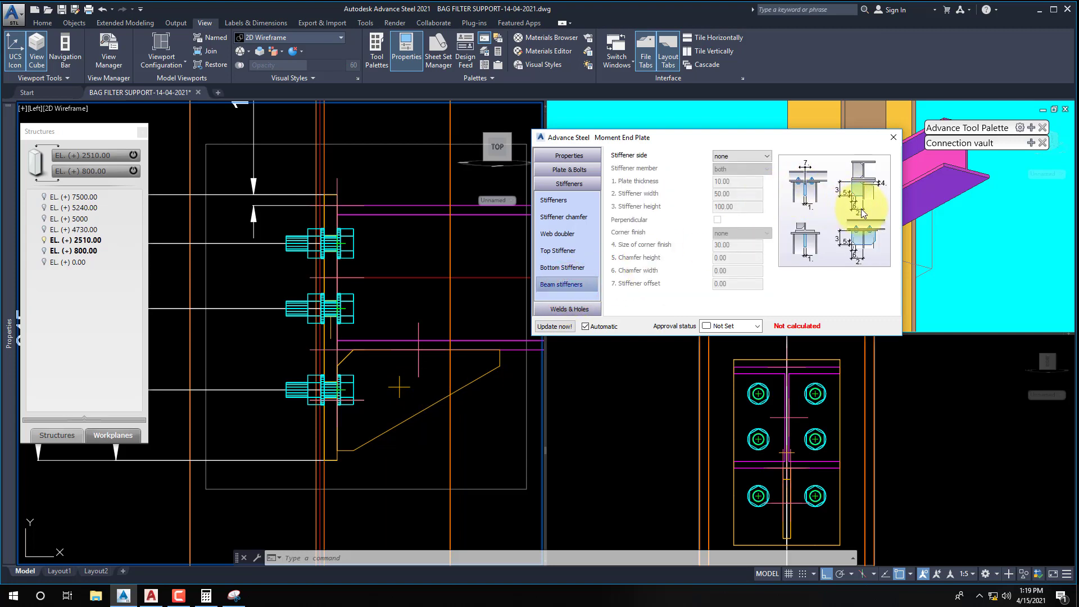
click(579, 311)
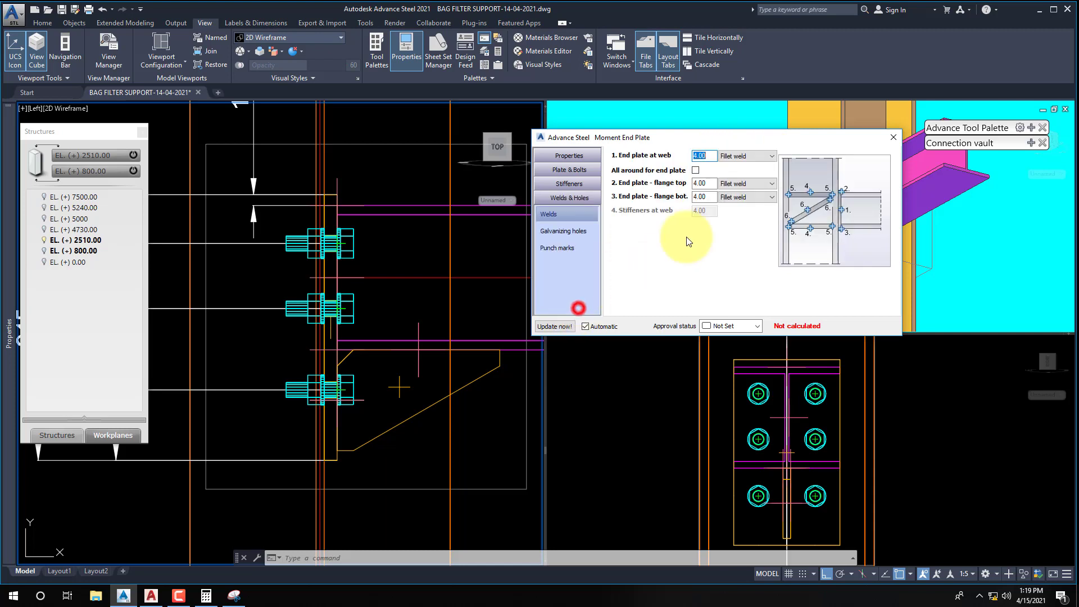
click(890, 140)
Examine the end plate connection and its tapered bottom stiffener in the 3D and side views.
click(758, 229)
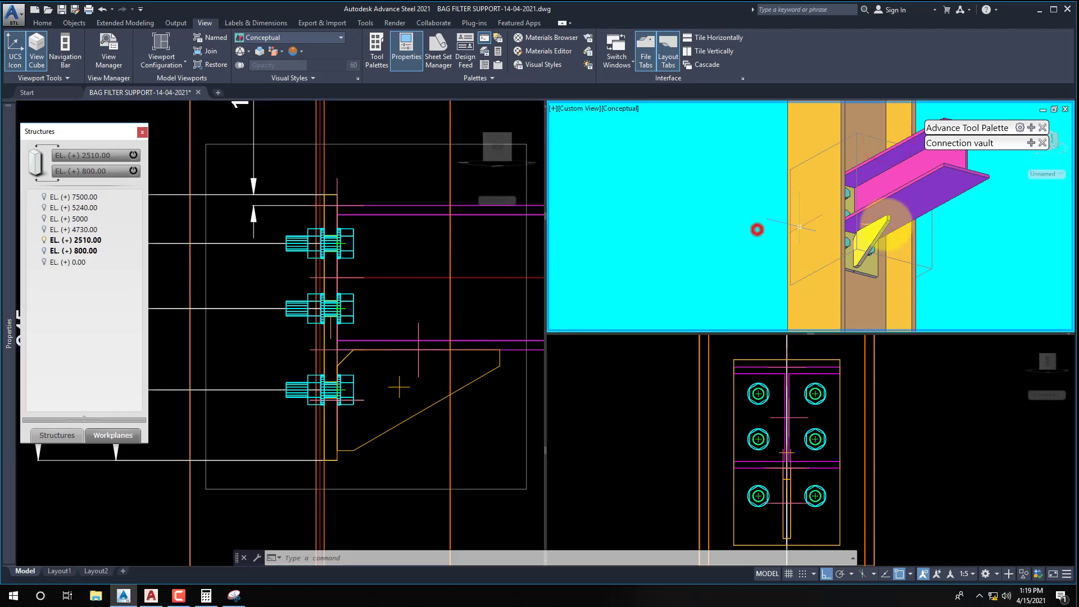
scroll(902, 219, up, 2)
middle_drag(835, 239, 720, 245)
scroll(746, 264, down, 1)
click(403, 318)
scroll(369, 315, down, 4)
middle_drag(367, 331, 371, 339)
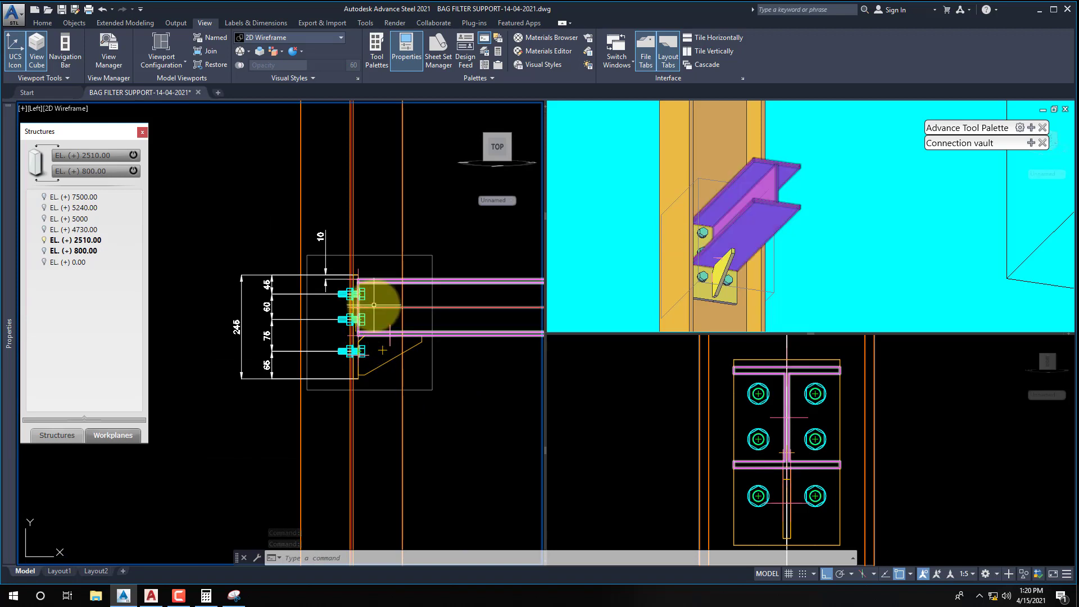
click(804, 284)
click(437, 259)
scroll(393, 292, down, 3)
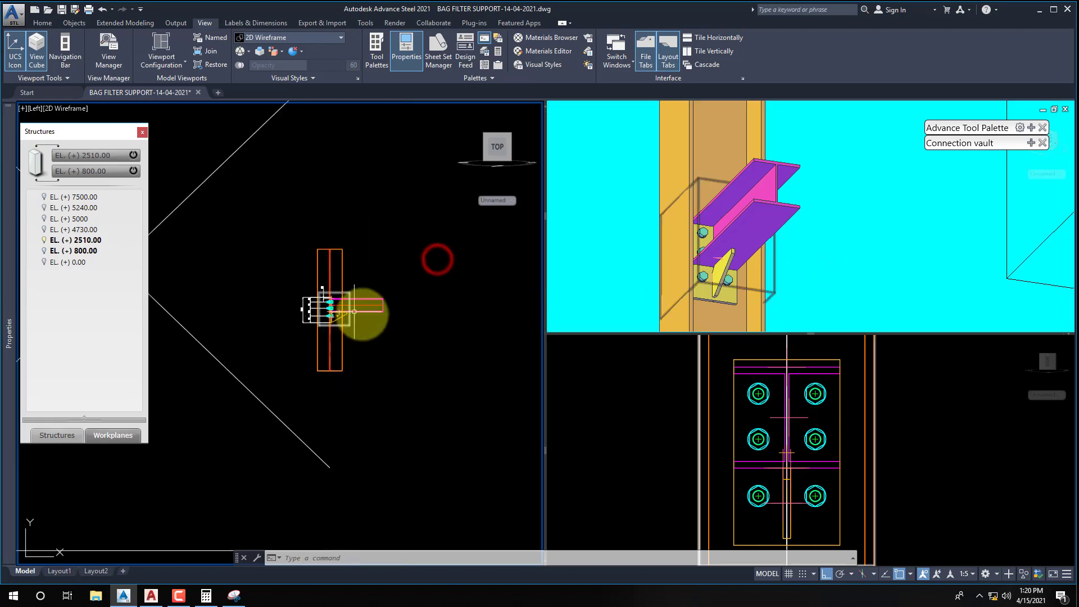
scroll(381, 318, up, 1)
Show the project's model views in the Structures palette and close the Properties palette.
click(76, 437)
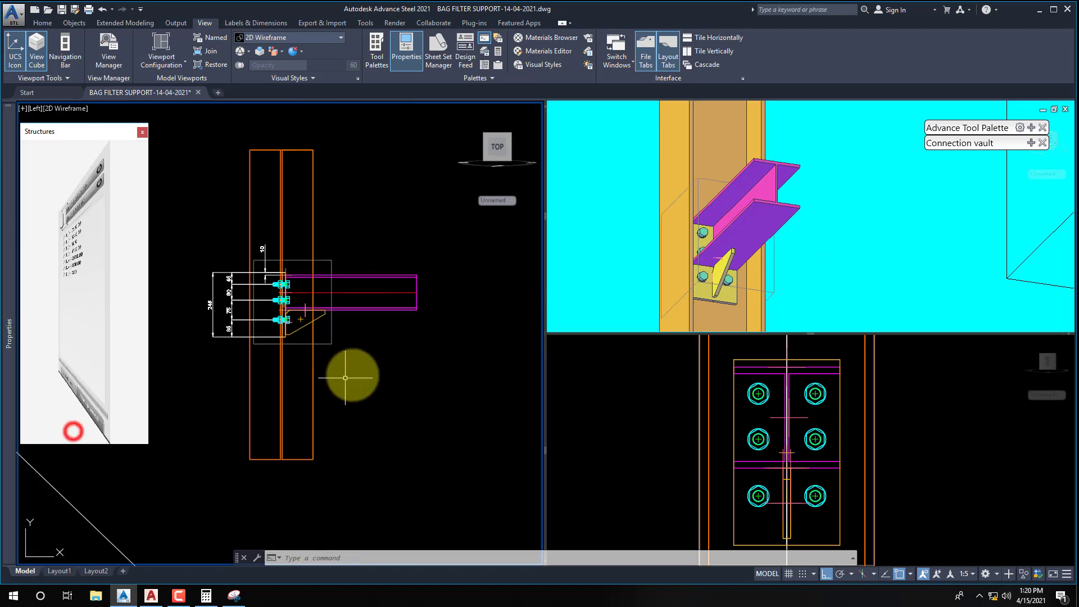
mouse_move(12, 277)
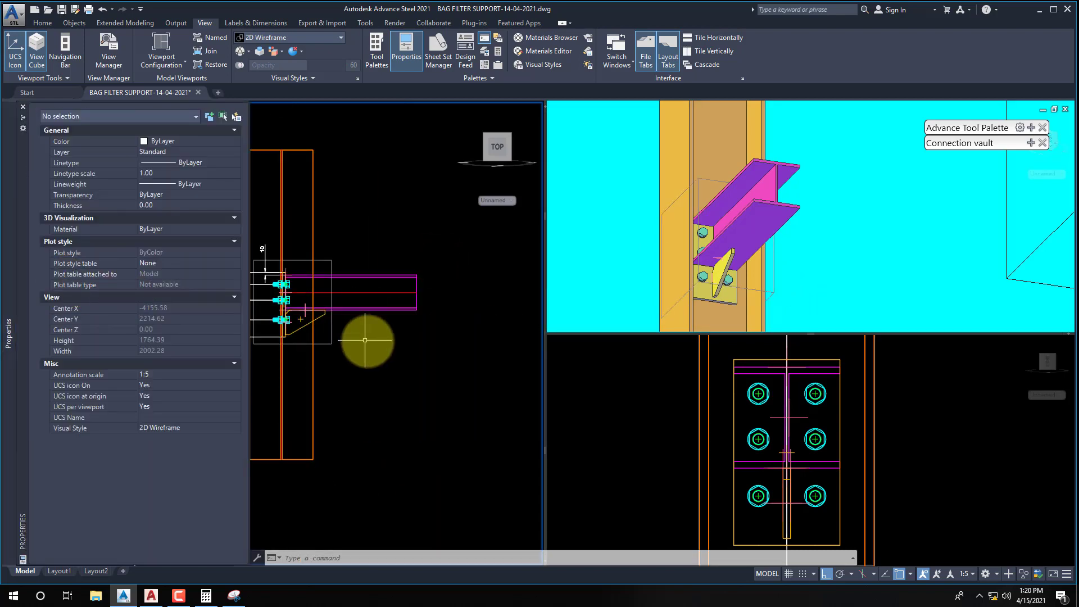
click(392, 356)
click(385, 348)
click(439, 251)
click(419, 224)
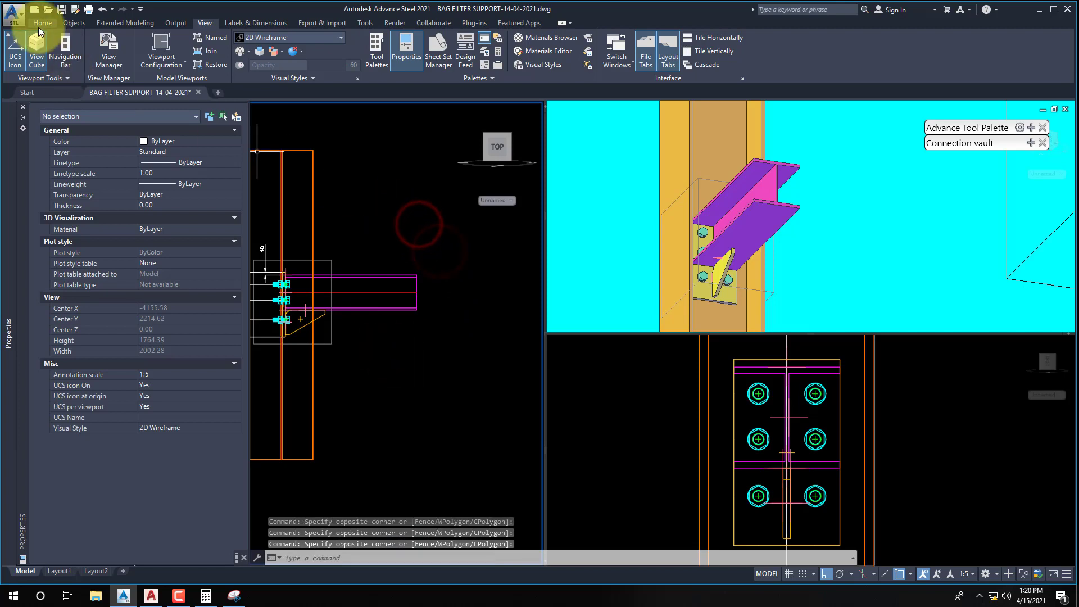
click(42, 23)
click(358, 173)
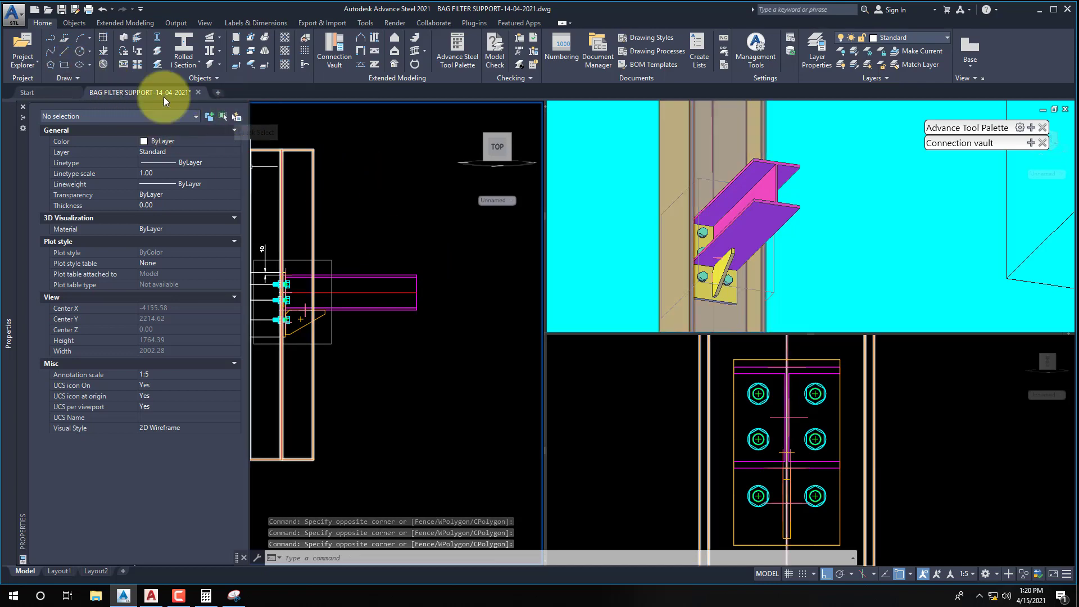
click(23, 106)
Deactivate the 1-1 model view and change the screen layout to a single viewport.
click(190, 228)
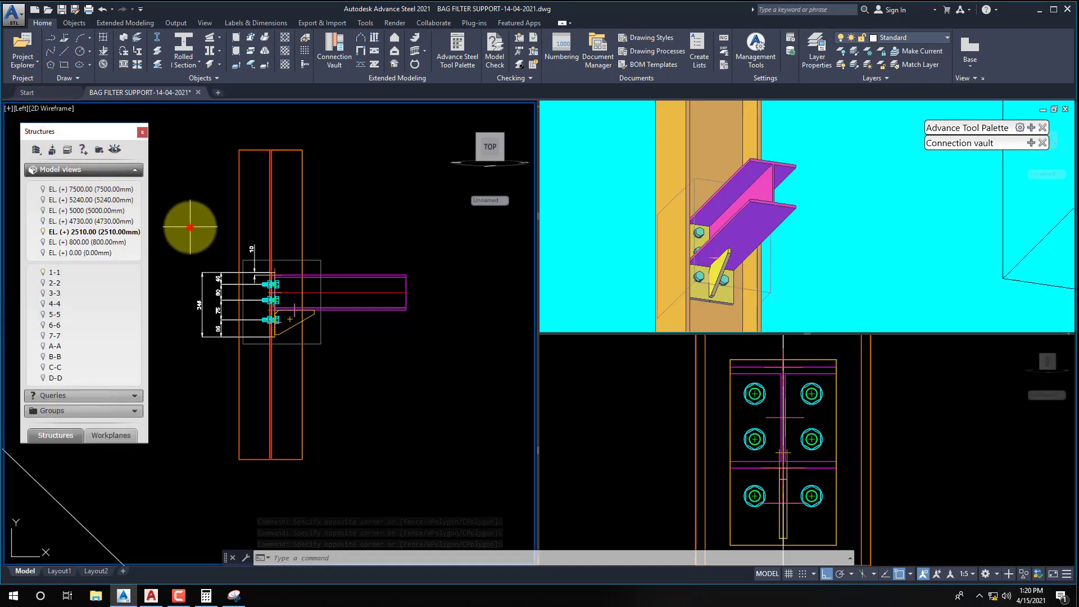
click(185, 209)
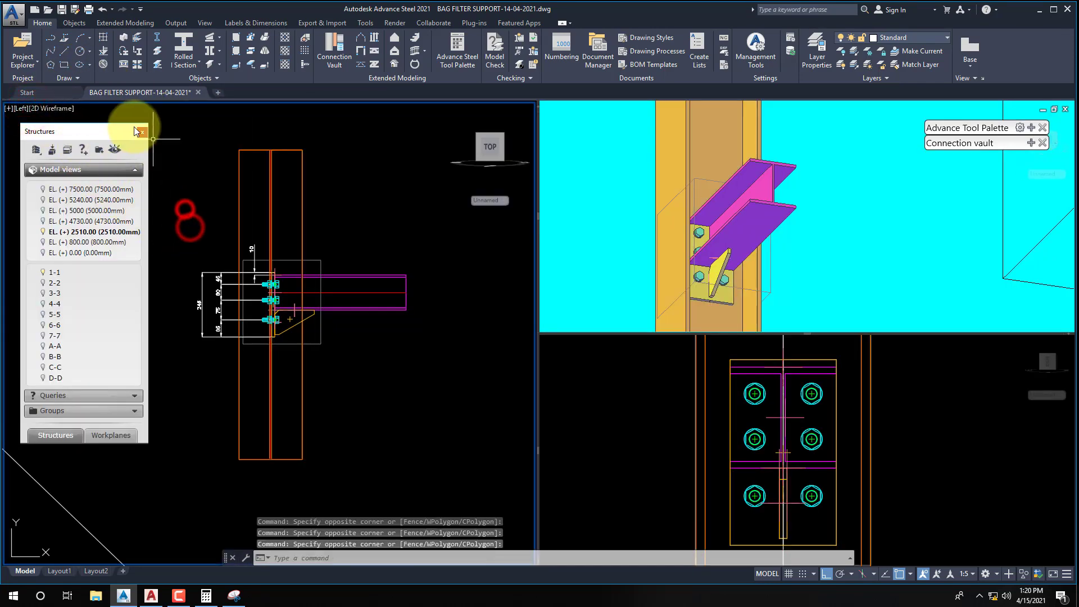
double_click(45, 274)
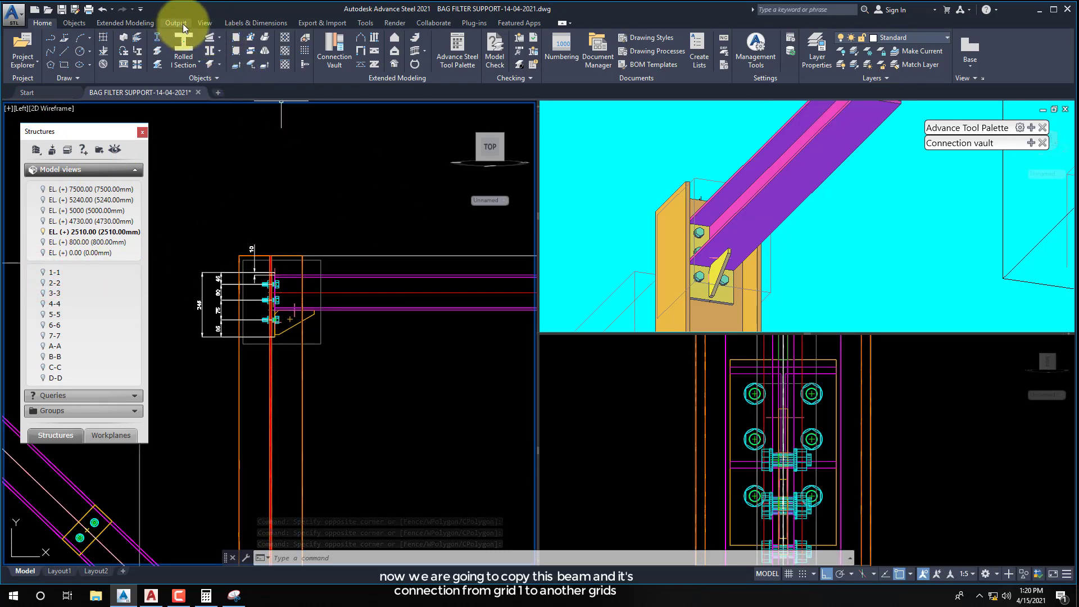
click(204, 23)
click(161, 61)
click(154, 80)
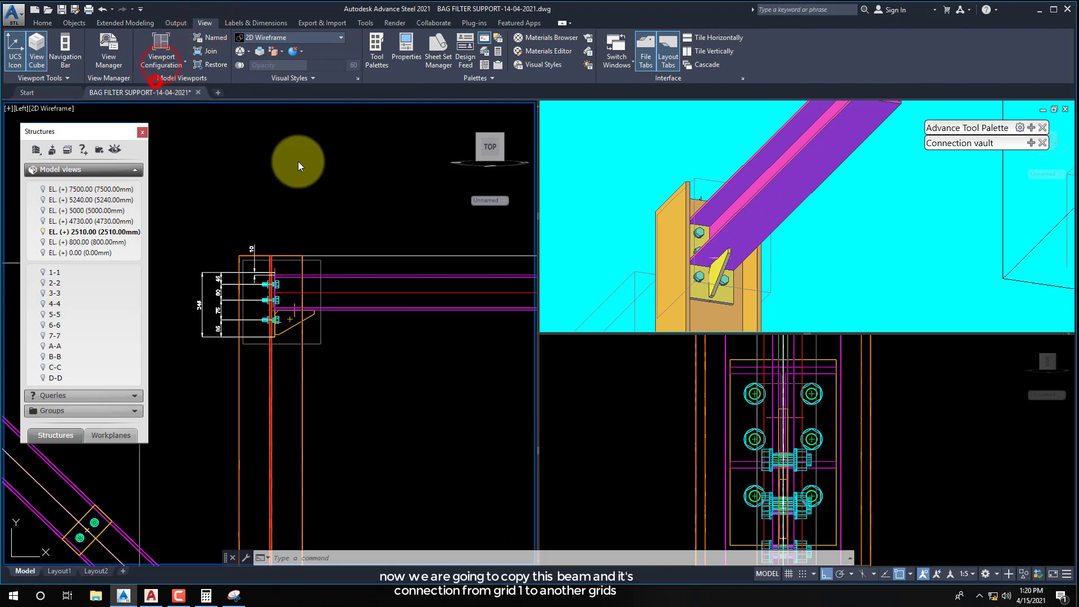
scroll(584, 308, down, 4)
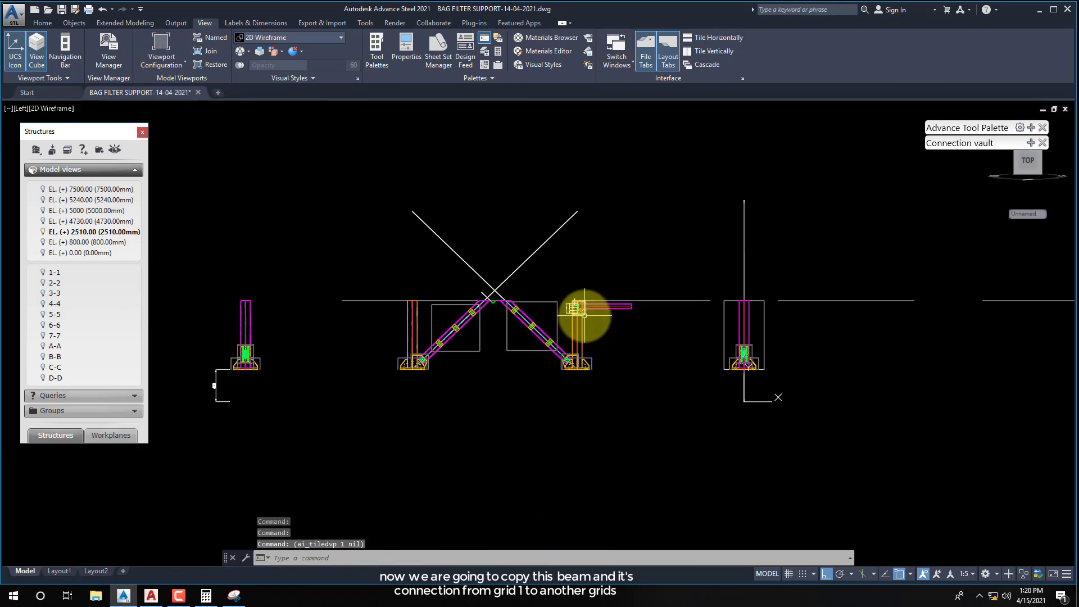
Switch to the SW Isometric view and deactivate the EL. (+) 2510.00 model view.
click(21, 109)
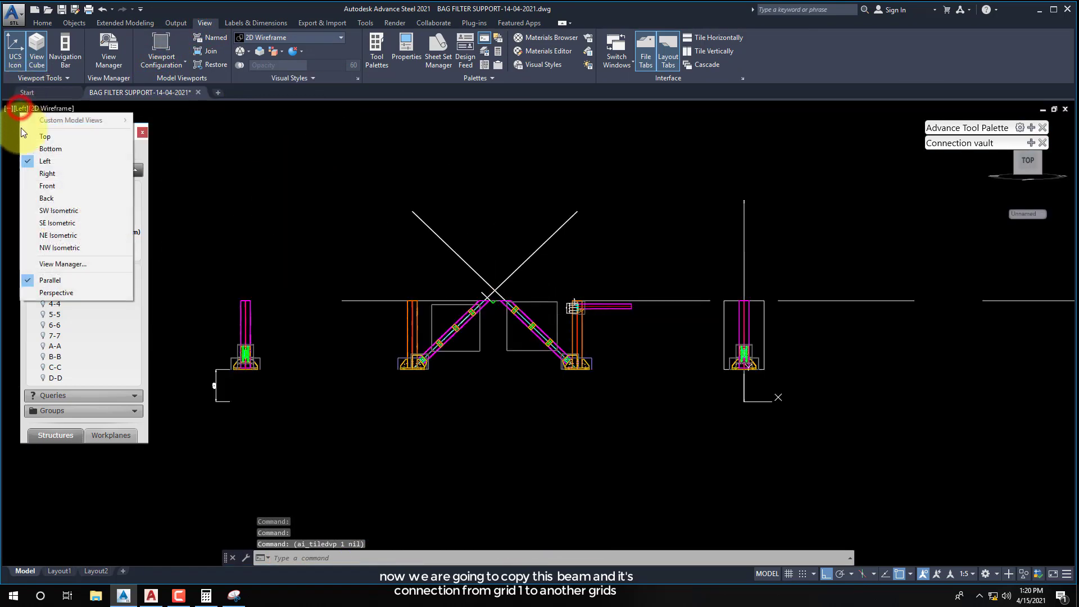
click(62, 212)
scroll(447, 366, up, 2)
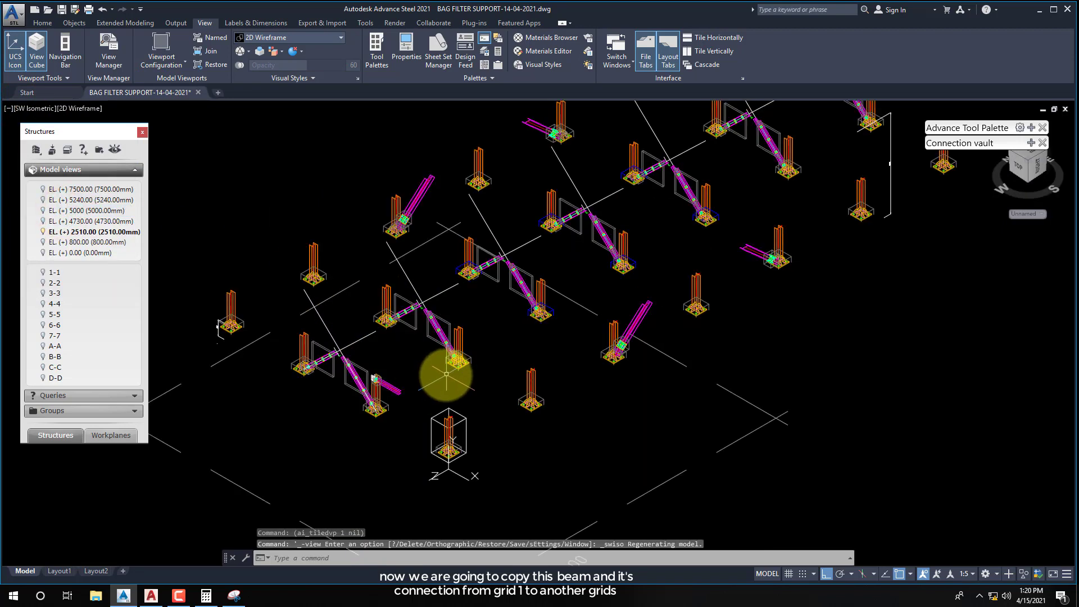
middle_drag(443, 373, 409, 422)
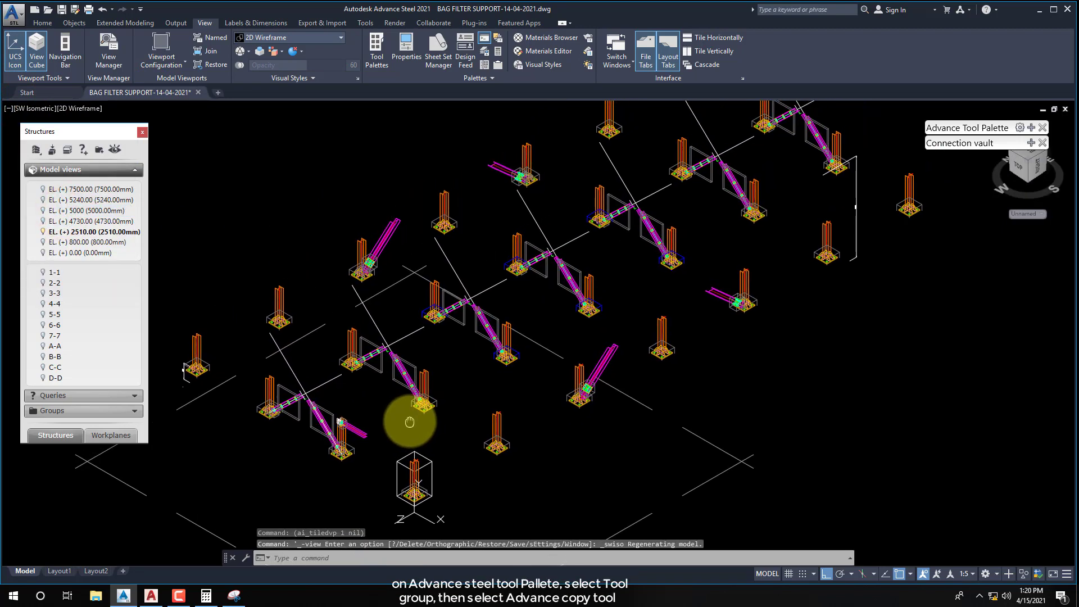
right_click(84, 236)
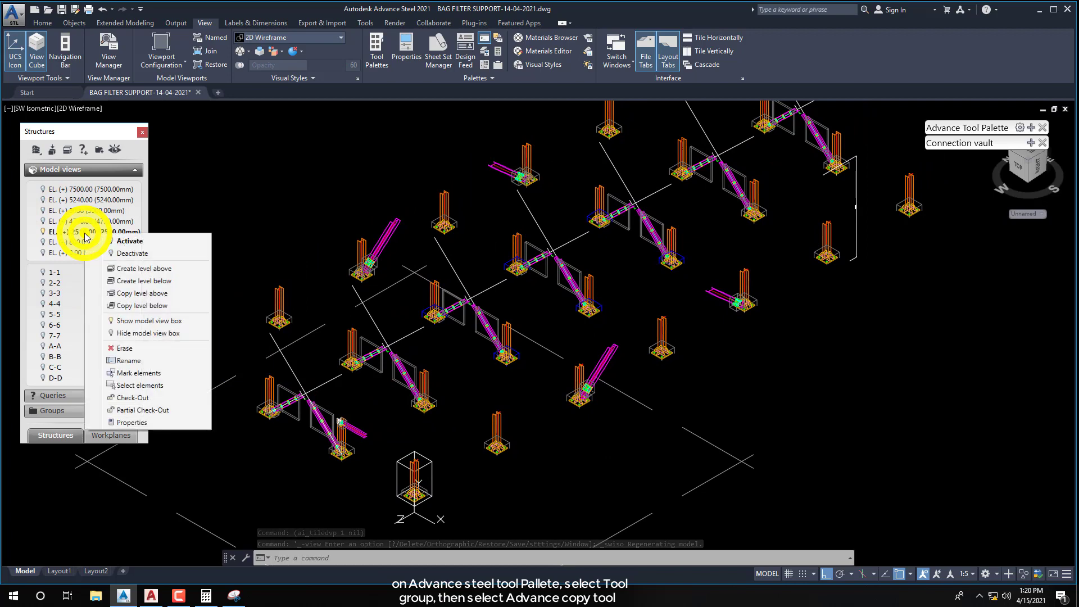
click(129, 253)
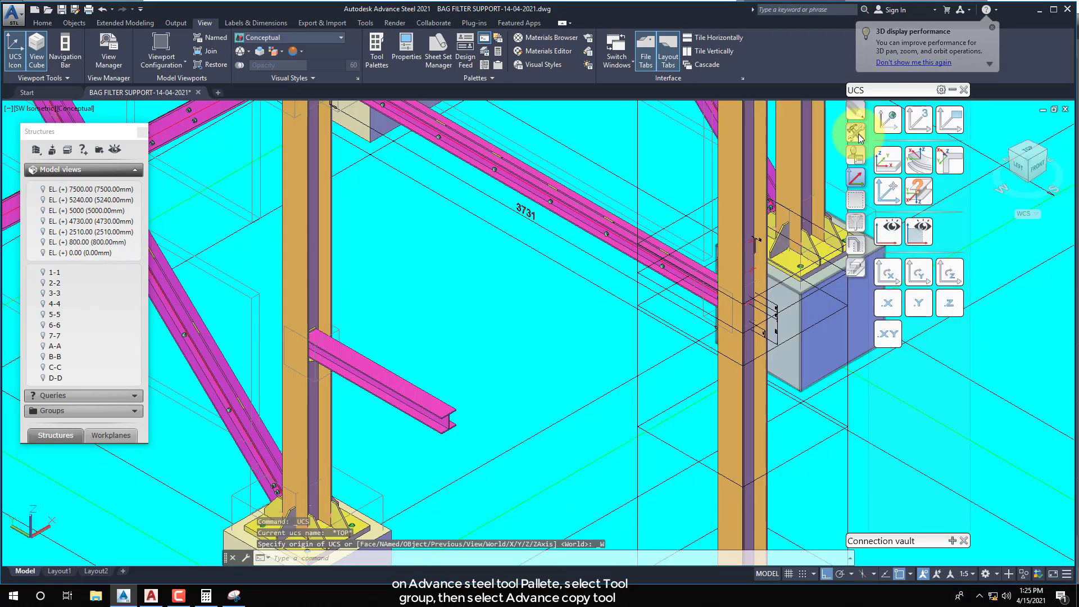
Start the Advance Copy tool and select the short HE140A beam on the column as the object to copy.
click(856, 133)
click(950, 123)
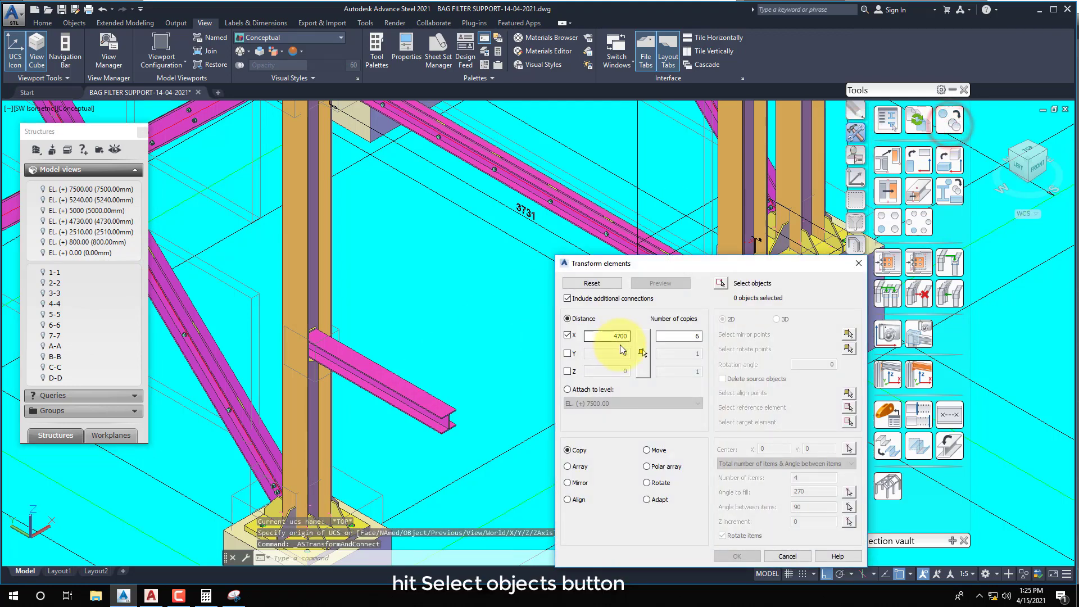
click(720, 283)
click(379, 384)
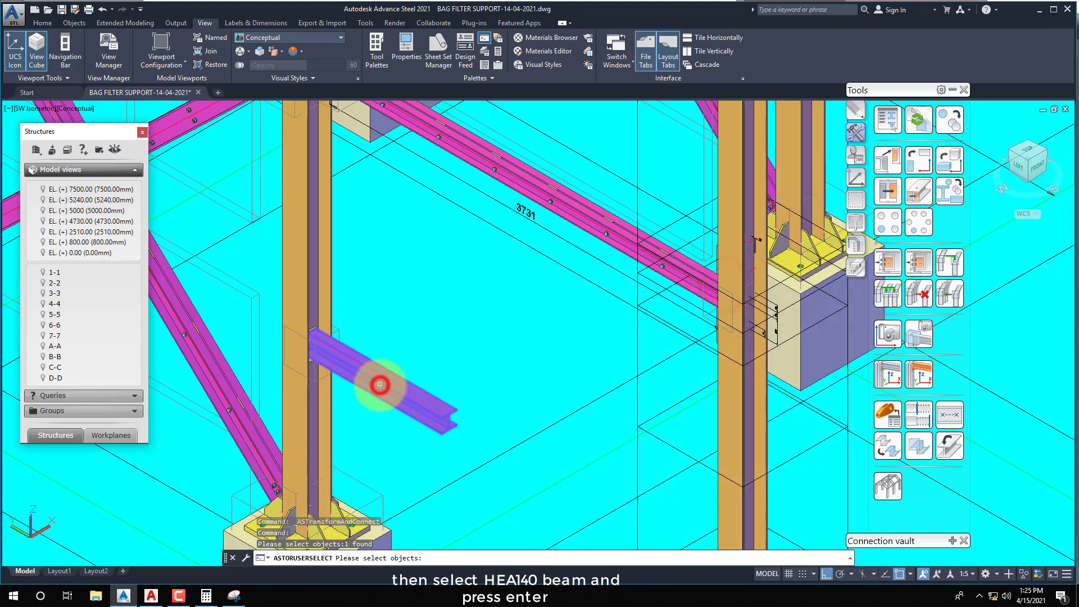
key(Return)
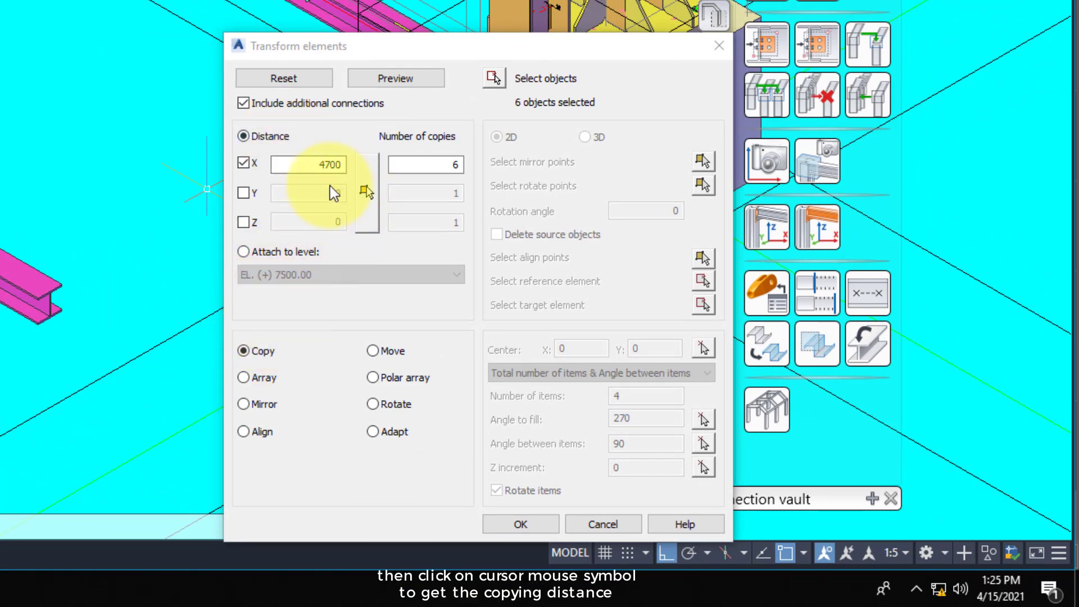
Define a 4700 mm X copy distance by picking points on two adjacent grids, set 6 copies, and apply the transformation.
click(365, 180)
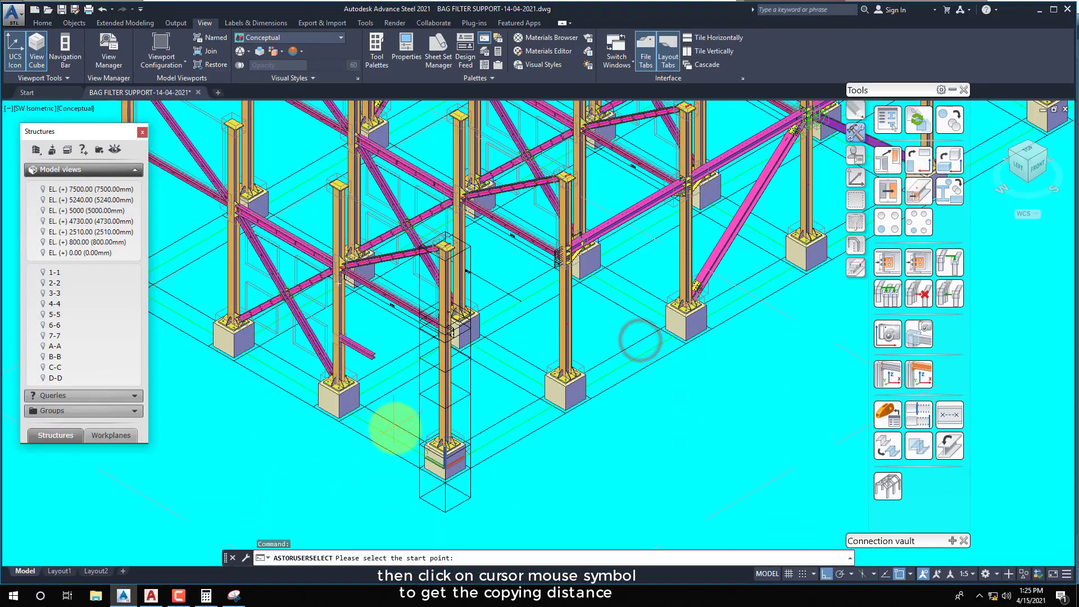
click(375, 439)
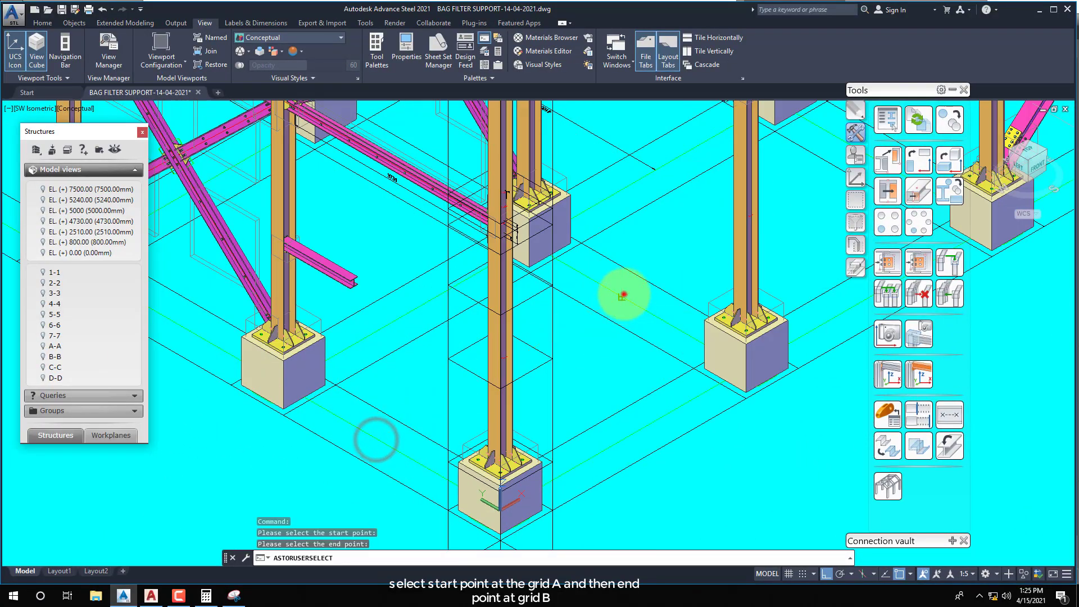
click(622, 295)
double_click(692, 337)
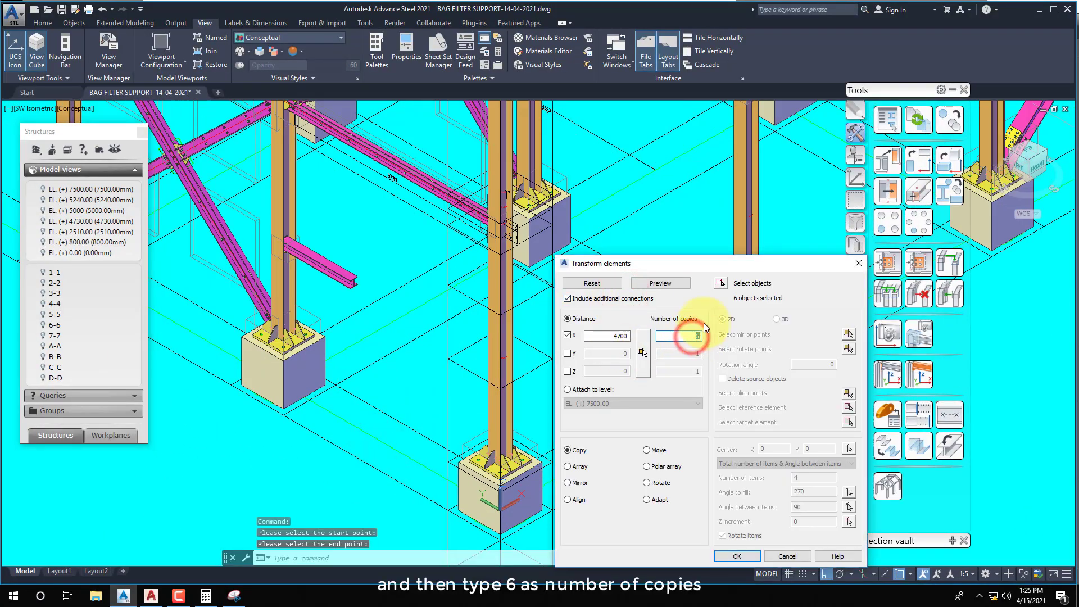
drag(705, 268, 626, 233)
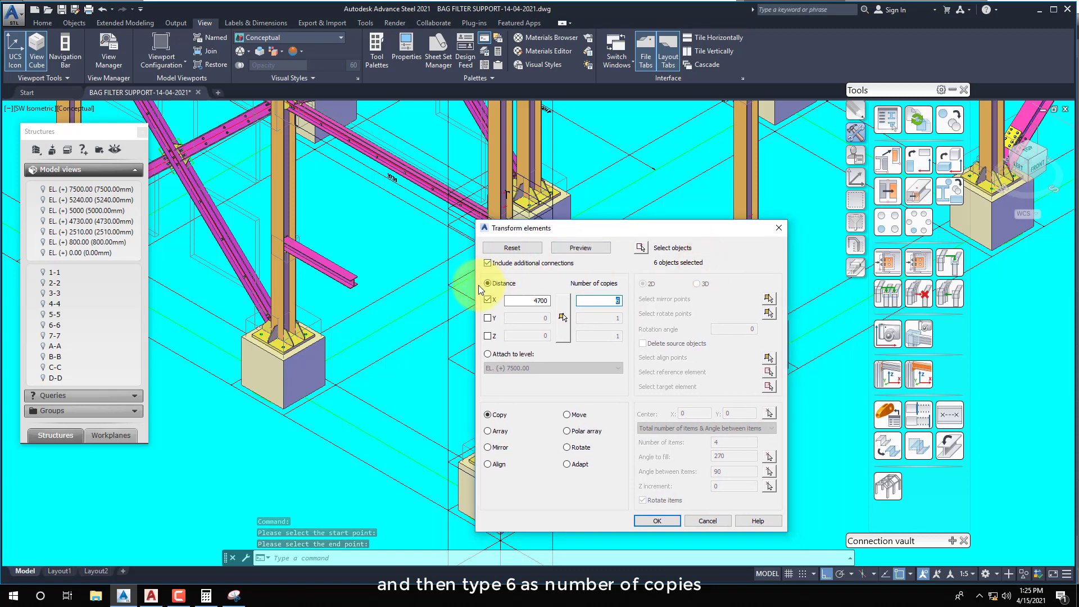
click(649, 522)
Select the middle-row columns at the next two grids as corresponding entities for the first two copied beams' connections.
scroll(388, 461, down, 5)
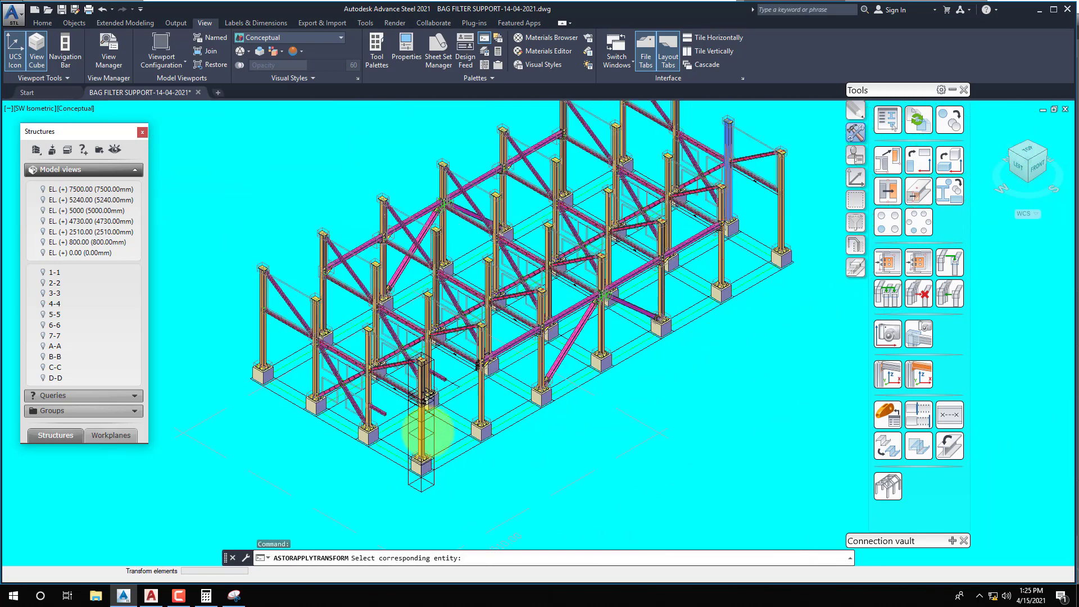
scroll(416, 403, up, 8)
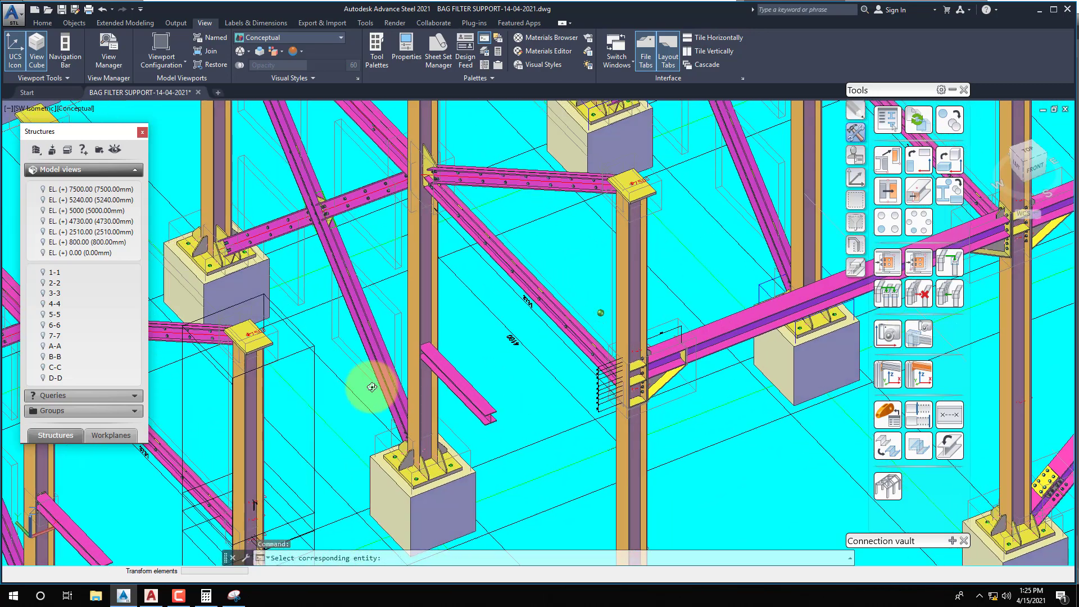
shift+middle_drag(371, 387, 365, 385)
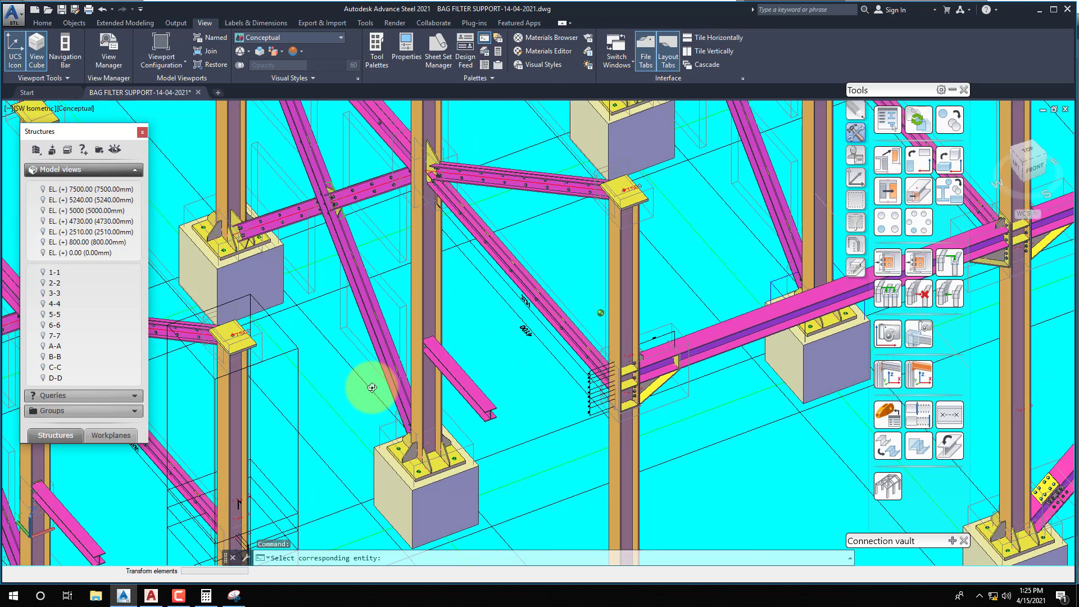
click(442, 335)
scroll(433, 325, up, 5)
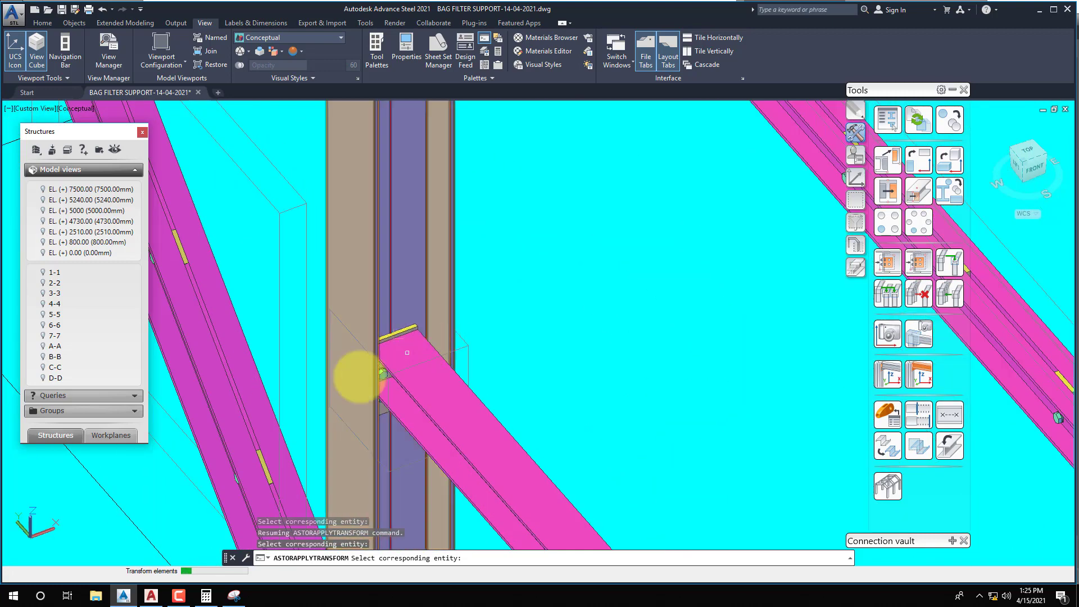
scroll(357, 378, down, 8)
scroll(518, 320, up, 3)
scroll(604, 286, up, 4)
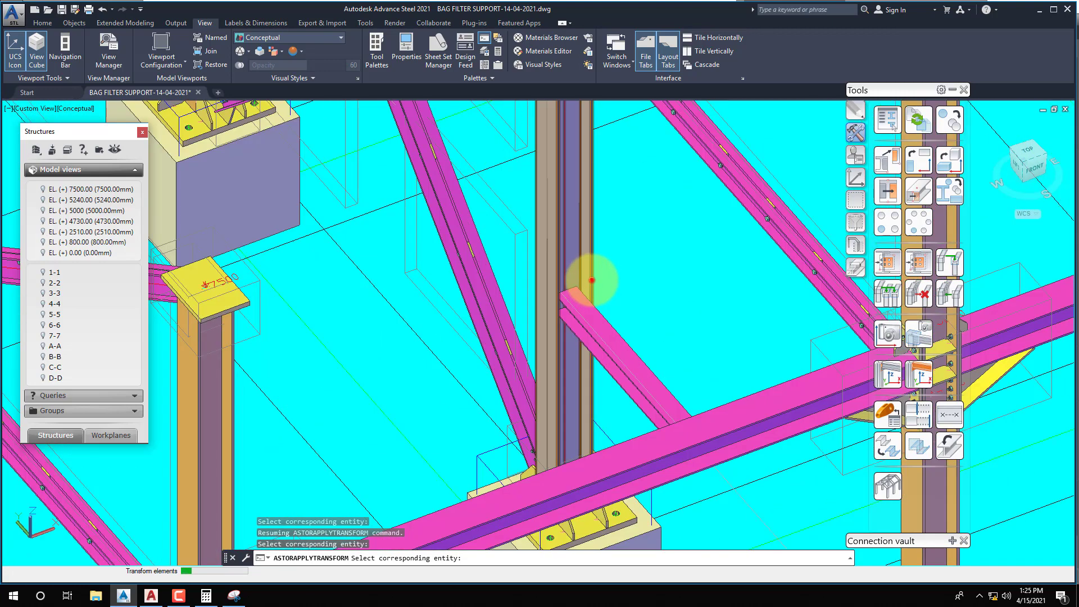
click(591, 280)
scroll(520, 293, up, 3)
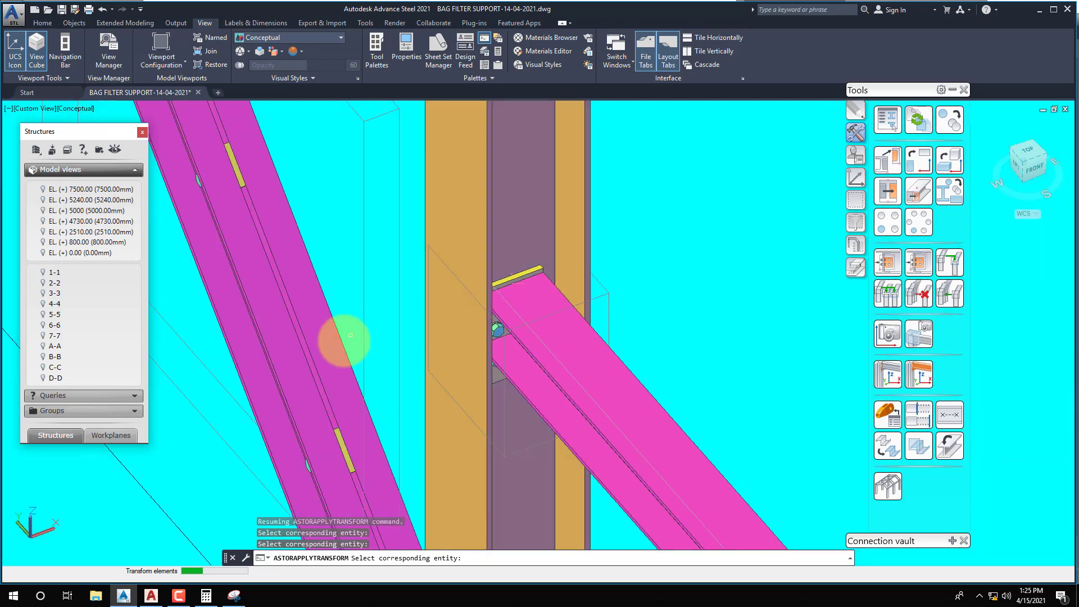
Select the corresponding middle-row columns for the third and fourth copied beams' connections.
scroll(326, 348, down, 6)
scroll(554, 283, up, 3)
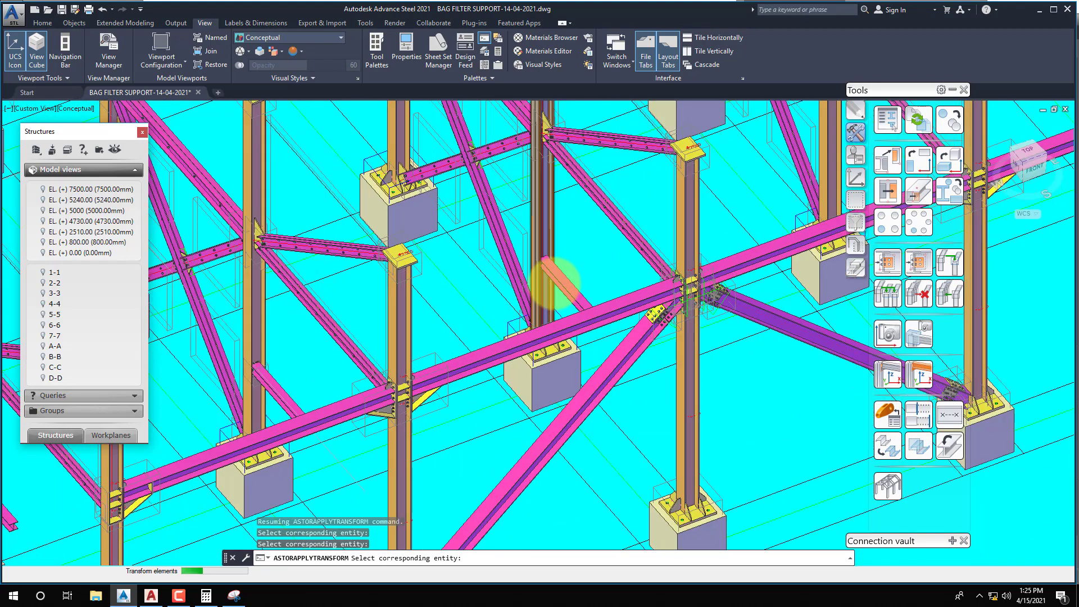
scroll(553, 283, up, 1)
click(554, 235)
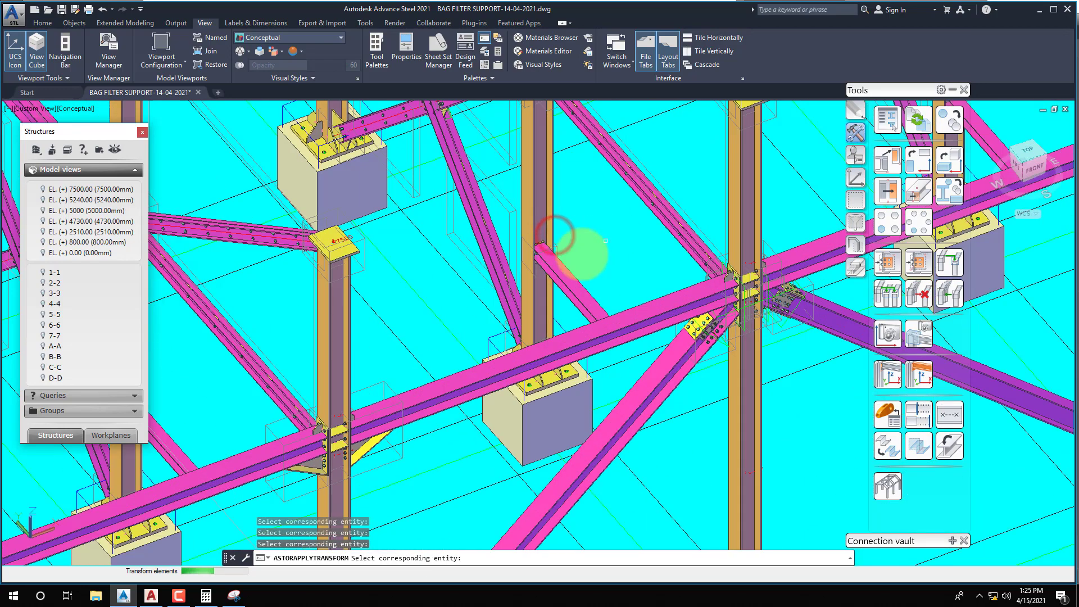
middle_drag(605, 240, 342, 391)
click(701, 238)
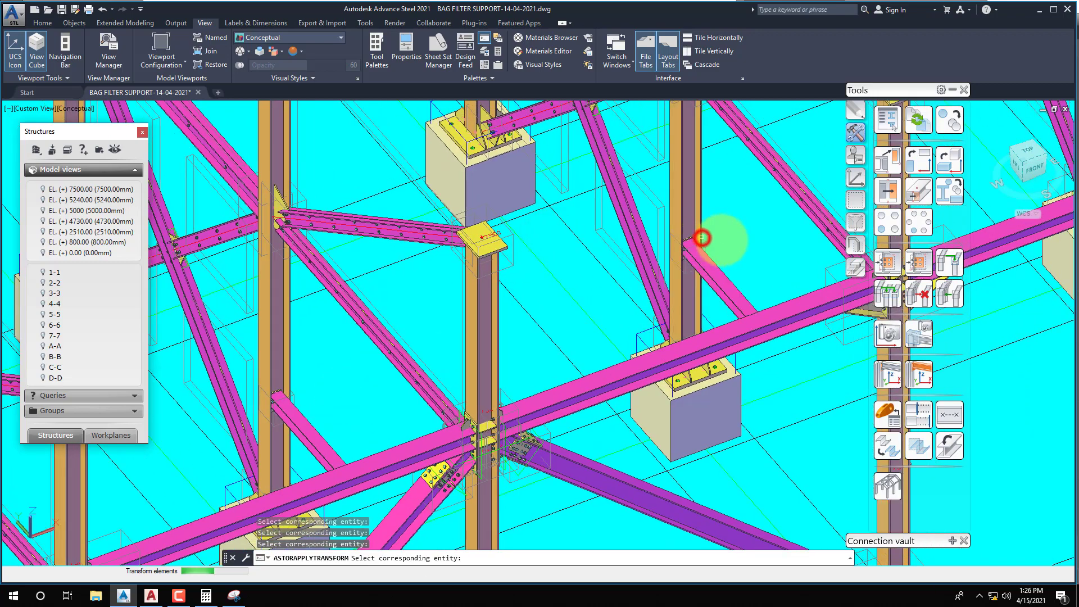
middle_drag(737, 235, 367, 381)
middle_drag(696, 263, 489, 358)
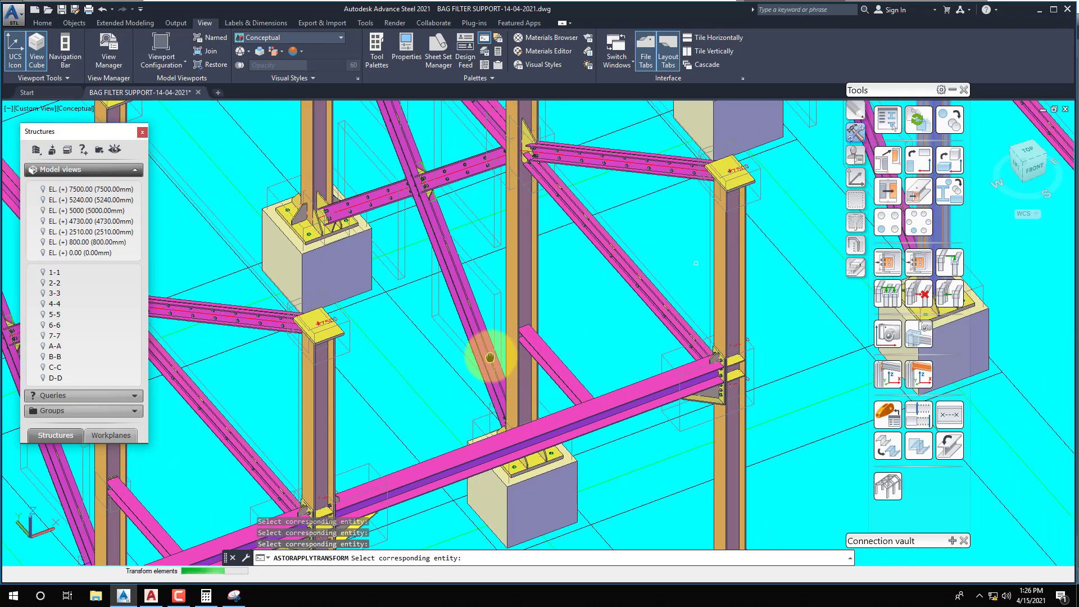
Select the corresponding middle-row columns for the last two copied beams' connections to complete the copy.
click(537, 315)
scroll(463, 359, down, 2)
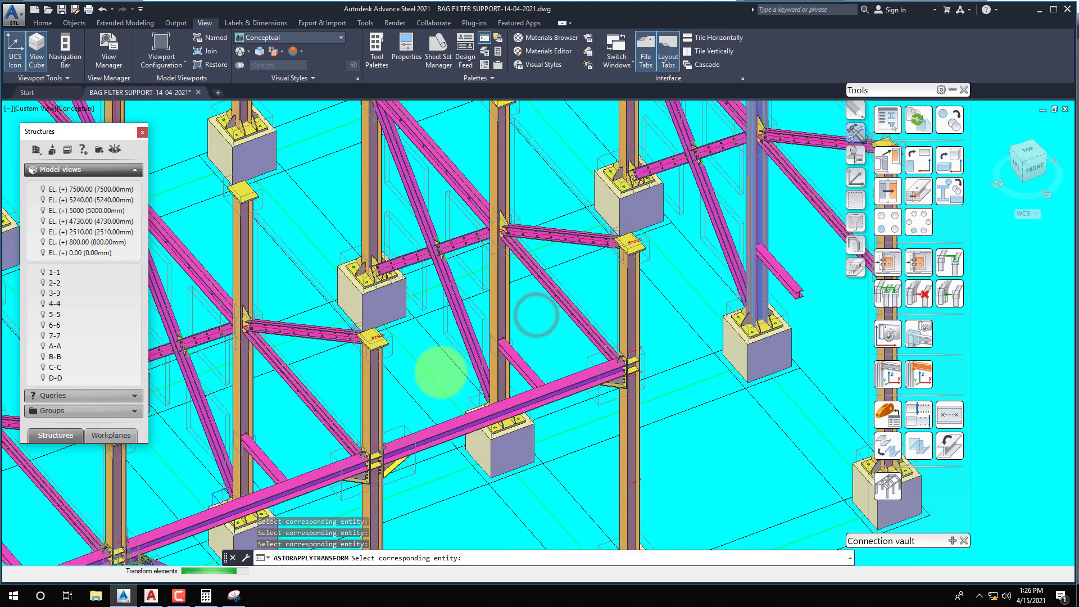
scroll(562, 326, down, 2)
scroll(652, 276, up, 4)
click(661, 287)
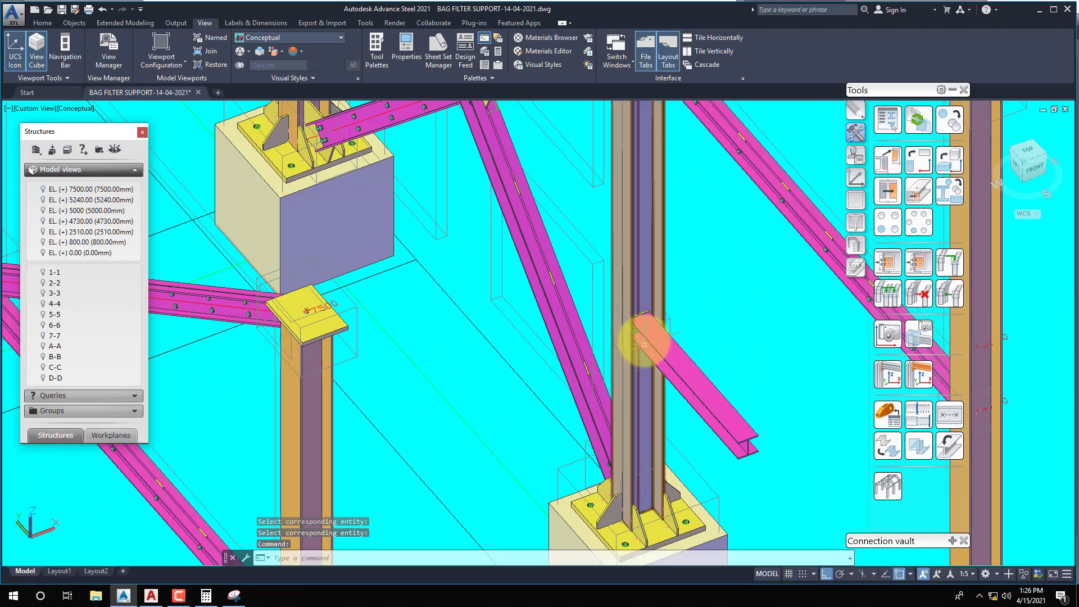
Examine the copied HE140A beams and their end plate connections along the column row.
scroll(714, 338, down, 4)
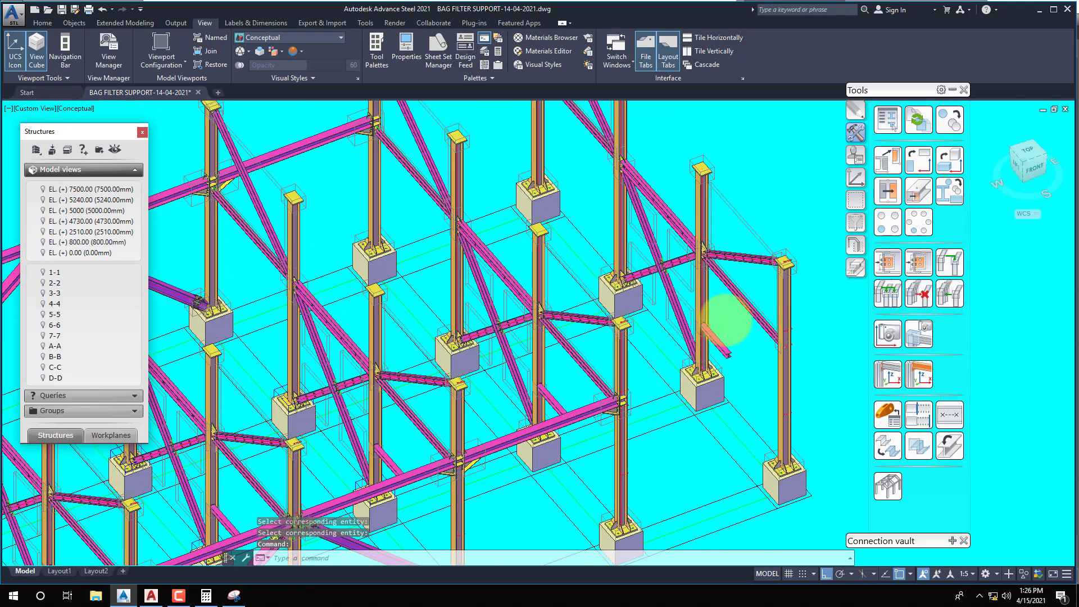
scroll(668, 328, up, 3)
shift+middle_drag(665, 331, 659, 305)
scroll(658, 305, down, 5)
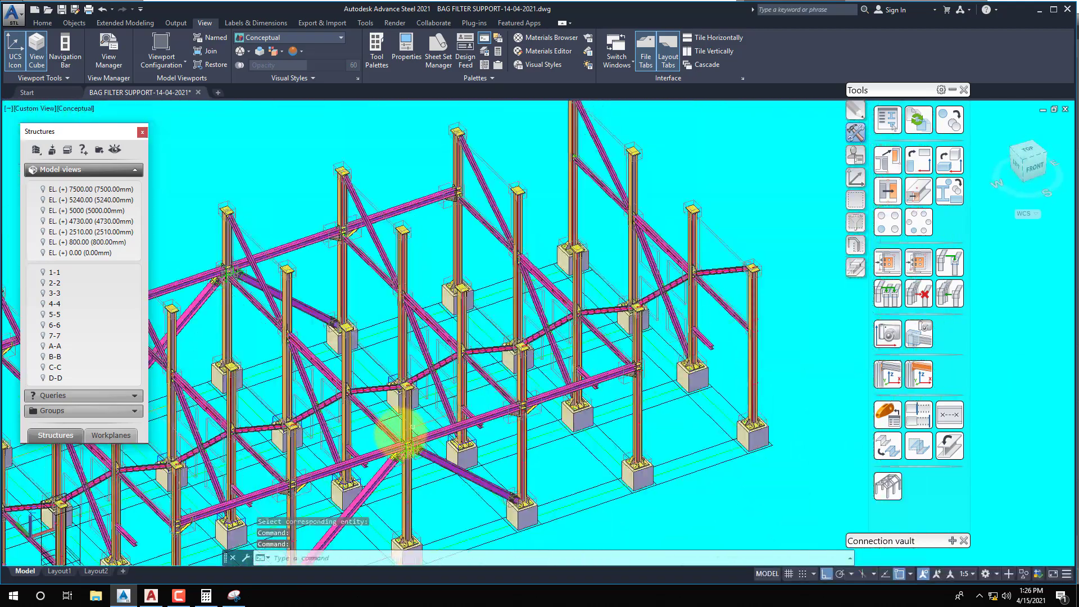
scroll(298, 424, up, 5)
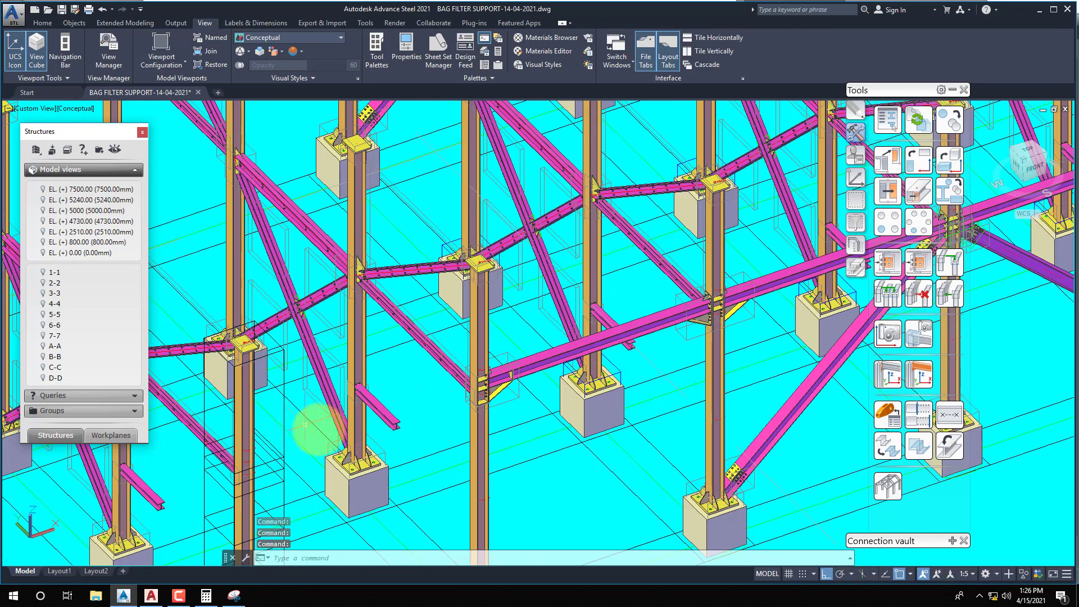
scroll(534, 366, down, 2)
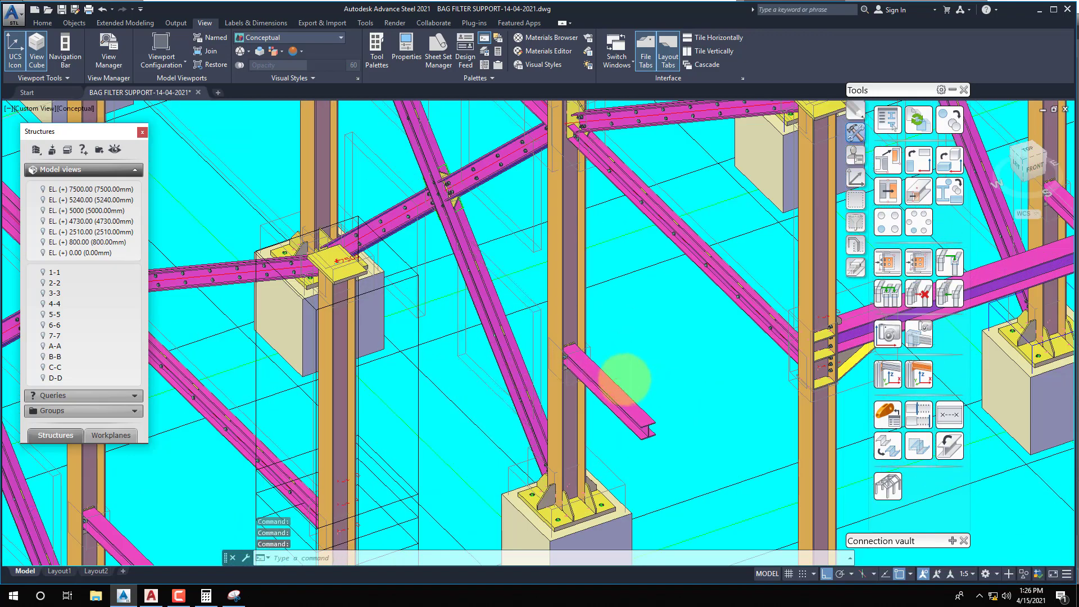
scroll(562, 401, down, 2)
scroll(316, 392, down, 5)
scroll(388, 406, up, 4)
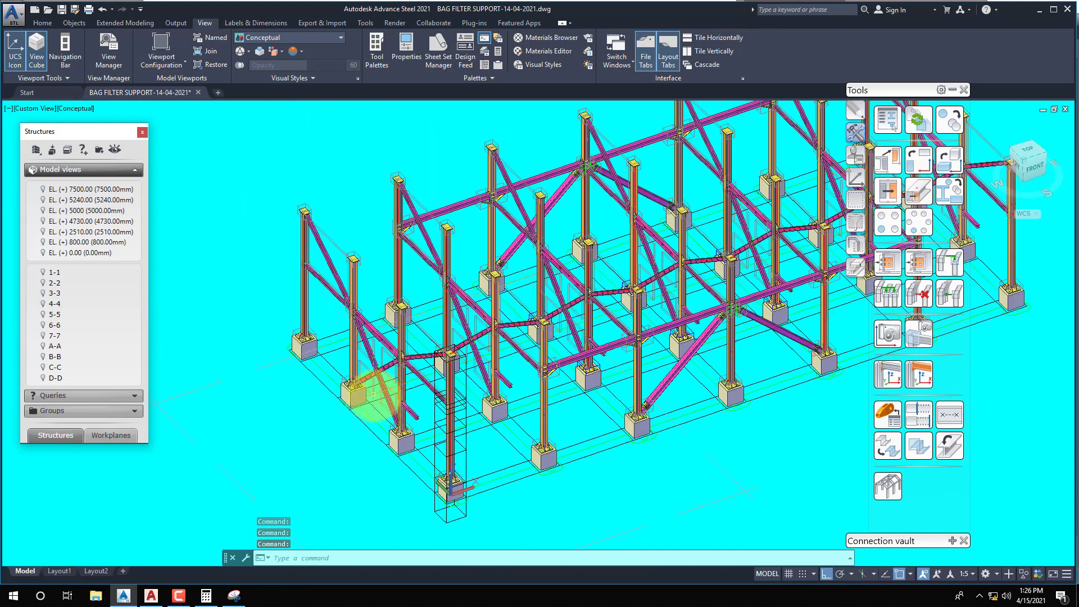
shift+middle_drag(396, 400, 405, 404)
key(Escape)
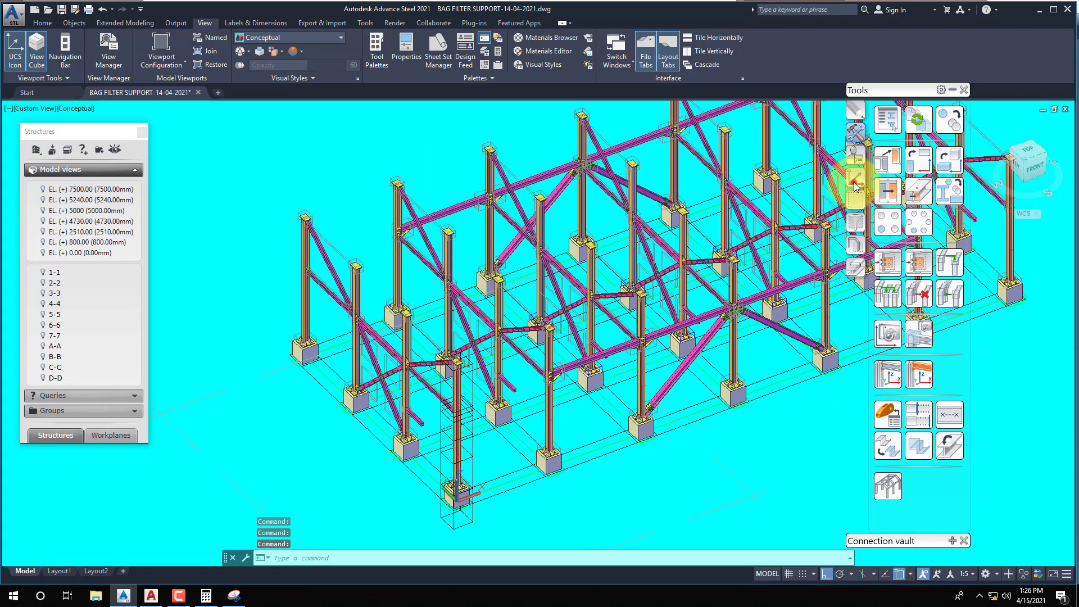
Move the UCS origin along the Y axis by 14200/2.
click(855, 178)
click(920, 185)
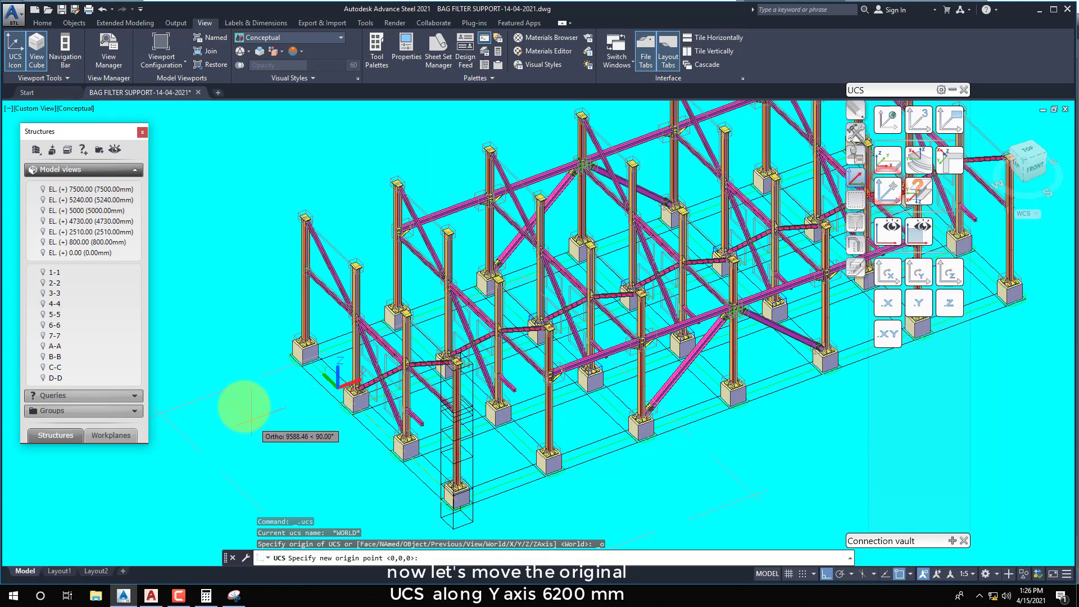
text(4200/)
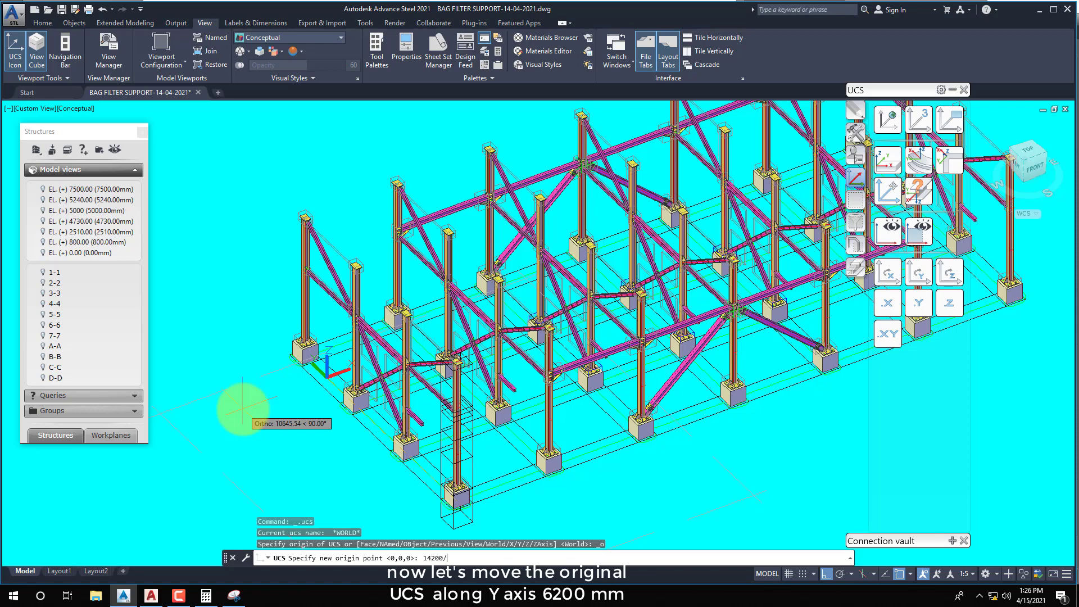
key(Return)
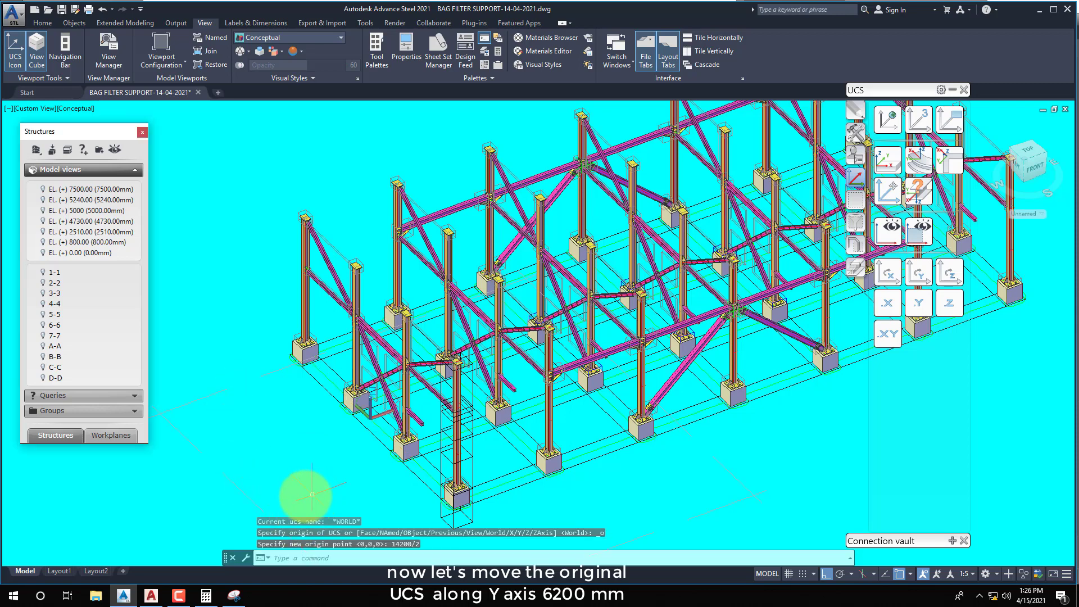
Check the overall grid dimension in the AutoCAD plan, and return to Advance Steel to reset the UCS and move its origin 12400/2 along Y.
click(178, 595)
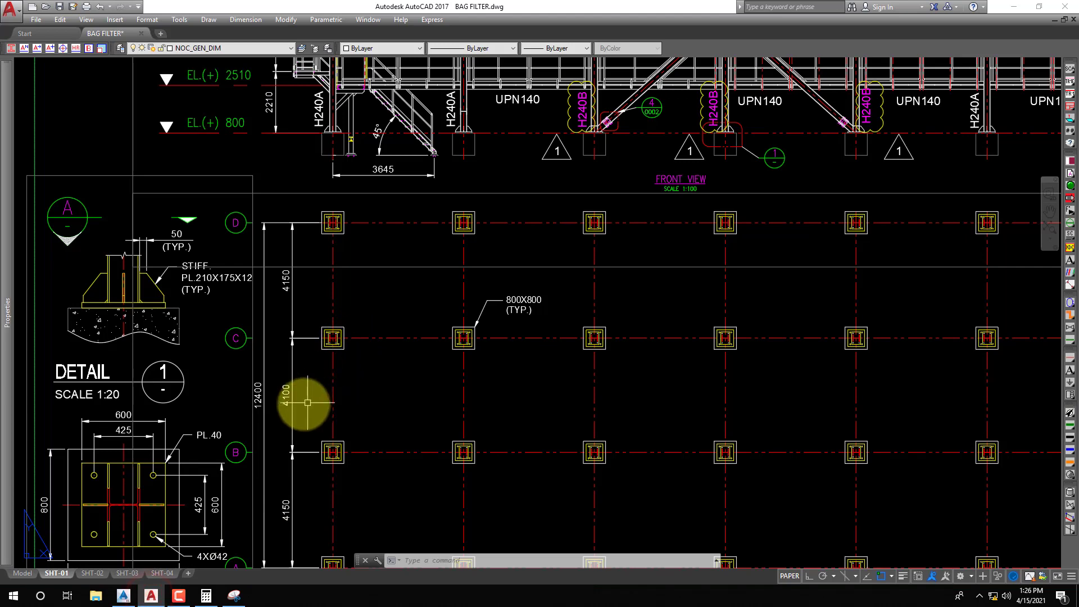
click(123, 596)
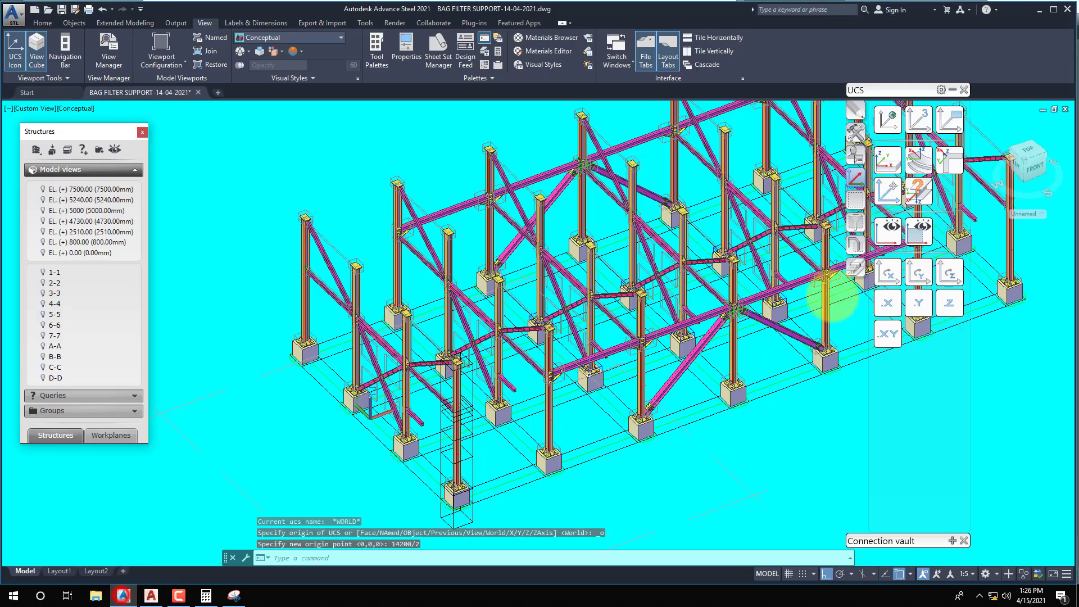
click(894, 153)
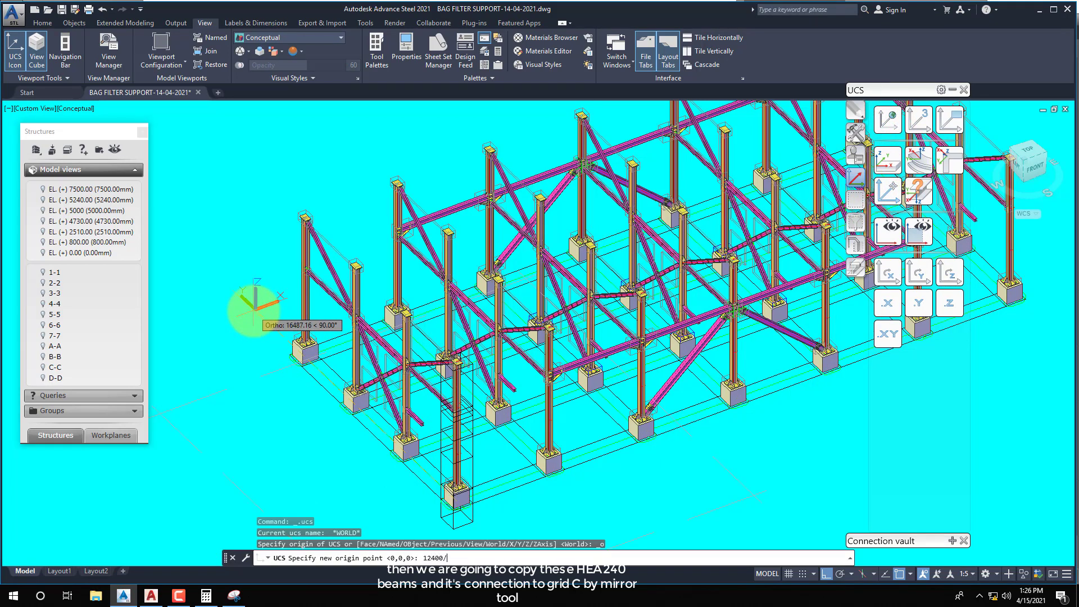
click(149, 595)
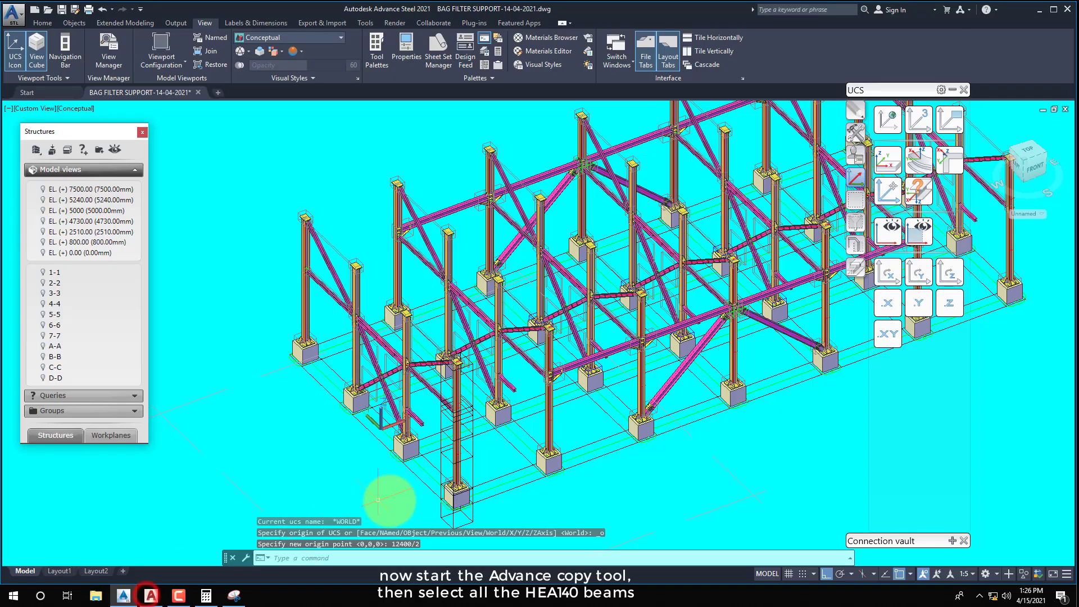
Start Advance Copy with connections and select the HE140A beams at the first three grids of the column row.
scroll(437, 444, up, 2)
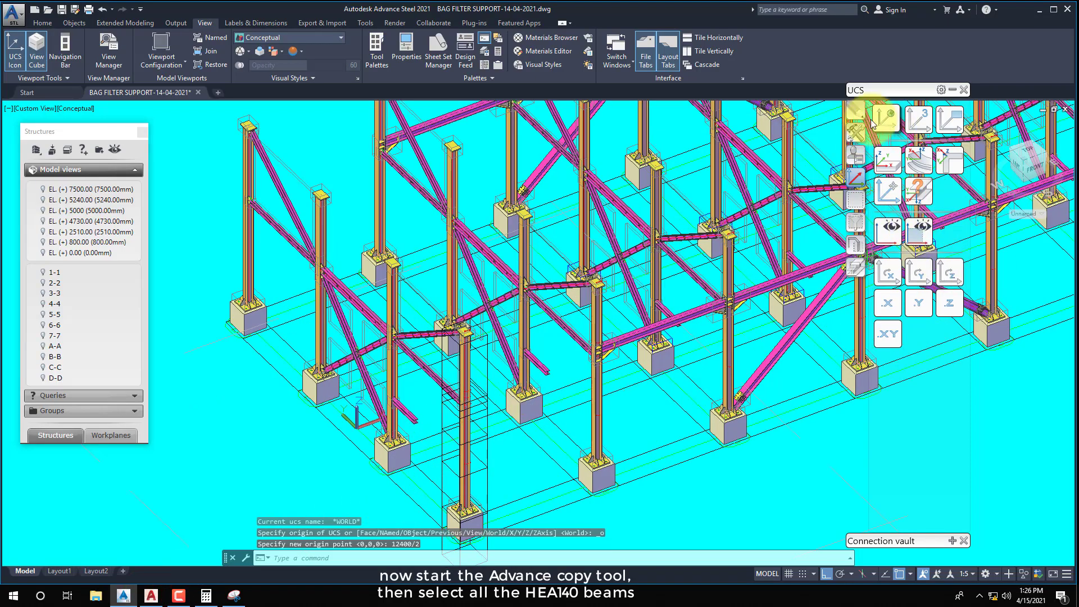
click(858, 134)
click(949, 119)
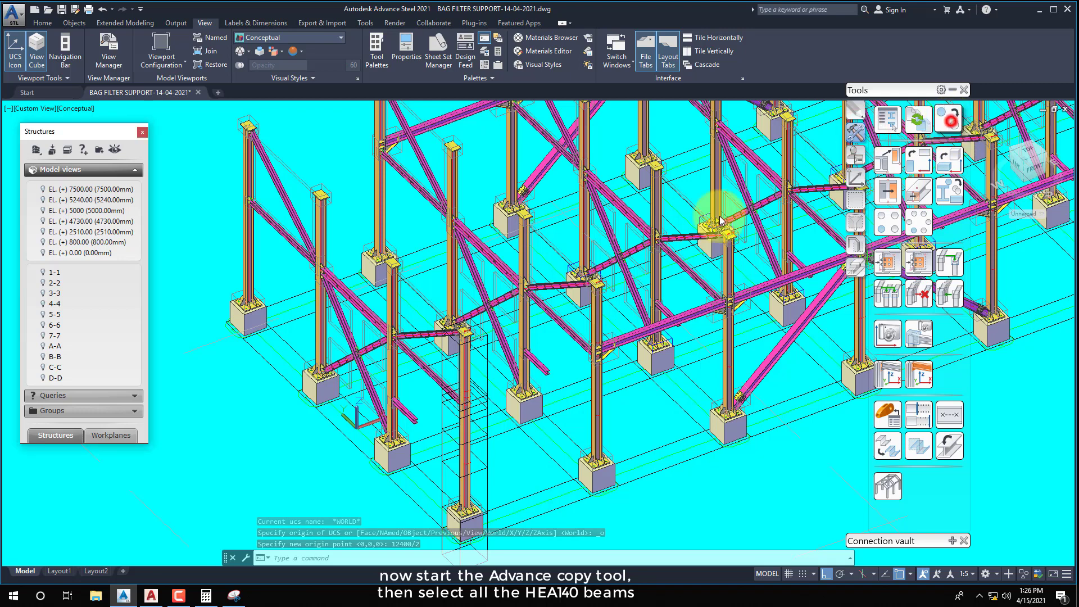
click(643, 250)
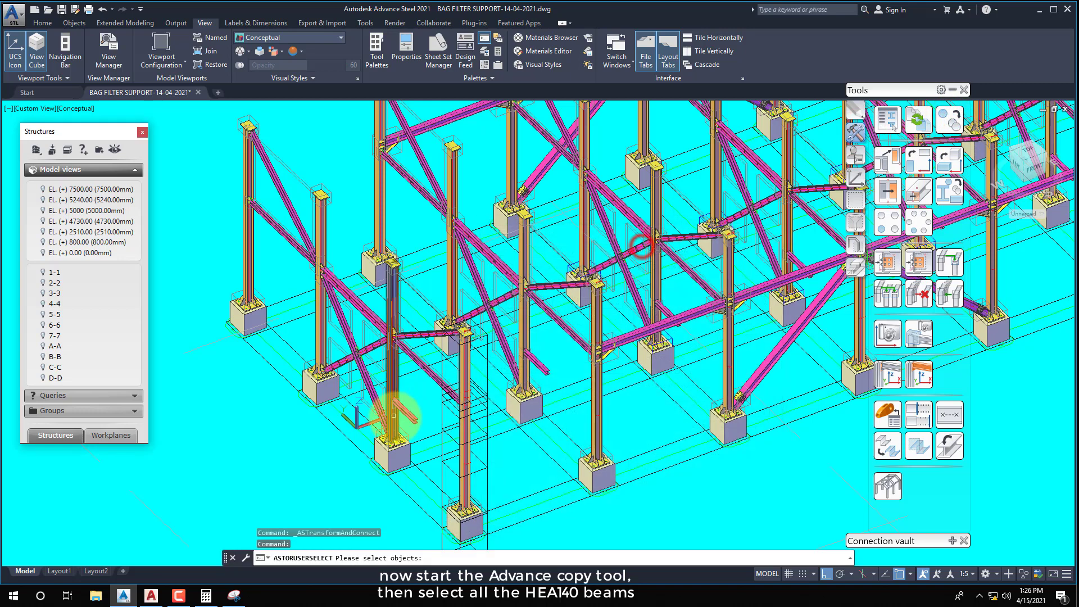
click(410, 414)
click(537, 364)
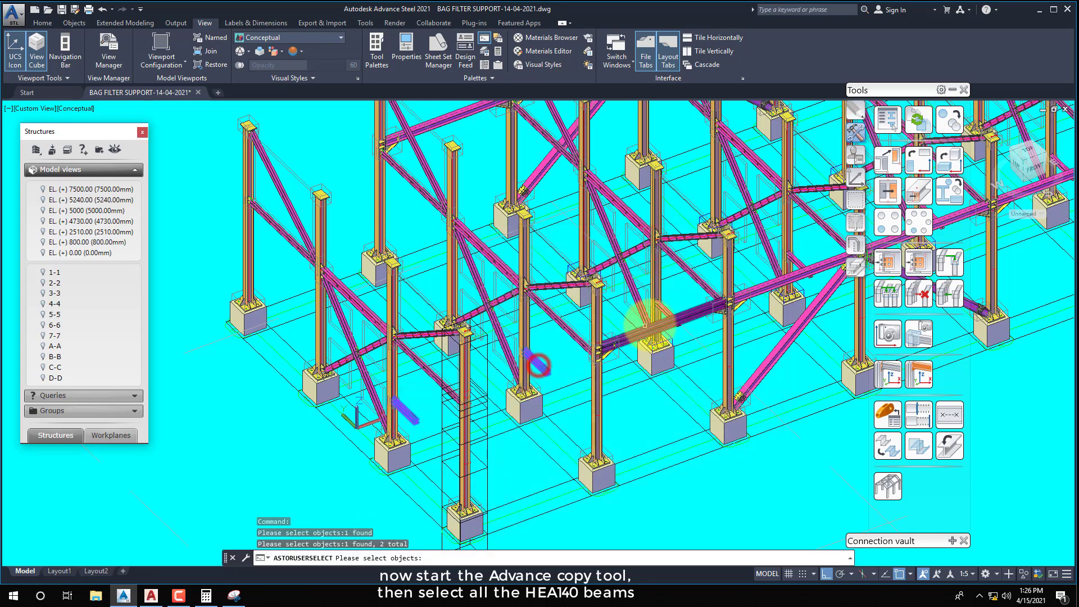
click(663, 314)
middle_drag(698, 307, 584, 371)
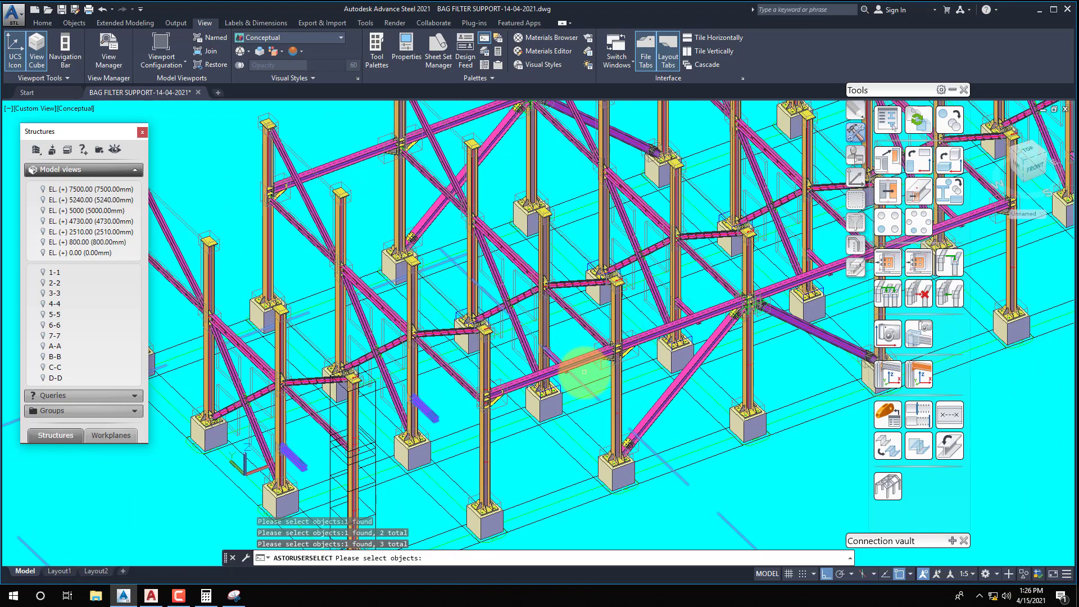
scroll(579, 381, up, 5)
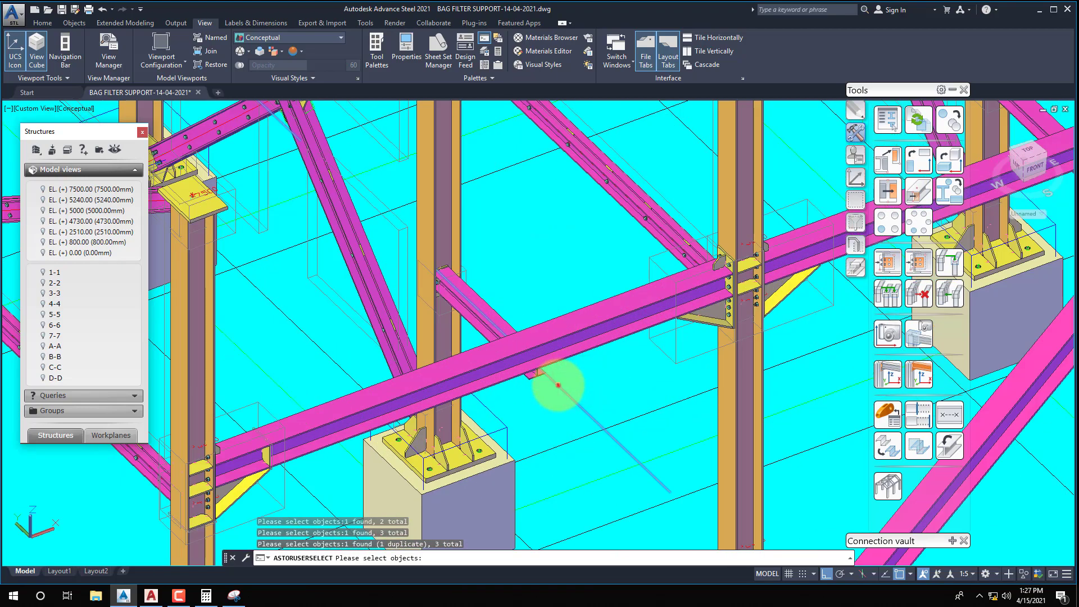
shift+click(548, 351)
click(504, 321)
scroll(397, 386, down, 4)
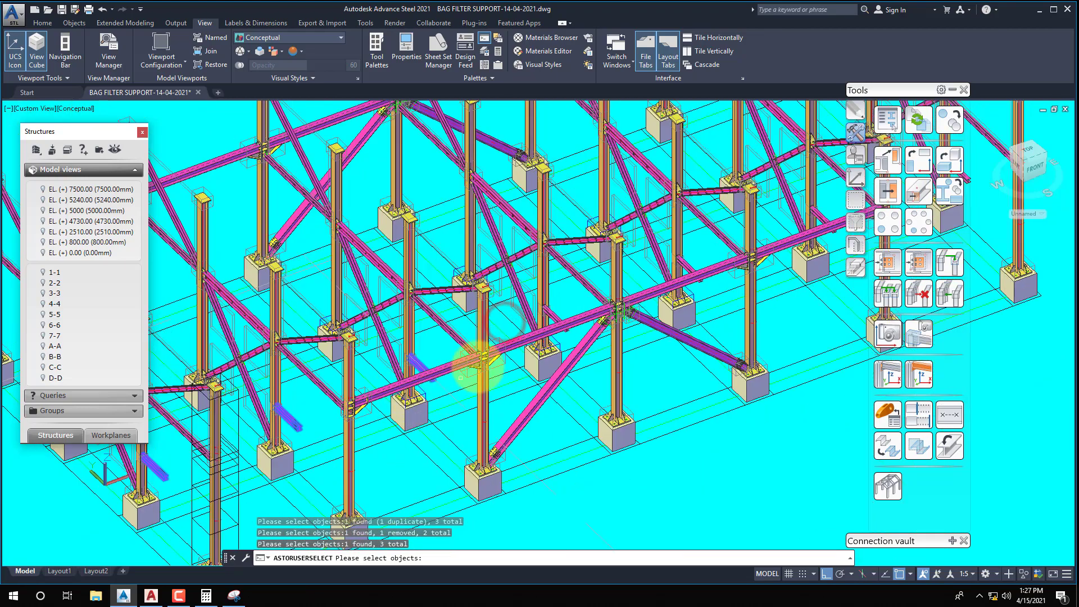
Add the remaining four HE140A beams along the row to the selection and finish selecting.
scroll(552, 314, up, 3)
middle_drag(629, 298, 432, 384)
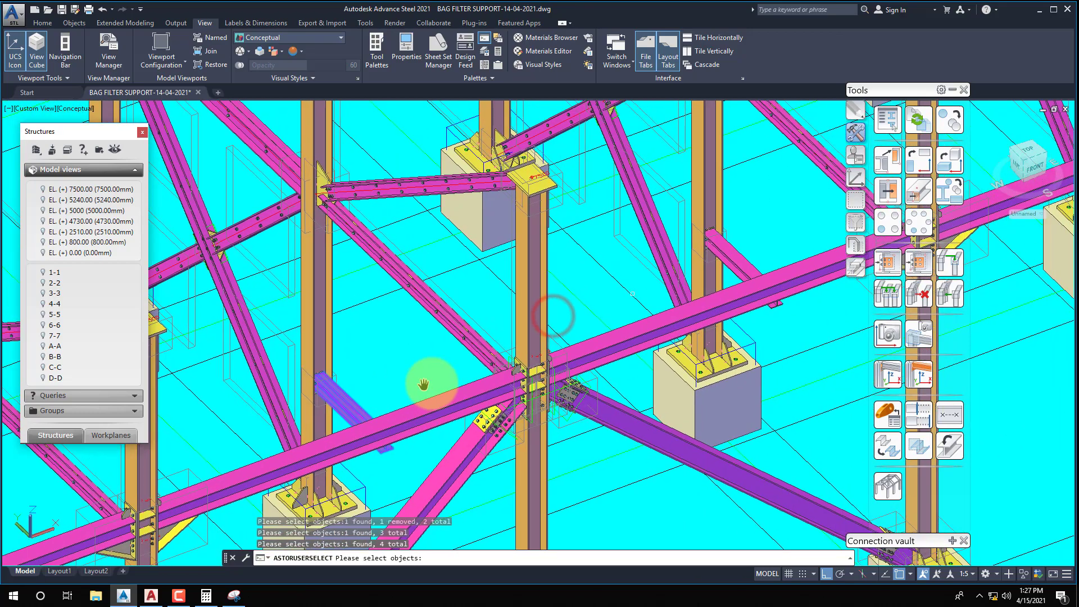
click(730, 276)
middle_drag(757, 256, 582, 316)
middle_drag(674, 269, 304, 382)
click(636, 281)
scroll(713, 289, down, 8)
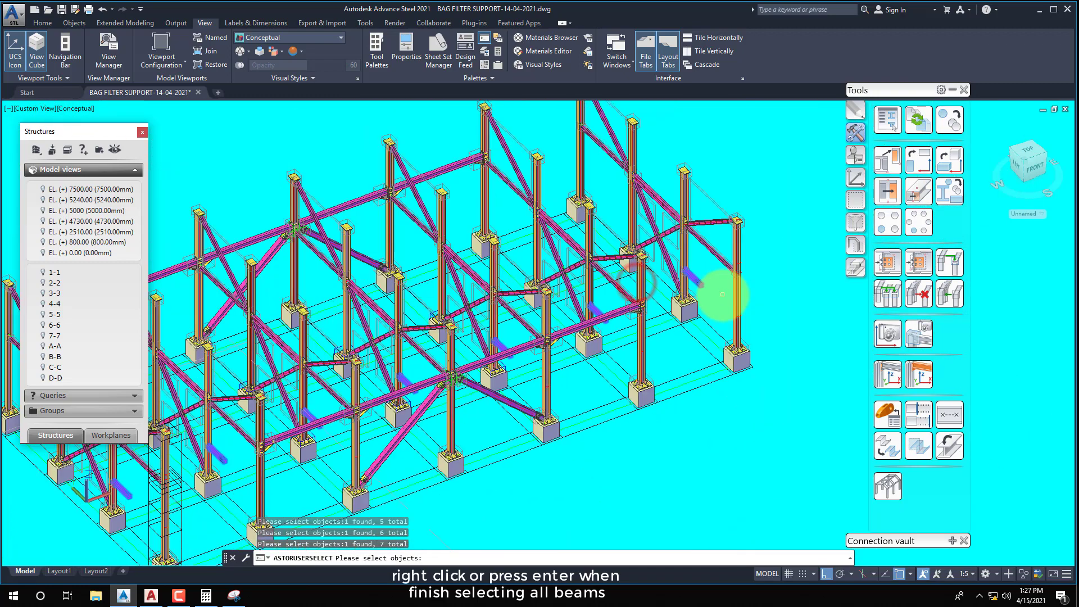
right_click(657, 326)
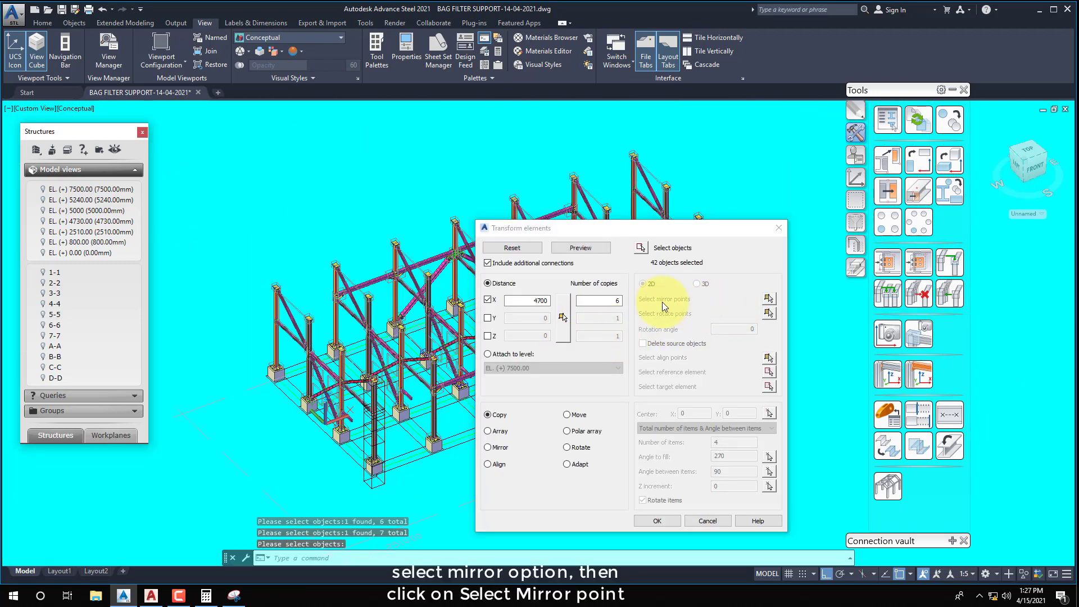
Mirror the selected beams with their connections in 2D about a line from 0,0 along the X axis, keeping the originals.
click(495, 447)
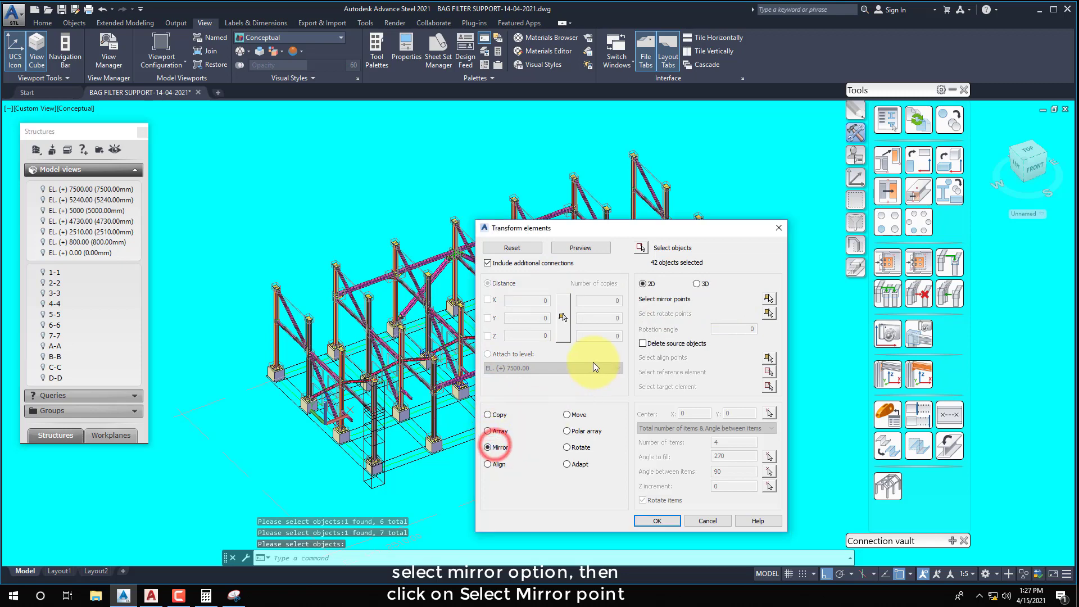
click(768, 298)
scroll(320, 432, up, 5)
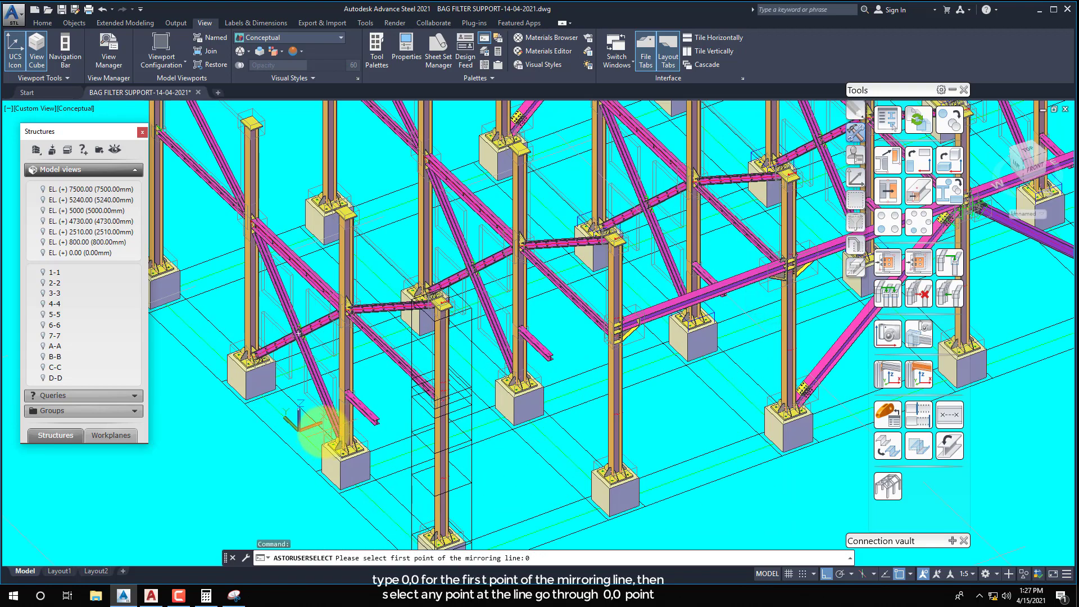
text(0,0)
key(Return)
scroll(253, 444, down, 5)
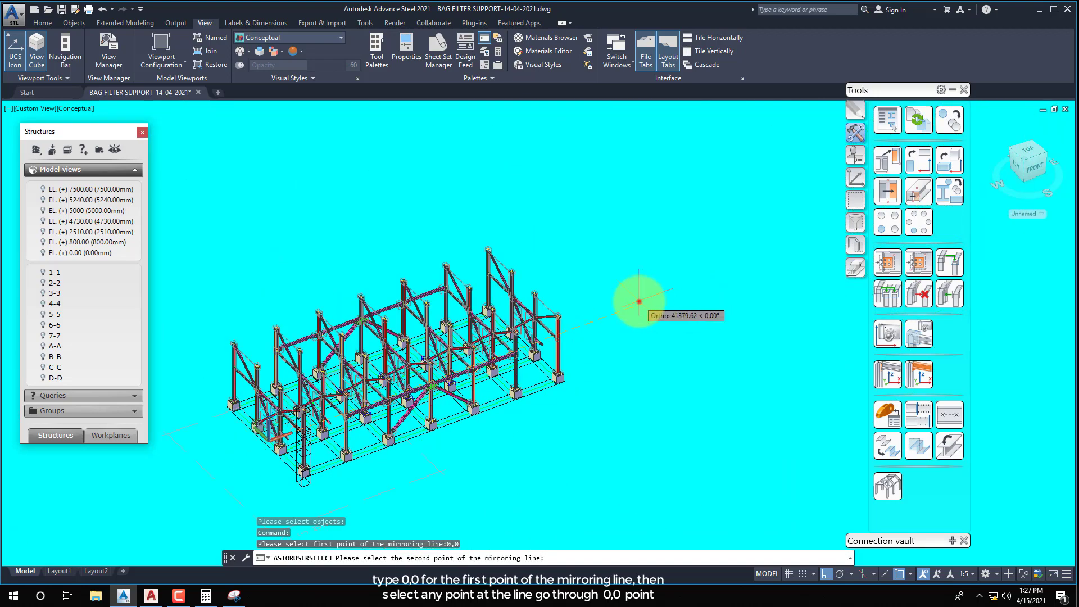
click(639, 302)
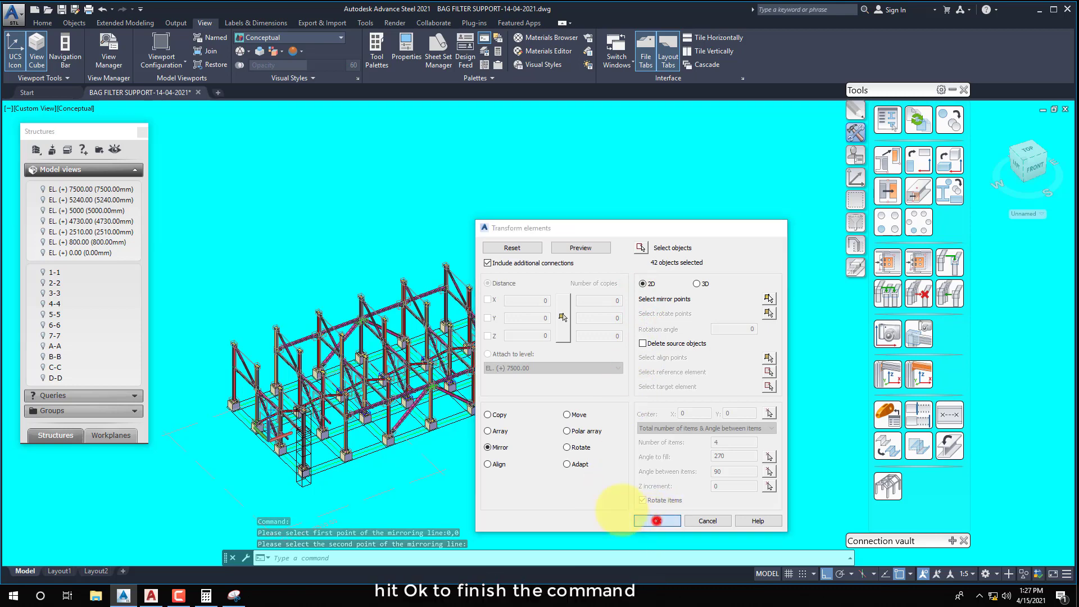
click(656, 521)
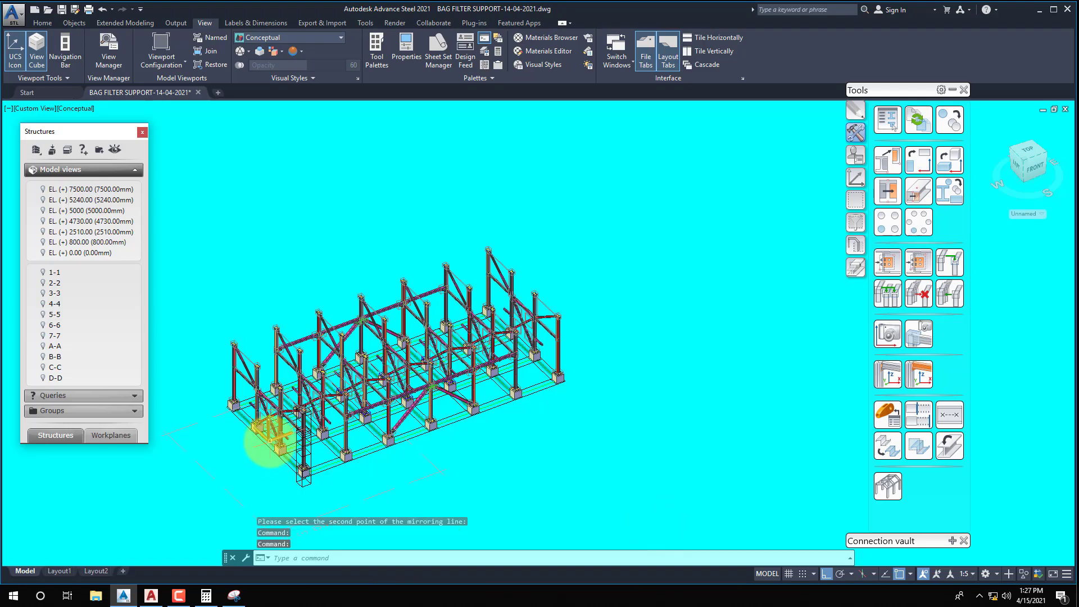
Examine the mirrored HE140A beams and their connections along both middle column rows from several directions.
scroll(251, 416, up, 10)
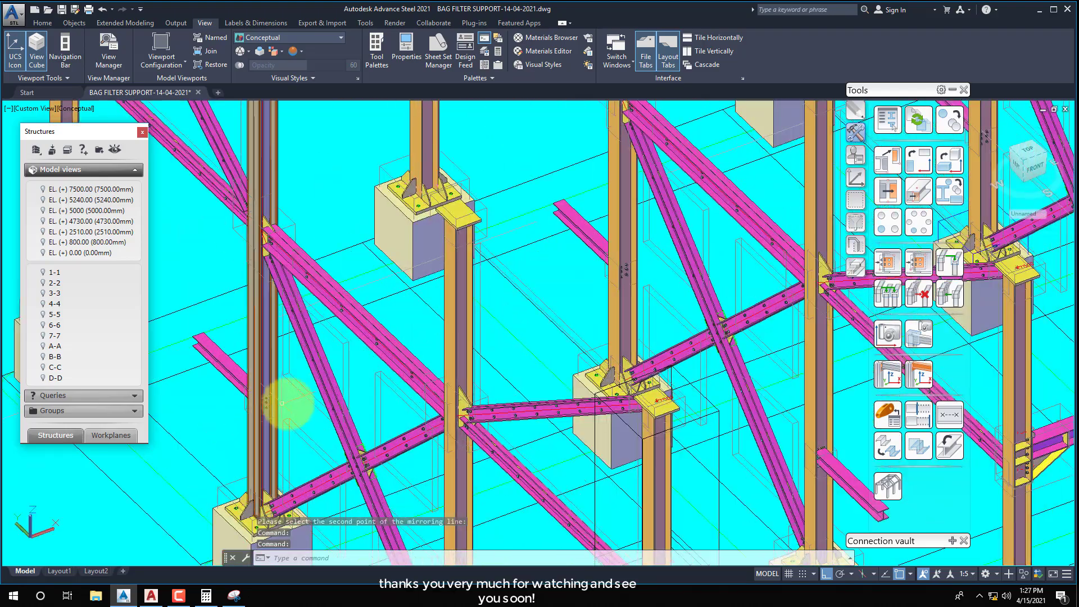
scroll(438, 357, down, 2)
shift+middle_drag(319, 377, 505, 406)
middle_drag(568, 479, 522, 327)
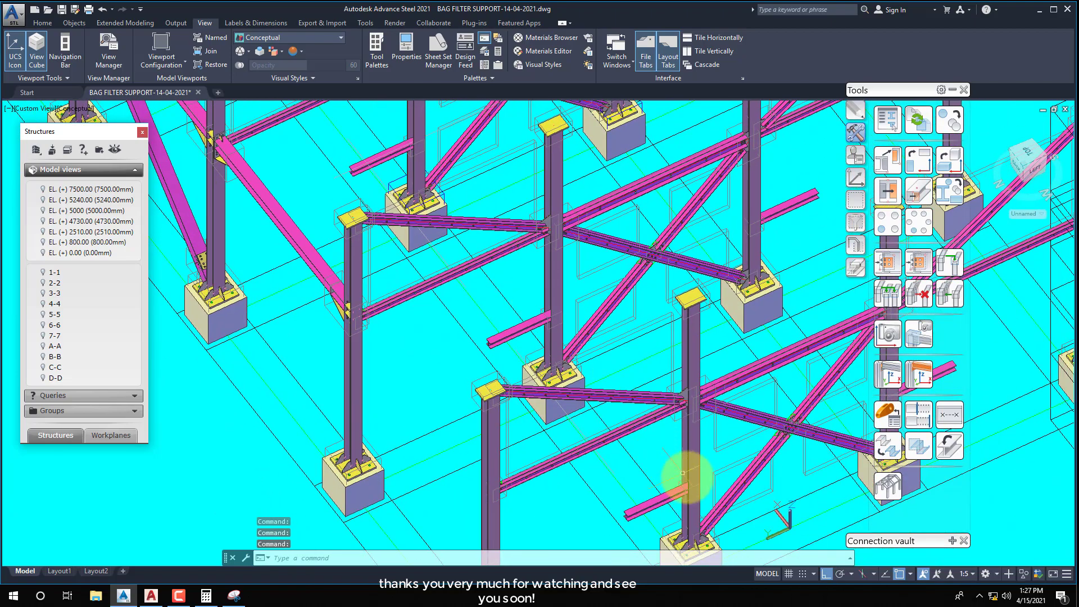
scroll(682, 485, up, 2)
scroll(682, 486, down, 3)
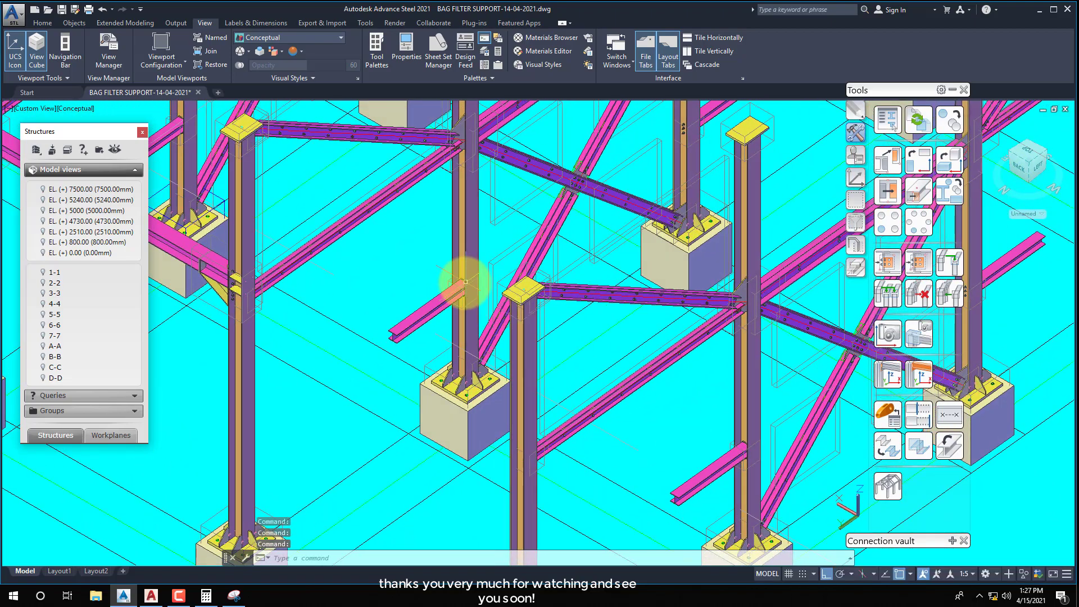
scroll(462, 284, up, 5)
mouse_move(455, 283)
shift+middle_down()
mouse_move(460, 263)
mouse_move(459, 274)
shift+middle_up()
scroll(631, 354, down, 5)
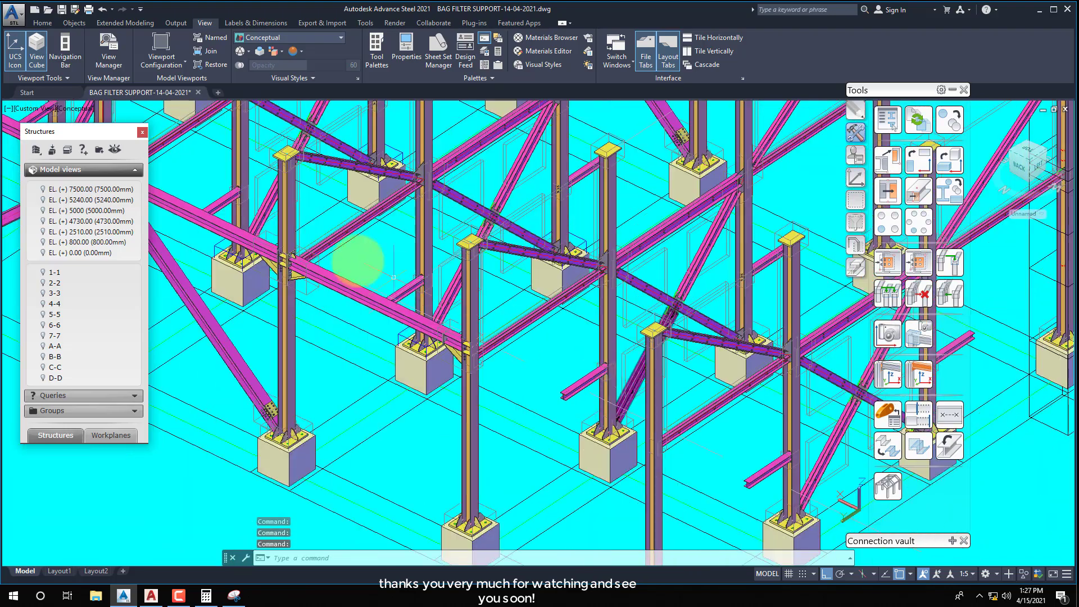
scroll(412, 272, up, 2)
scroll(411, 270, up, 1)
scroll(609, 349, down, 2)
scroll(332, 236, down, 1)
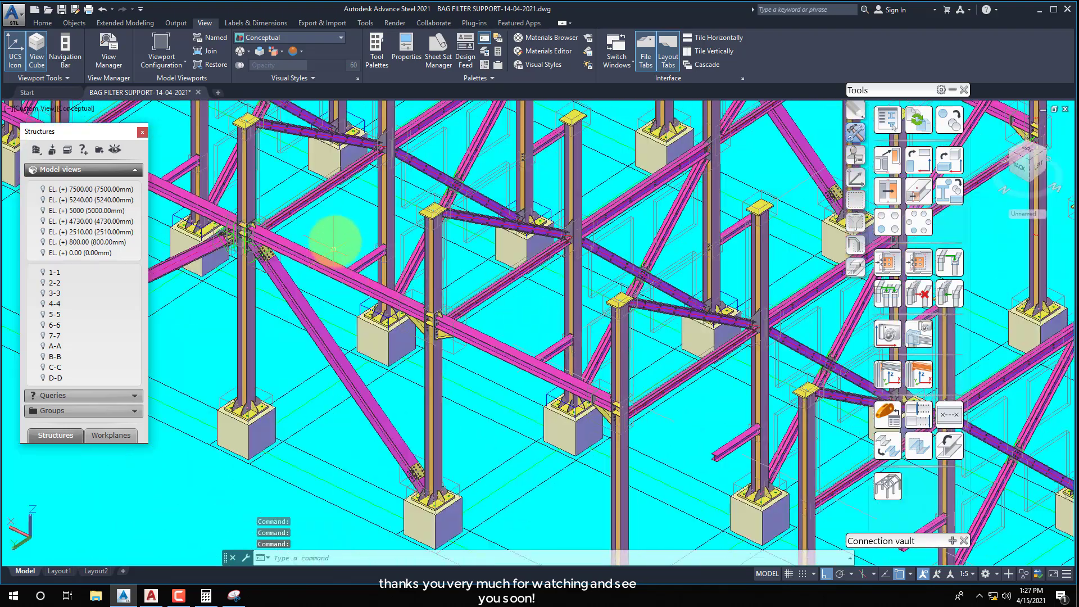
scroll(343, 230, up, 3)
scroll(597, 373, down, 1)
scroll(397, 253, down, 3)
scroll(398, 245, up, 4)
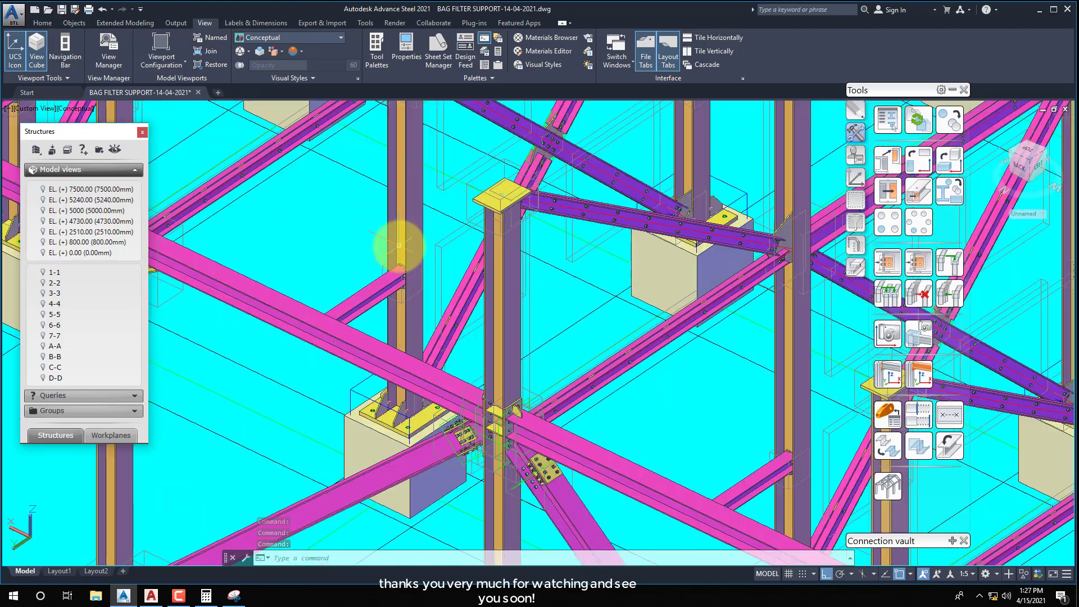
Activate the 1-1 model view and show it in SW Isometric to inspect its HE140A beams.
double_click(47, 273)
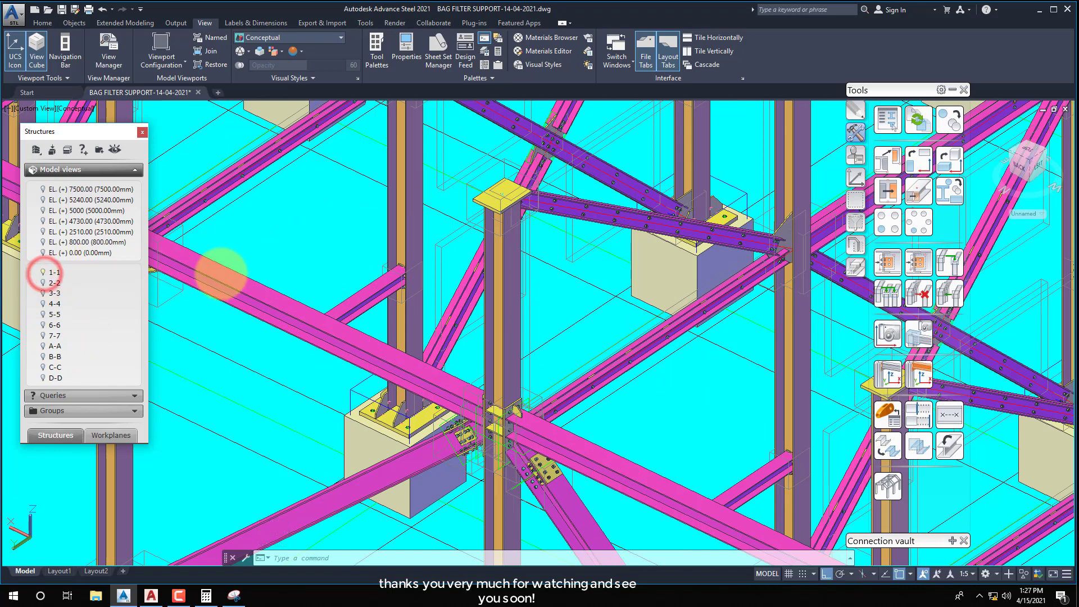
click(32, 114)
click(63, 217)
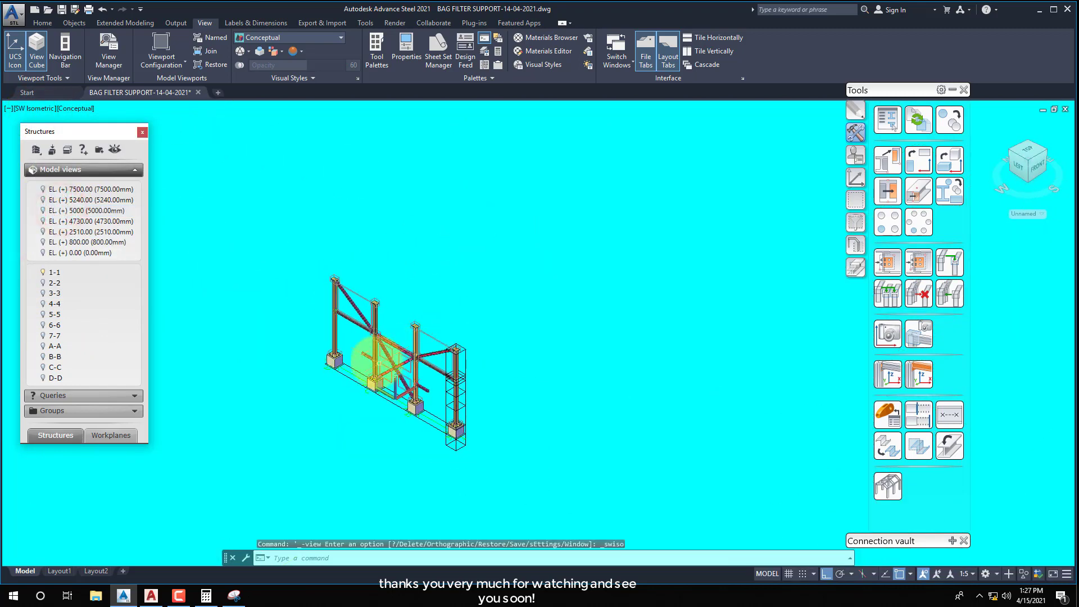
scroll(378, 363, up, 4)
scroll(505, 443, up, 3)
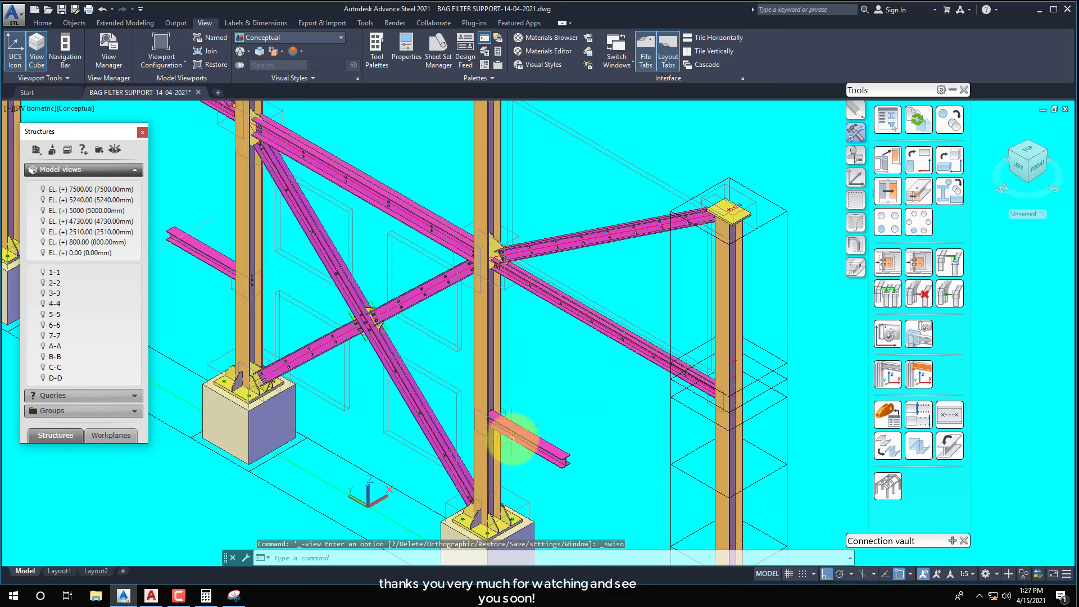
Examine the beams and bolted column connections on the grid 1 frame, and switch to the BAG FILTER drawing in AutoCAD.
shift+middle_drag(507, 428, 489, 385)
scroll(446, 361, down, 3)
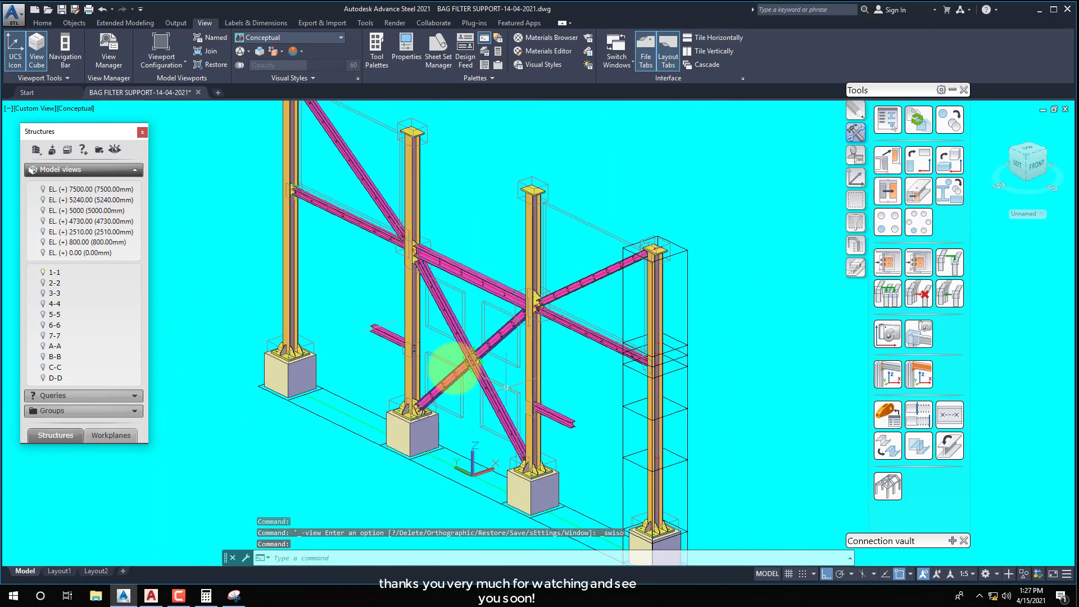
scroll(406, 329, up, 3)
shift+middle_drag(403, 332, 508, 361)
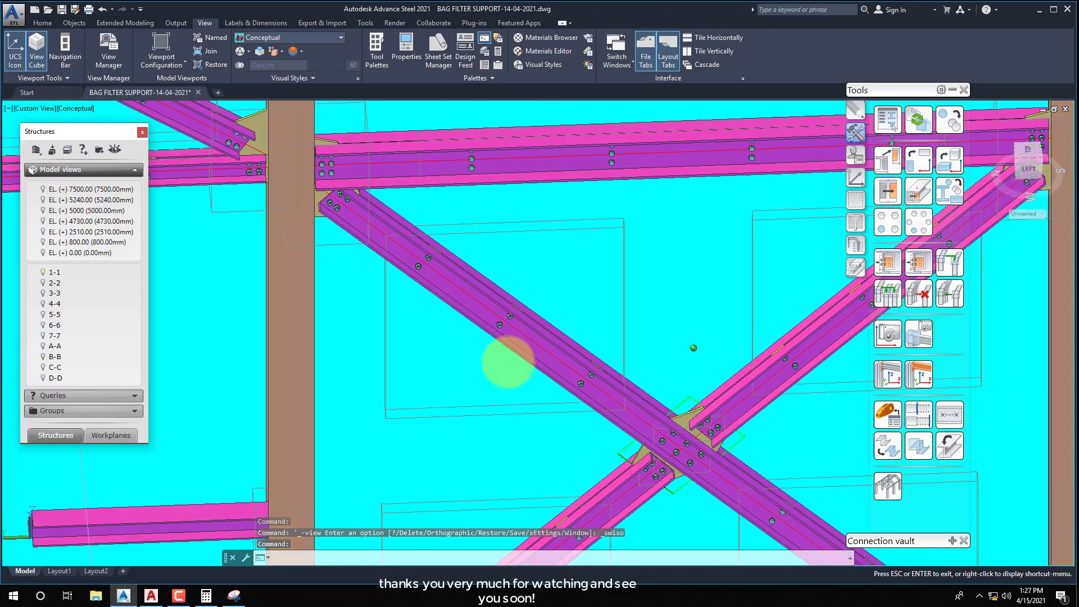
middle_drag(346, 394, 293, 373)
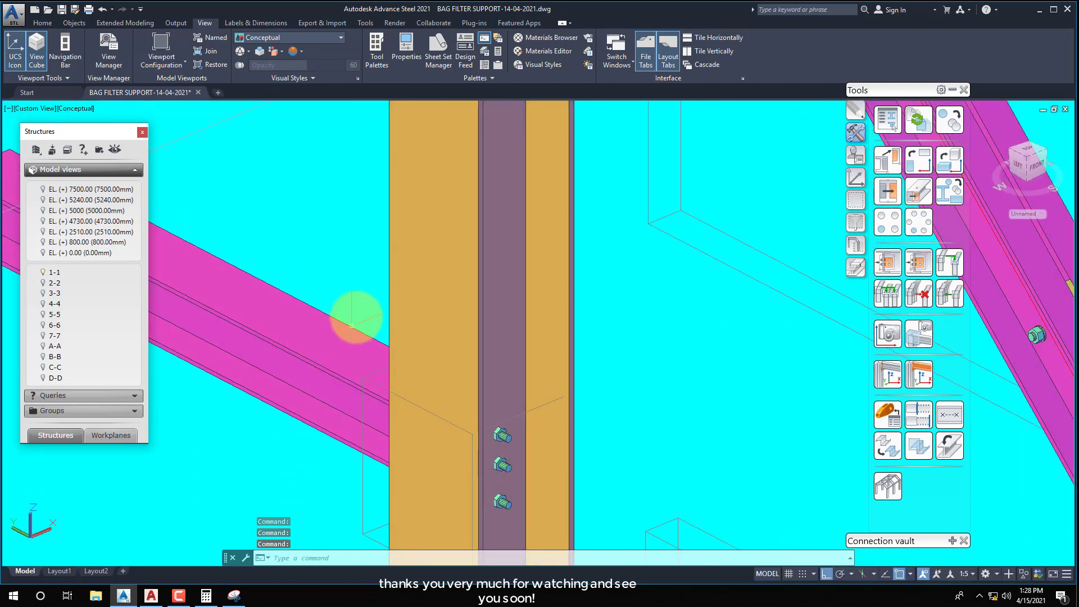
scroll(317, 299, down, 4)
scroll(318, 300, down, 5)
middle_drag(403, 316, 343, 328)
click(41, 292)
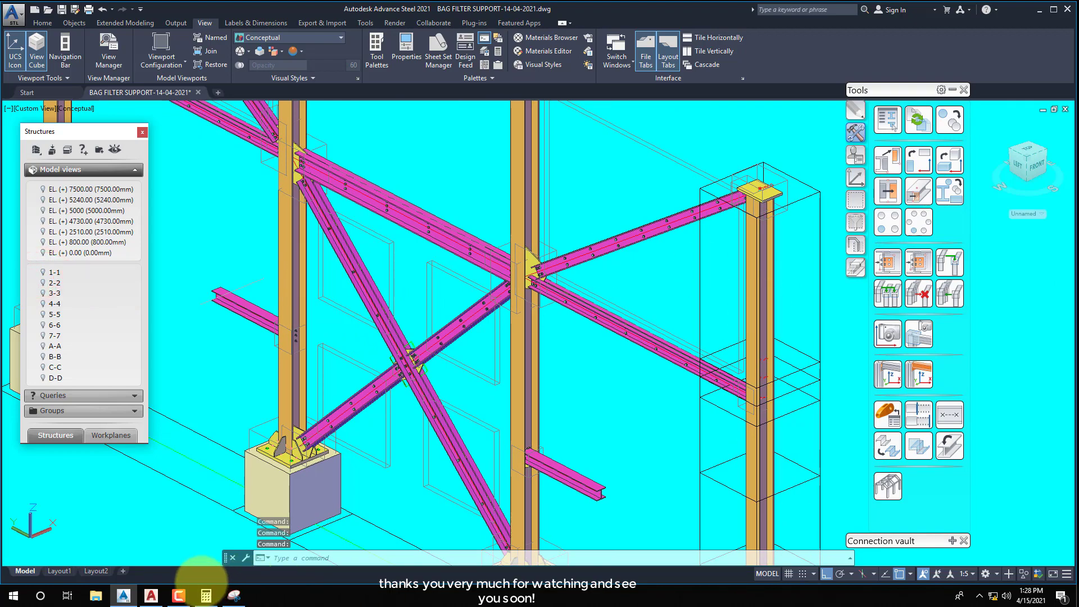
click(151, 596)
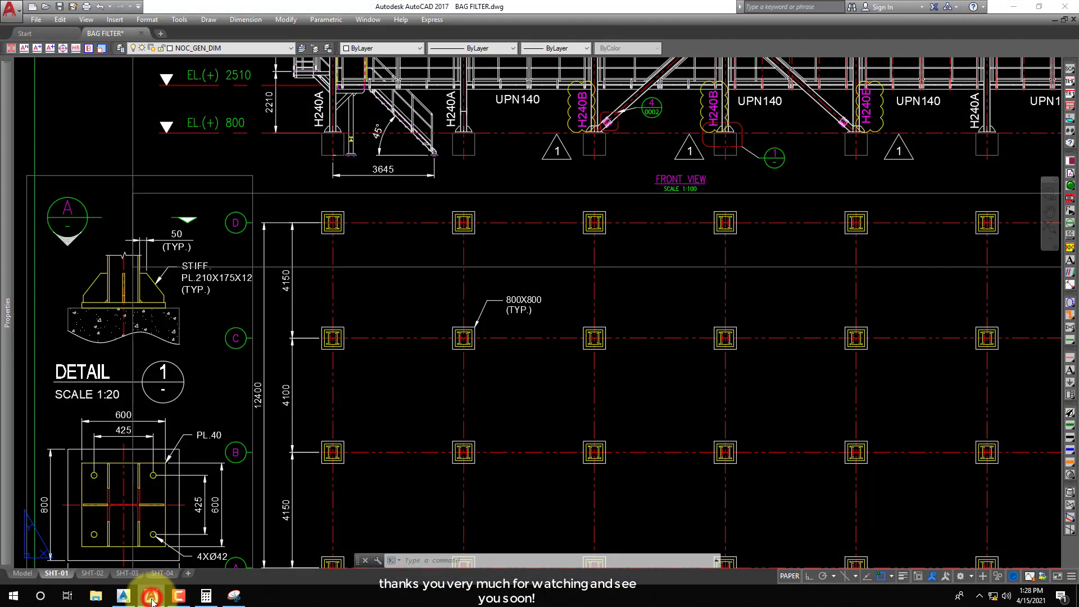